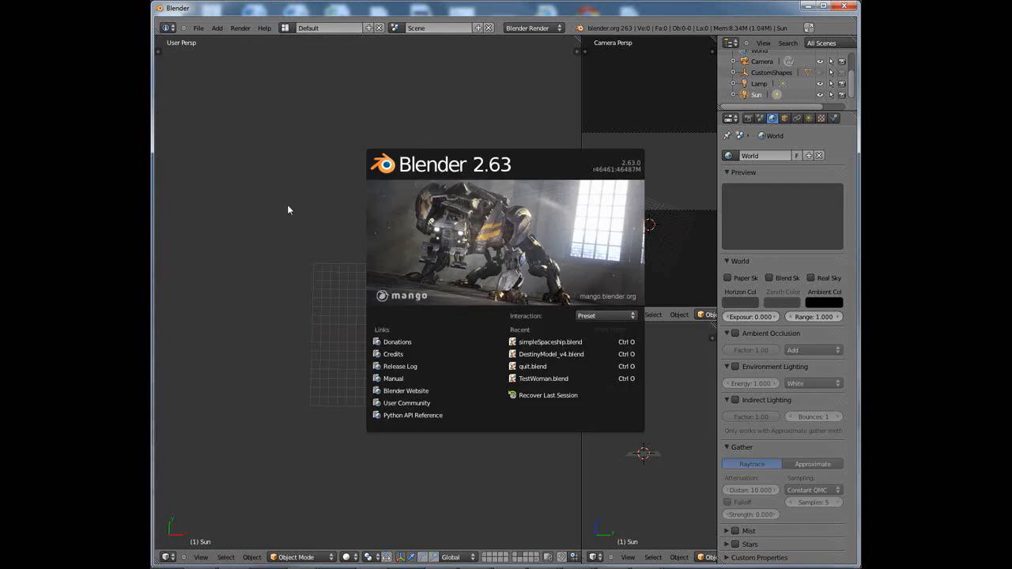
Dismiss the splash screen and add a cube mesh at the centre of the scene
left_click(332, 214)
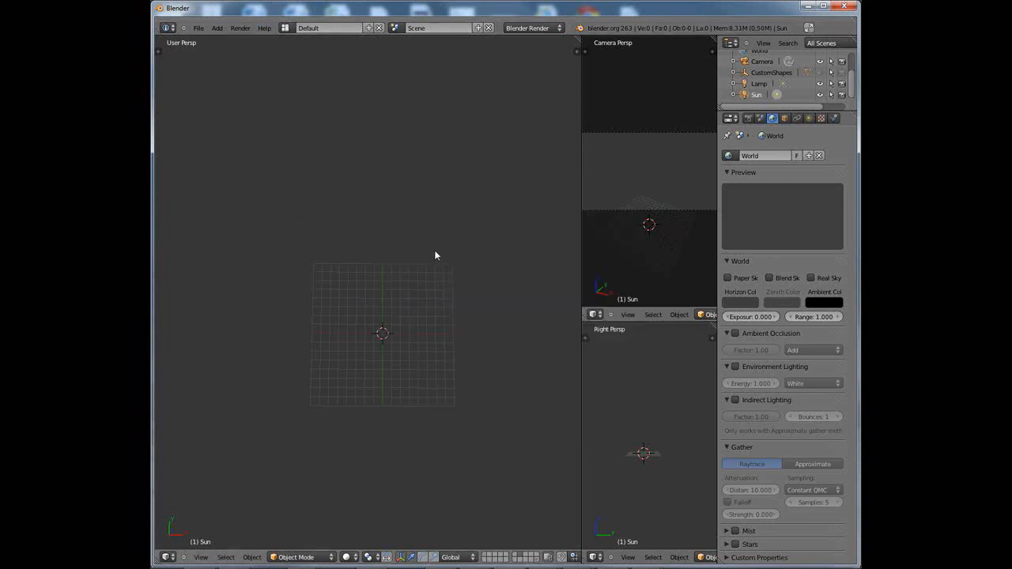
middle_click_drag(409, 328, 419, 271, "shift")
scroll(424, 298, "up", 1)
scroll(407, 324, "up", 3)
middle_click_drag(416, 324, 385, 336)
key("KP_7")
scroll(413, 325, "up", 1)
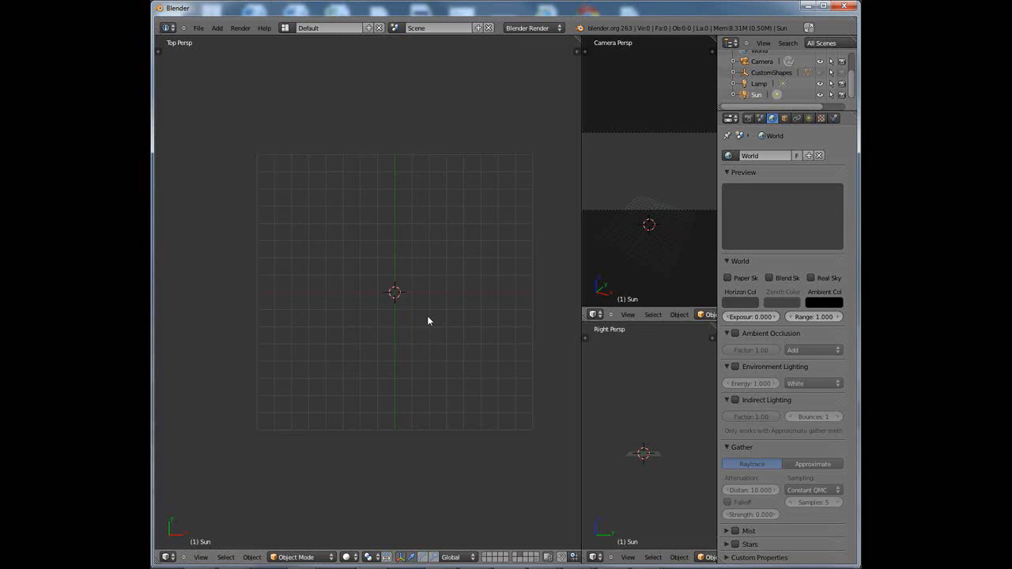
scroll(406, 331, "up", 2)
middle_click_drag(407, 321, 406, 321)
scroll(406, 320, "down", 4)
scroll(395, 321, "down", 3)
scroll(388, 321, "up", 2)
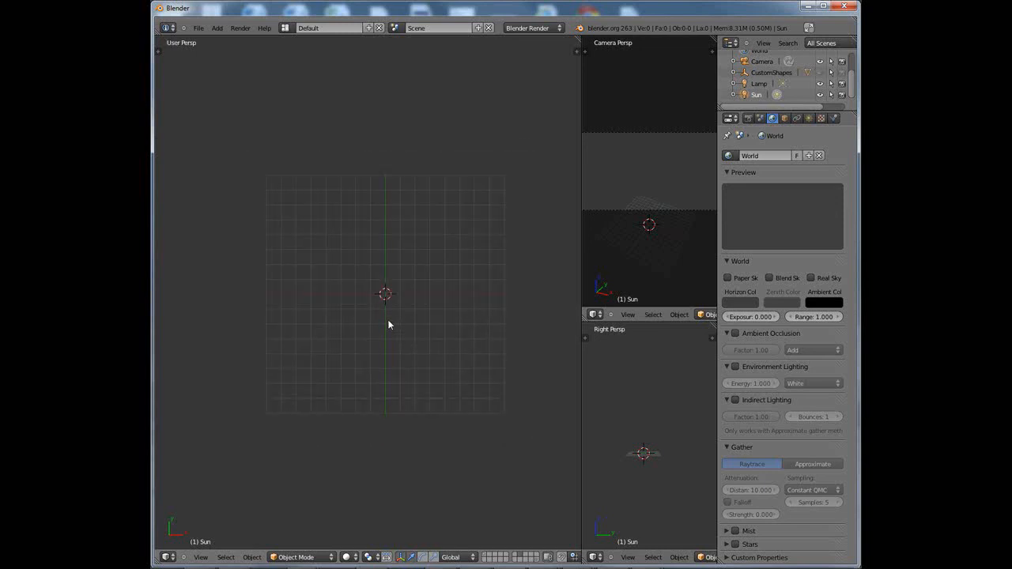
scroll(389, 324, "up", 1)
key("shift+a")
mouse_move(401, 323)
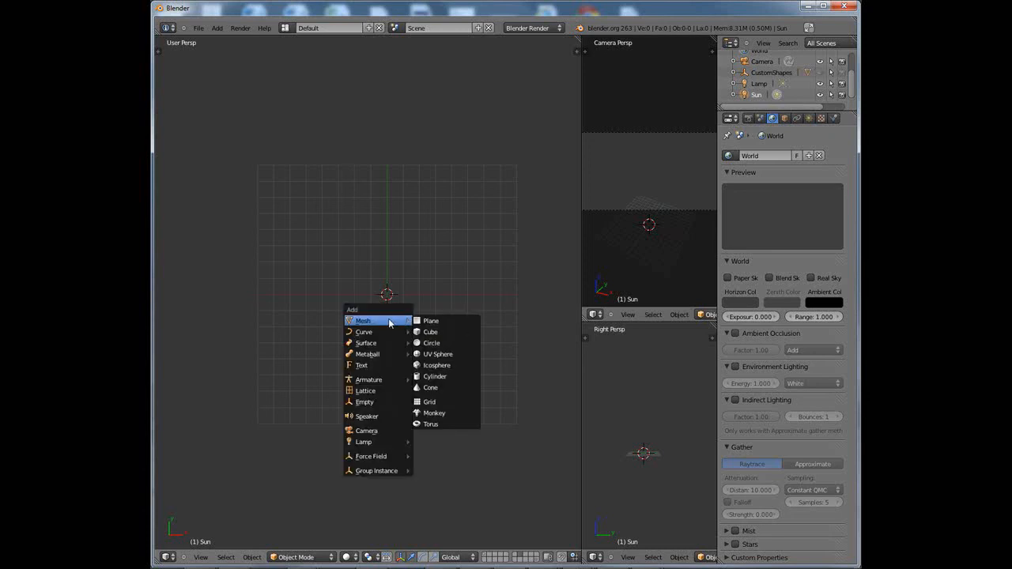
left_click(437, 332)
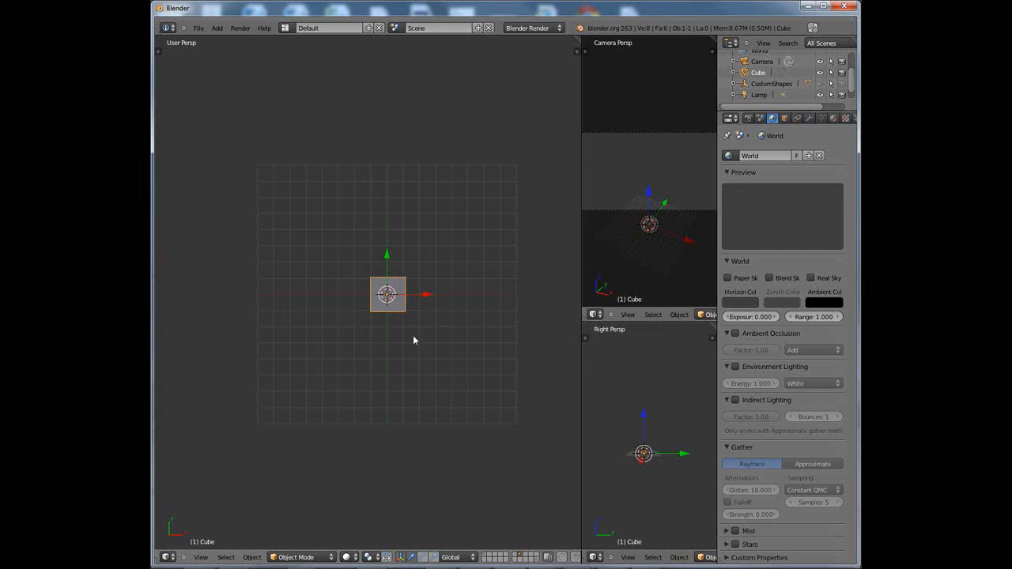
Scale the cube along the global Y axis to about six times its length, forming a long box
scroll(407, 345, "up", 1)
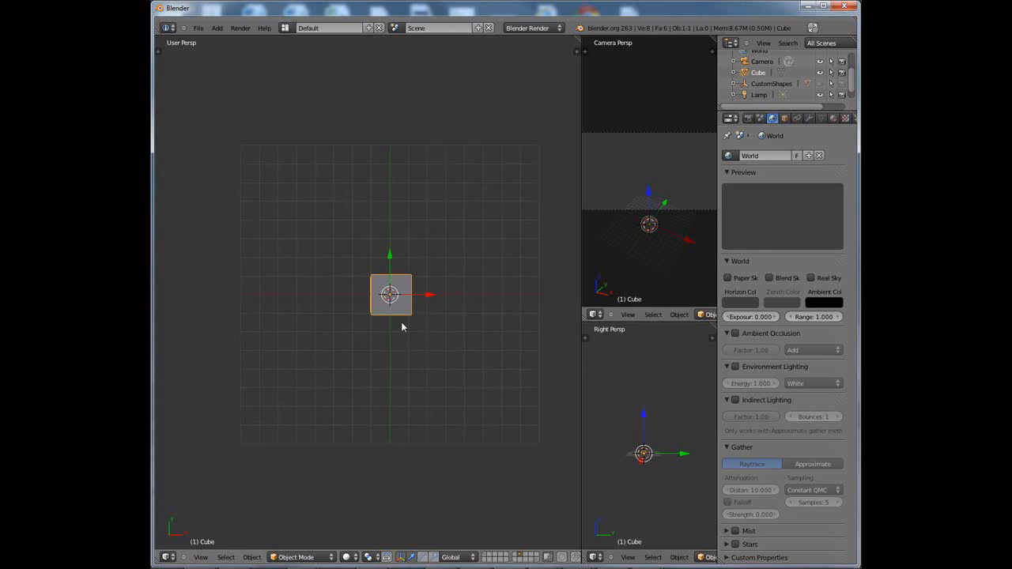
scroll(402, 323, "up", 1)
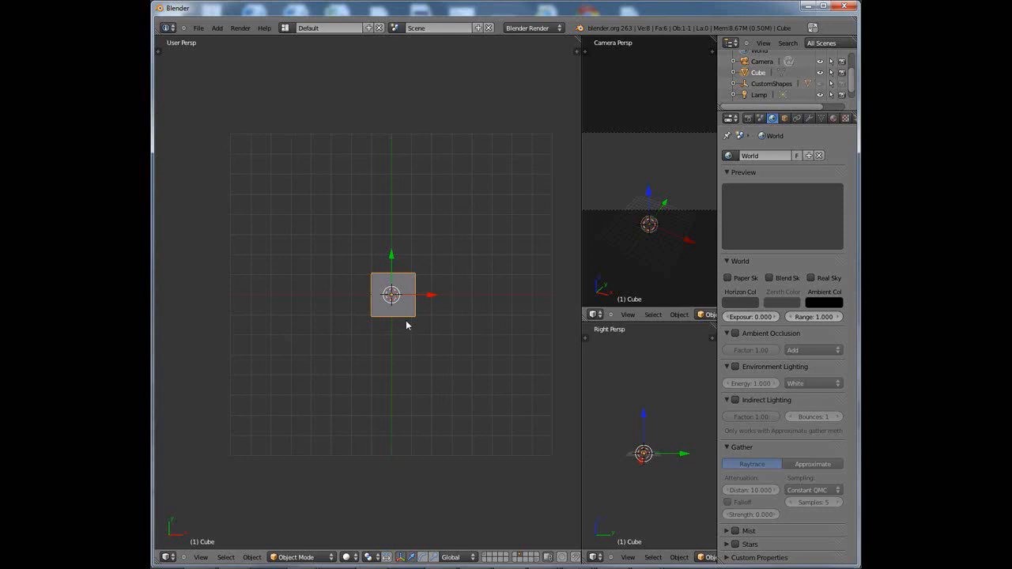
left_click(199, 28)
scroll(403, 340, "up", 1, "shift")
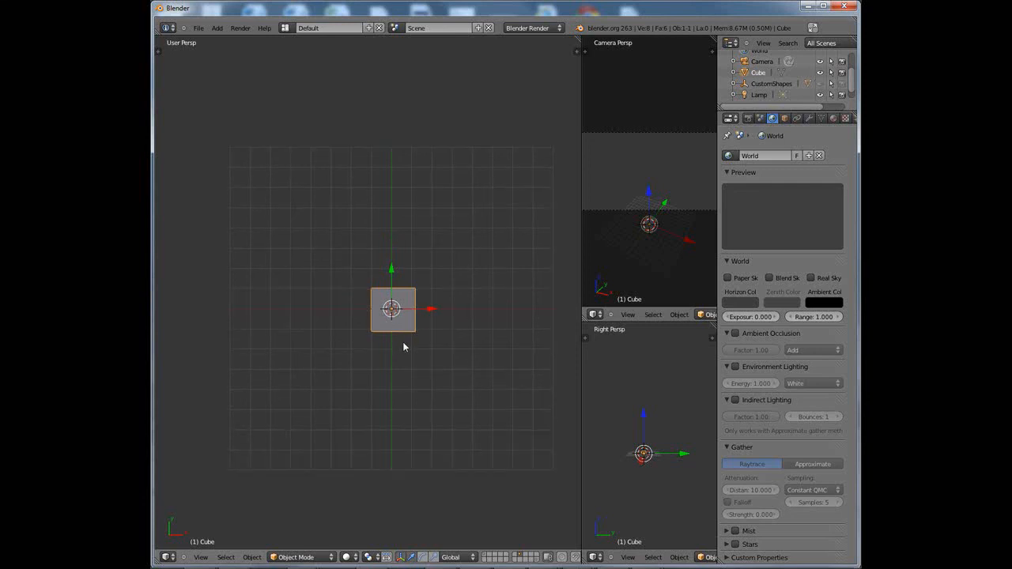
key("s")
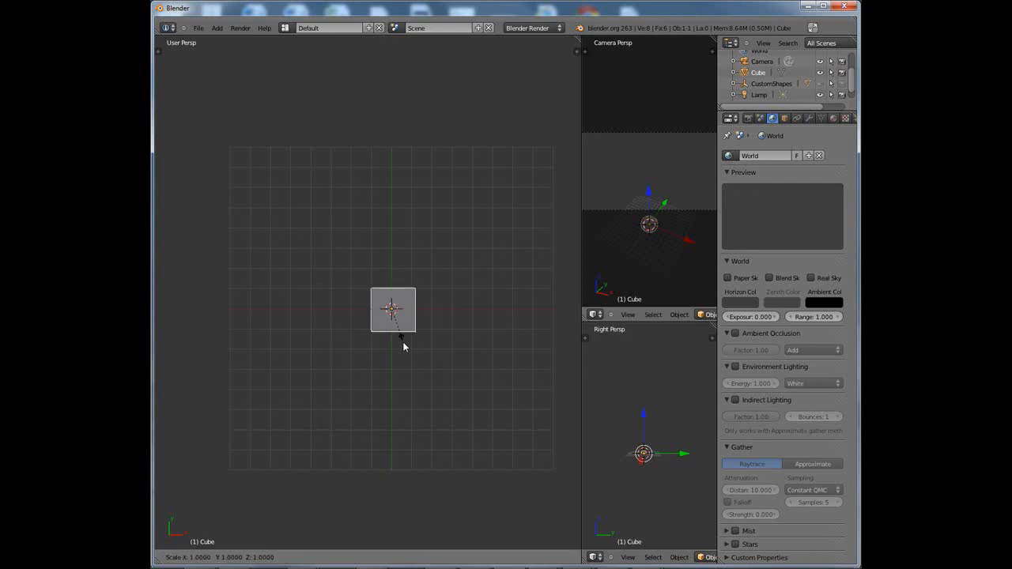
key("y")
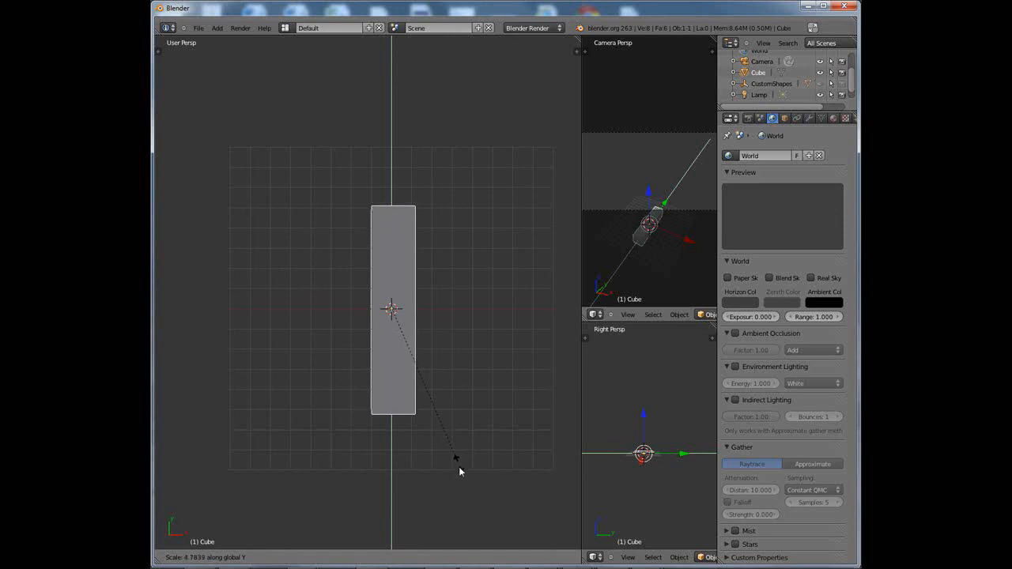
left_click(475, 506)
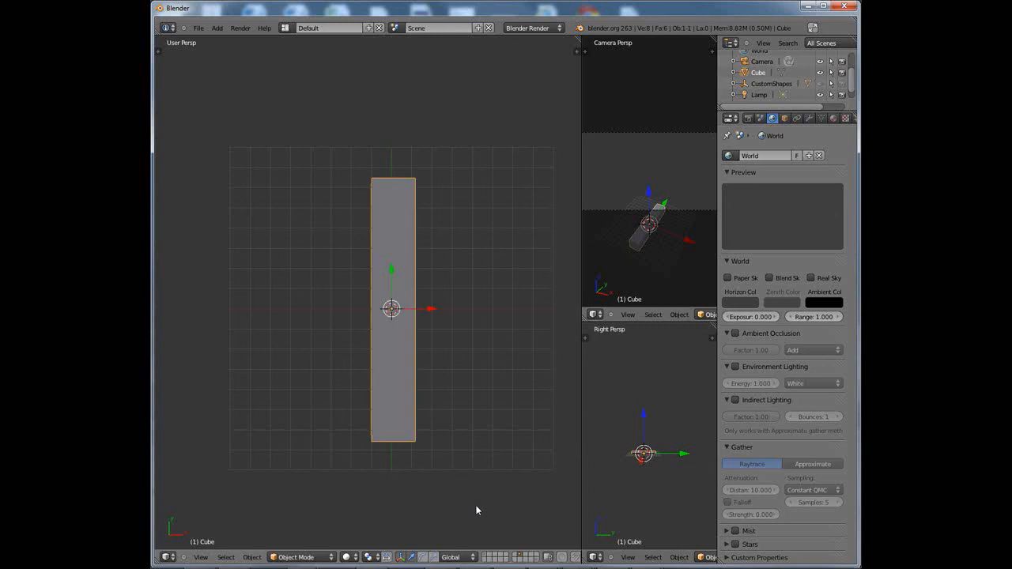
Switch the main 3D view to an orthographic top view of the long box
key("KP_7")
mouse_move(421, 401)
middle_mouse_down()
mouse_move(431, 410)
mouse_move(420, 384)
mouse_move(425, 411)
mouse_move(429, 403)
middle_mouse_up()
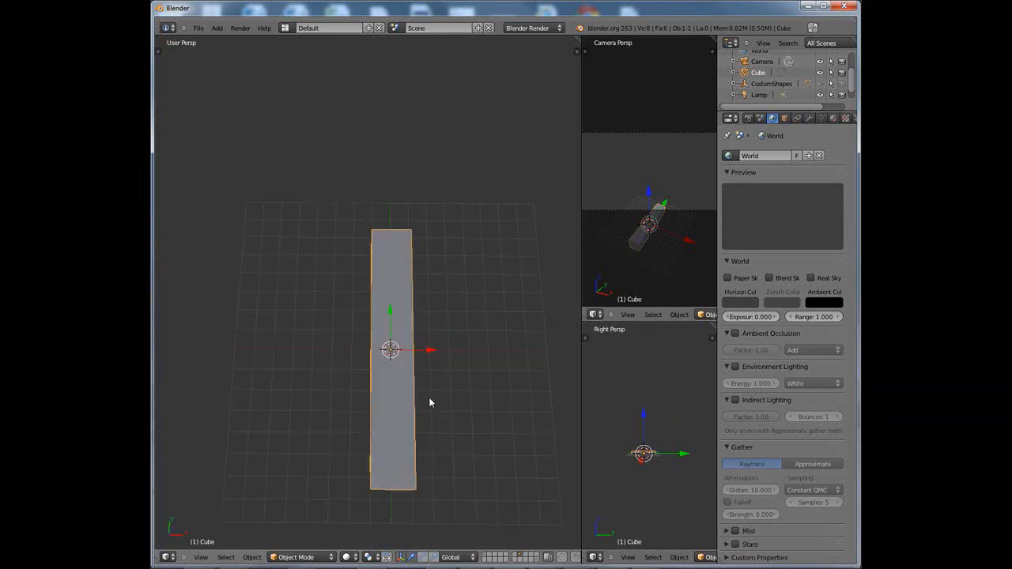
key("KP_5")
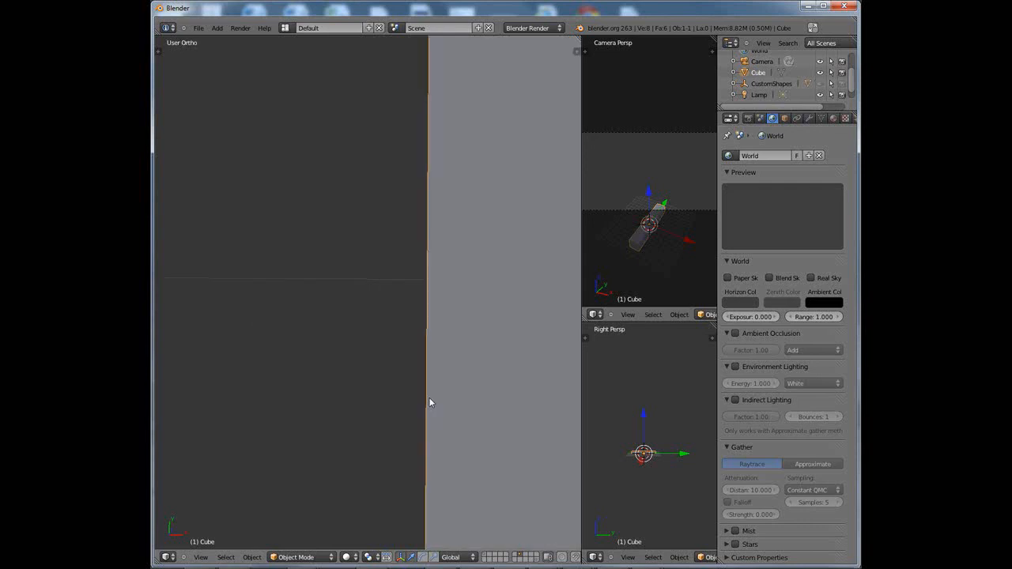
key("KP_7")
scroll(421, 390, "down", 4)
middle_click_drag(422, 390, 421, 390)
scroll(421, 390, "down", 8)
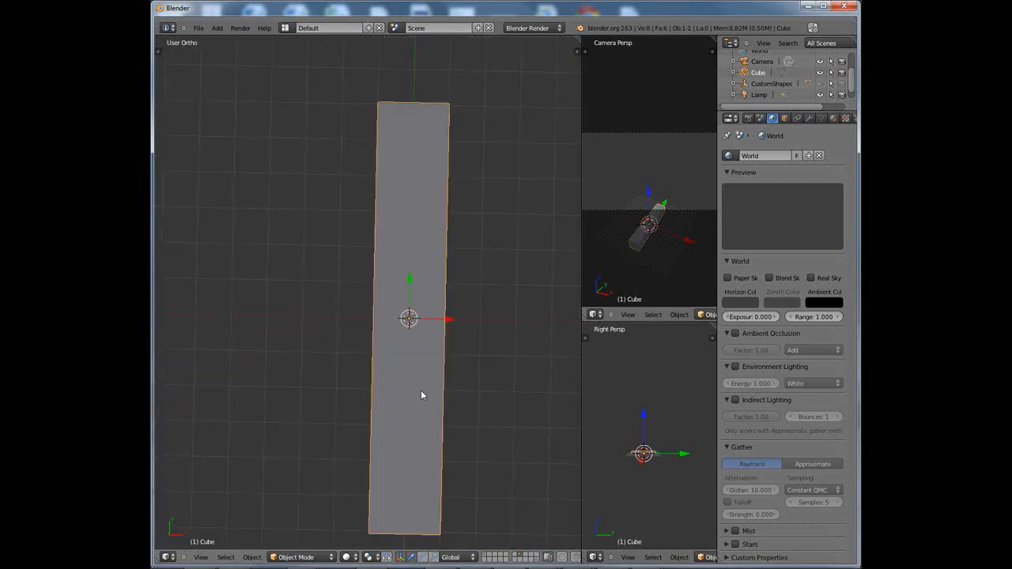
scroll(420, 390, "down", 4)
key("KP_7")
scroll(391, 399, "up", 1)
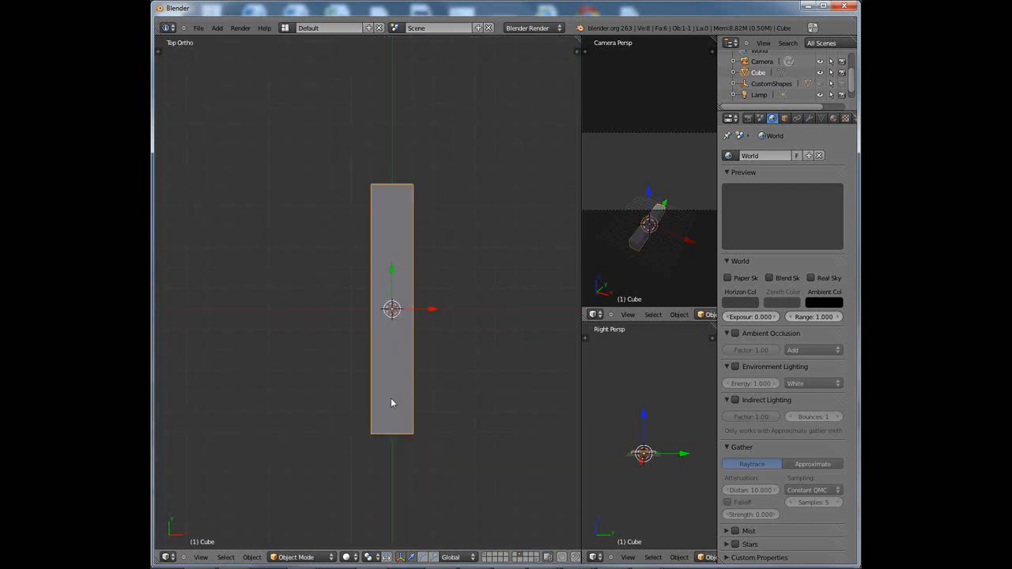
In Edit Mode, add one centred loop cut running lengthwise along the Y axis of the box
scroll(396, 401, "down", 2)
scroll(396, 400, "up", 3)
scroll(395, 401, "down", 1)
middle_click_drag(416, 415, 419, 334)
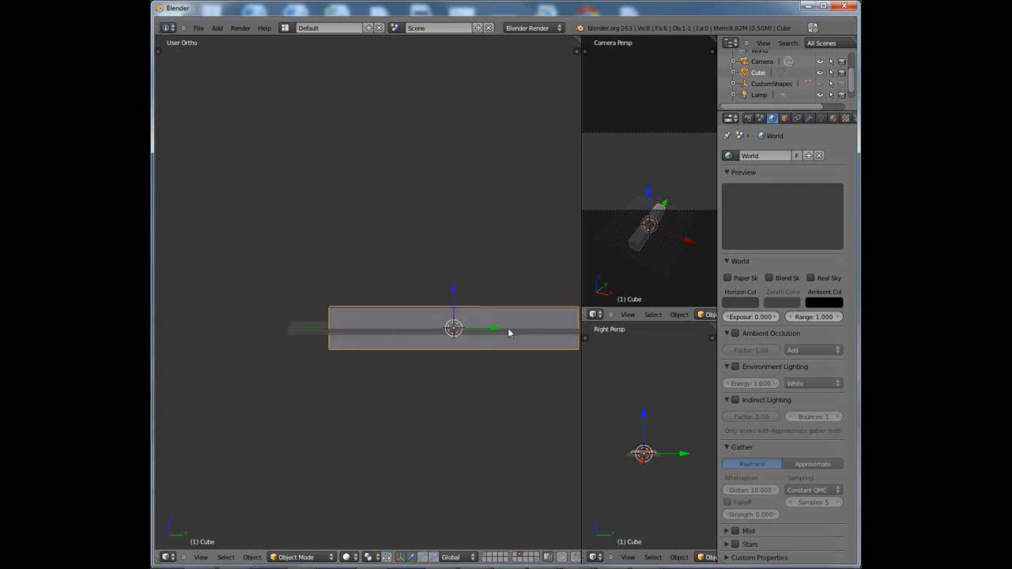
middle_click_drag(400, 330, 436, 393)
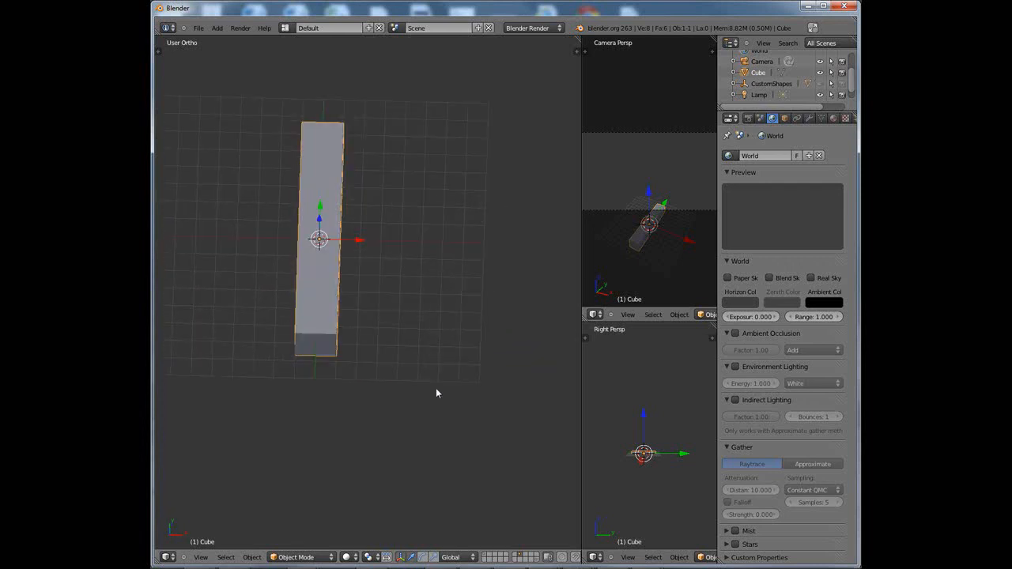
key("KP_7")
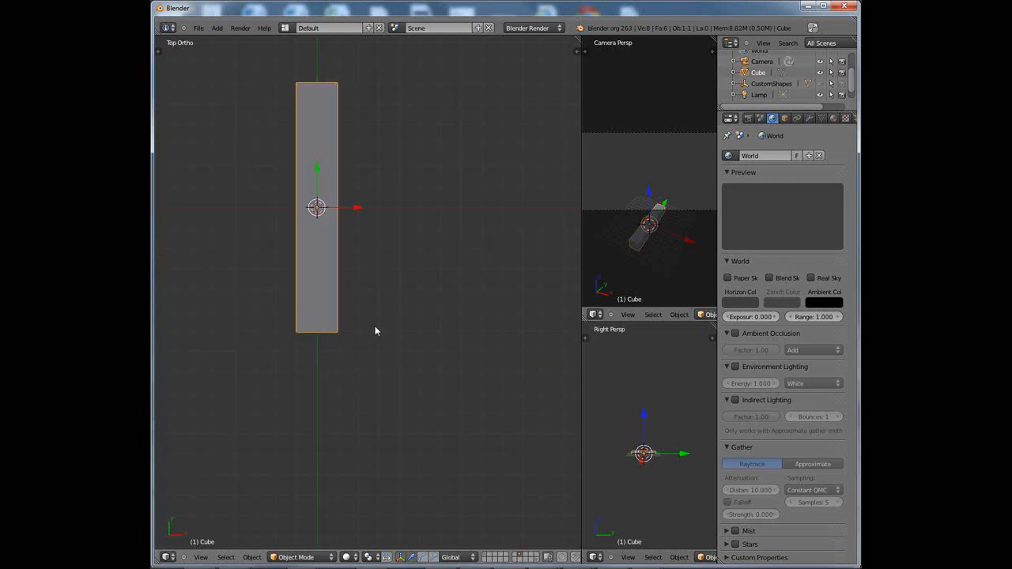
middle_click_drag(374, 330, 441, 402, "shift")
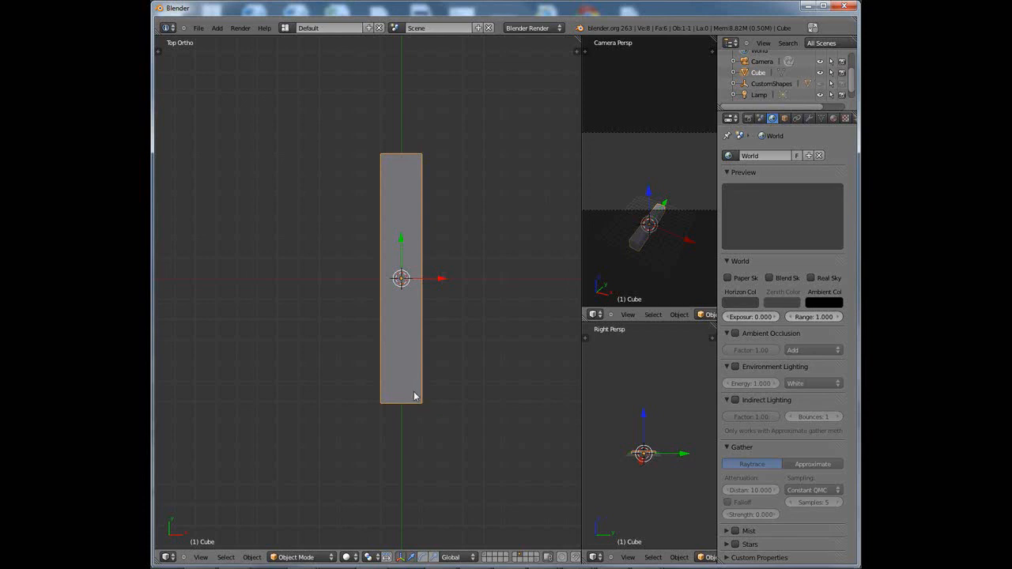
key("Tab")
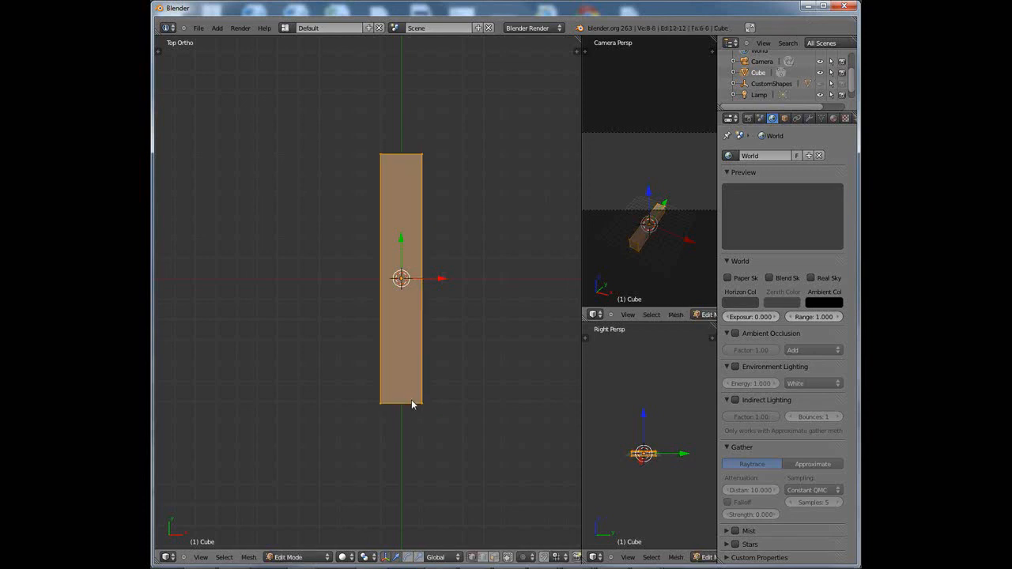
key("ctrl+r")
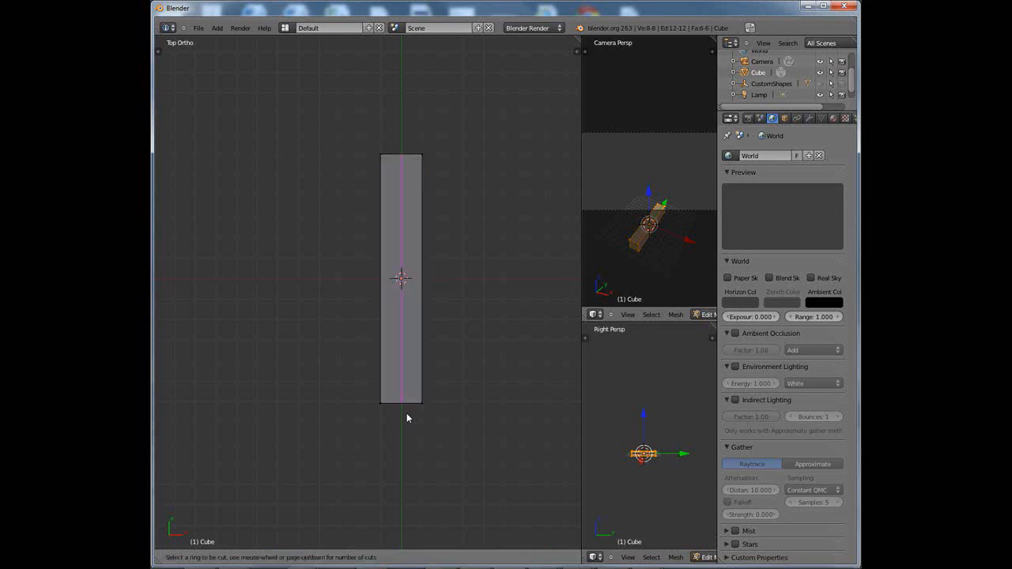
left_click(407, 414)
left_click(406, 413)
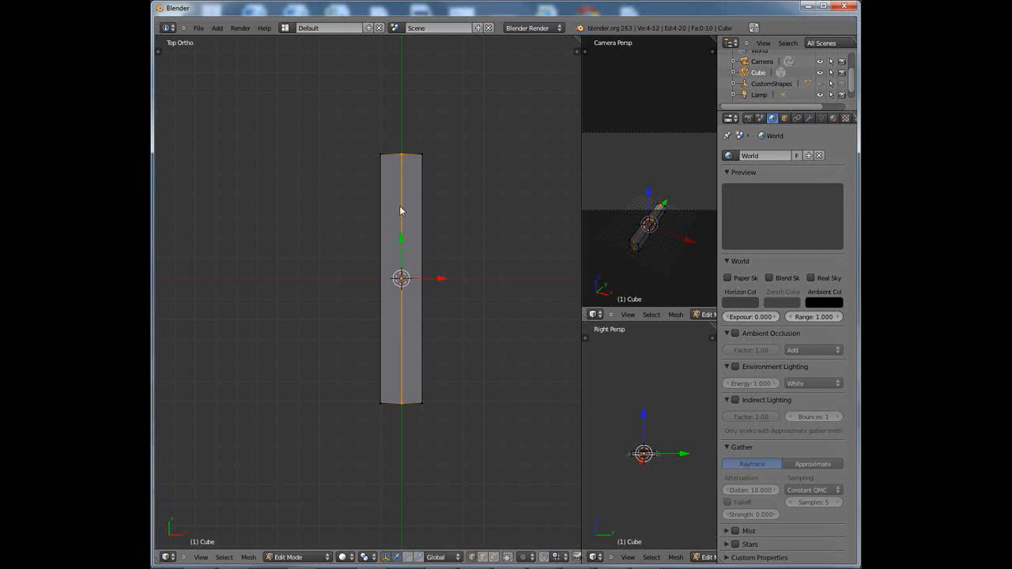
Delete the four outer vertices on the box's negative X side and return to Object Mode
middle_click_drag(402, 210, 404, 407)
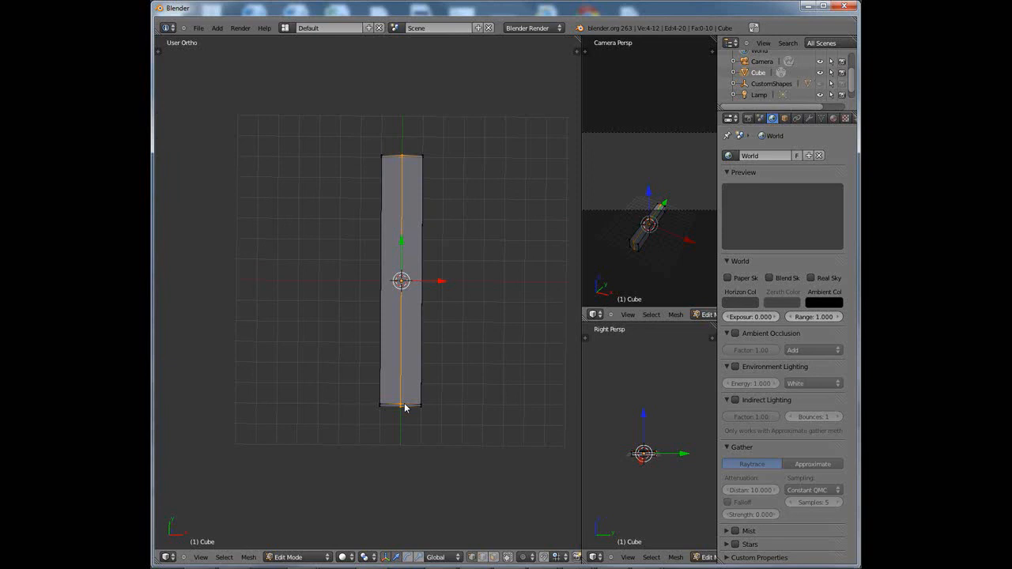
key("KP_7")
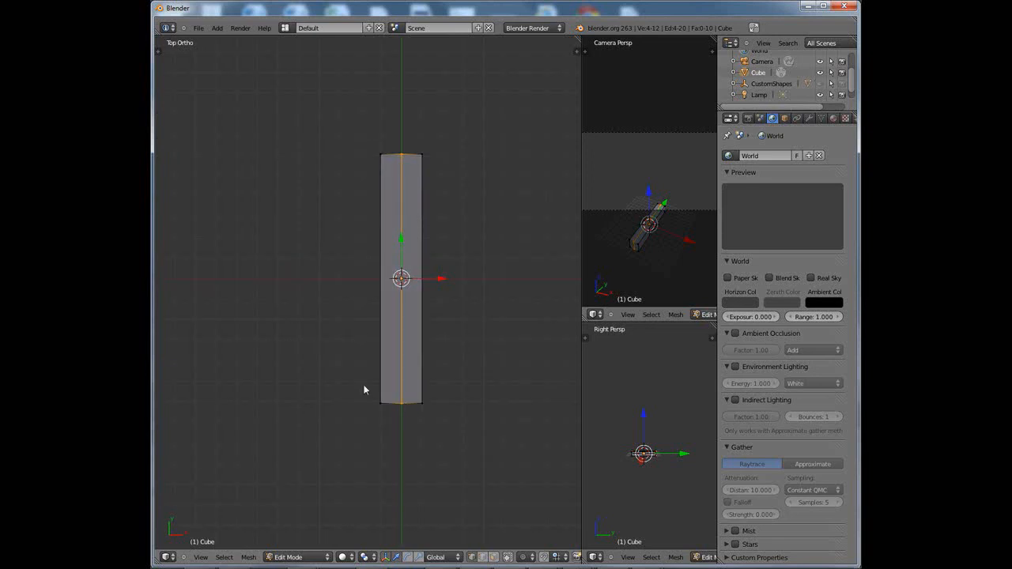
right_click(380, 155)
key("b")
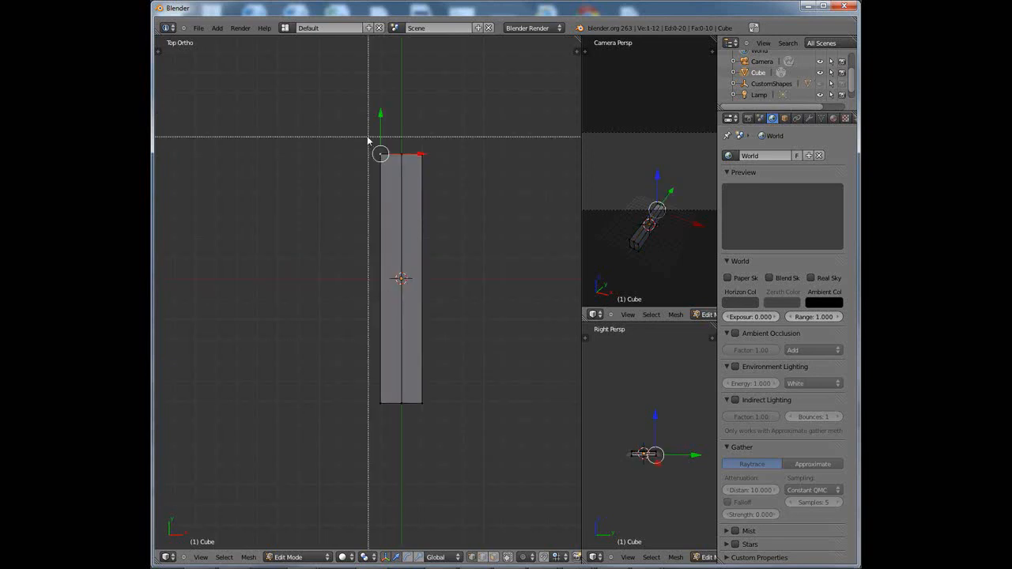
left_click_drag(363, 132, 389, 423)
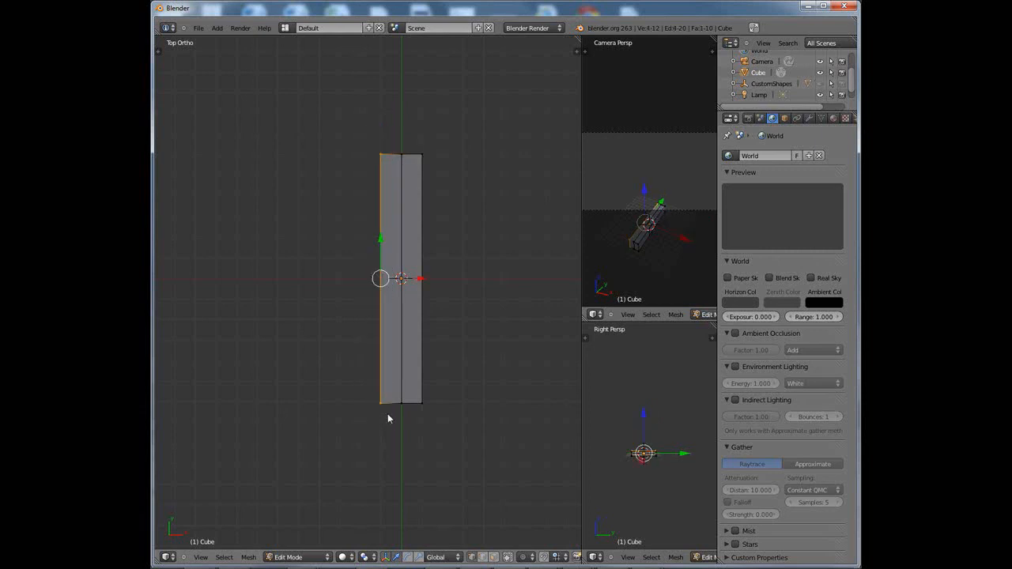
key("x")
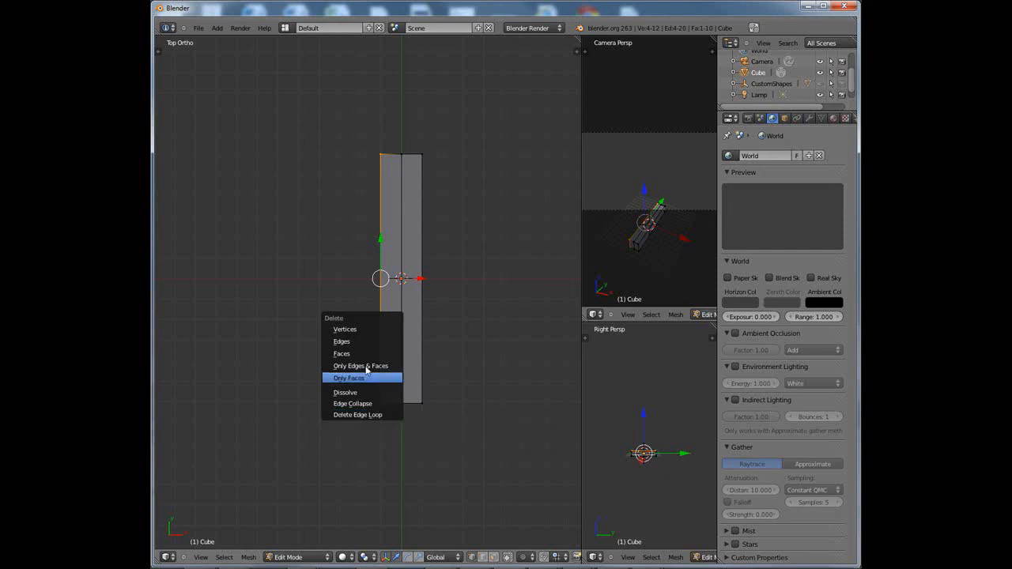
left_click(368, 331)
middle_click_drag(387, 400, 416, 374)
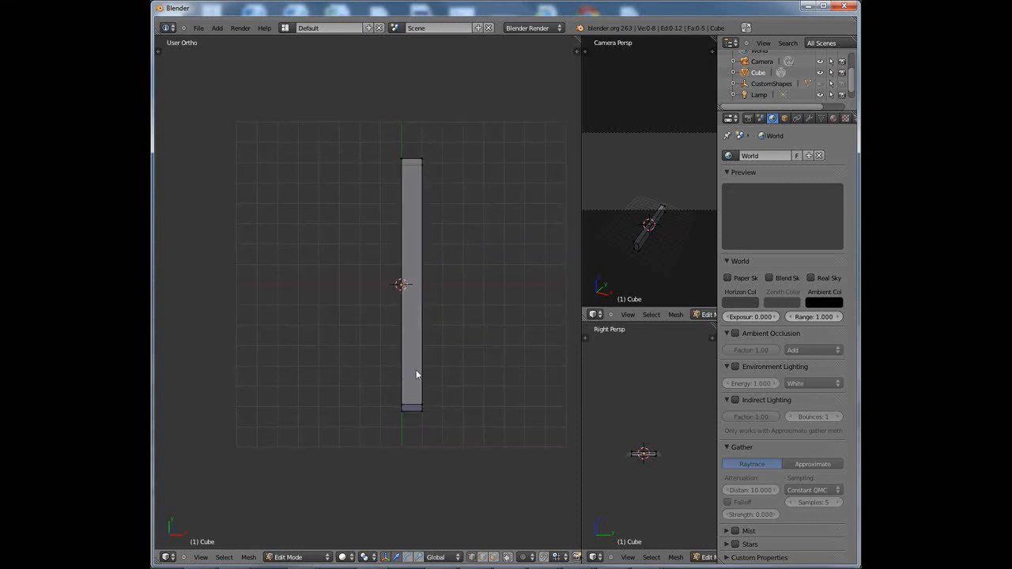
key("Tab")
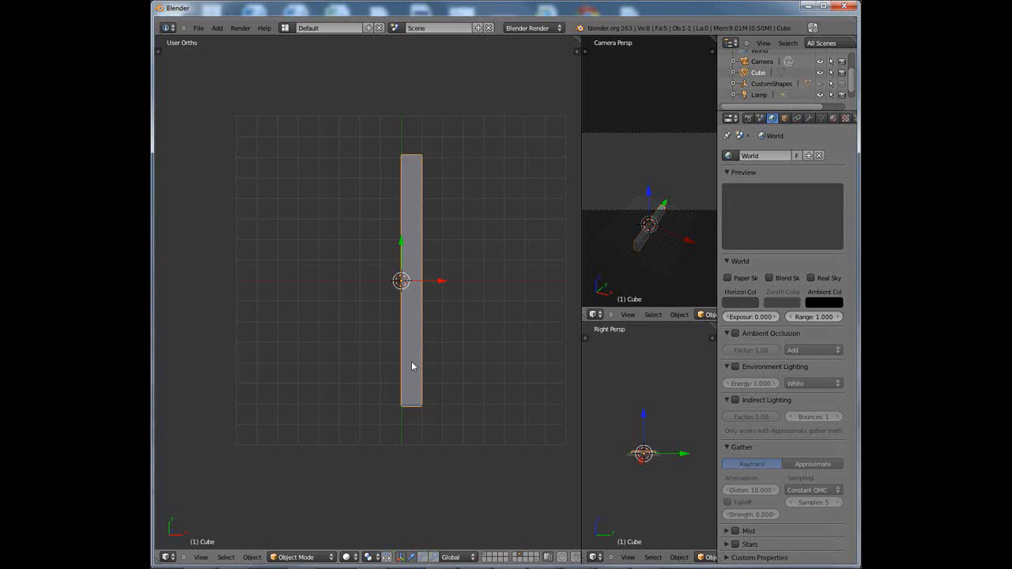
Add a Mirror modifier on the X axis to the remaining half of the box
middle_click_drag(412, 361, 424, 377)
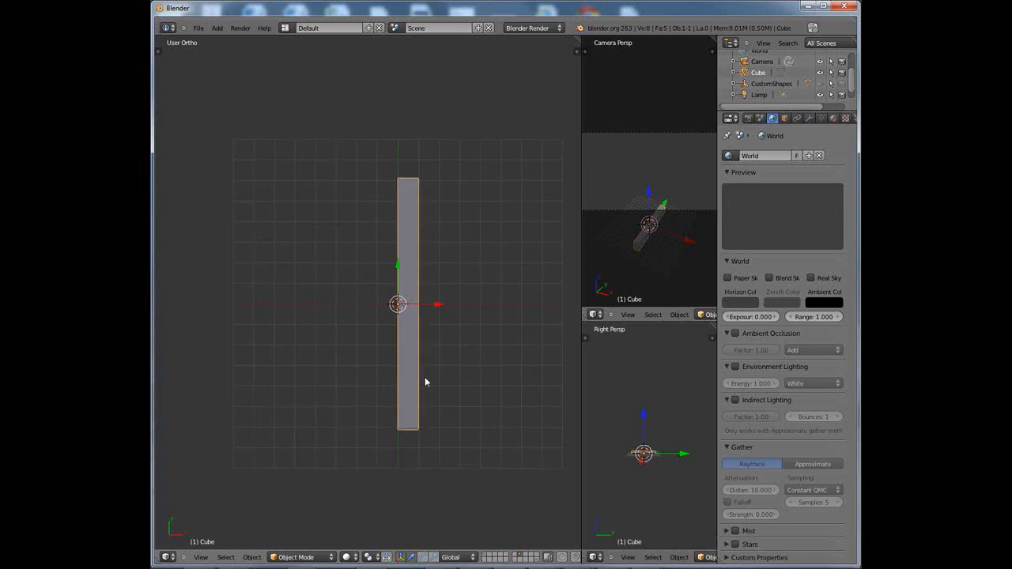
left_click(809, 119)
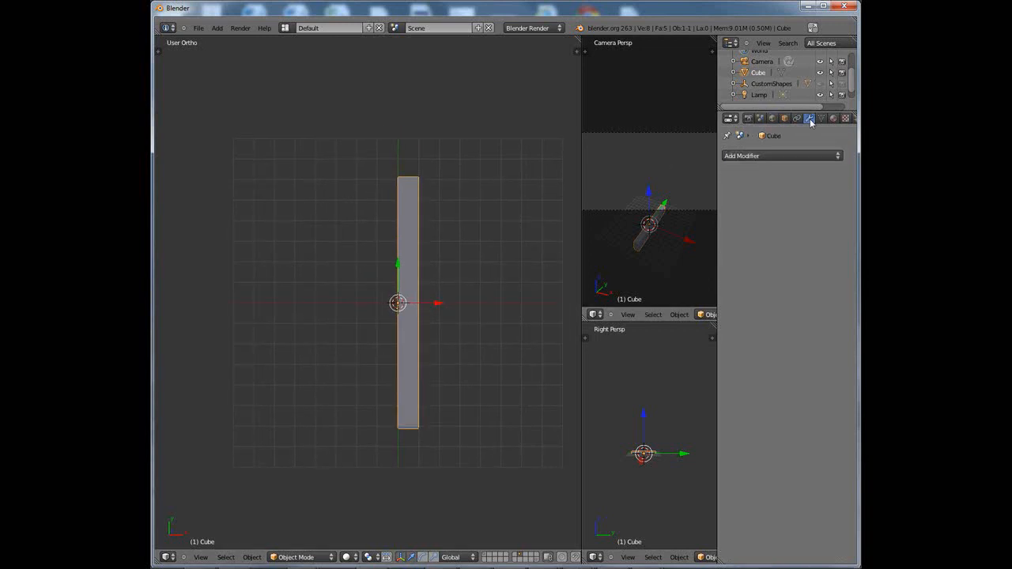
left_click(755, 156)
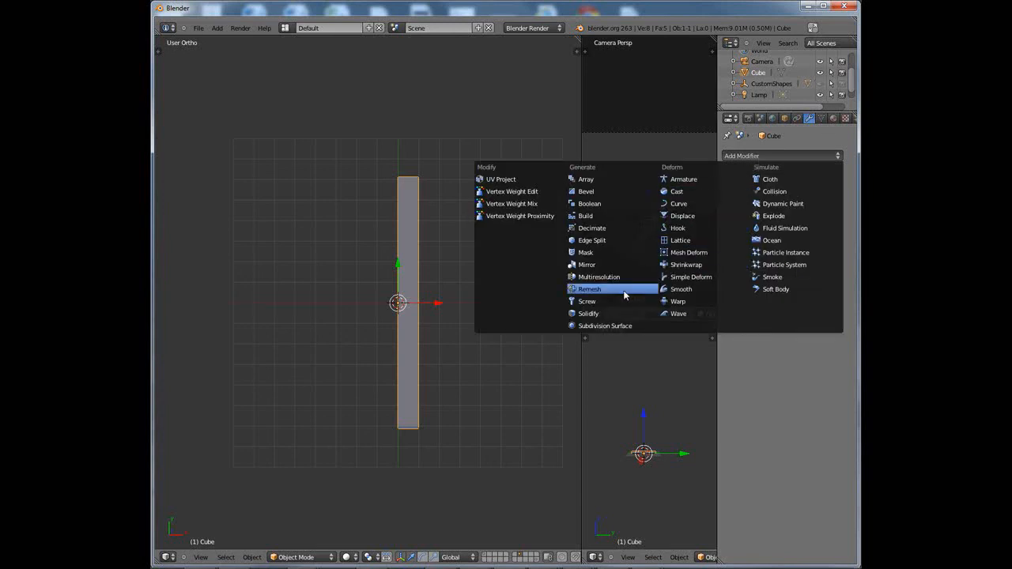
left_click(589, 266)
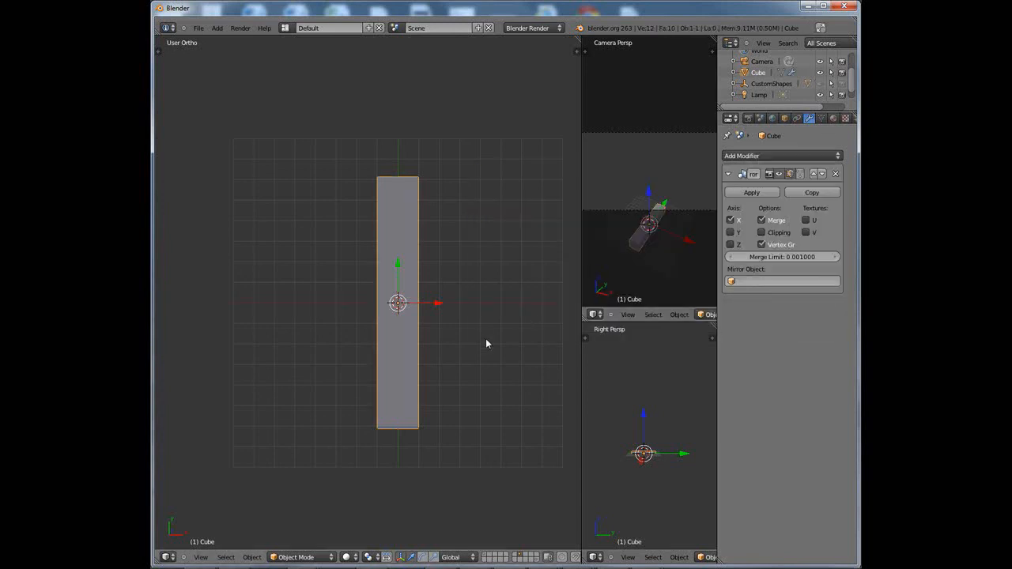
In Edit Mode, add two evenly spaced lengthwise loop cuts across the width of the remaining half, without sliding them
middle_click_drag(473, 387, 413, 382)
scroll(459, 350, "up", 2)
middle_click_drag(468, 362, 415, 305, "shift")
key("Tab")
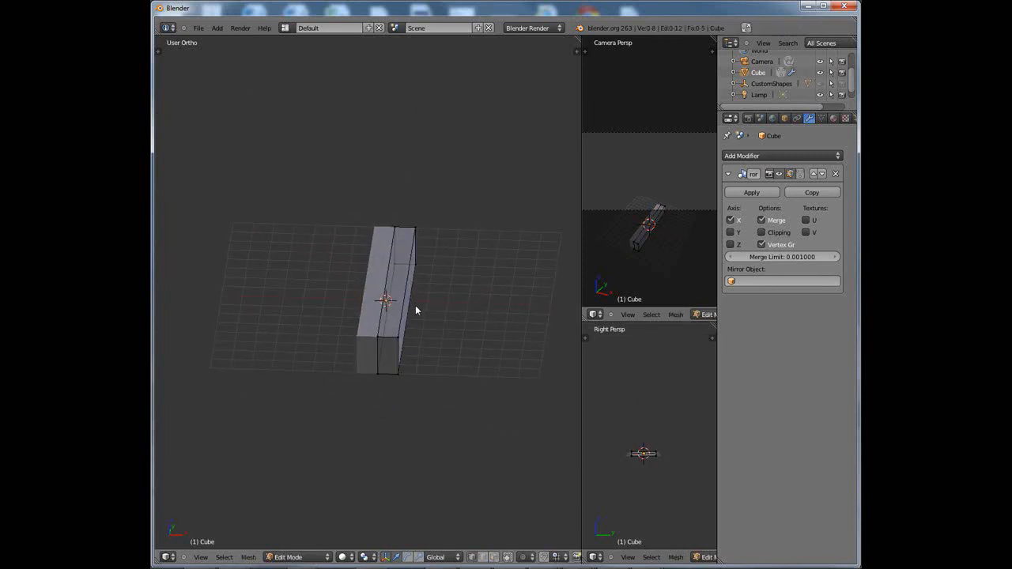
scroll(419, 343, "up", 3)
mouse_move(414, 330)
middle_mouse_down()
mouse_move(376, 344)
mouse_move(407, 342)
middle_mouse_up()
scroll(414, 334, "up", 2)
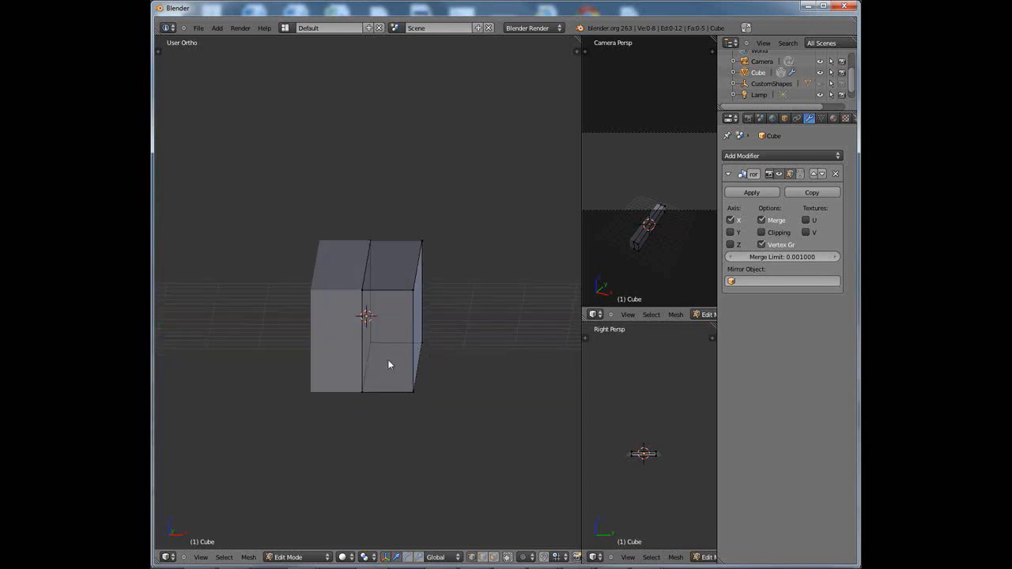
key("ctrl+r")
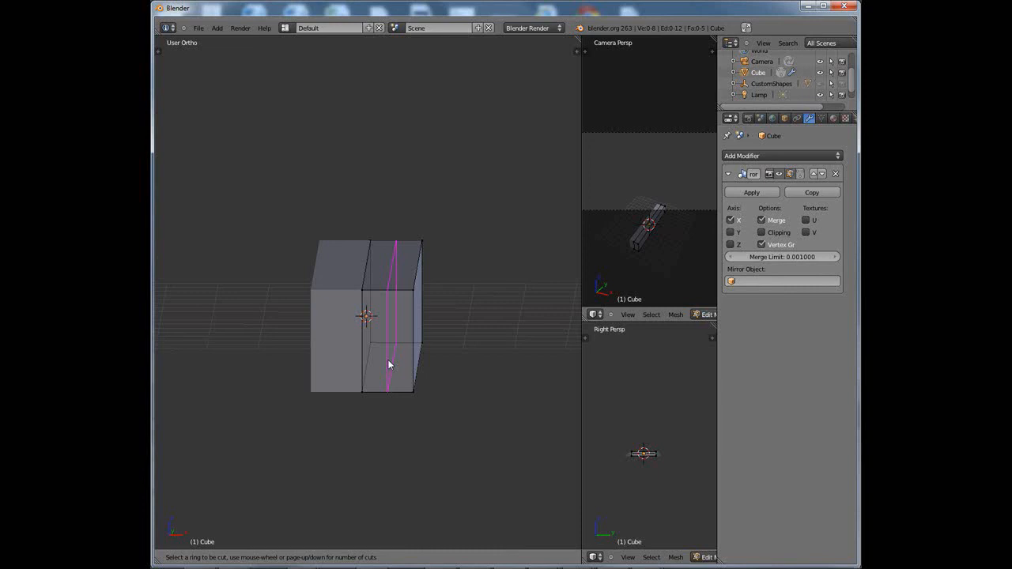
scroll(388, 365, "up", 1)
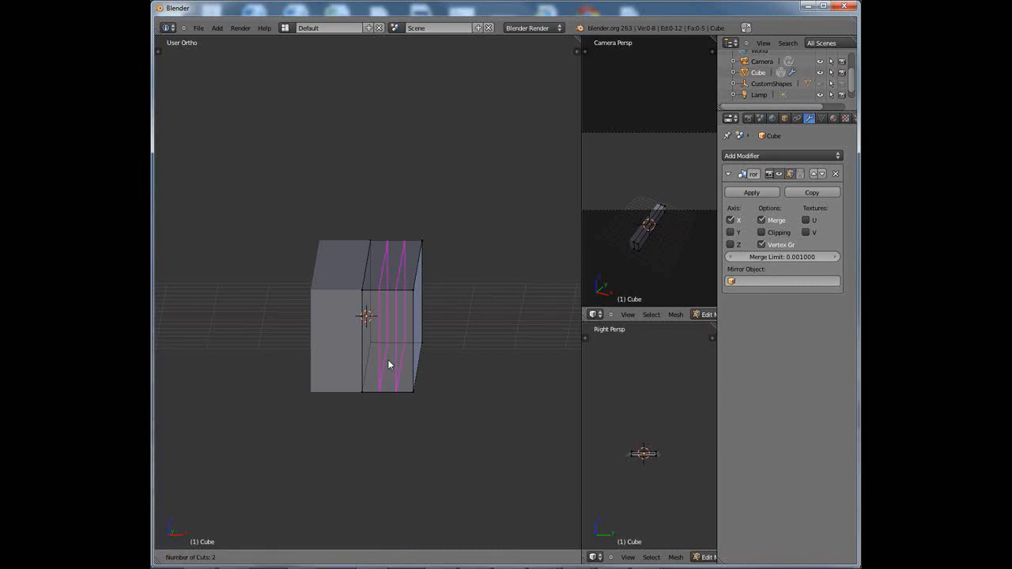
left_click(388, 364)
right_click(388, 365)
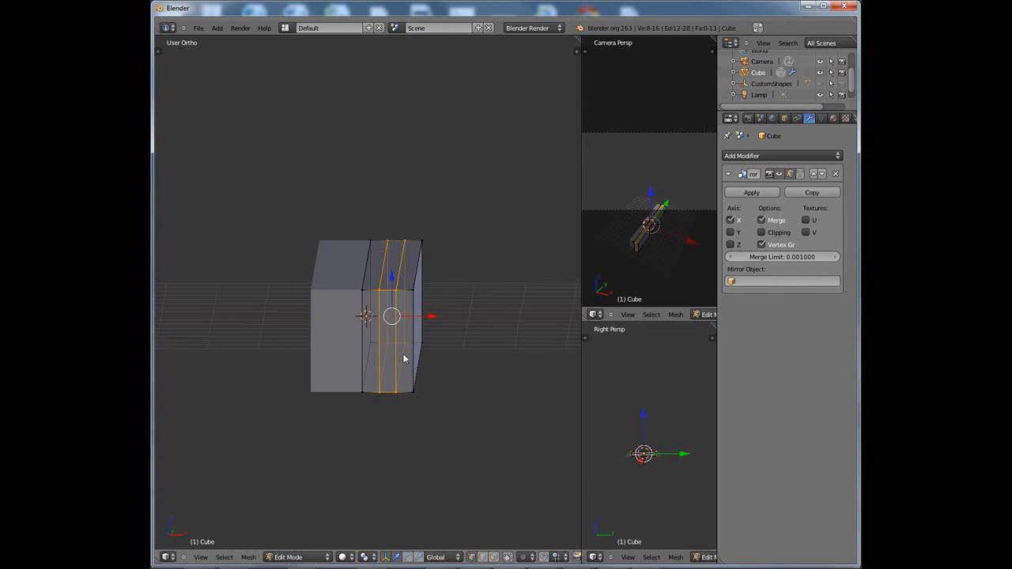
Add four evenly spaced horizontal loop cuts running lengthwise around the half, dividing its height
middle_click_drag(404, 355, 421, 360)
key("KP_3")
scroll(401, 353, "down", 4)
scroll(420, 360, "down", 1)
scroll(377, 349, "up", 1)
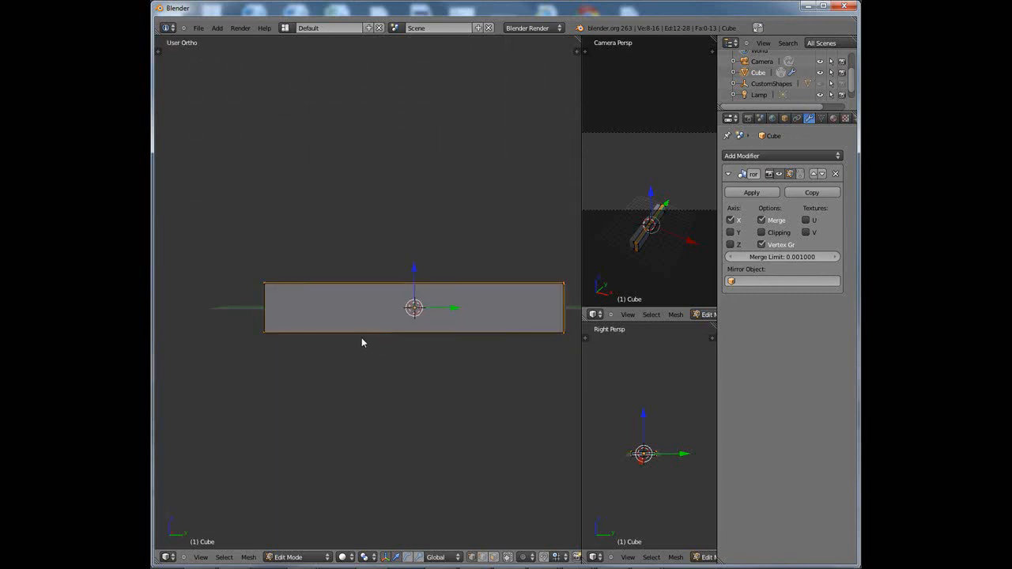
key("ctrl+r")
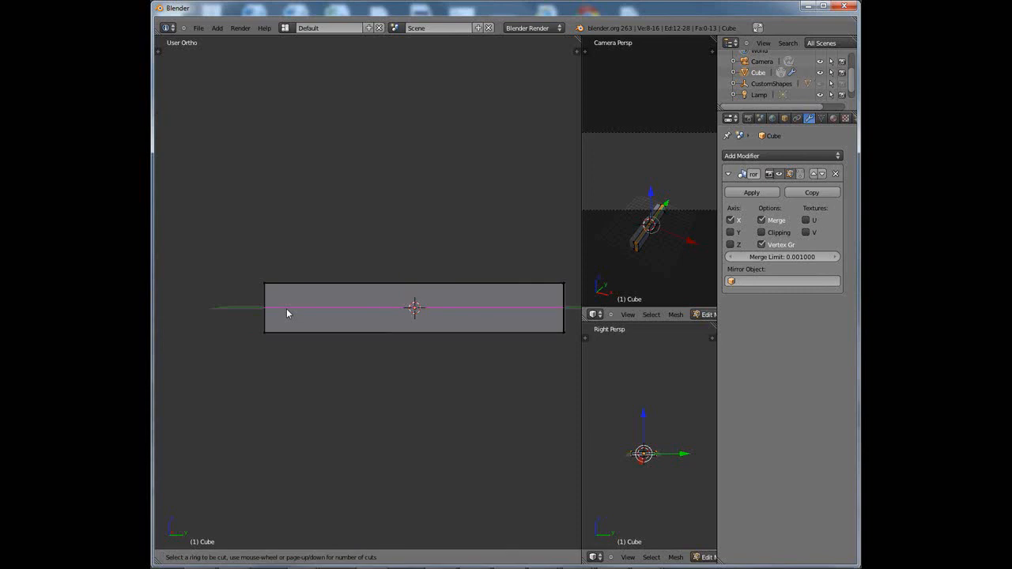
scroll(287, 309, "up", 1)
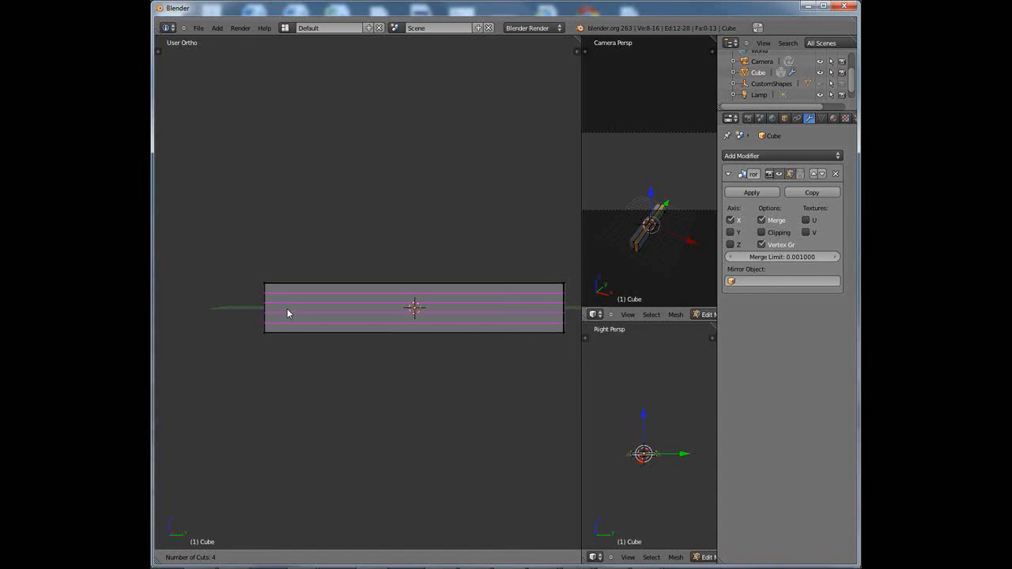
left_click(287, 308)
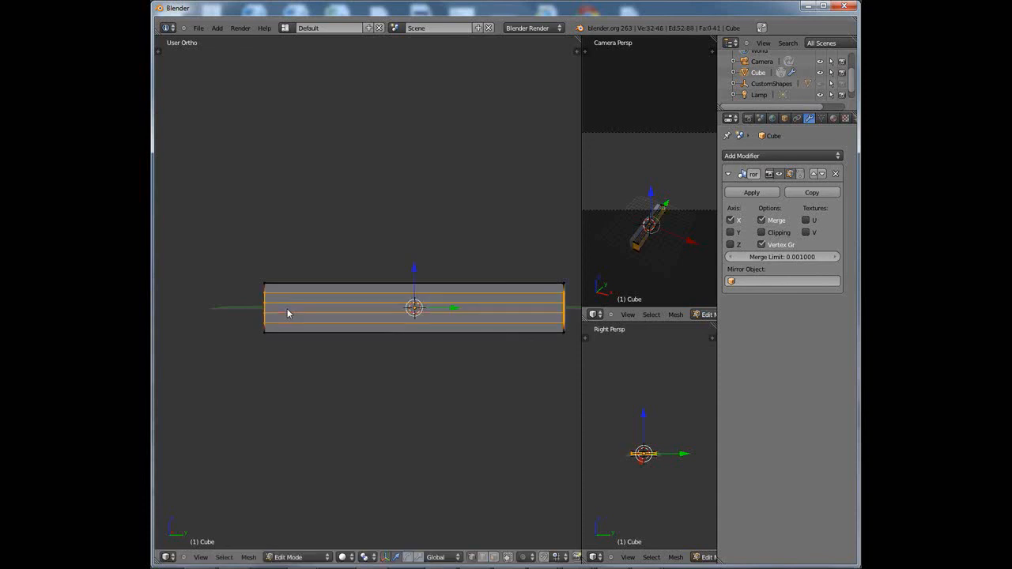
In the right orthographic view, add one crosswise loop cut and slide it from the middle towards positive Y, edge slide about -0.20
mouse_move(292, 340)
middle_mouse_down()
mouse_move(330, 355)
mouse_move(416, 340)
mouse_move(296, 340)
middle_mouse_up()
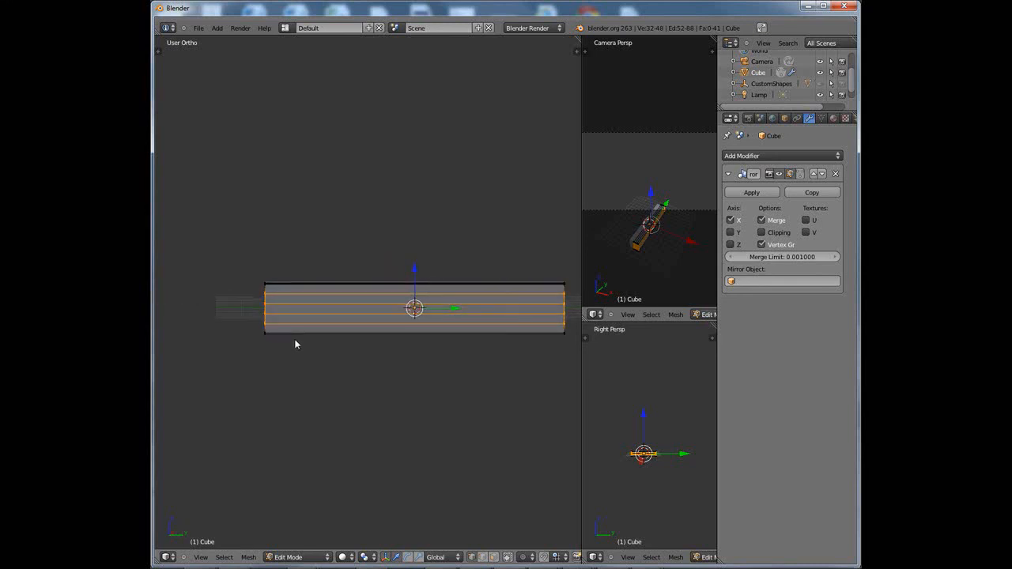
key("KP_3")
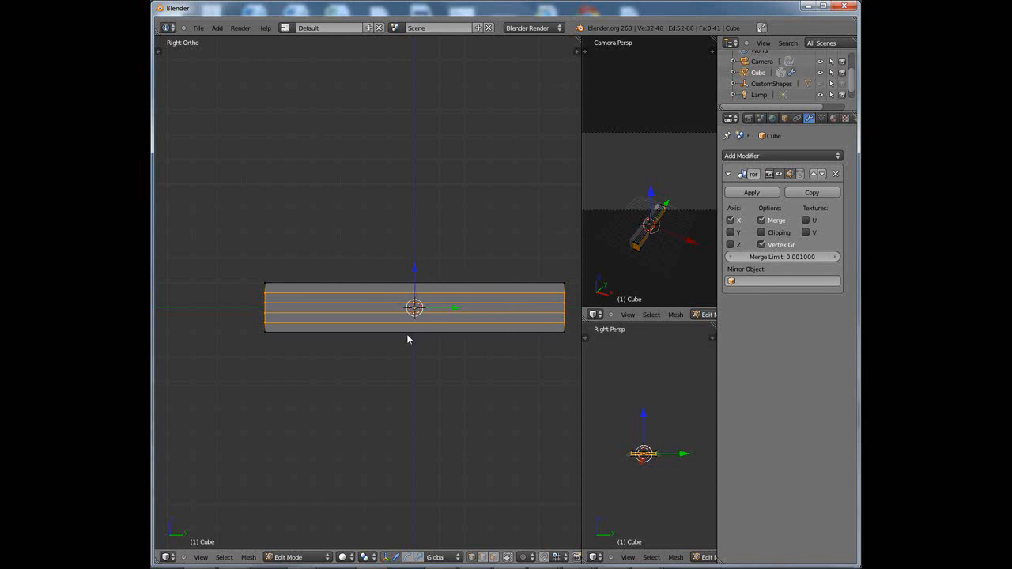
key("ctrl+r")
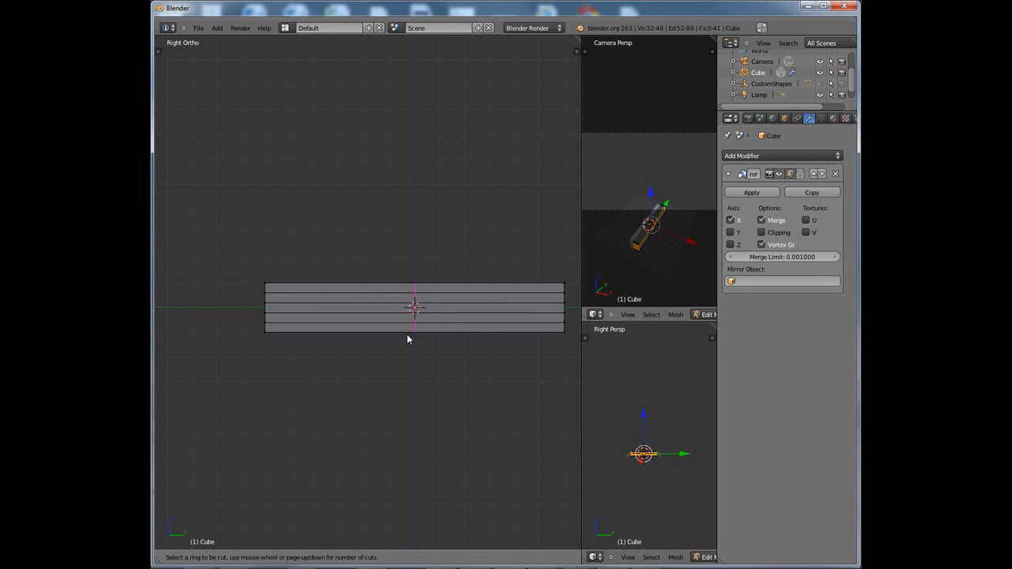
left_click(406, 333)
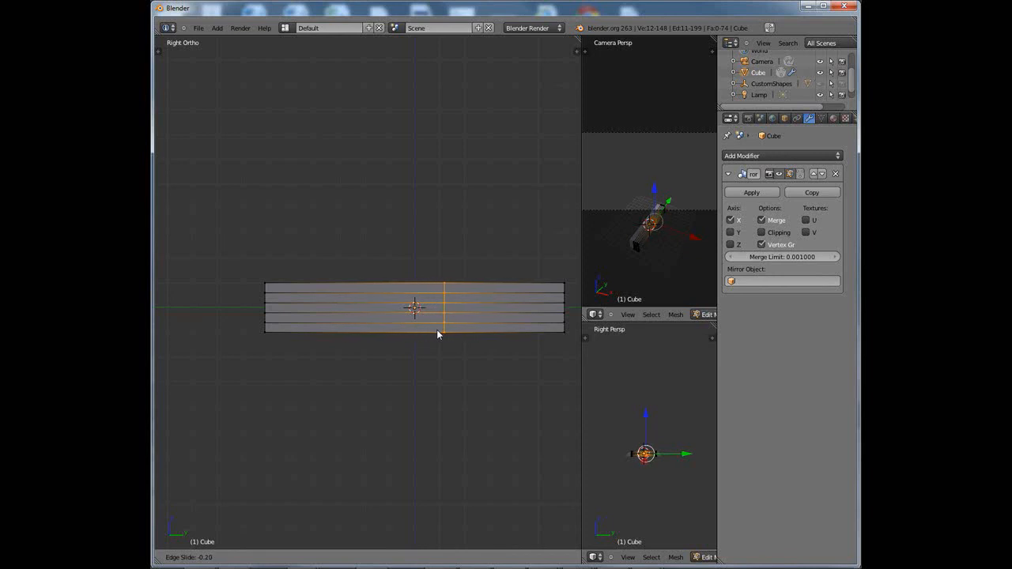
left_click(437, 334)
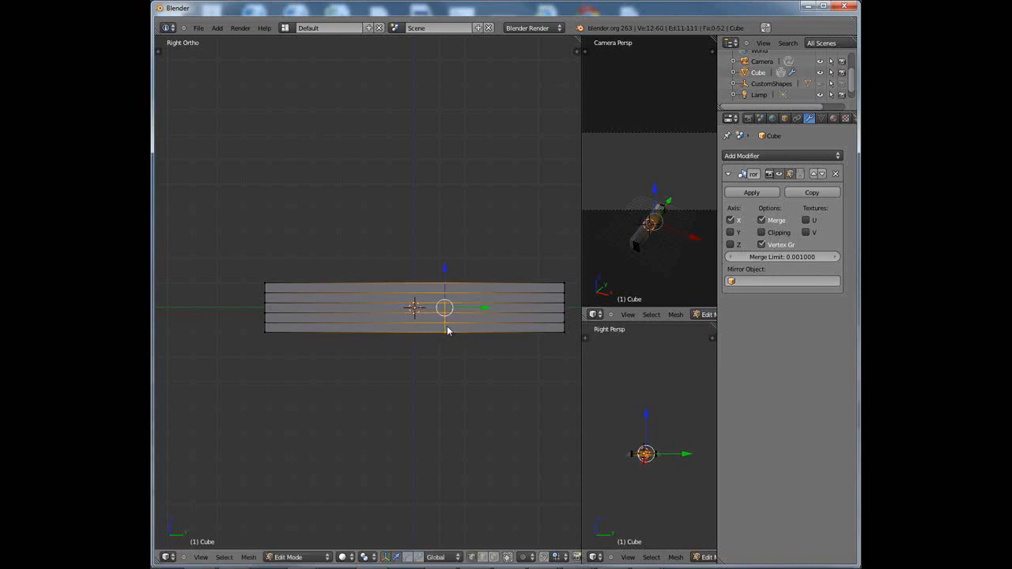
Add a second crosswise loop cut between the first one and the positive Y end, with an edge slide of about 0.07
key("ctrl+r")
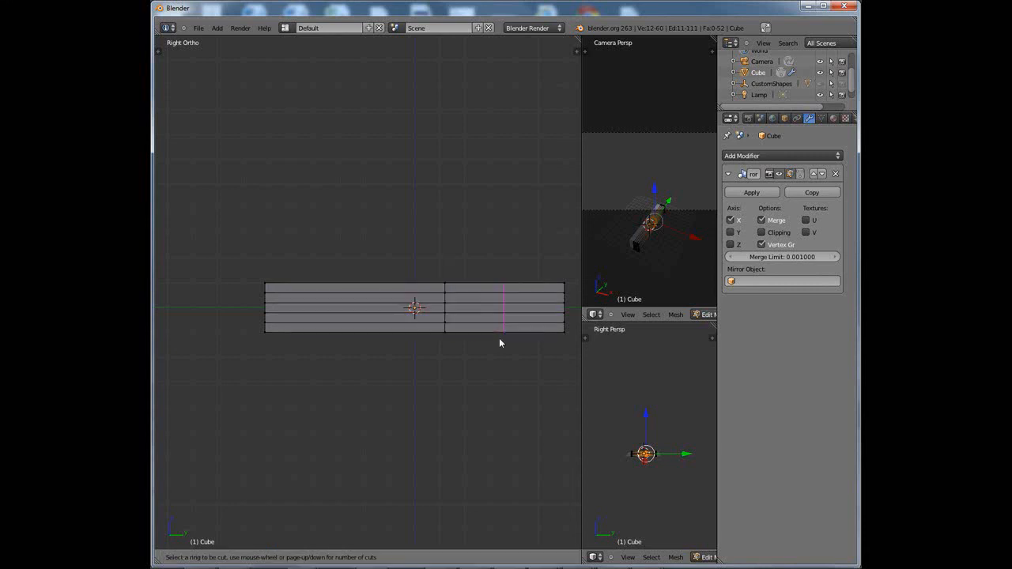
left_click(499, 342)
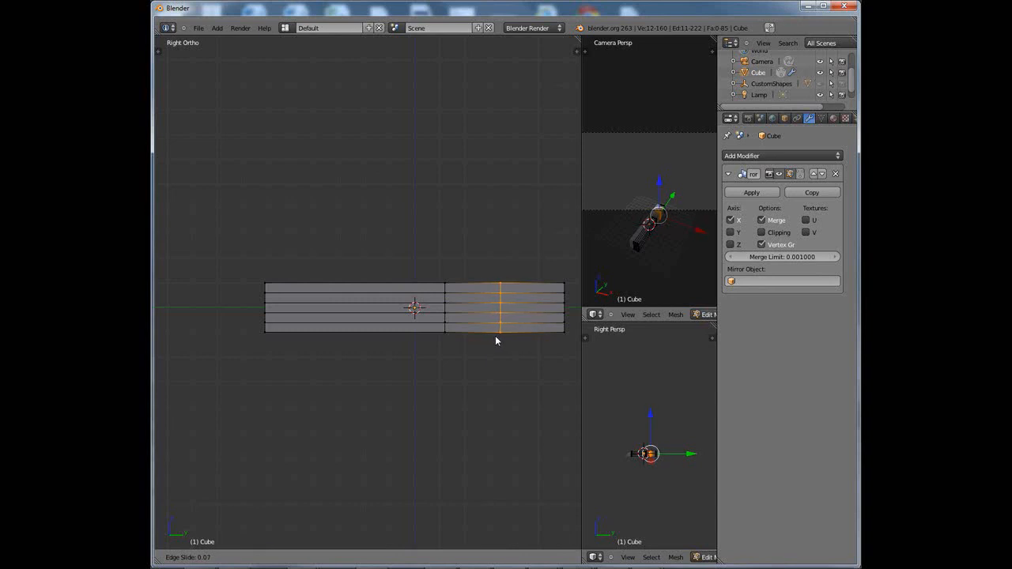
left_click(495, 341)
Box-select all vertices of the half's end face on the negative Y side
middle_click_drag(468, 321, 493, 268)
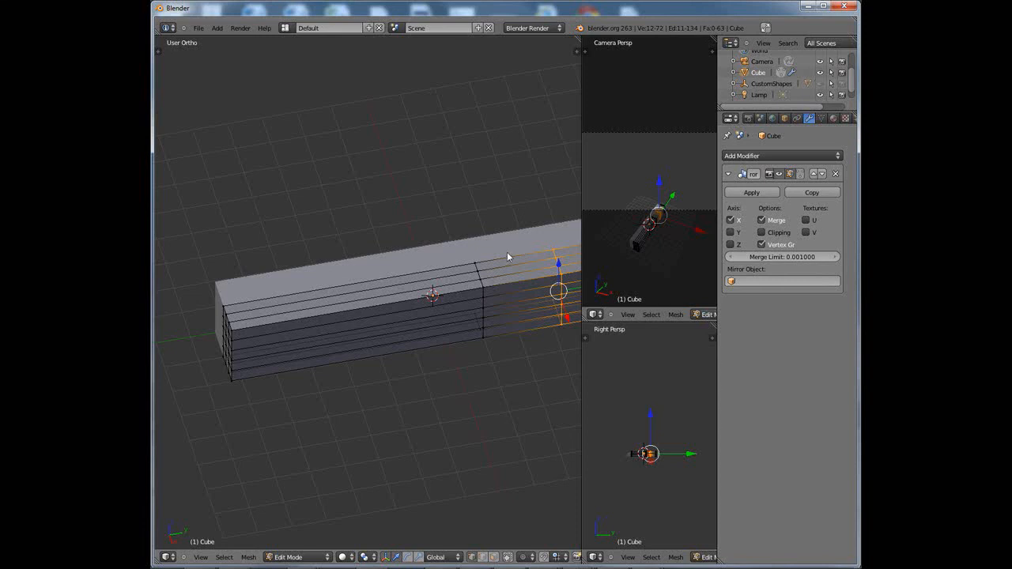
middle_click_drag(457, 345, 564, 301)
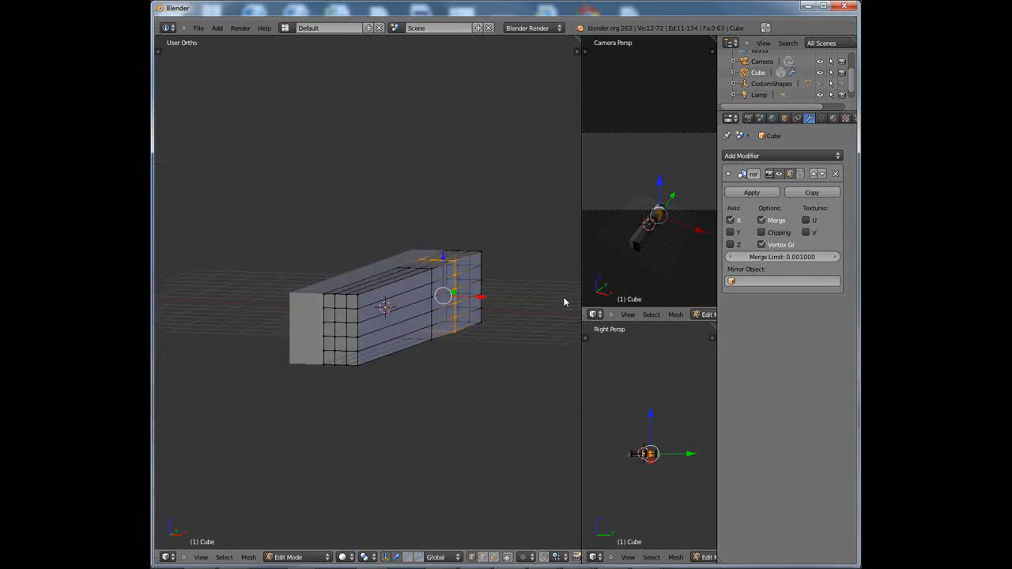
middle_click_drag(413, 332, 442, 343)
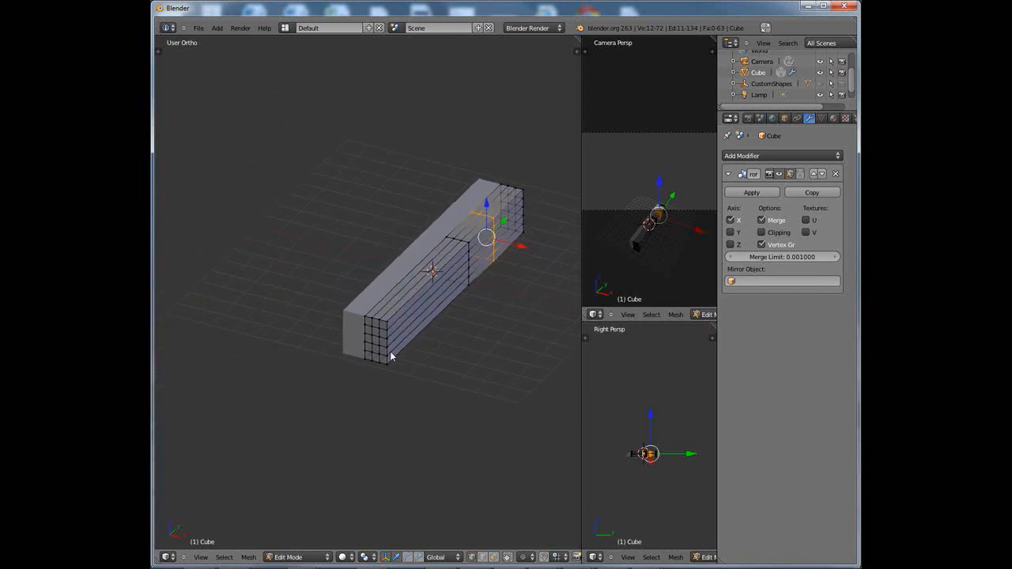
right_click(372, 323)
key("b")
left_click_drag(339, 293, 424, 412)
middle_click_drag(424, 411, 463, 409)
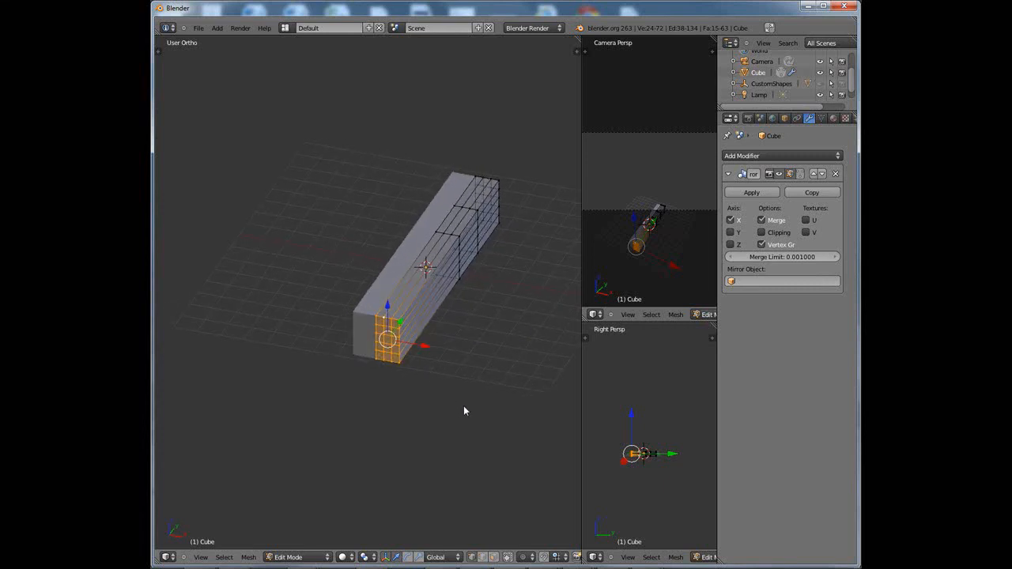
key("s")
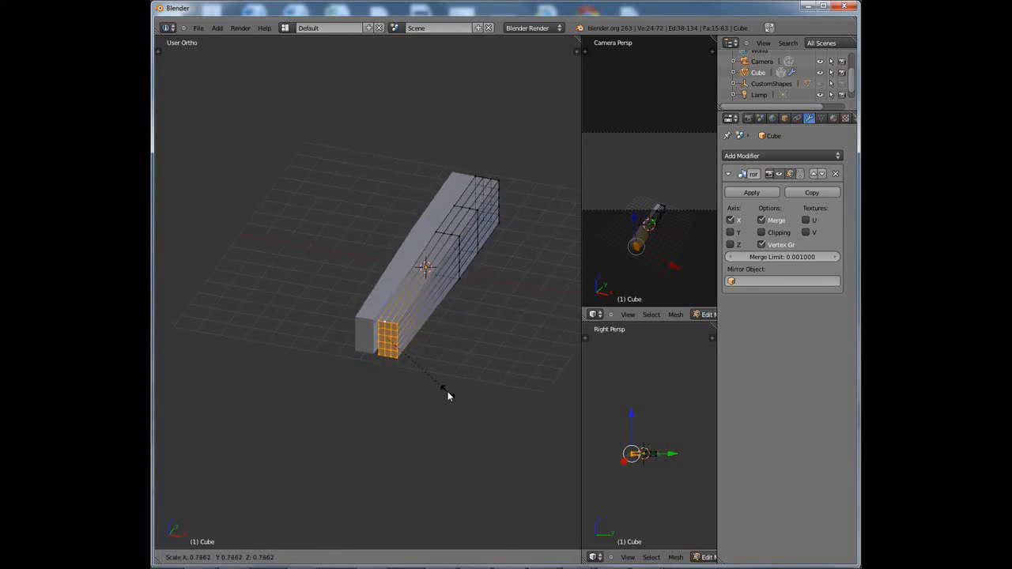
left_click(448, 391)
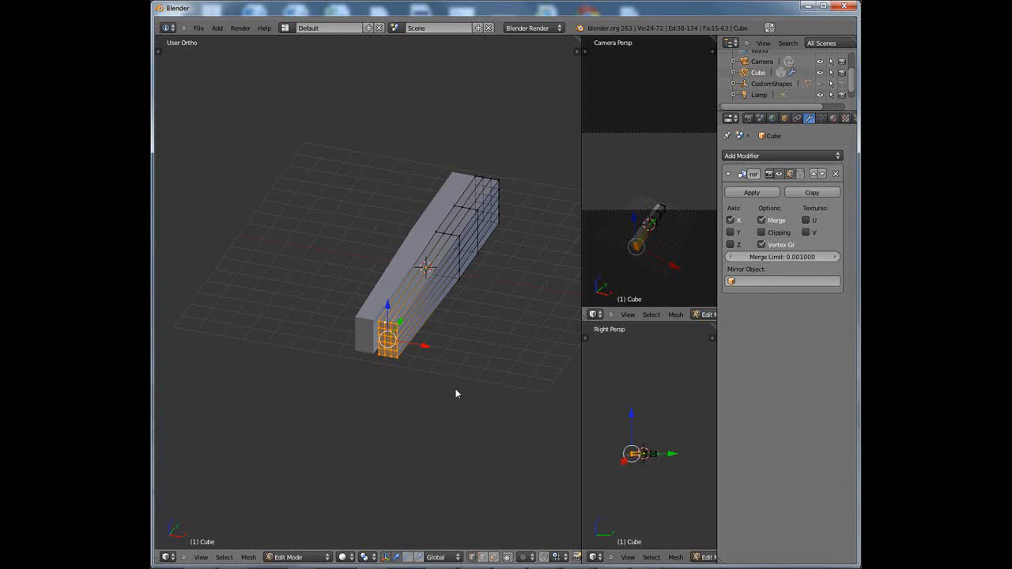
key("ctrl+z")
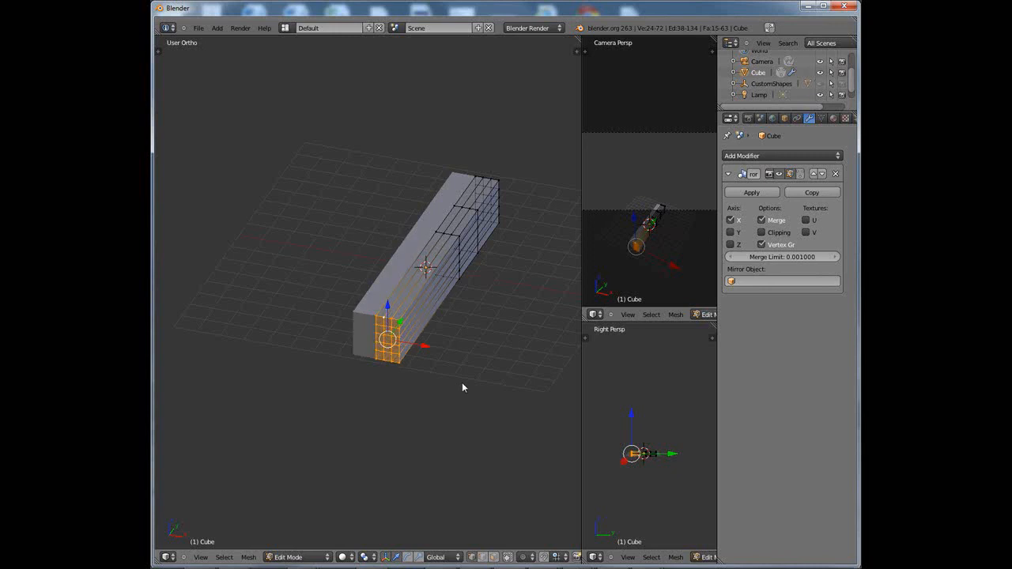
Enable Clipping on the Mirror modifier and scale the selected end face down to about 0.31
left_click(762, 233)
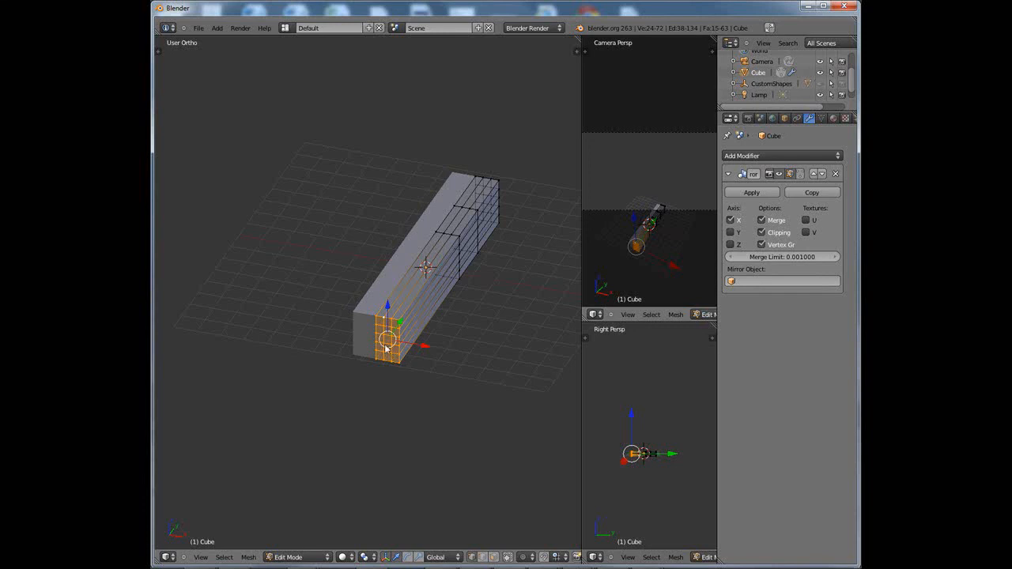
middle_click_drag(397, 358, 403, 351, "shift")
scroll(385, 348, "up", 4)
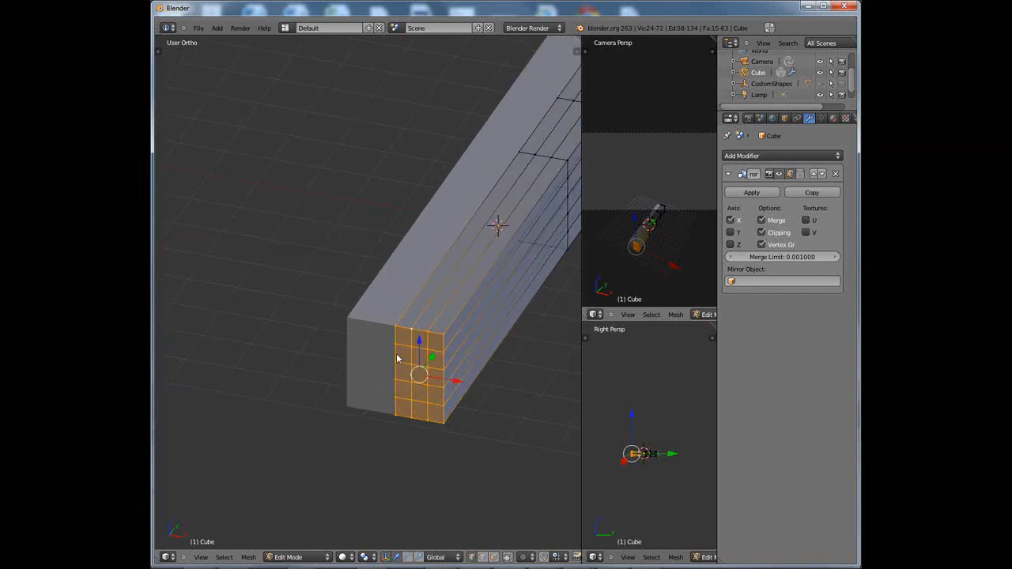
scroll(409, 388, "down", 3)
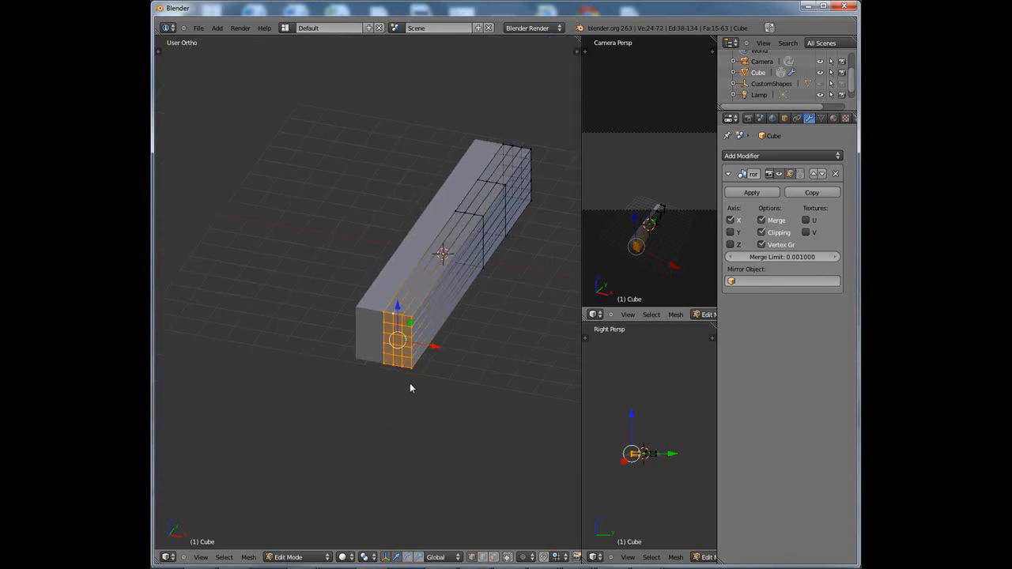
scroll(401, 358, "up", 1)
key("s")
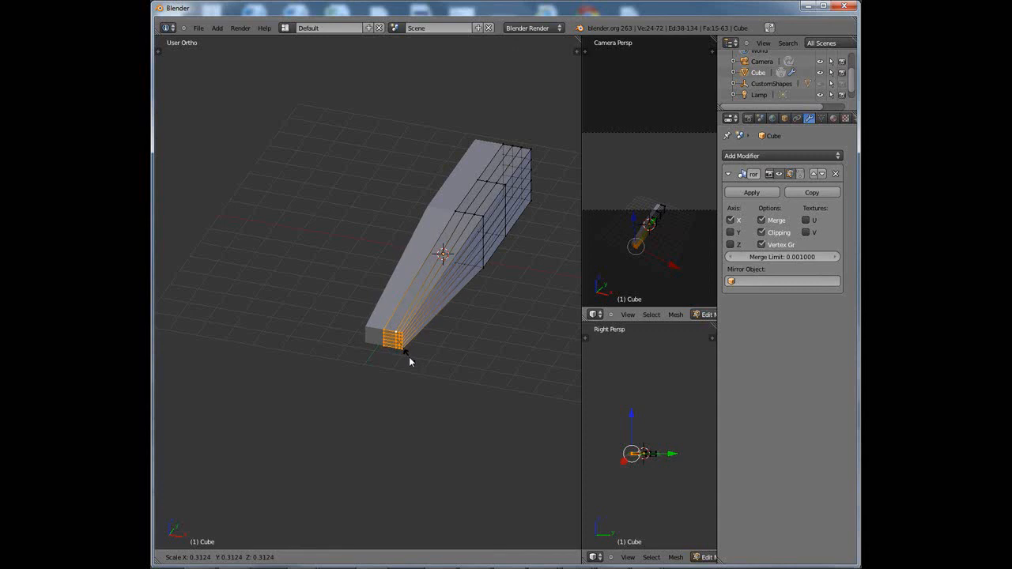
left_click(409, 356)
Narrow the selected end face along the X axis with a scale of about 0.08
key("s")
key("x")
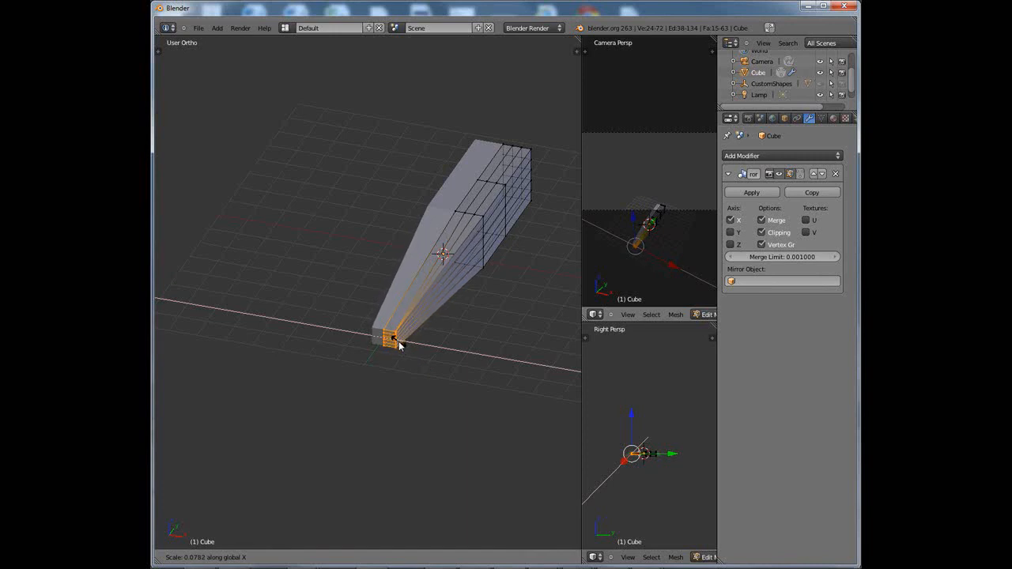
left_click(398, 343)
In the right orthographic view, move the narrowed end face slightly down along Z
middle_click_drag(484, 365, 367, 323)
key("KP_3")
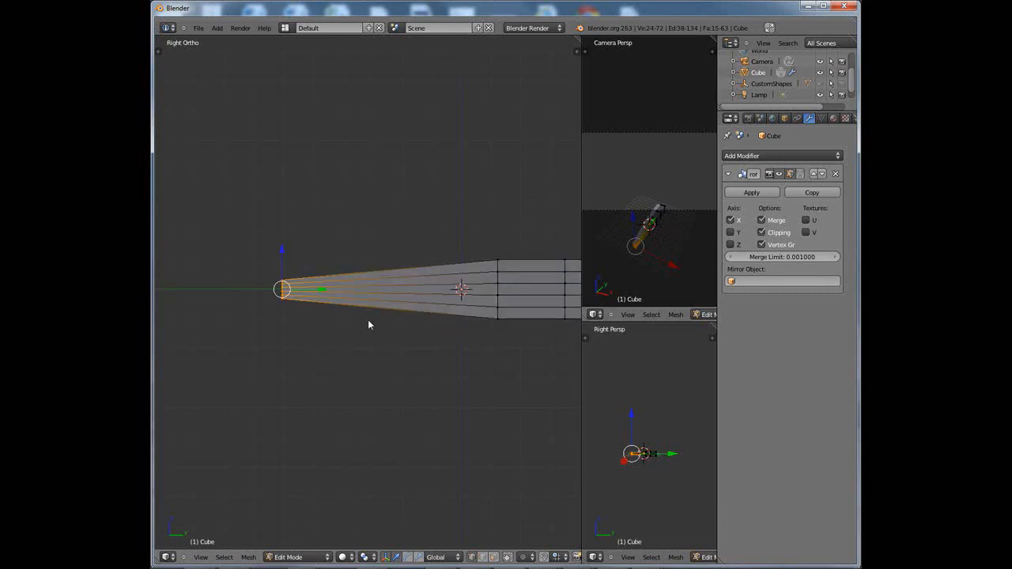
scroll(371, 325, "down", 4)
scroll(345, 293, "up", 2)
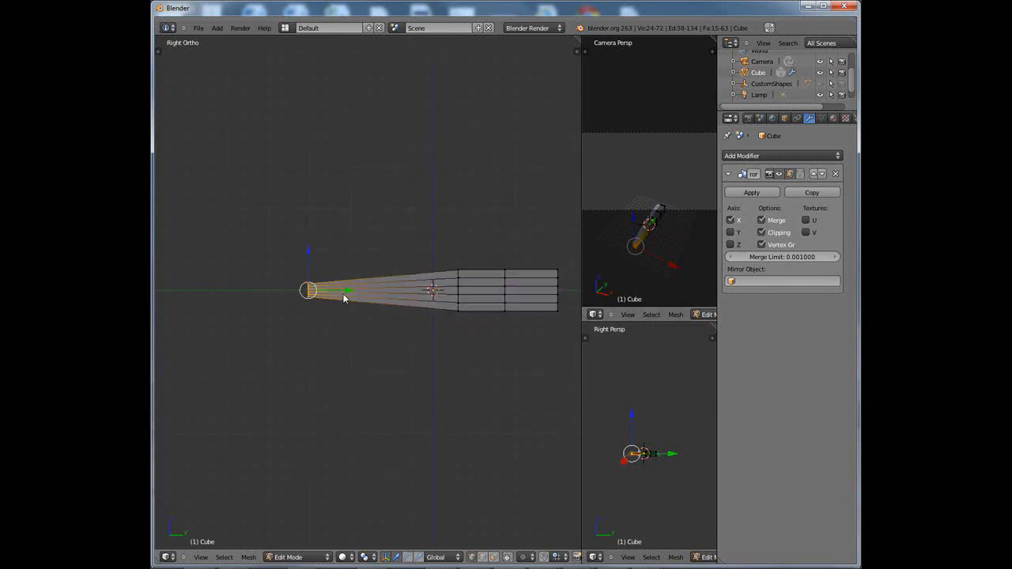
left_click_drag(309, 253, 307, 259)
Select the lengthwise edge loop just below the top edge of the half and switch to the orthographic top view
middle_click_drag(415, 311, 464, 330)
scroll(462, 325, "up", 4)
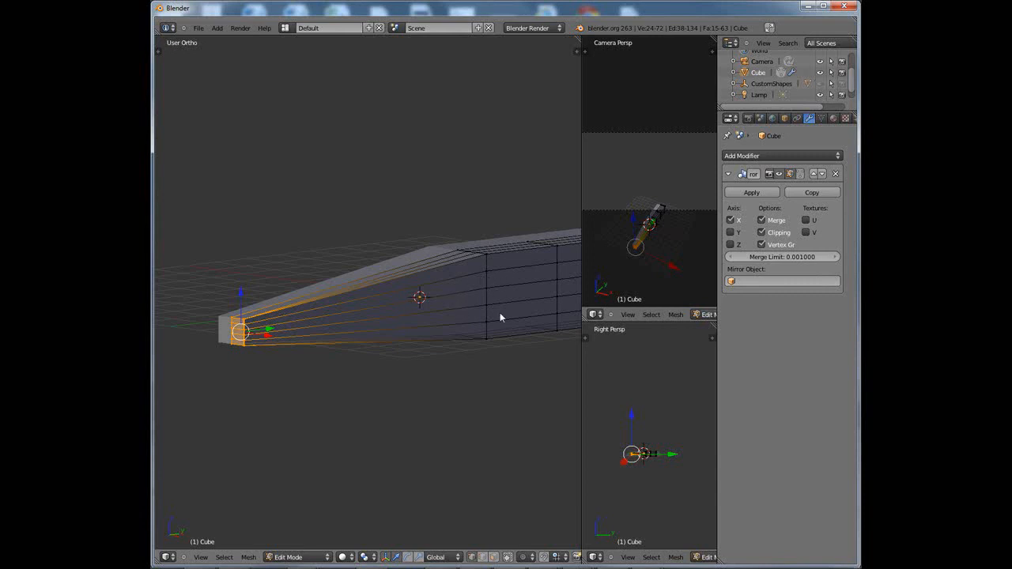
right_click(460, 278, "alt")
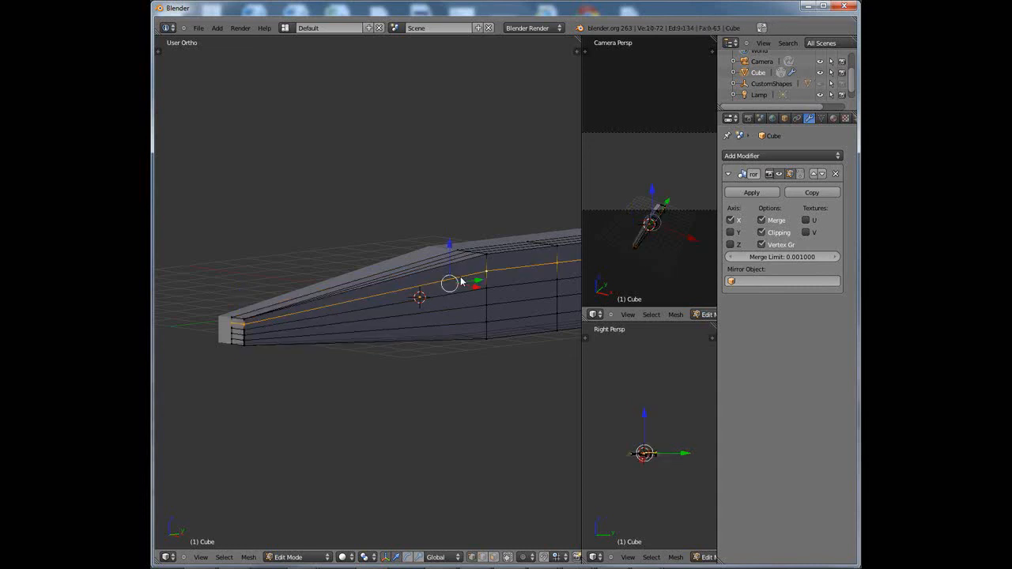
scroll(475, 284, "down", 3)
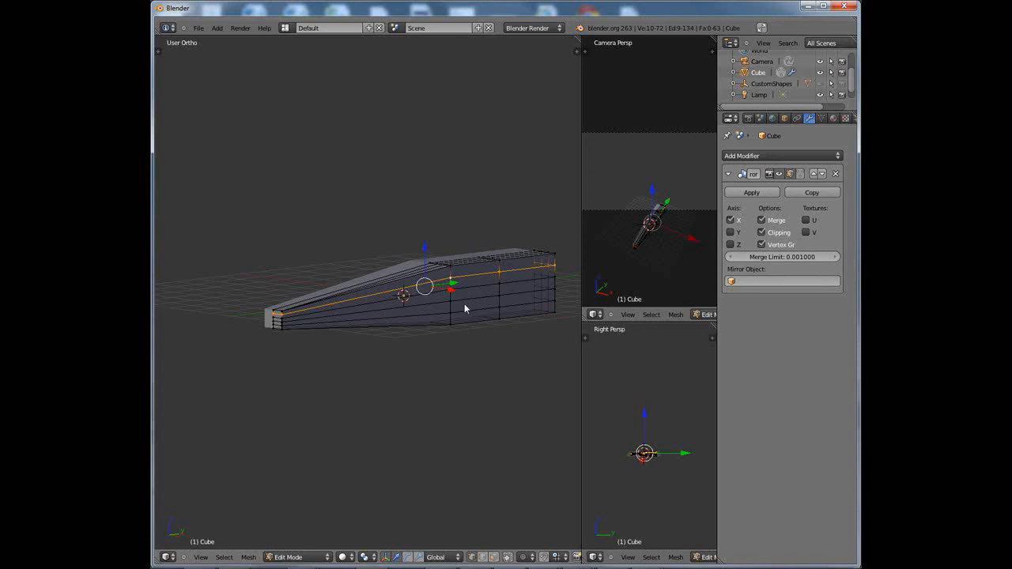
middle_click_drag(464, 304, 468, 330)
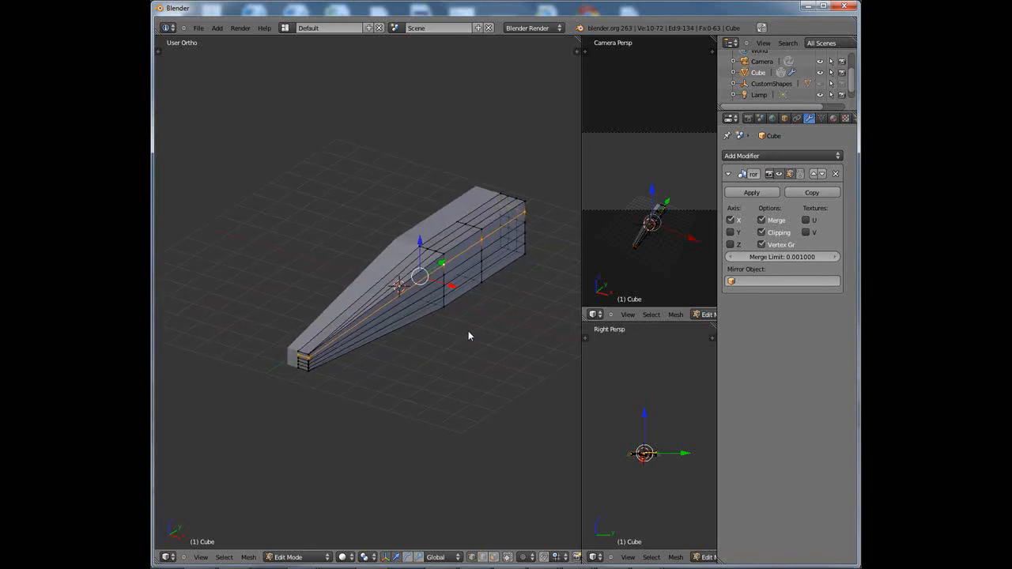
key("KP_7")
scroll(479, 323, "down", 2)
middle_click_drag(436, 291, 471, 331, "shift")
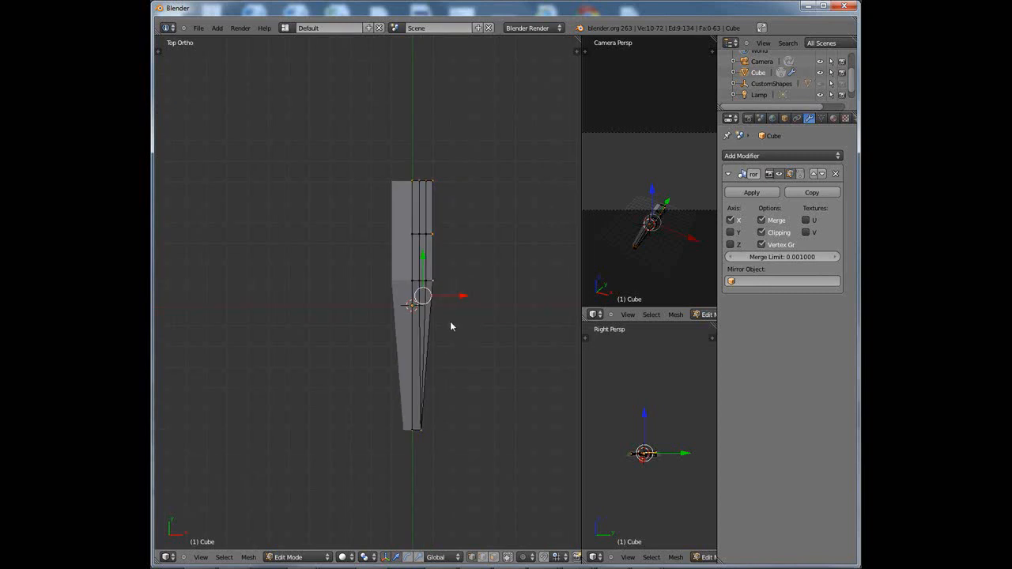
Circle-deselect the edge loop's vertices across both end faces, keeping only its lengthwise side edges selected
scroll(455, 297, "up", 1)
scroll(438, 237, "up", 1)
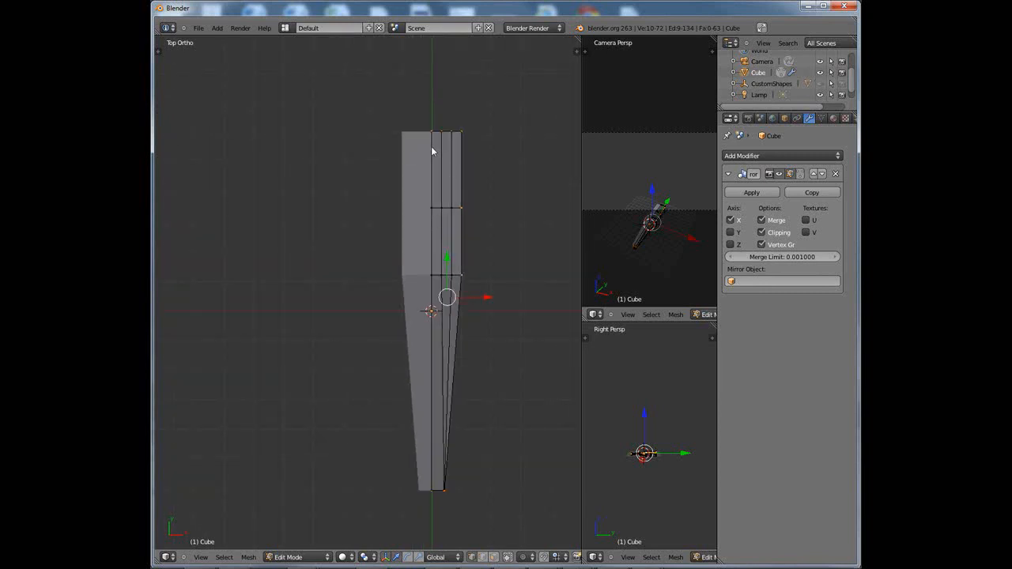
key("c")
left_click_drag(430, 135, 462, 137)
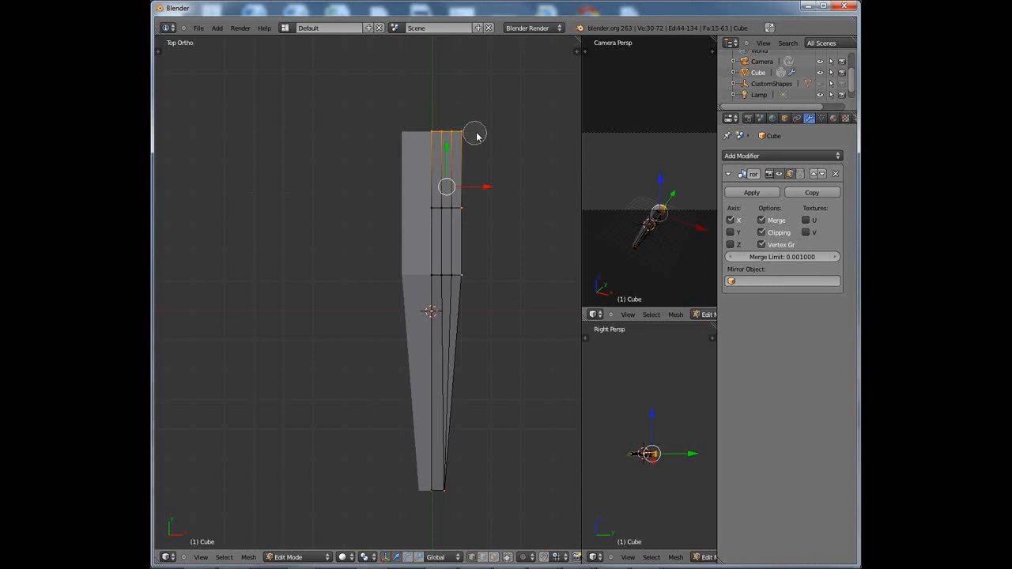
middle_click(465, 136)
middle_click_drag(465, 137, 431, 129)
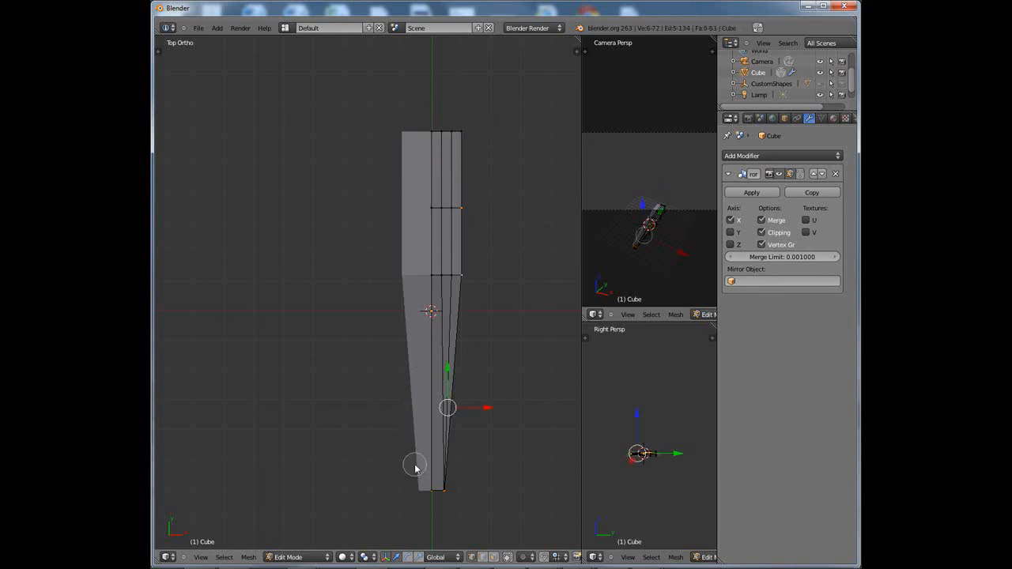
middle_click_drag(429, 479, 429, 496)
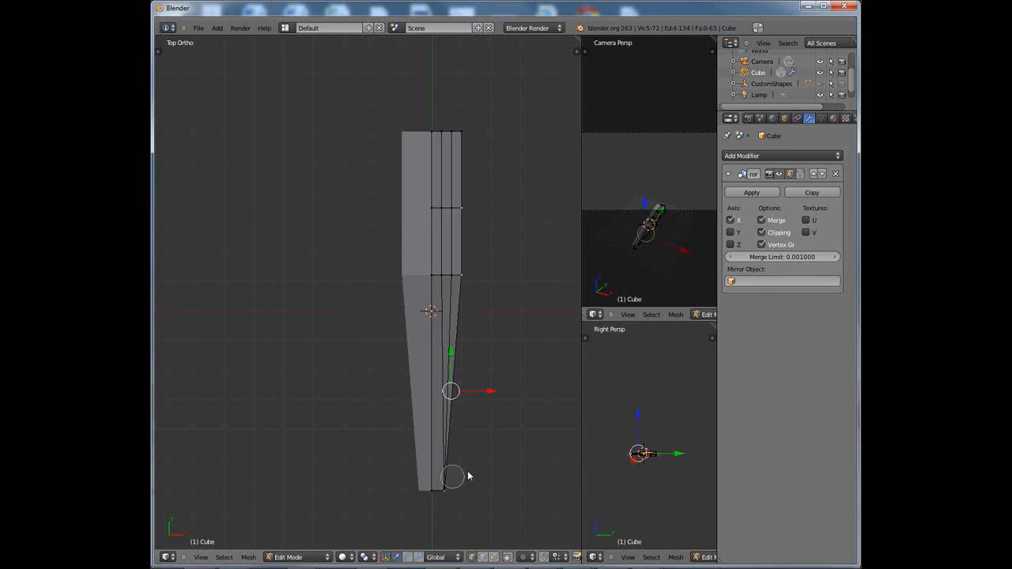
right_click(488, 469)
Add the missing wide-end corner vertex and the three lengthwise edge loops below it to the side selection
middle_click_drag(514, 472, 519, 435)
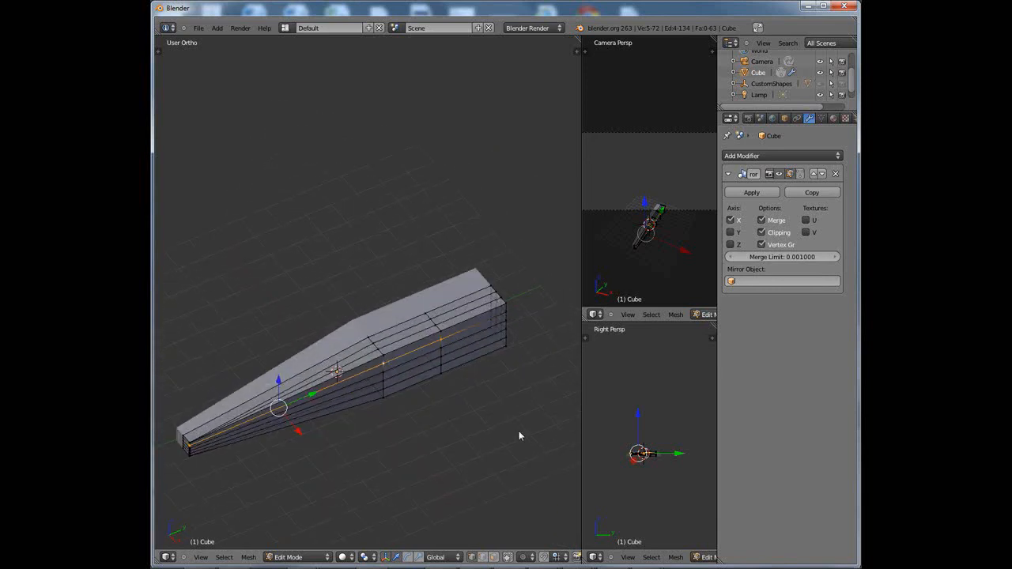
scroll(519, 435, "up", 3)
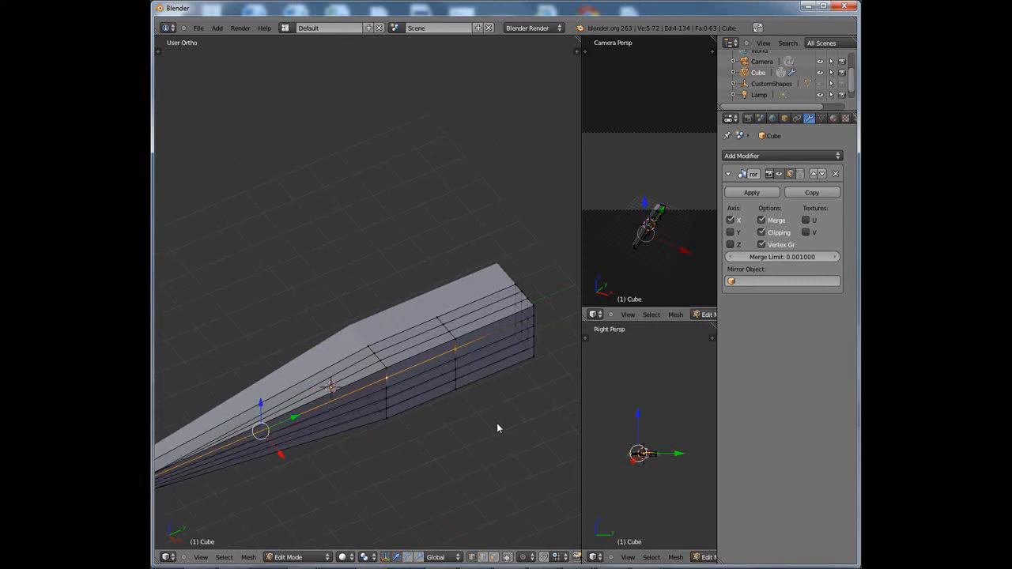
middle_click_drag(503, 408, 513, 351)
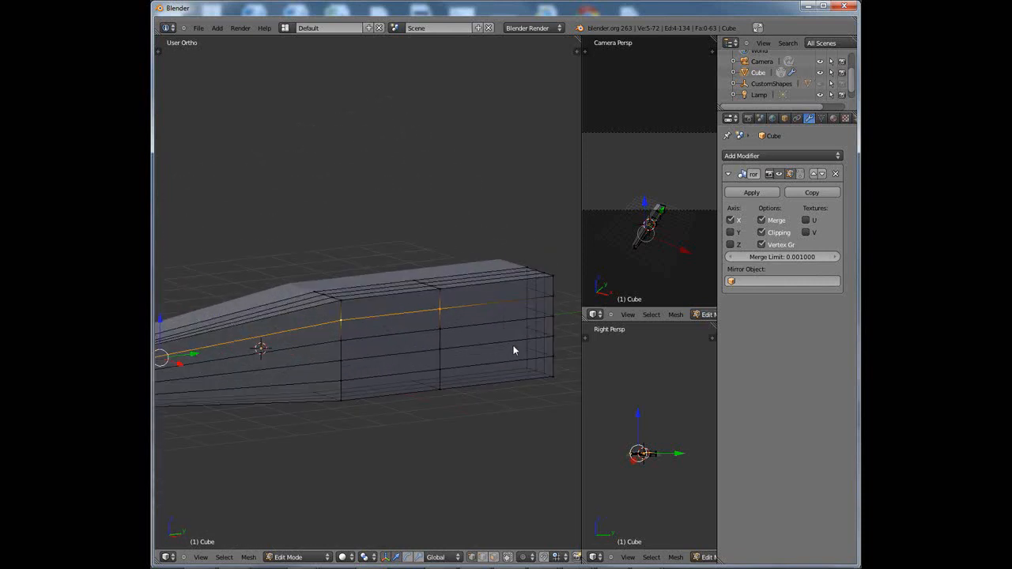
middle_click_drag(550, 305, 411, 400)
scroll(474, 398, "down", 5)
scroll(396, 396, "up", 2)
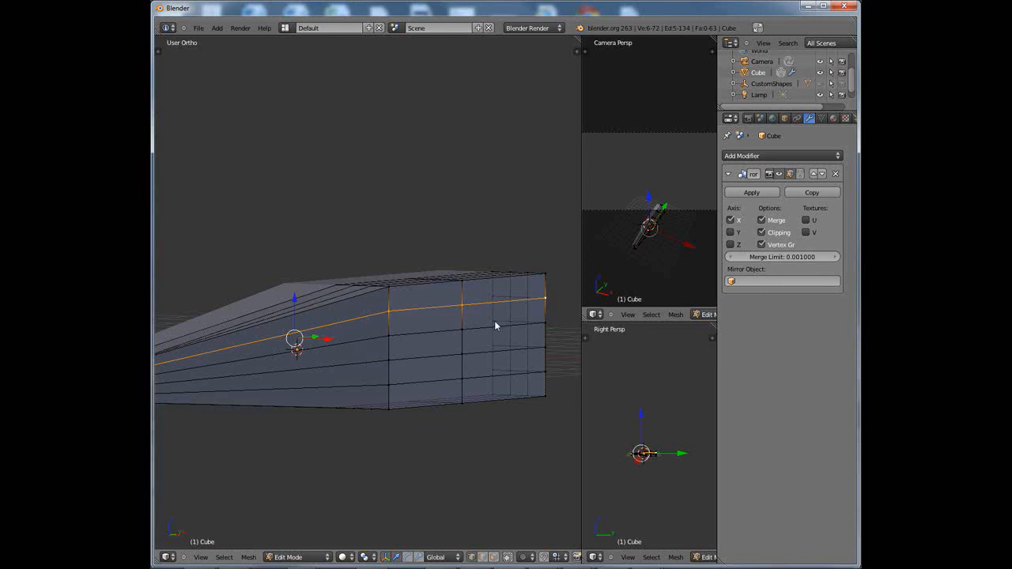
right_click(360, 339, "alt+shift")
right_click(364, 362, "alt+shift")
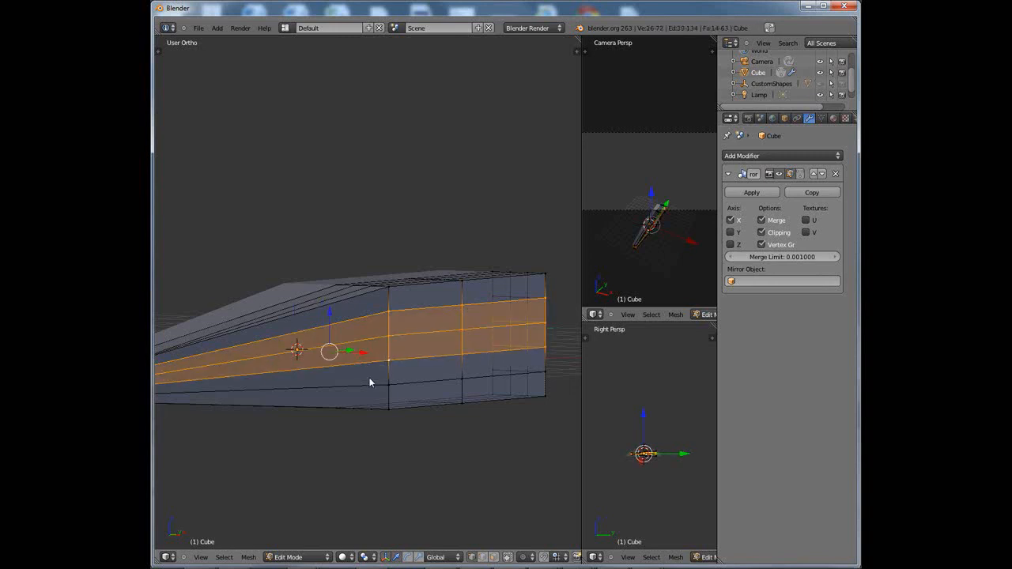
right_click(362, 385, "alt+shift")
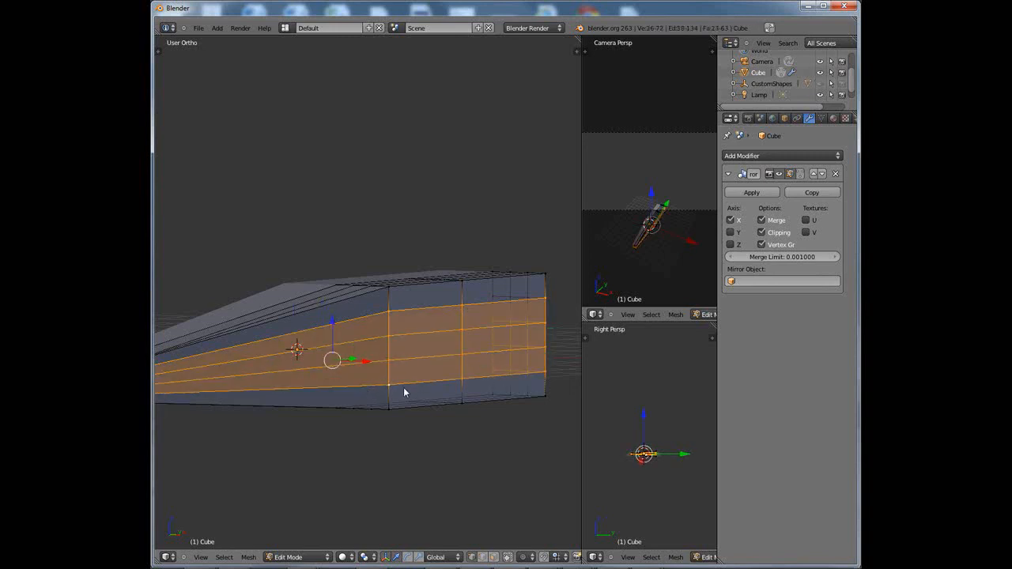
Circle-deselect the inner vertices on the narrow and wide end faces, leaving only the outer side wall's four lengthwise loops selected
middle_click_drag(404, 389, 436, 389)
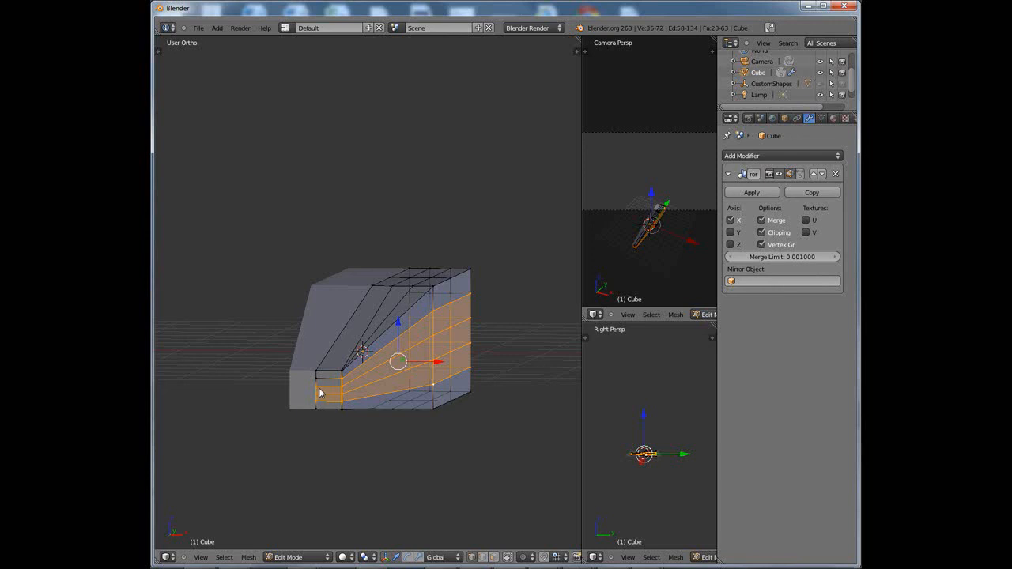
key("c")
middle_click(316, 387)
middle_click_drag(316, 388, 315, 401)
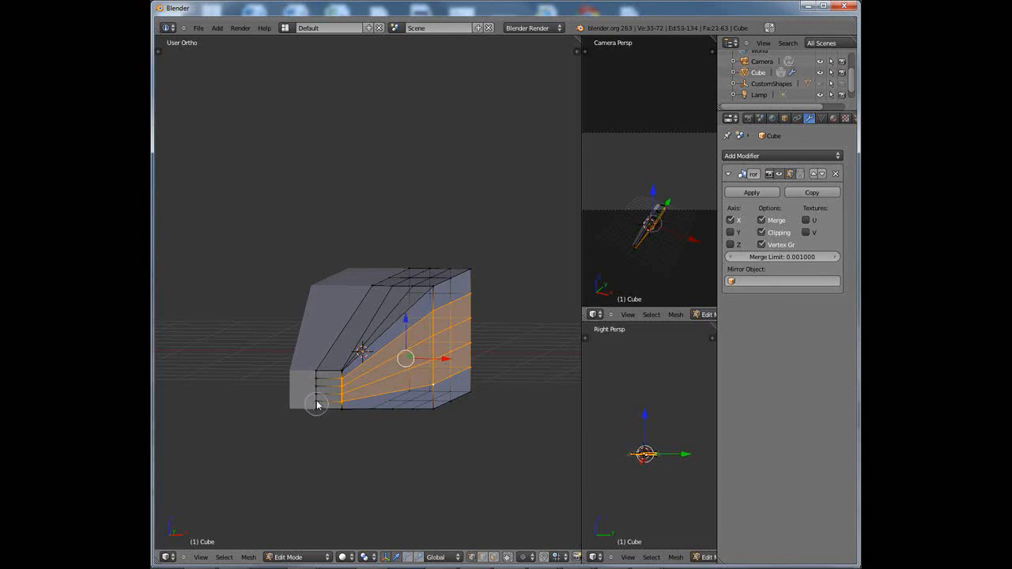
key("Escape")
middle_click_drag(414, 385, 431, 386)
key("c")
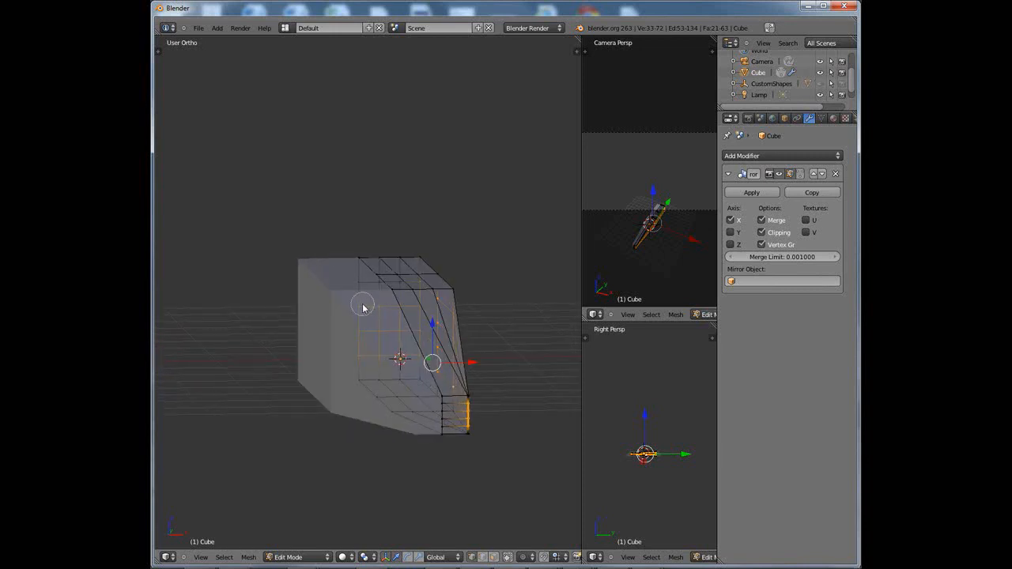
middle_click_drag(362, 305, 361, 357)
mouse_move(377, 304)
middle_mouse_down()
mouse_move(384, 350)
mouse_move(393, 316)
mouse_move(397, 374)
middle_mouse_up()
right_click(393, 365)
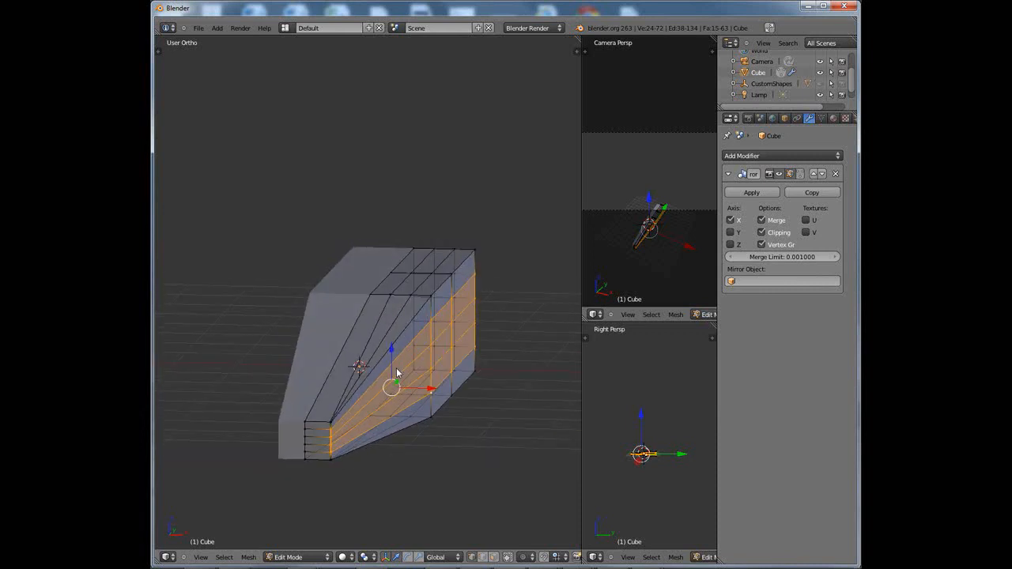
In the front orthographic view, move the selected side loops outward along X to bevel the half's outer corners
key("KP_1")
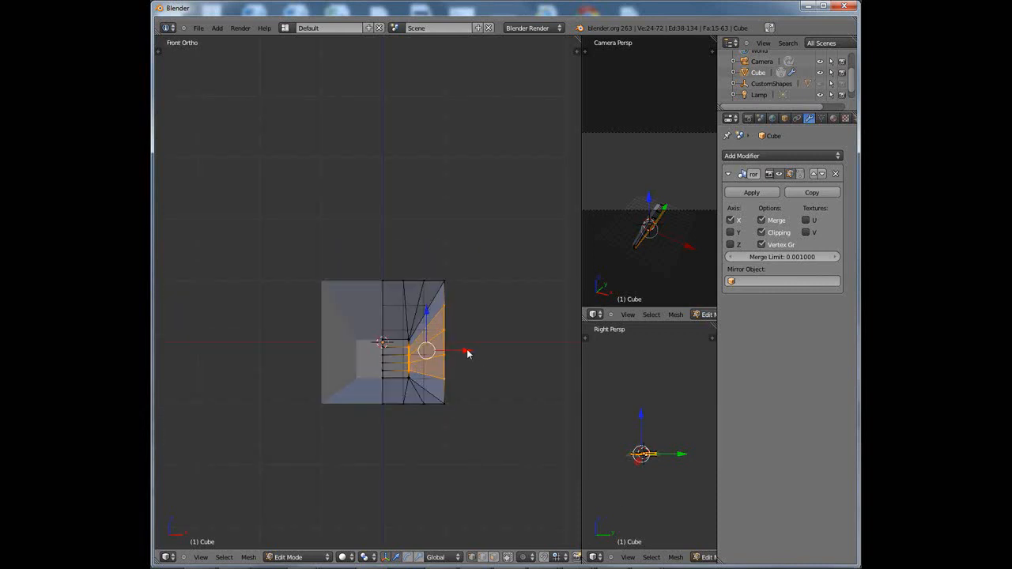
left_click_drag(467, 352, 480, 352)
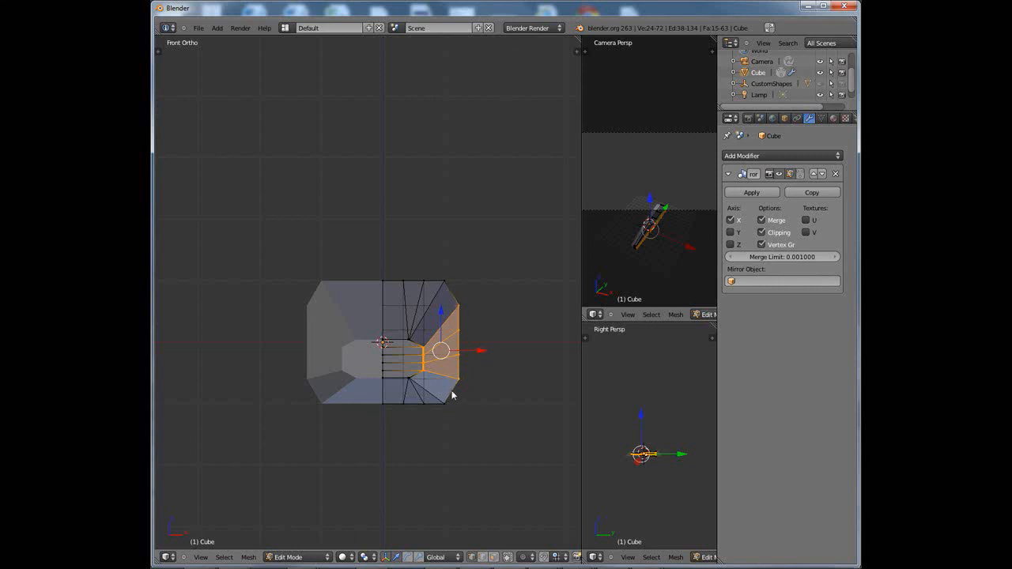
left_click_drag(484, 356, 492, 359)
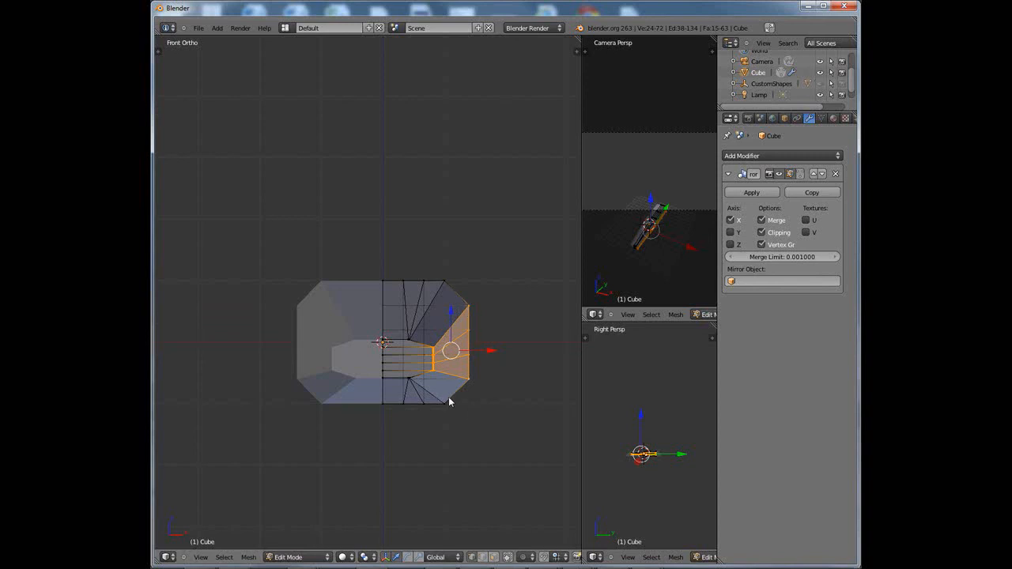
Circle-deselect the uppermost and lowermost side loops, keeping only the two middle lengthwise loops selected
middle_click_drag(469, 323, 440, 333)
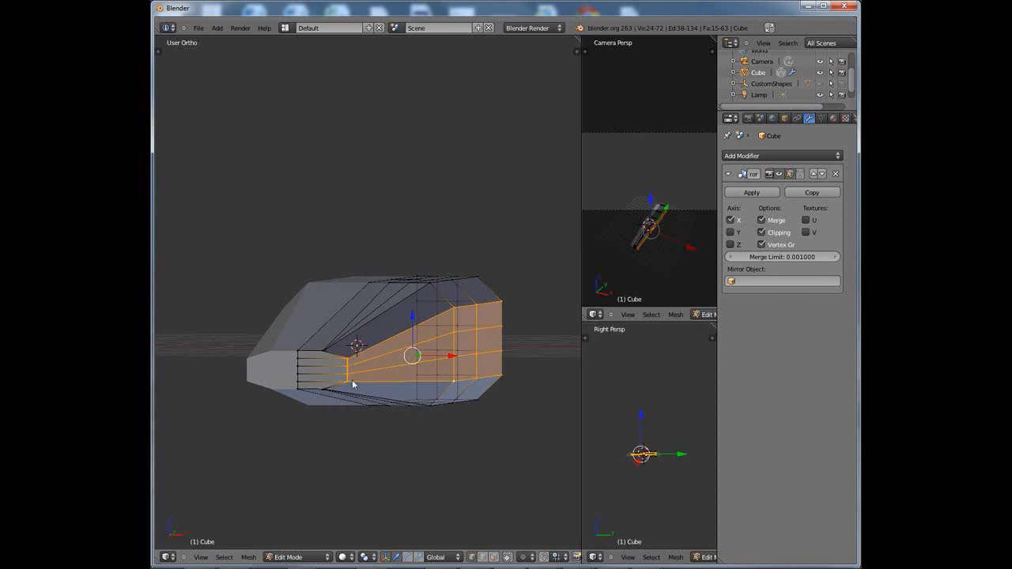
key("c")
middle_click(351, 355)
middle_click_drag(351, 355, 496, 303)
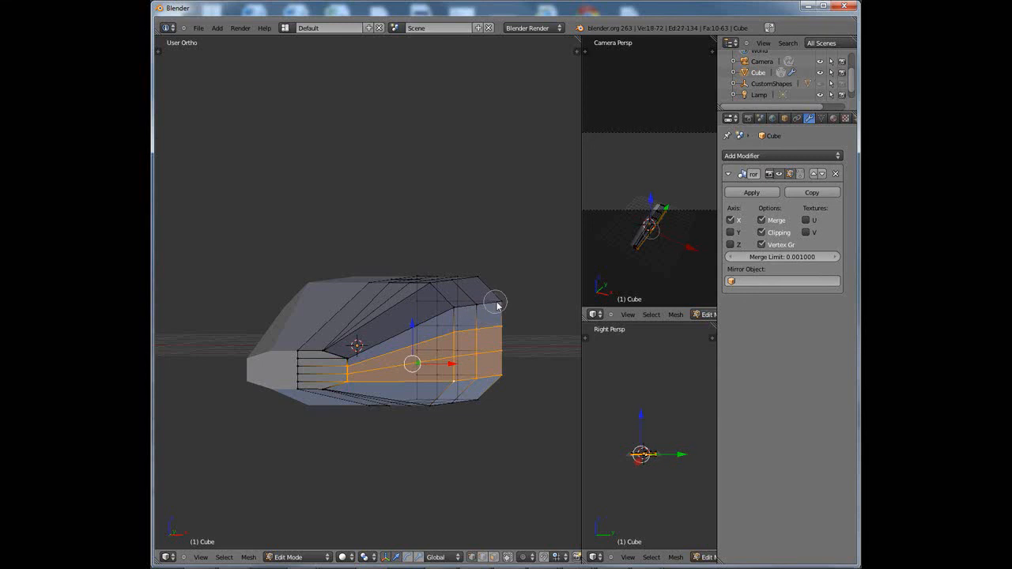
middle_click(345, 391)
mouse_move(421, 391)
middle_mouse_down()
mouse_move(513, 380)
mouse_move(364, 380)
mouse_move(523, 385)
mouse_move(411, 393)
middle_mouse_up()
key("Escape")
scroll(434, 380, "down", 2)
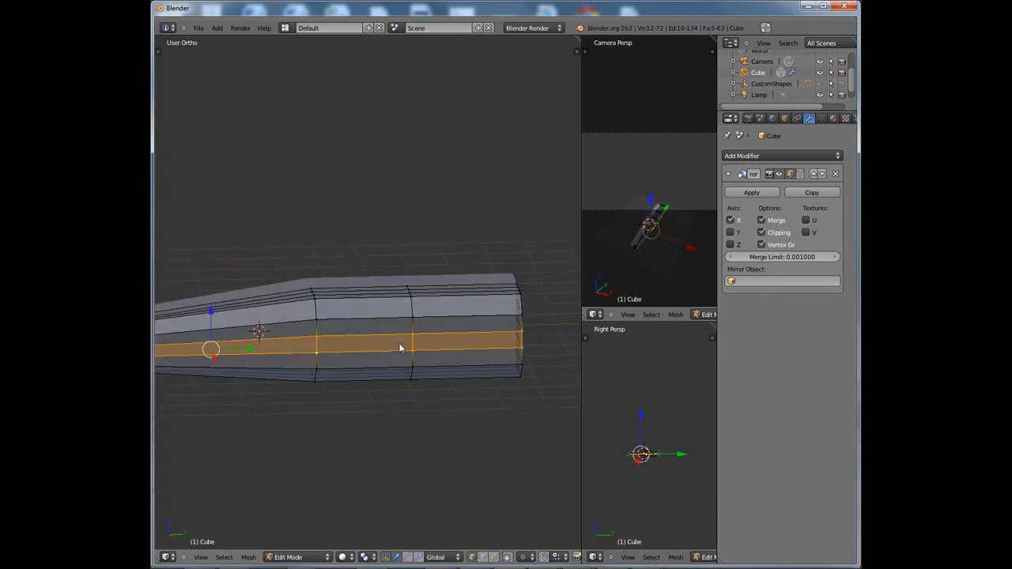
Move the two middle side loops slightly farther outward along X to round the side
middle_click_drag(369, 346, 493, 338)
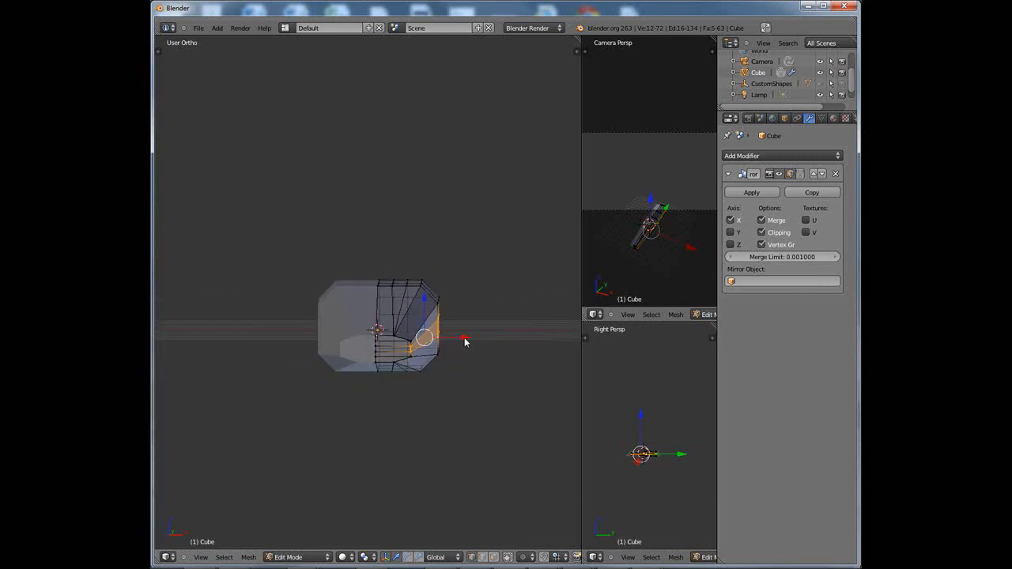
mouse_move(465, 341)
left_mouse_down()
mouse_move(500, 342)
mouse_move(471, 341)
left_mouse_up()
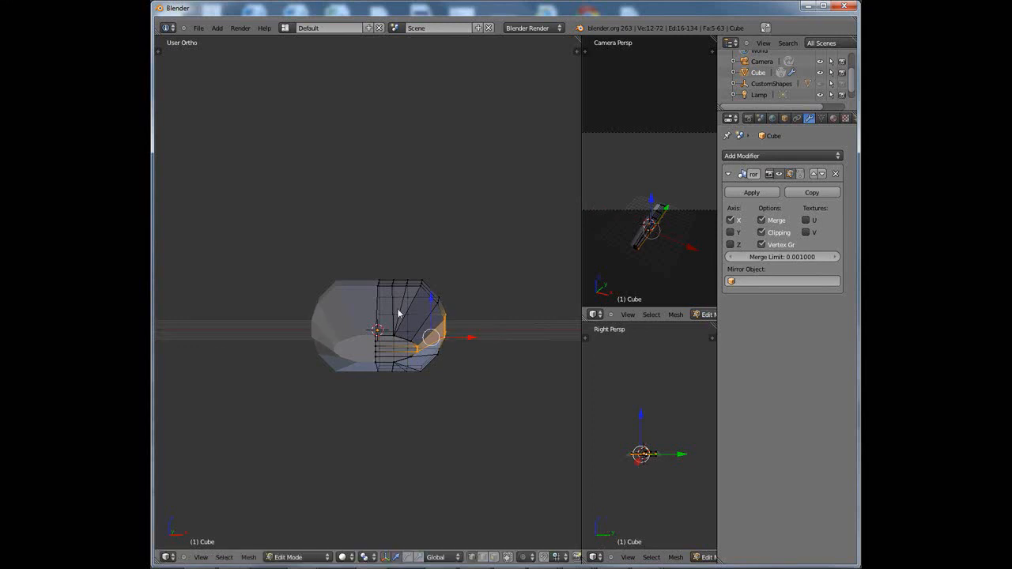
middle_click_drag(447, 368, 431, 341)
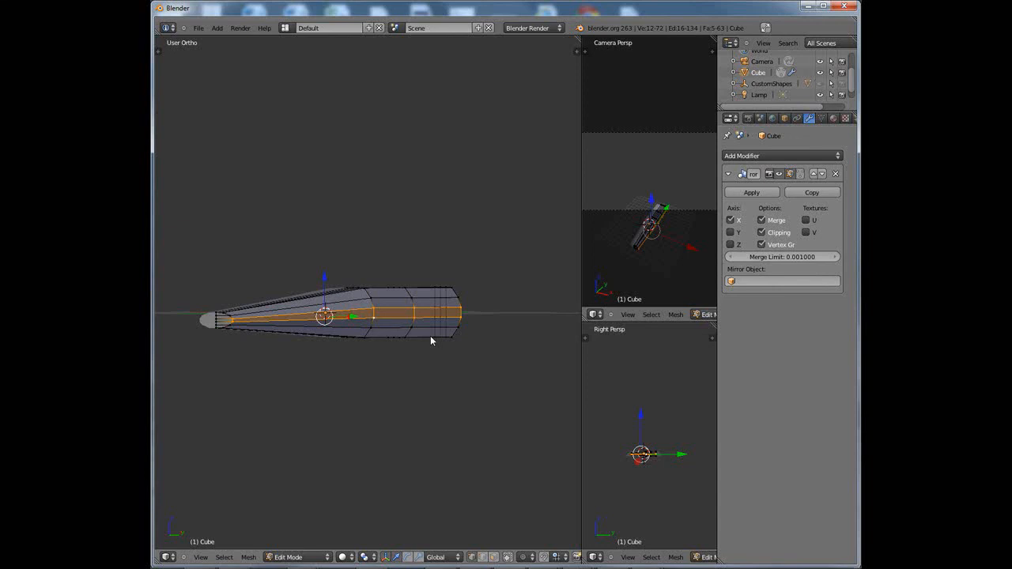
middle_click_drag(414, 338, 449, 338)
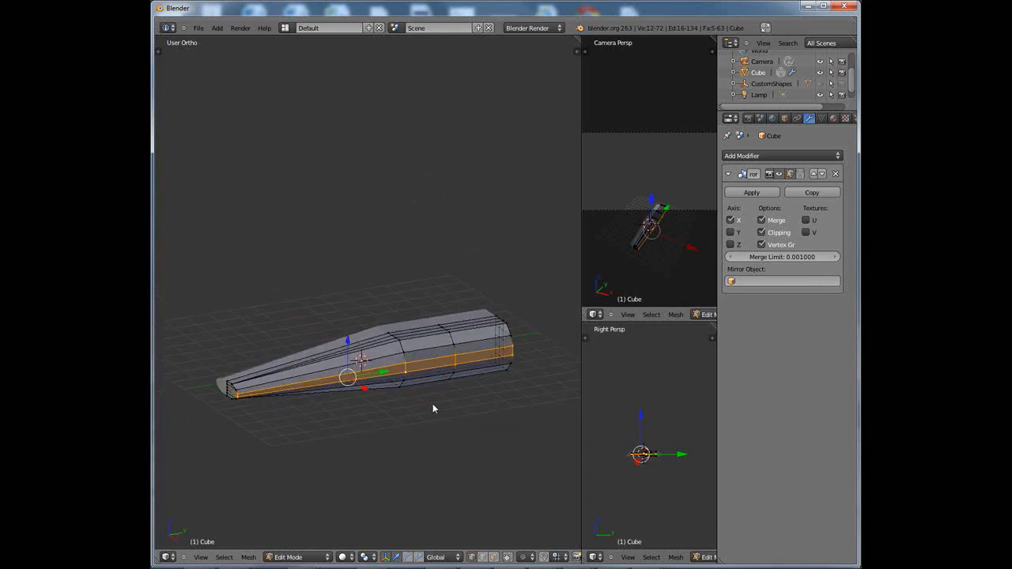
middle_click_drag(432, 405, 479, 441)
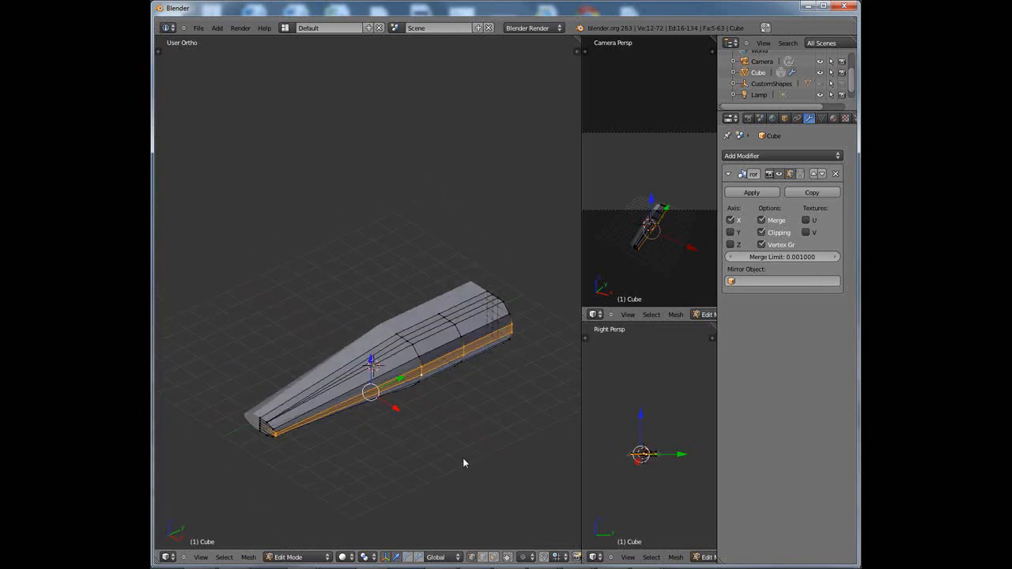
Switch to face selection and select the three adjacent top faces of the middle section beside the mirror line
left_click(493, 557)
scroll(483, 474, "up", 4)
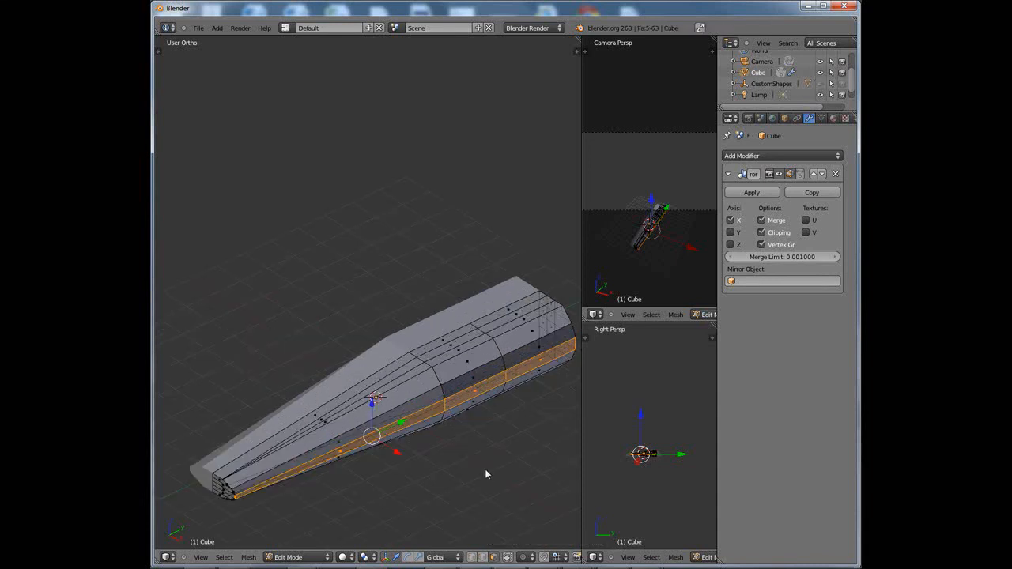
right_click(459, 351)
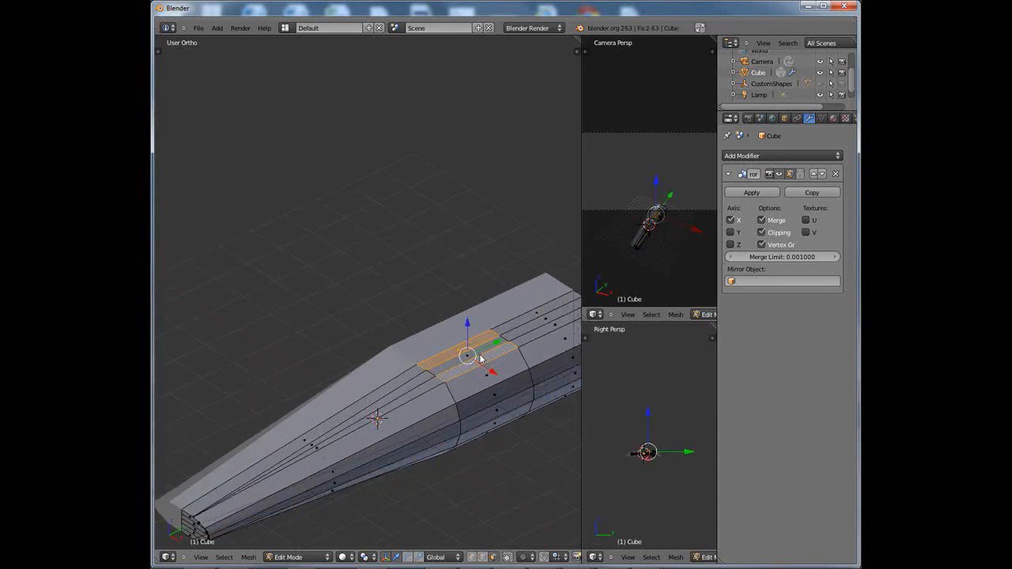
scroll(468, 374, "up", 4)
middle_click_drag(441, 366, 267, 271, "shift")
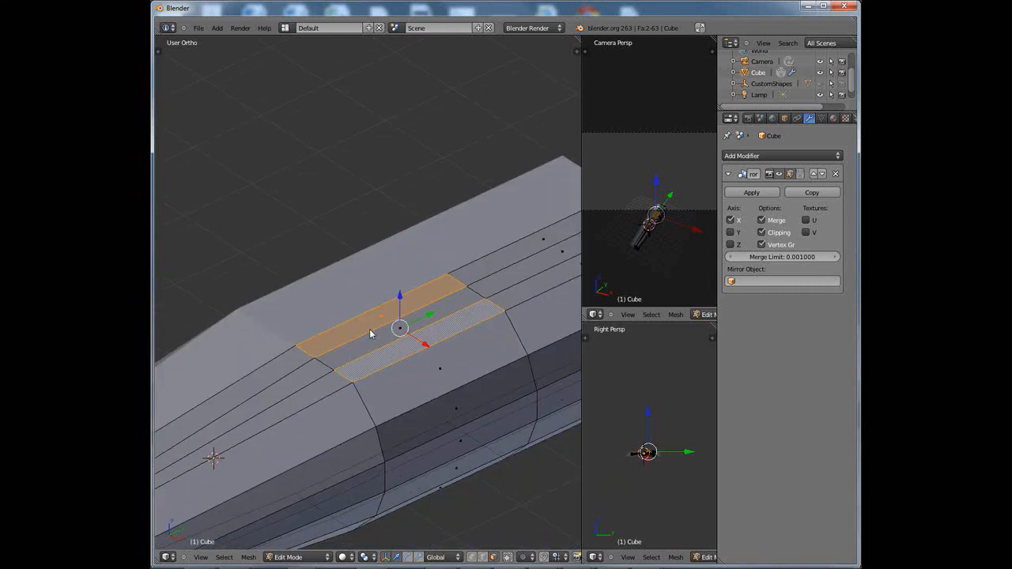
right_click(372, 332, "shift")
right_click(388, 334, "shift")
right_click(376, 312, "shift")
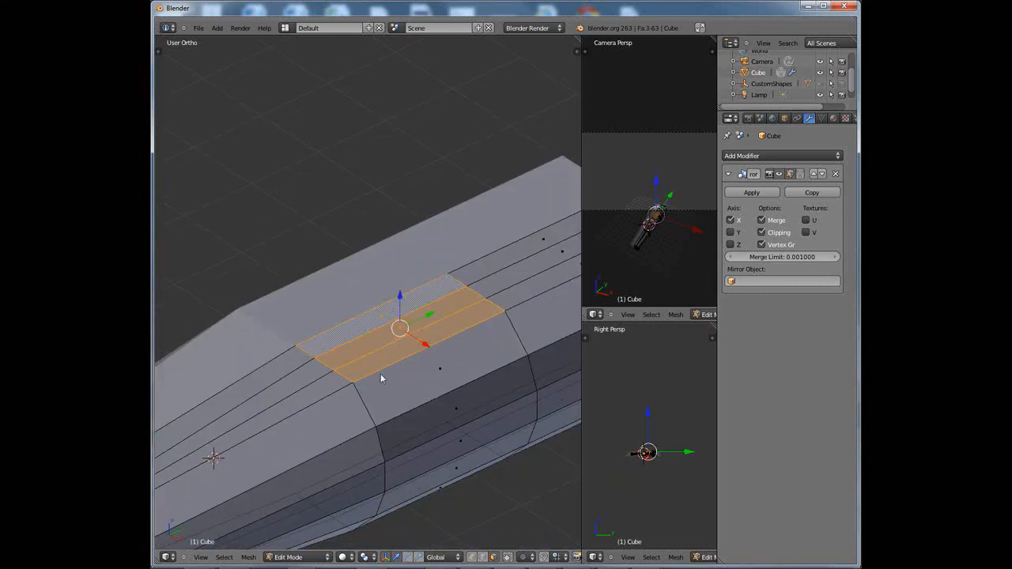
Try raising the three selected top faces along Z, and undo the move
middle_click_drag(380, 378, 369, 355)
key("g")
key("z")
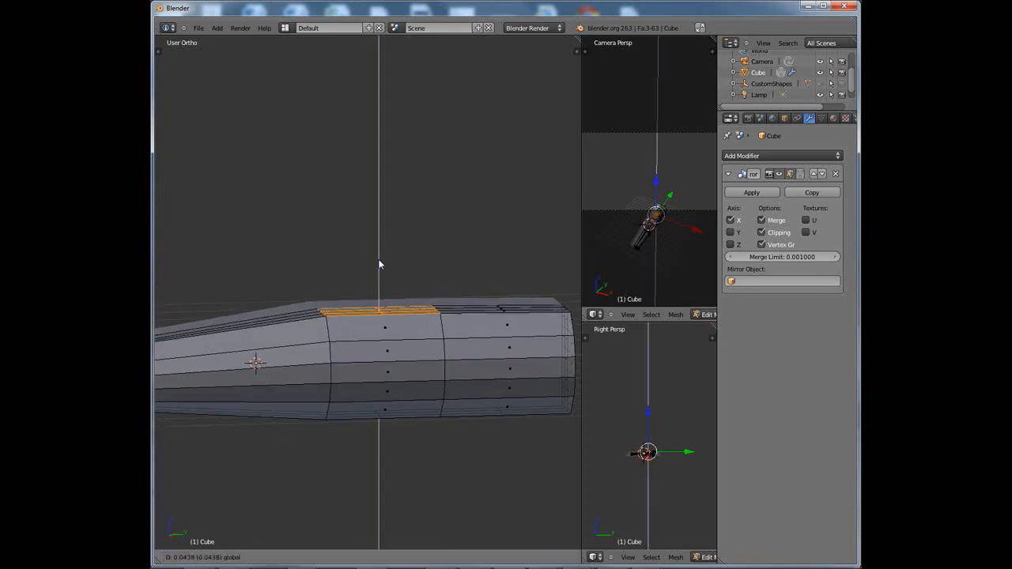
left_click(380, 222)
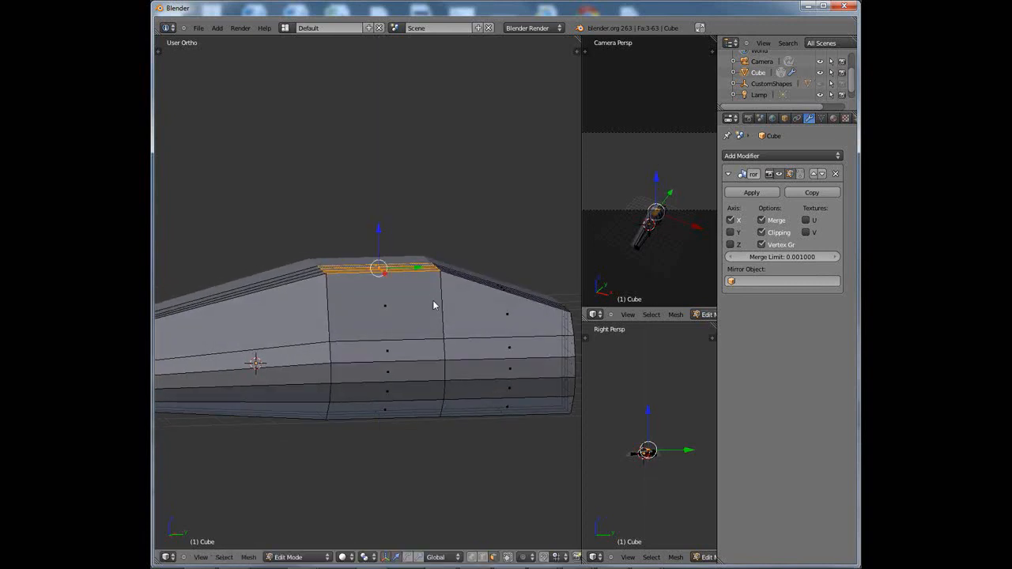
key("ctrl+z")
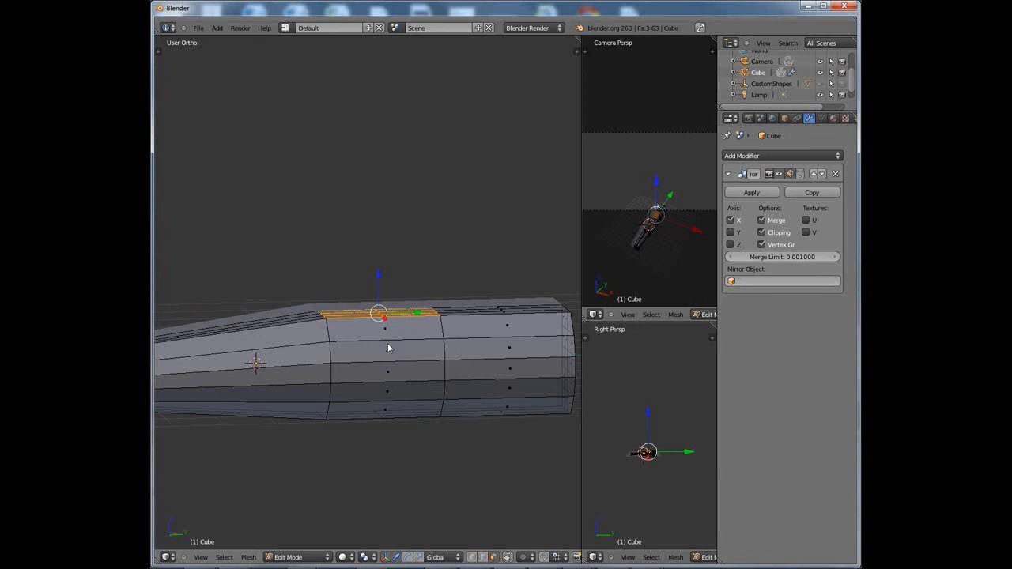
Extrude the three selected top faces upward by about 0.61 and switch to the right orthographic view
mouse_move(388, 348)
middle_mouse_down()
mouse_move(406, 377)
mouse_move(400, 342)
middle_mouse_up()
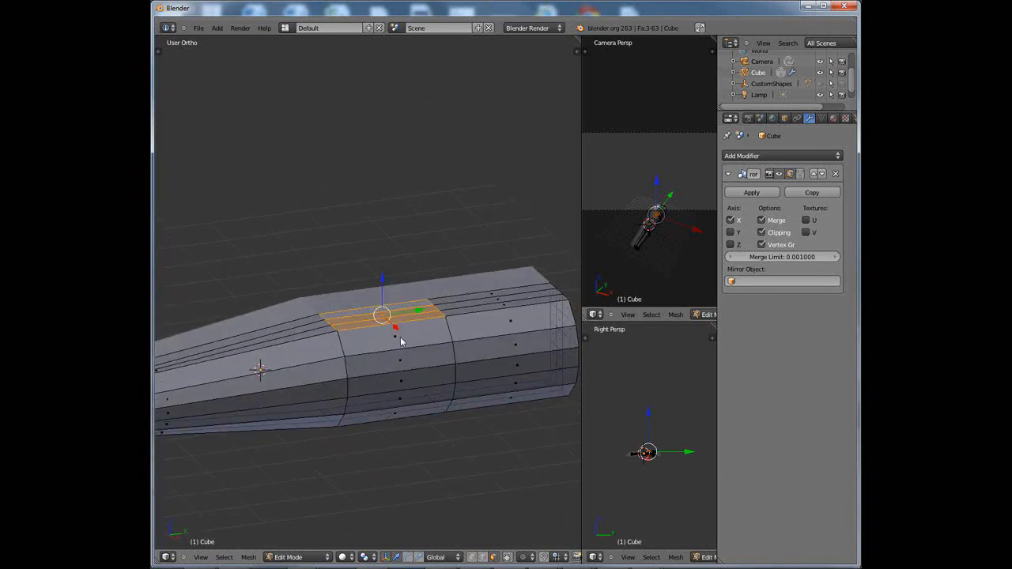
key("e")
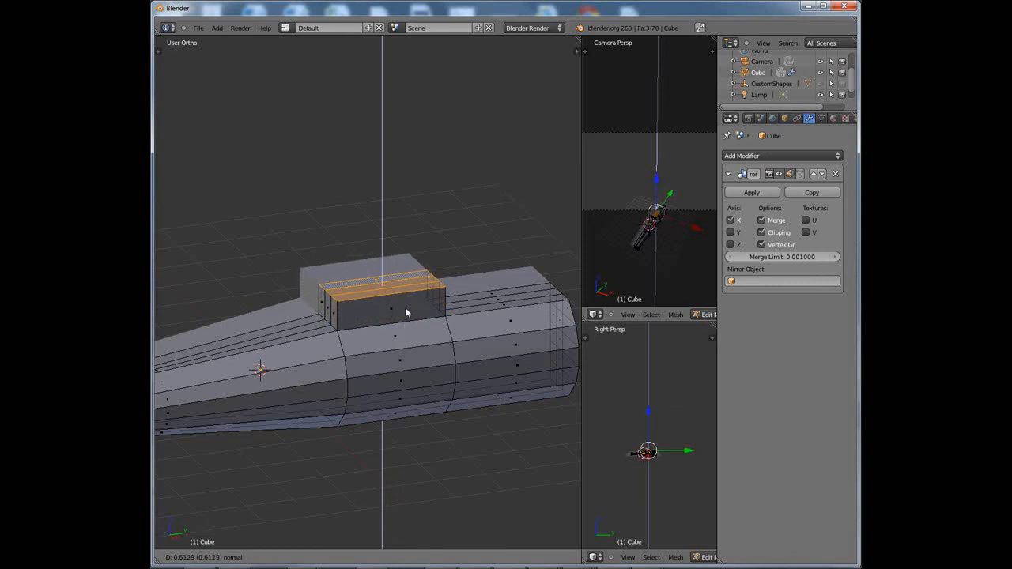
left_click(405, 312)
key("KP_3")
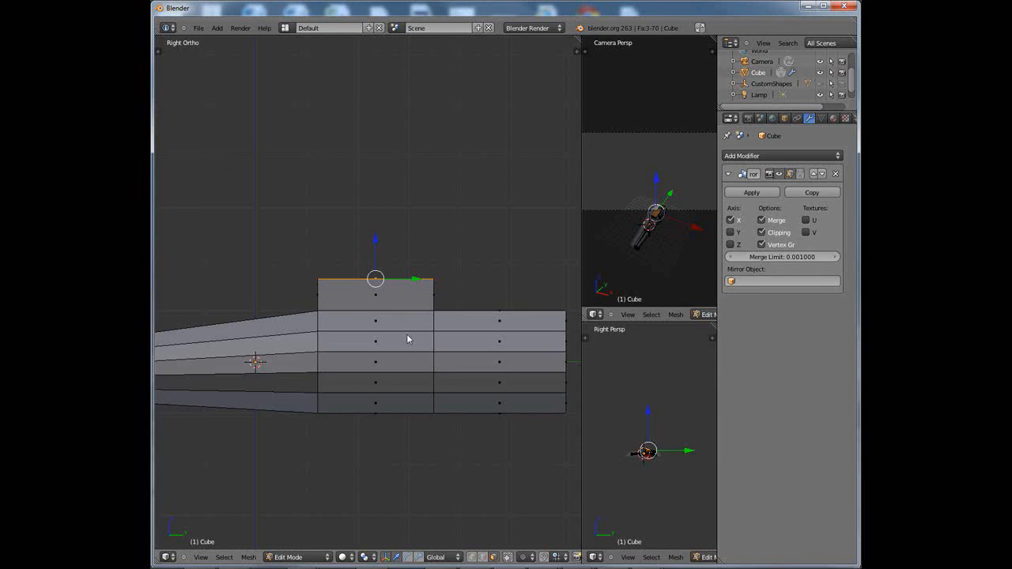
Scale the raised block's top along Y to about half its length and move it along positive Y until one end wall is vertical
key("s")
key("y")
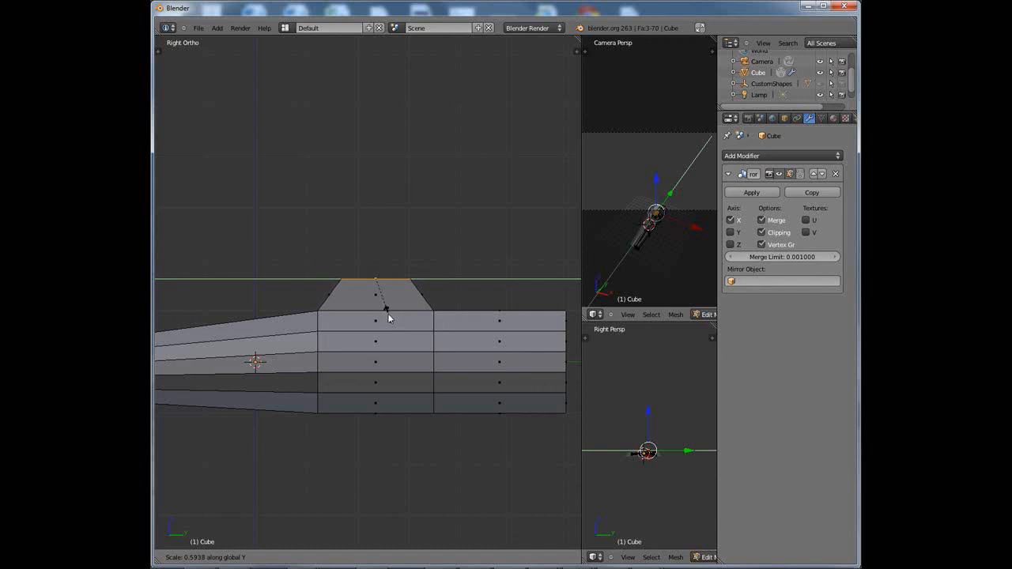
left_click(388, 315)
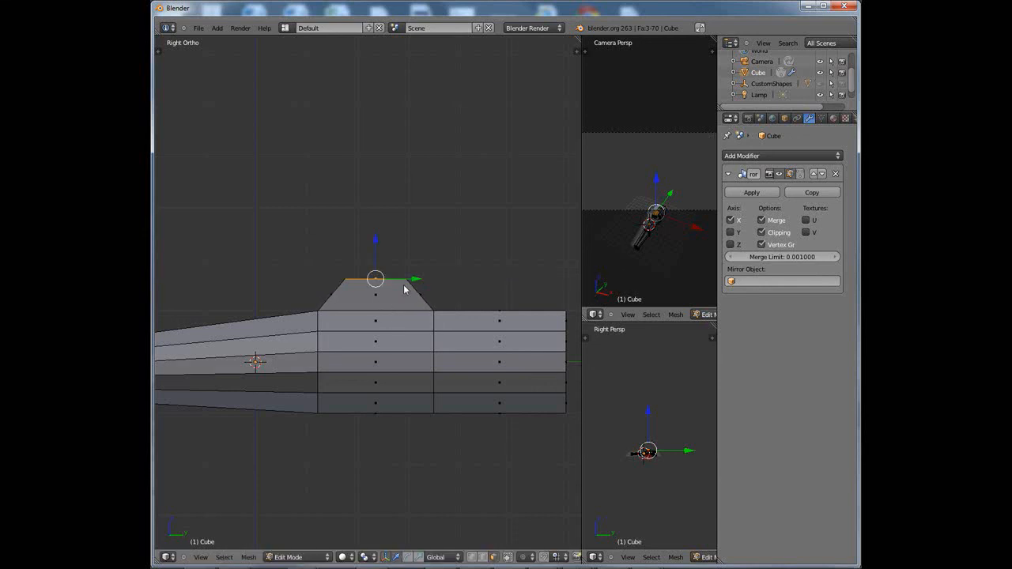
left_click_drag(412, 283, 440, 294)
mouse_move(434, 328)
middle_mouse_down()
mouse_move(419, 348)
mouse_move(475, 359)
mouse_move(499, 349)
mouse_move(434, 350)
mouse_move(368, 328)
mouse_move(379, 339)
mouse_move(416, 314)
mouse_move(413, 290)
mouse_move(409, 311)
mouse_move(423, 306)
mouse_move(402, 365)
mouse_move(434, 355)
mouse_move(436, 343)
middle_mouse_up()
scroll(404, 343, "down", 2)
middle_click_drag(375, 377, 435, 366)
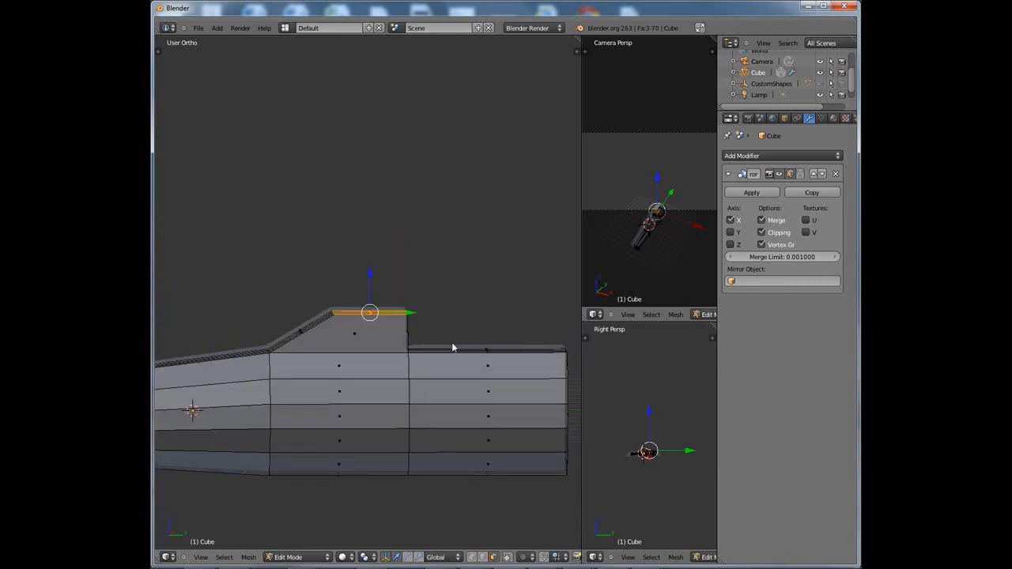
In the top orthographic view, select all faces of the narrow end and scale them along X to about 0.8
mouse_move(410, 351)
middle_mouse_down()
mouse_move(438, 395)
mouse_move(470, 367)
mouse_move(368, 355)
mouse_move(417, 327)
mouse_move(449, 330)
mouse_move(445, 359)
mouse_move(424, 363)
mouse_move(399, 344)
mouse_move(440, 352)
mouse_move(425, 369)
mouse_move(411, 349)
mouse_move(429, 368)
mouse_move(394, 355)
mouse_move(427, 332)
mouse_move(428, 345)
mouse_move(459, 344)
mouse_move(436, 341)
mouse_move(464, 390)
mouse_move(449, 362)
mouse_move(384, 345)
mouse_move(420, 352)
mouse_move(454, 332)
mouse_move(450, 287)
mouse_move(453, 422)
middle_mouse_up()
scroll(402, 367, "up", 2)
scroll(429, 343, "up", 3)
scroll(421, 367, "down", 3)
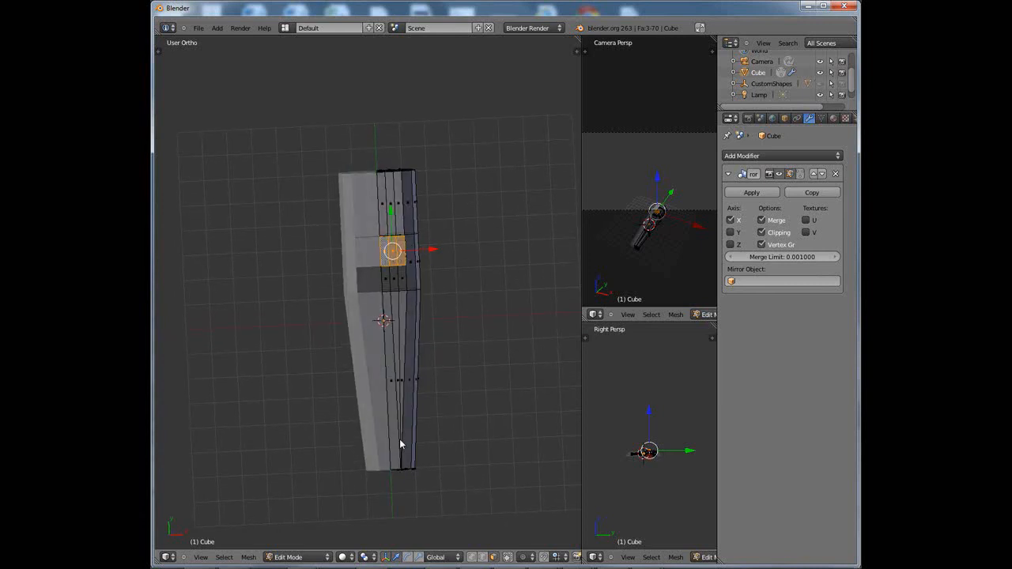
key("KP_7")
middle_click_drag(399, 438, 452, 359, "shift")
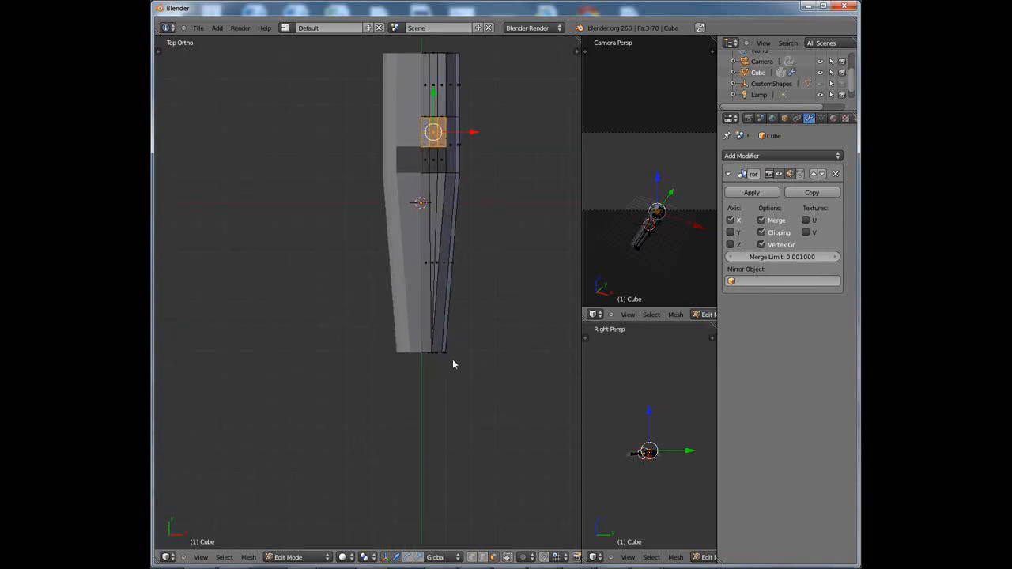
scroll(452, 359, "up", 4)
middle_click_drag(510, 384, 436, 365, "shift")
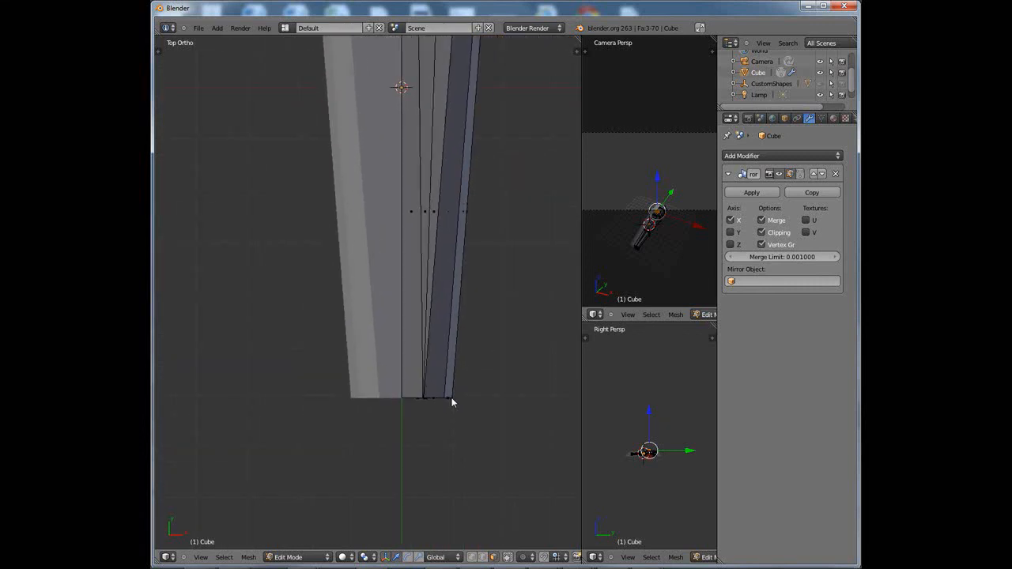
right_click(451, 398)
key("b")
left_click_drag(471, 412, 387, 379)
key("s")
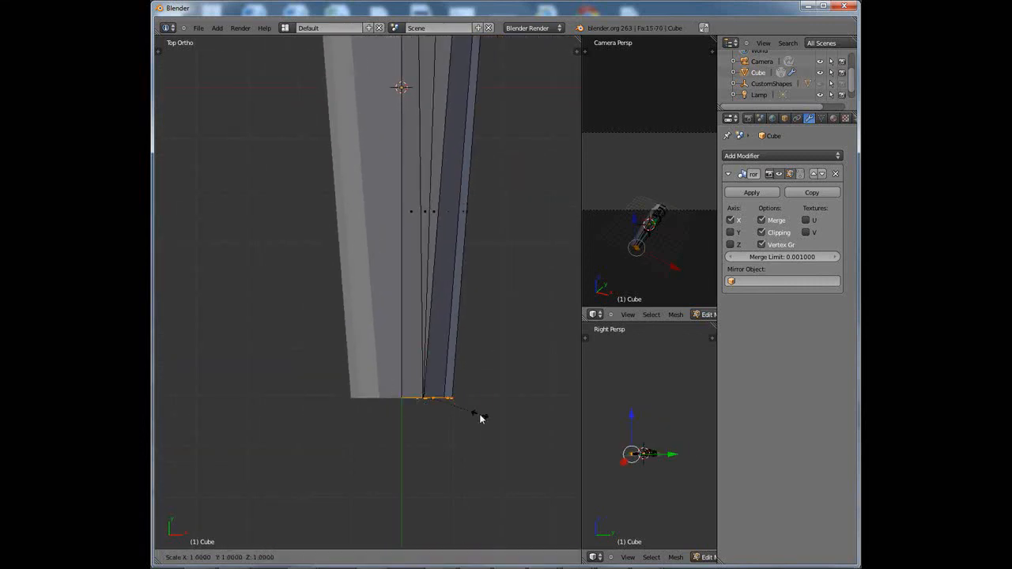
key("x")
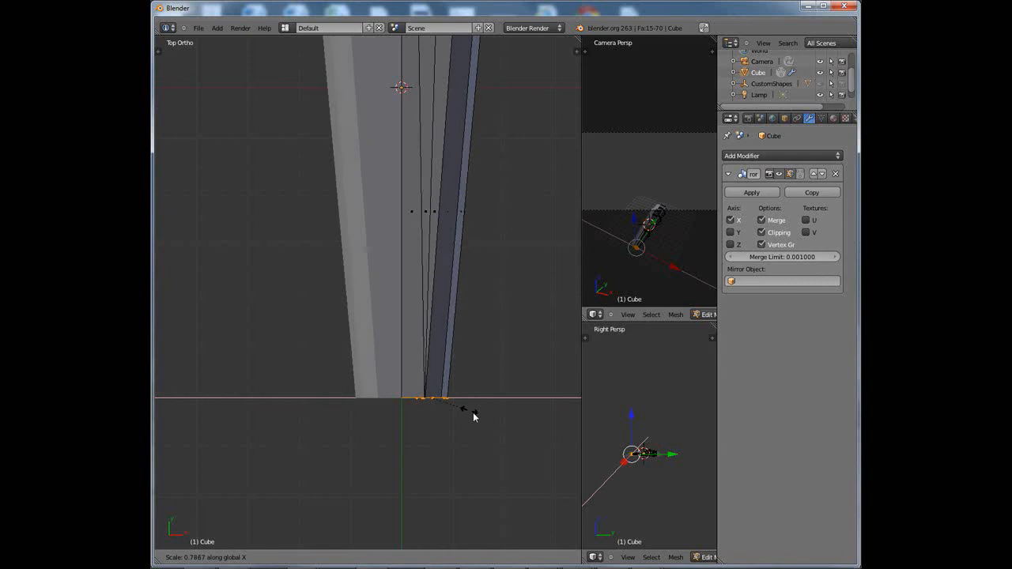
left_click(476, 414)
Switch to vertex selection and spread the narrow end's clustered upper vertices along X, one inward about 0.17, another slightly outward
middle_click_drag(471, 417, 472, 377)
scroll(480, 403, "up", 4)
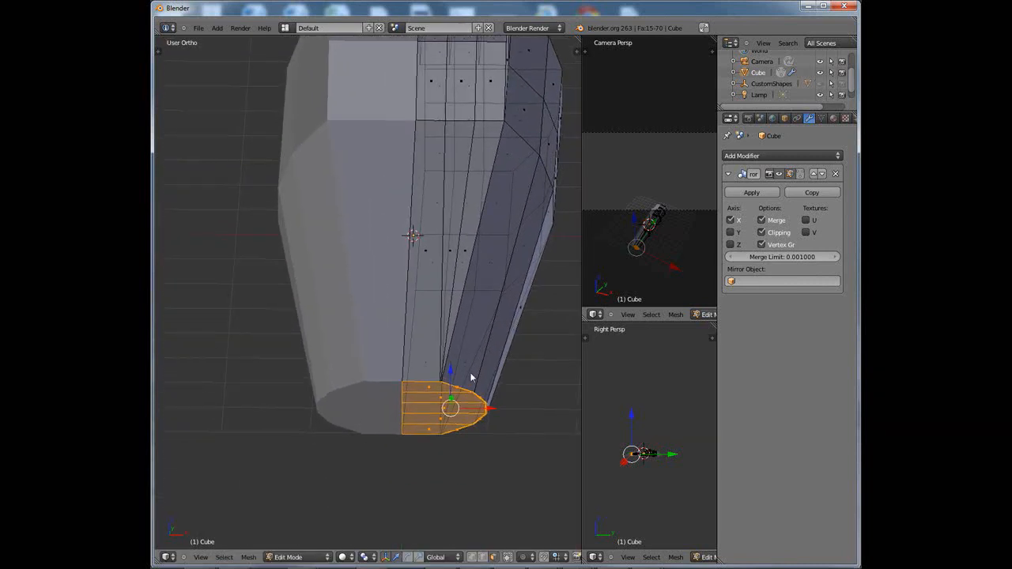
left_click(472, 557)
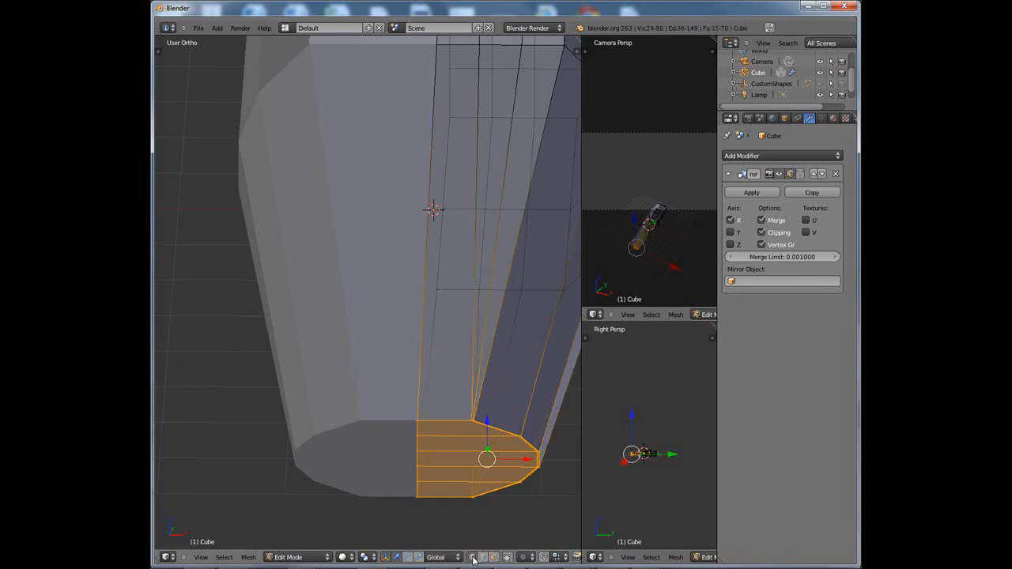
right_click(473, 409)
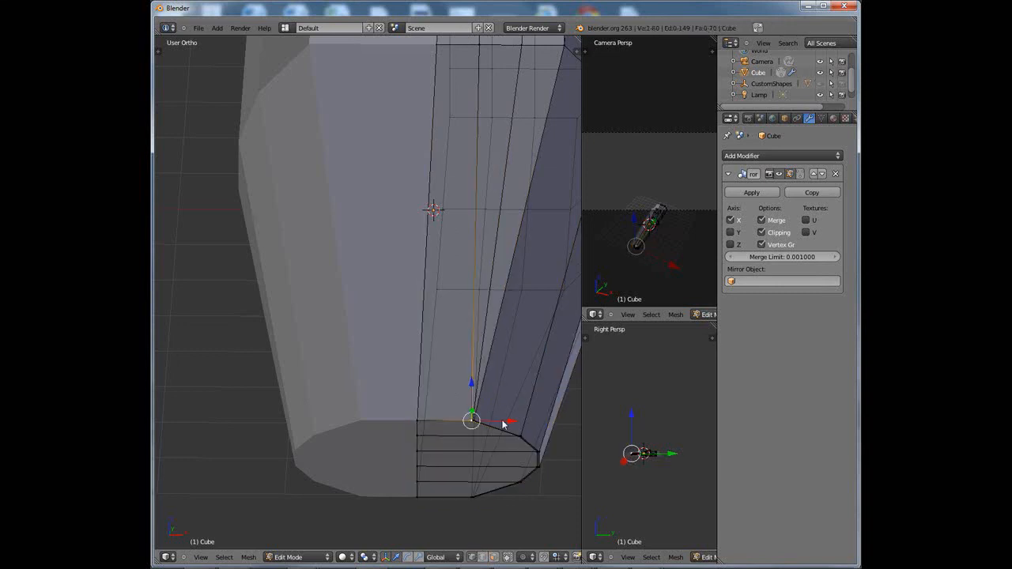
key("g")
key("x")
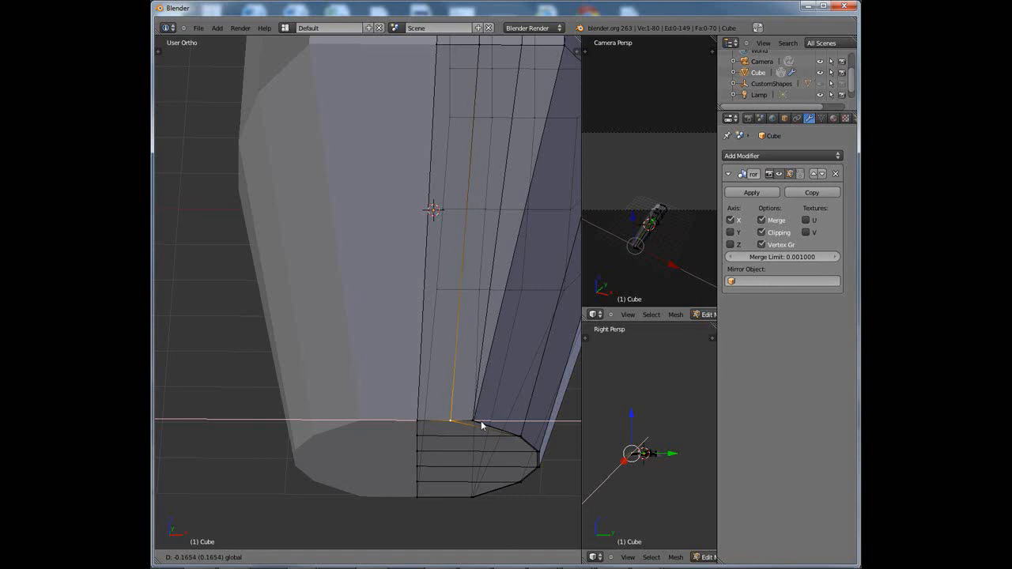
right_click(483, 420)
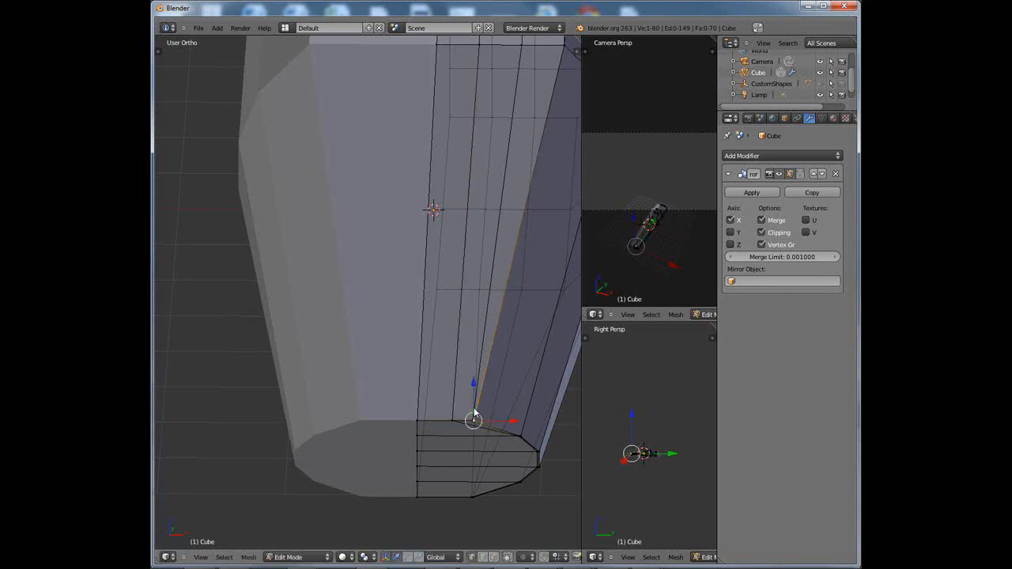
key("g")
key("x")
left_click(479, 421)
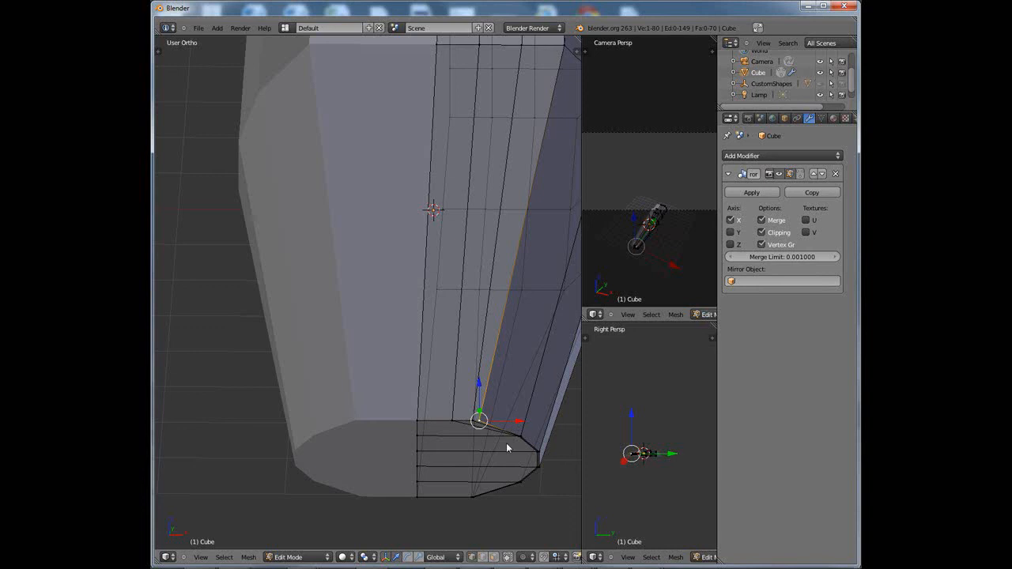
In the front orthographic view, select the narrow end's five overlapping inner rim vertices below the top edge and move them inward about 0.22 along X
key("KP_1")
scroll(505, 443, "up", 2)
middle_click_drag(508, 440, 447, 419, "shift")
scroll(447, 419, "up", 2)
scroll(464, 432, "down", 5)
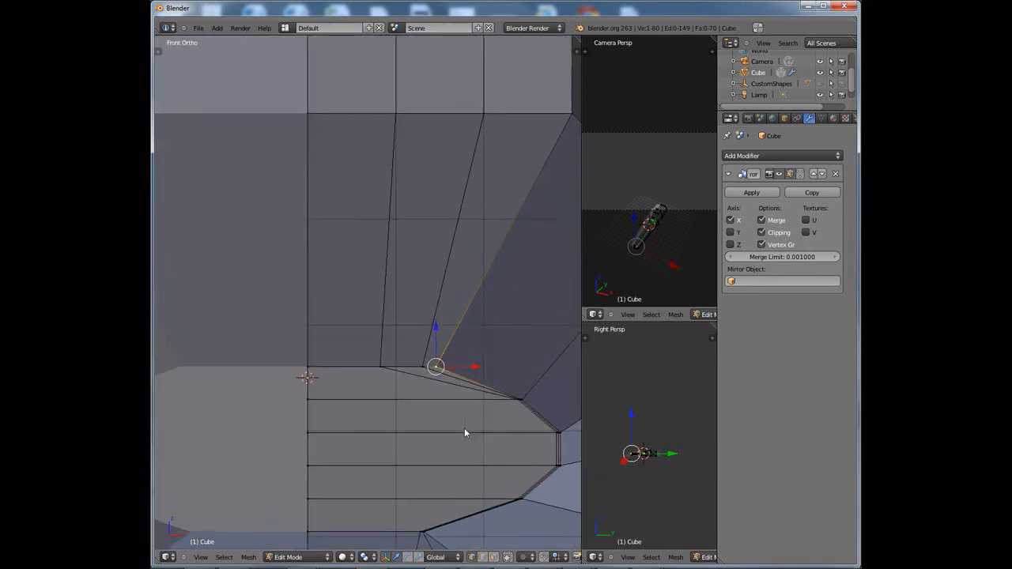
scroll(465, 432, "up", 2)
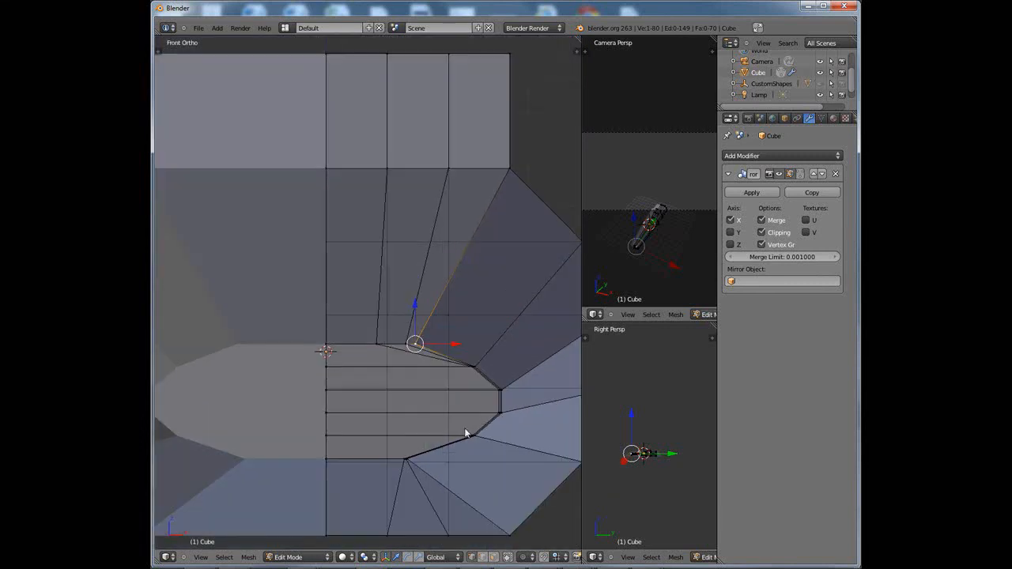
scroll(431, 387, "up", 1)
scroll(431, 388, "up", 1)
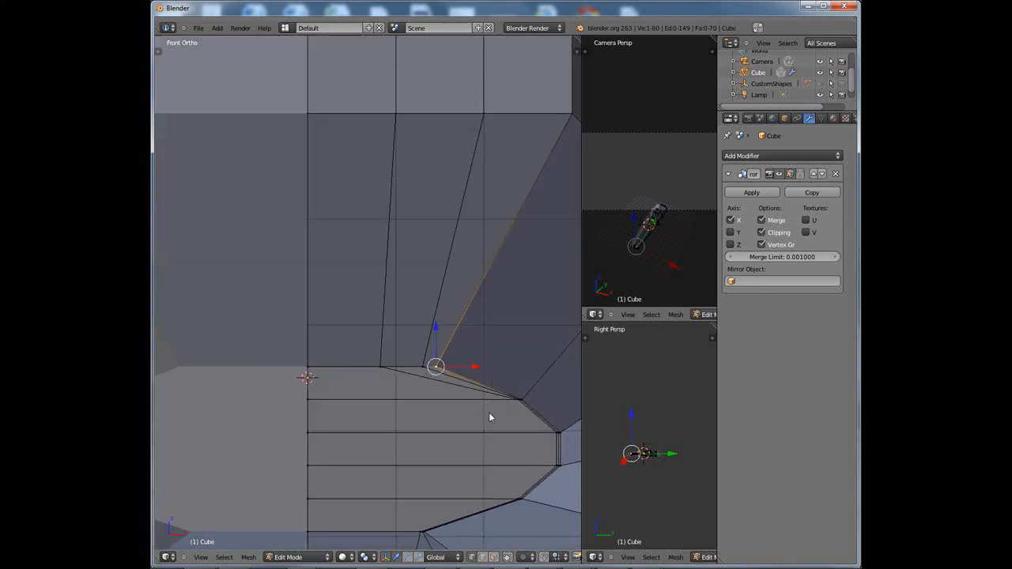
right_click(506, 400)
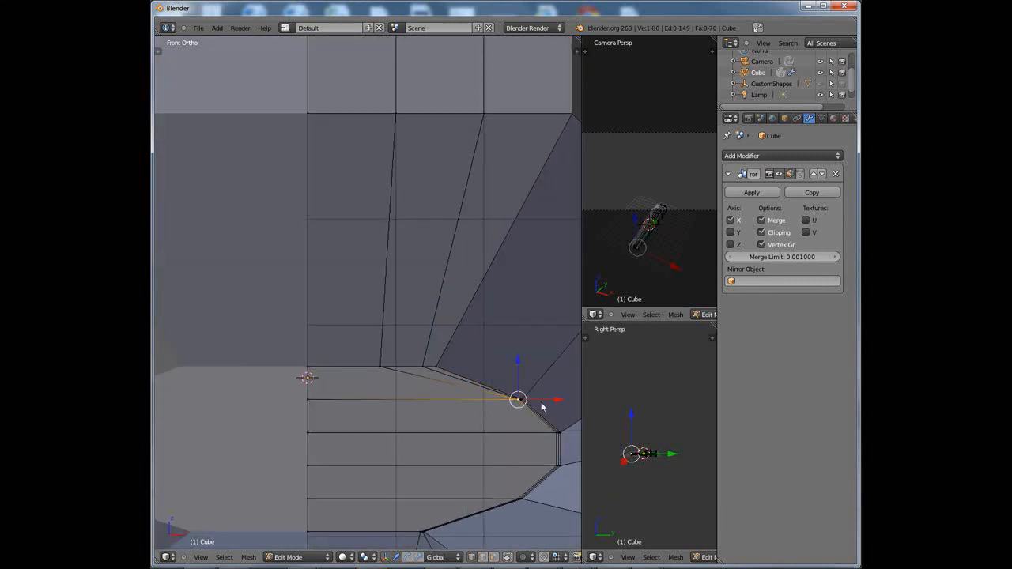
right_click(544, 451, "shift")
right_click(541, 467, "shift")
right_click(503, 498, "shift")
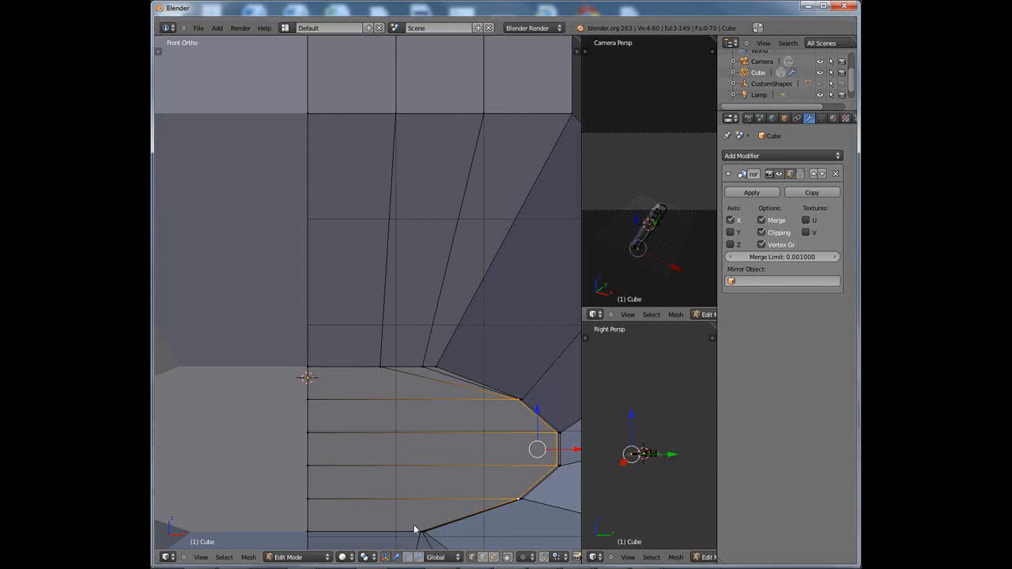
right_click(413, 529, "shift")
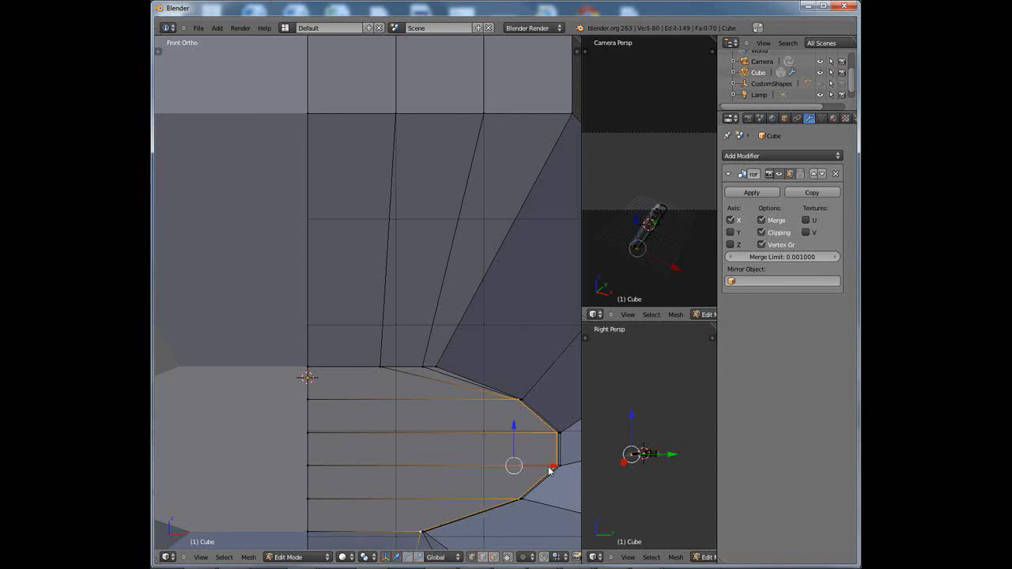
key("g")
key("x")
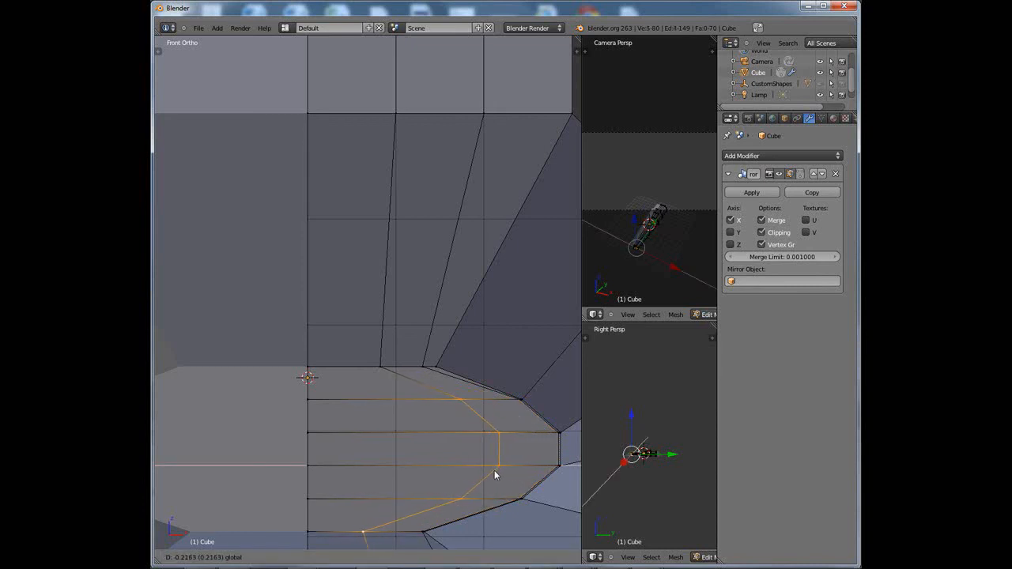
left_click(495, 475)
Move those vertices except the lowest farther inward along X, and align the middle two with the others in a straight column
right_click(365, 531, "shift")
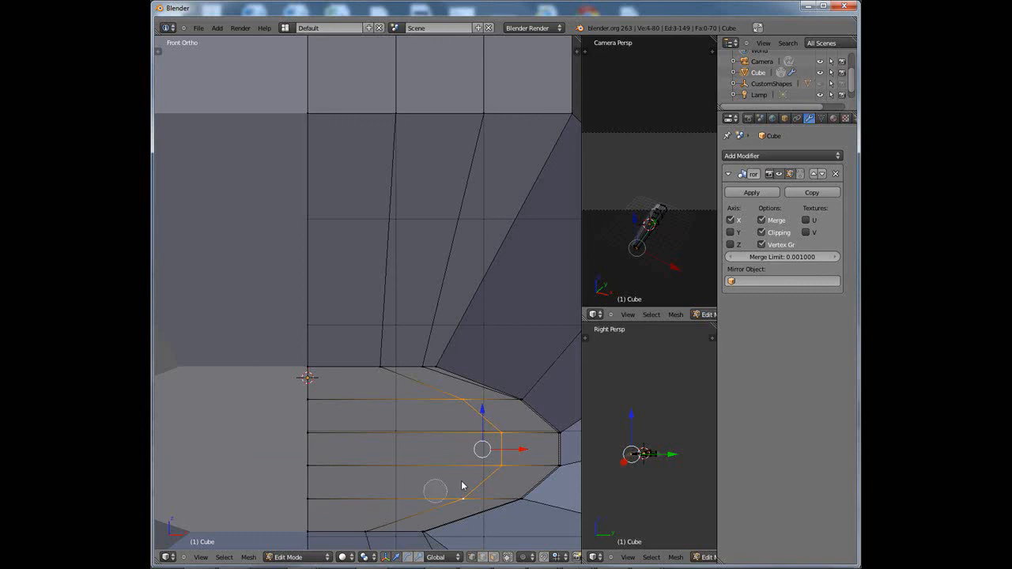
left_click_drag(528, 456, 418, 449)
right_click(413, 435)
right_click(417, 464, "shift")
Select the next five overlapping vertices along the narrow end's curved rim and move them inward about 0.10 along X
right_click(500, 408)
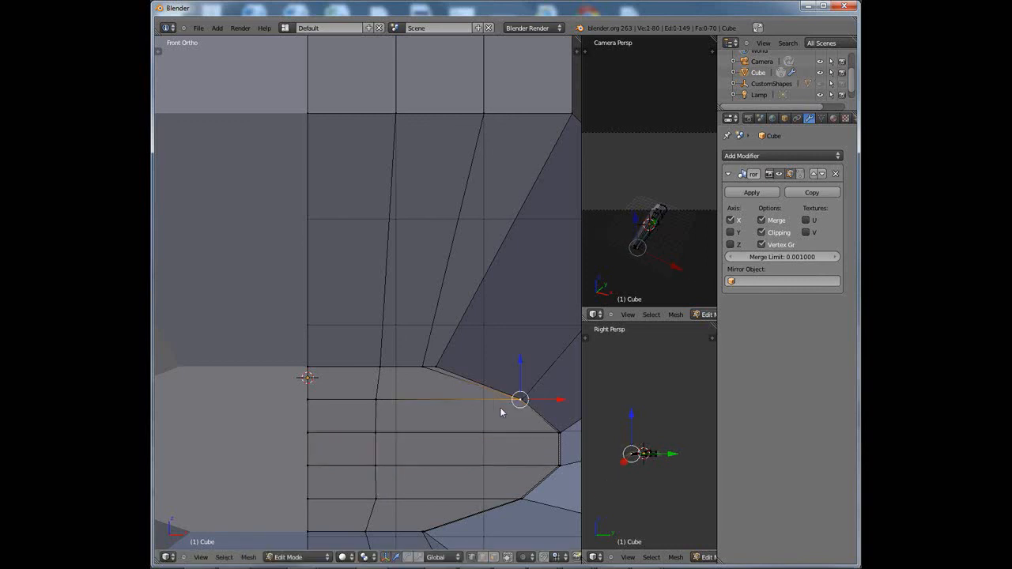
right_click(534, 436, "shift")
right_click(535, 476, "shift")
right_click(502, 496, "shift")
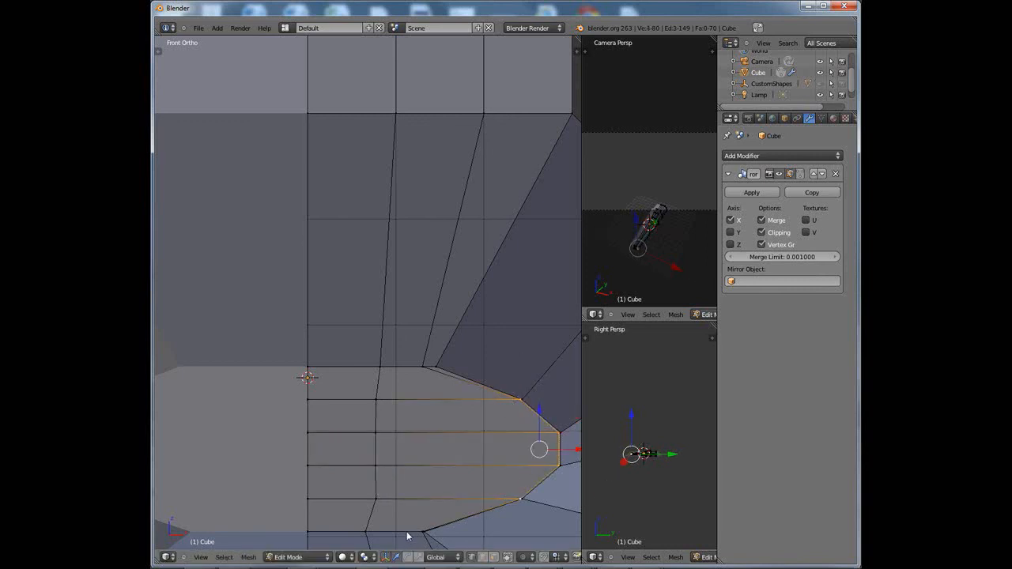
right_click(407, 536, "shift")
key("g")
key("x")
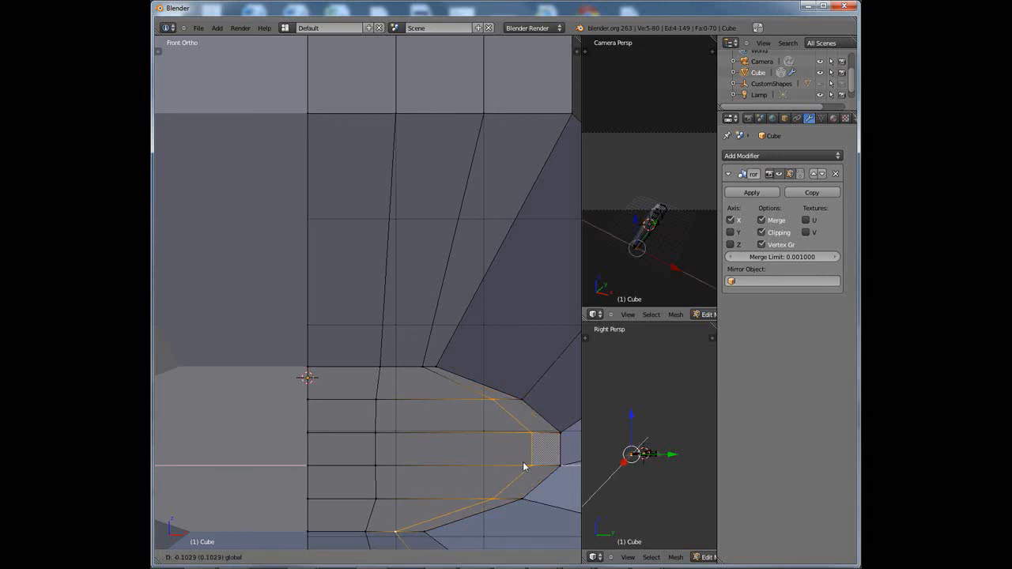
left_click(522, 462)
Exclude the lowest vertex, move the other four farther inward along X, and align the middle two to straighten the second column
right_click(397, 530, "shift")
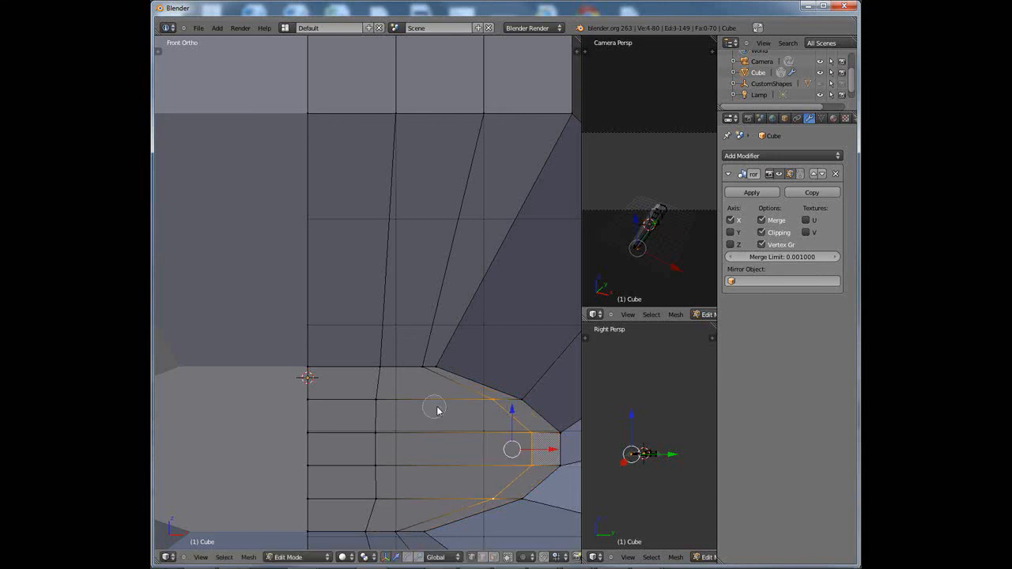
left_click_drag(553, 451, 480, 451)
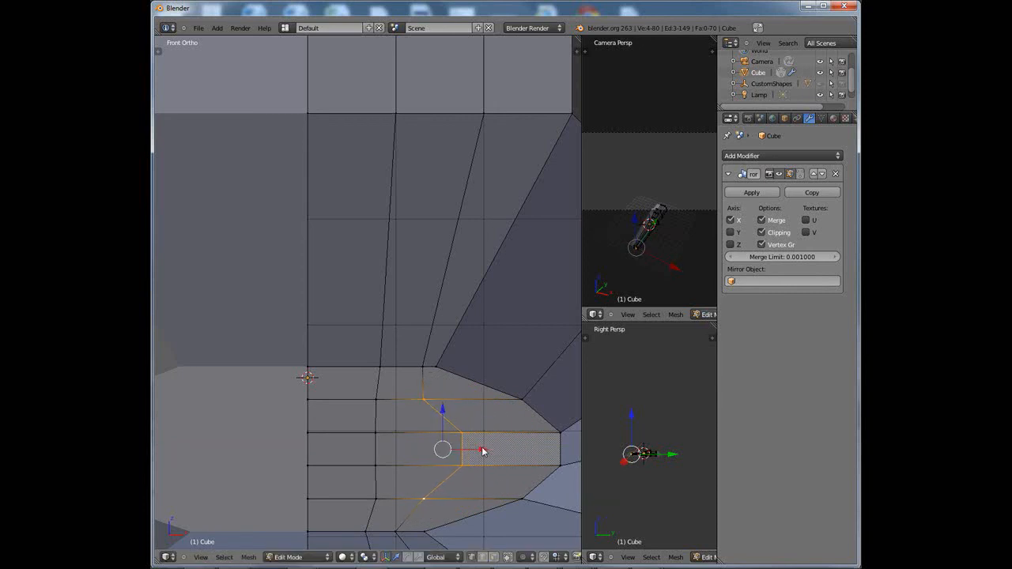
right_click(421, 405, "shift")
right_click(423, 496, "shift")
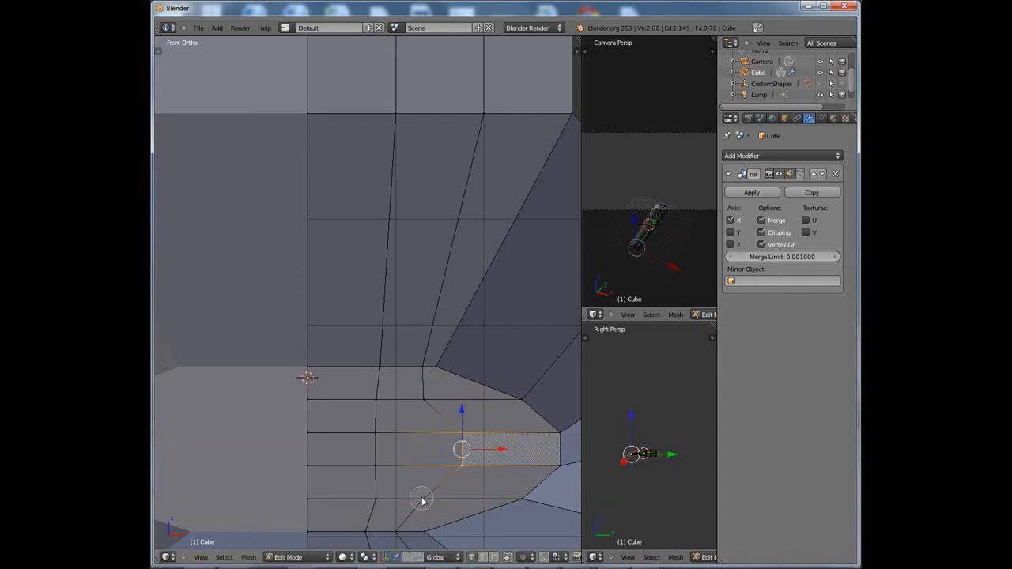
left_click_drag(499, 455, 462, 452)
Select the narrow end's upper and lower outer corner vertices and move both slightly outward along X
scroll(498, 463, "down", 2)
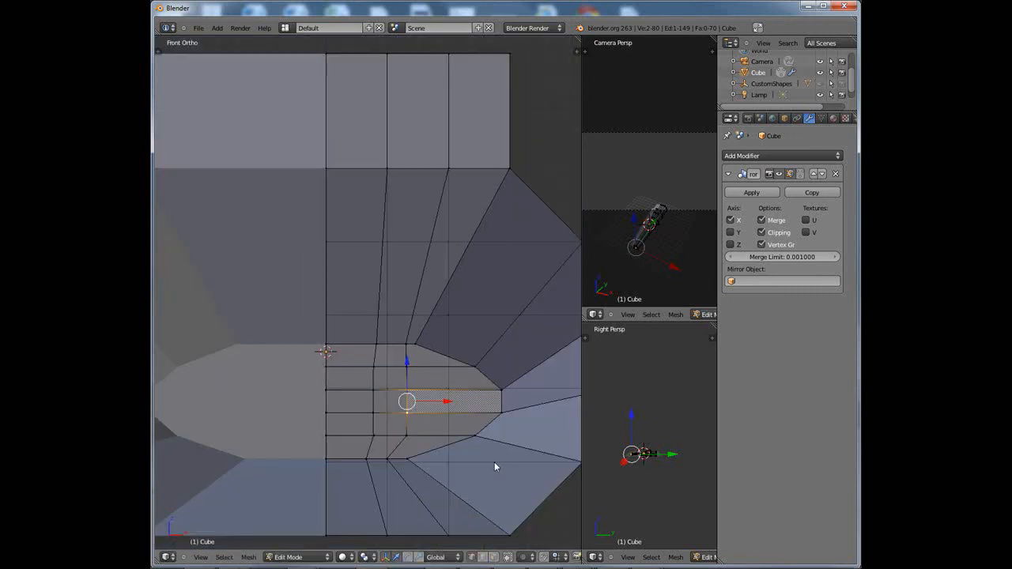
middle_click_drag(470, 461, 424, 456)
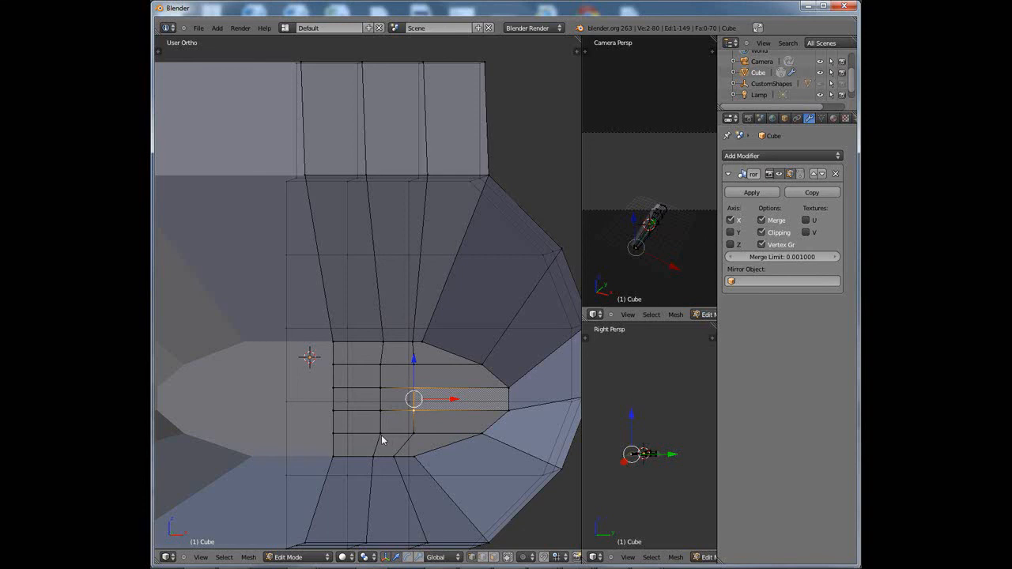
right_click(417, 462)
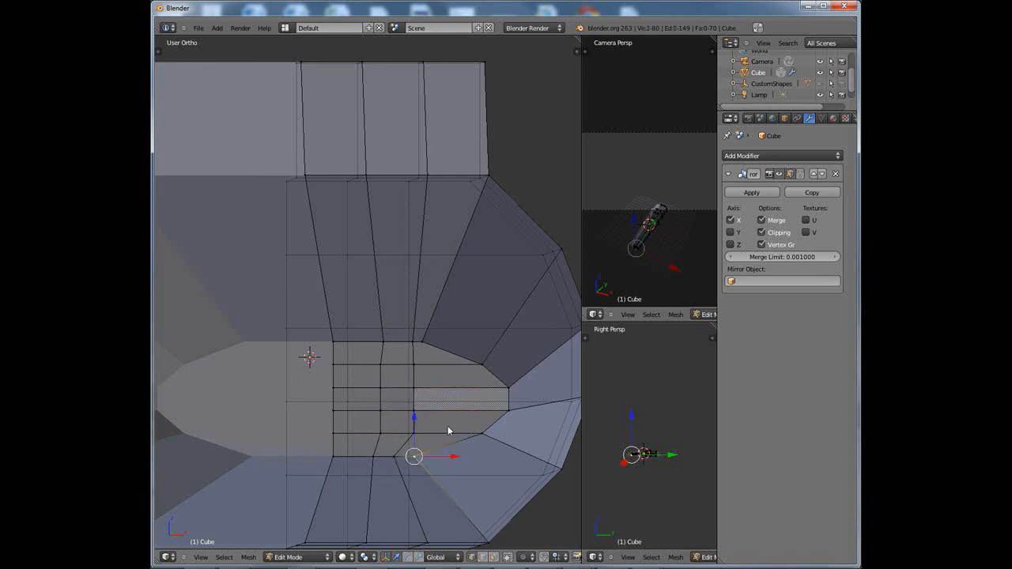
right_click(429, 349, "shift")
scroll(464, 424, "down", 1, "shift")
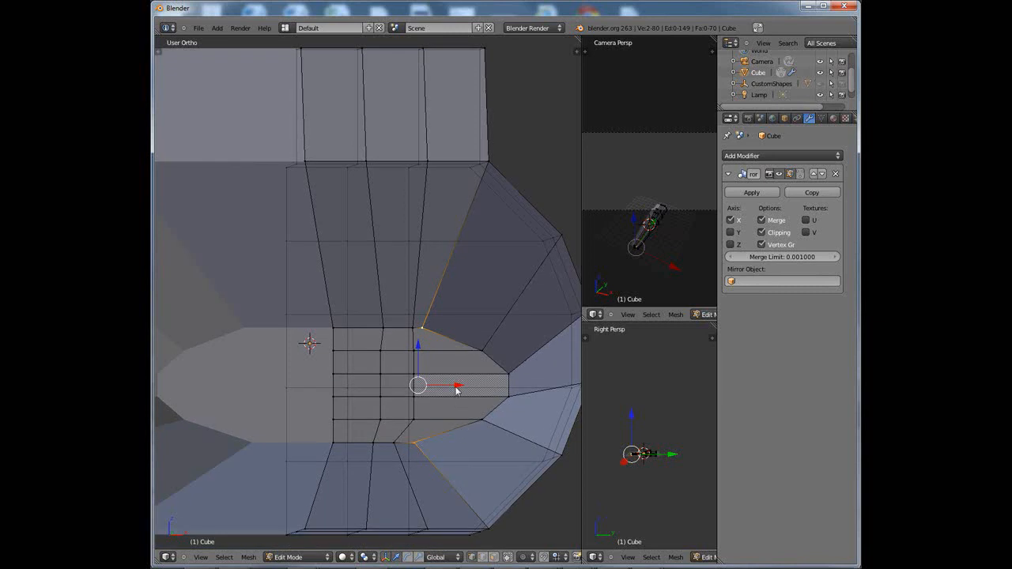
key("g")
key("x")
left_click(465, 386)
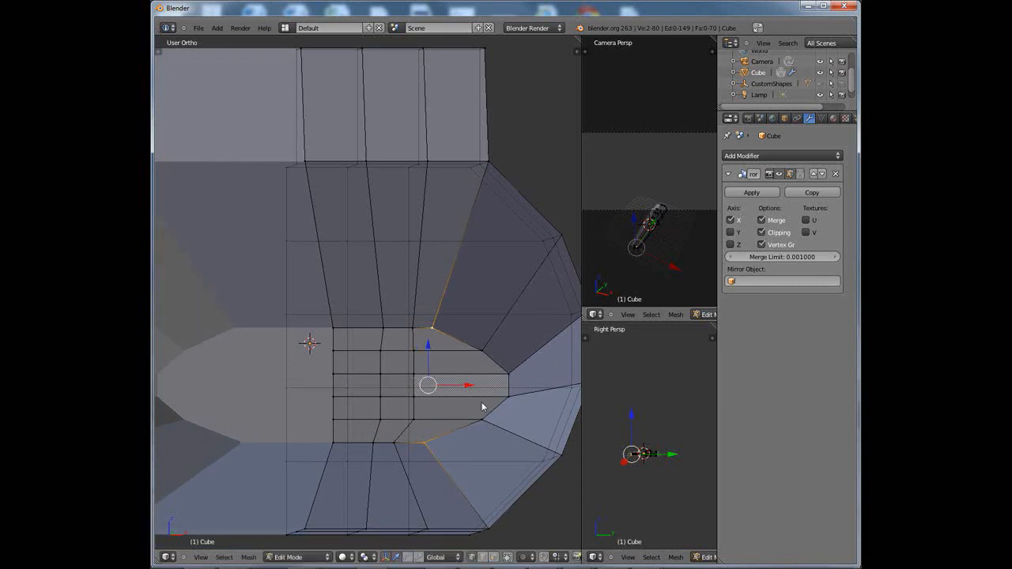
Move the second column's bottom vertex outward about 0.10 along X to line it up with the vertices above
right_click(399, 446)
key("g")
key("x")
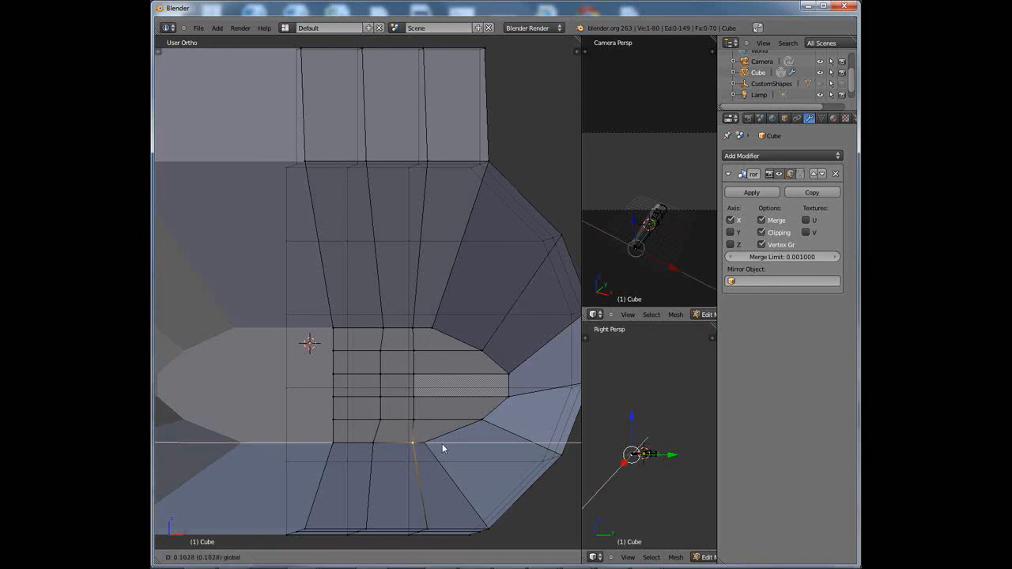
left_click(442, 448)
Move the first inner column's top and bottom vertices on the narrow end along X to line up with the vertices between them
right_click(381, 332)
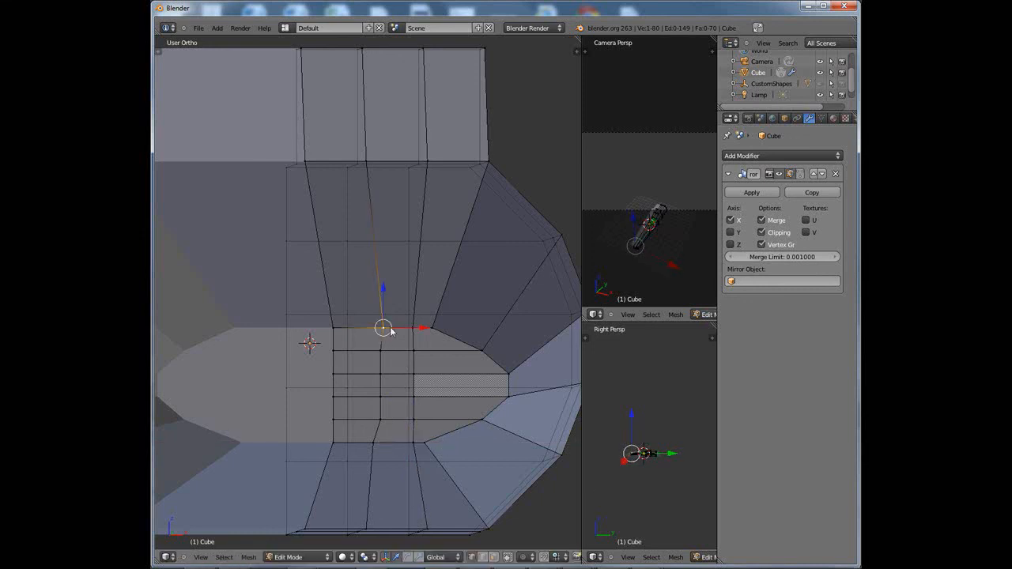
key("g")
key("x")
left_click(403, 332)
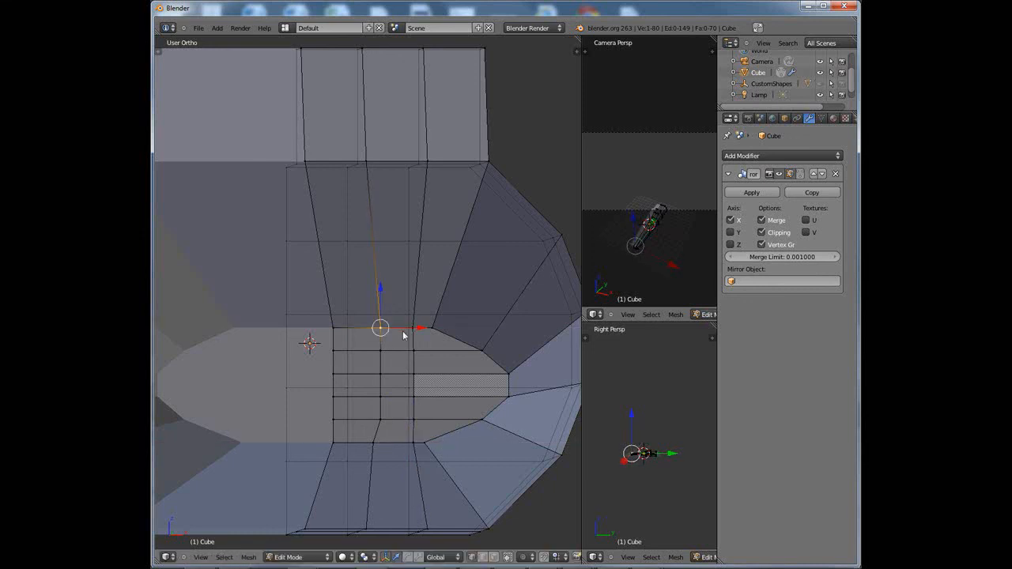
right_click(378, 442)
key("g")
key("x")
left_click(401, 449)
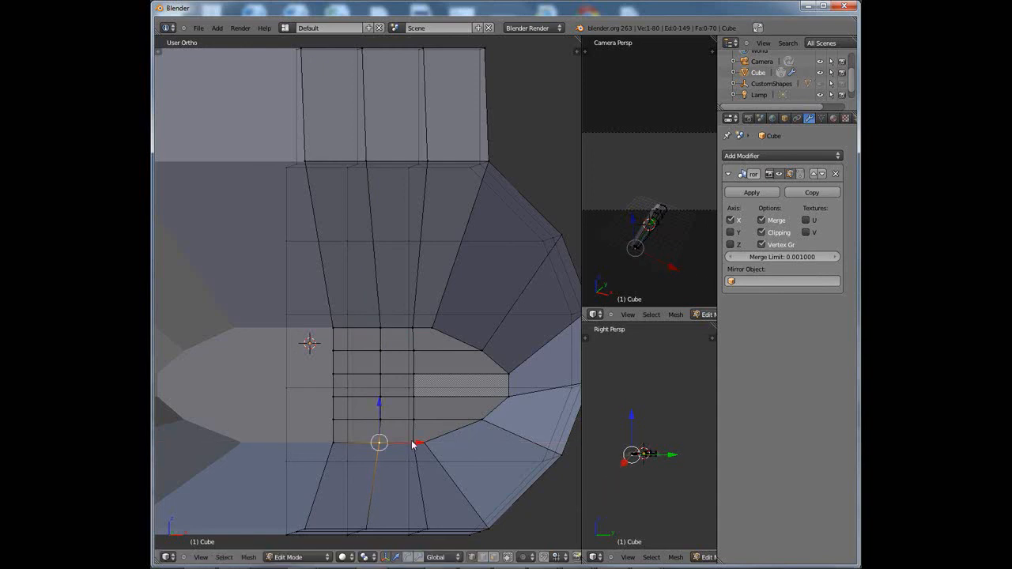
In top view, select all vertices of the narrow end and scale them down along X to narrow the tip, leaving nothing selected
middle_click_drag(454, 409, 448, 447)
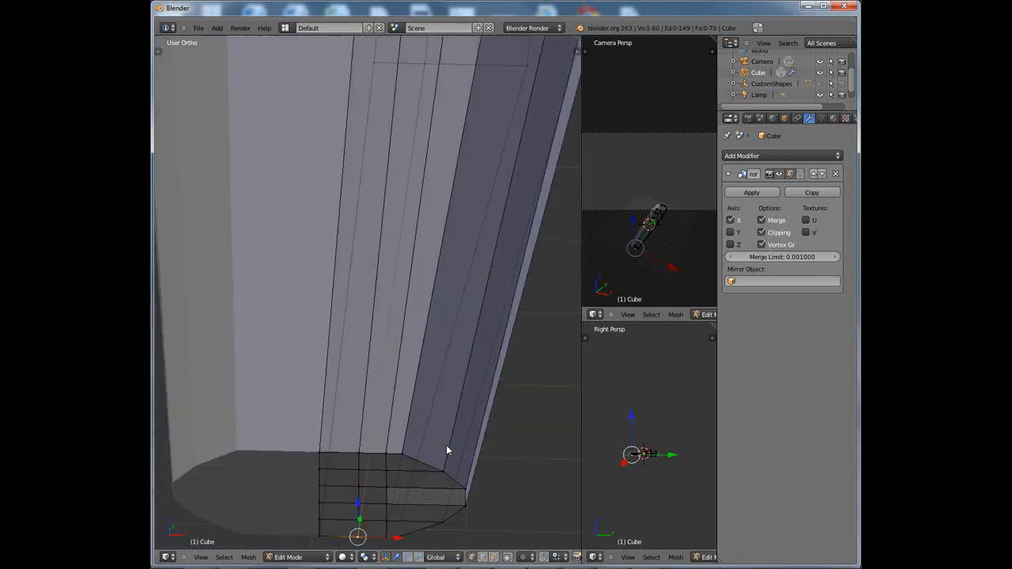
scroll(447, 448, "down", 2)
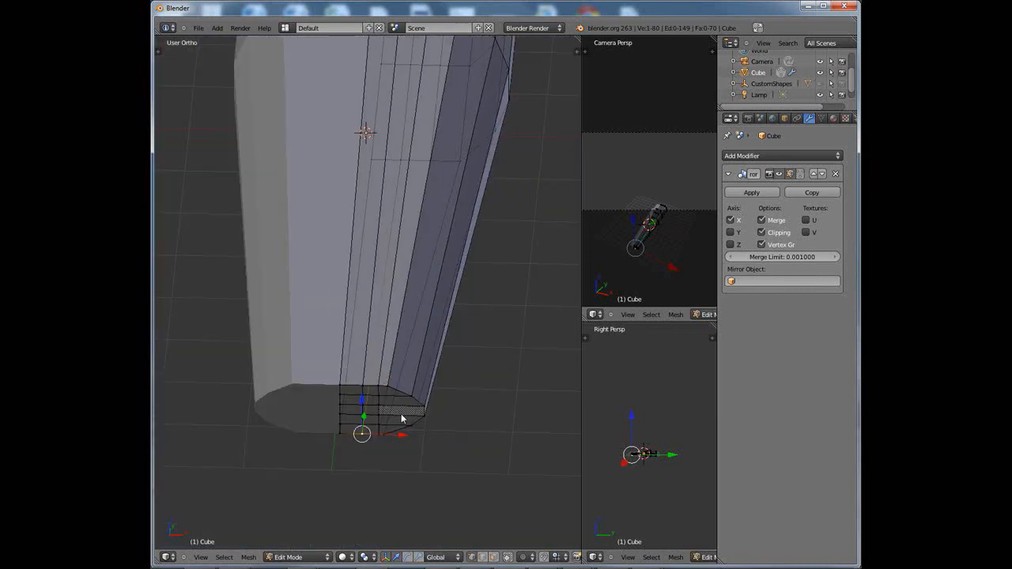
key("KP_7")
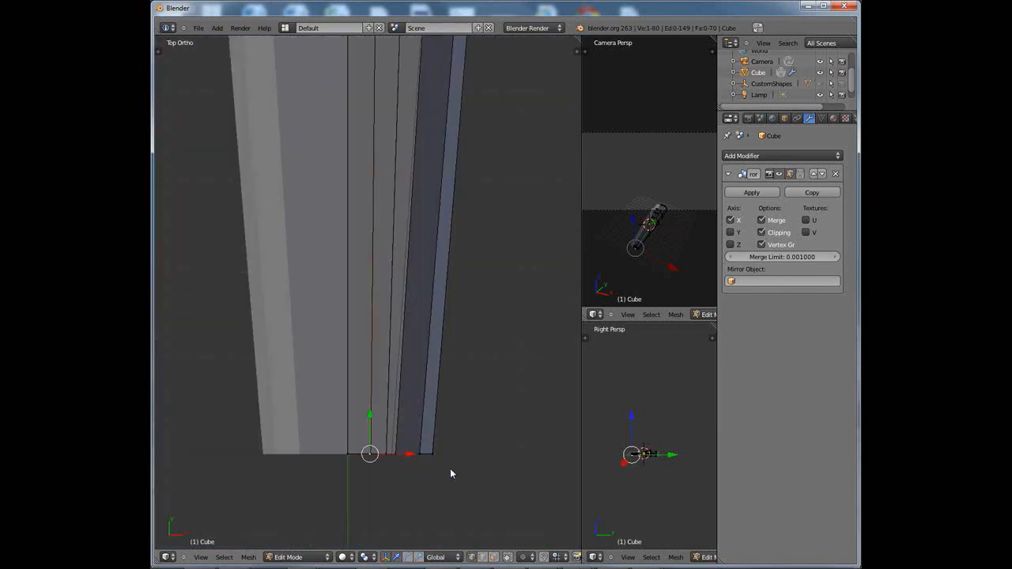
key("b")
left_click_drag(457, 472, 342, 447)
key("s")
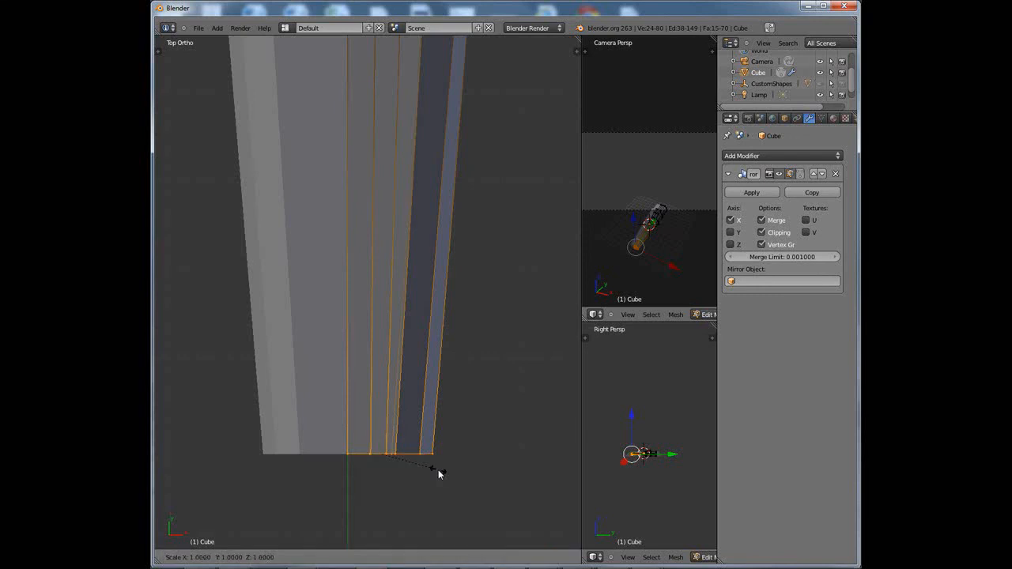
key("x")
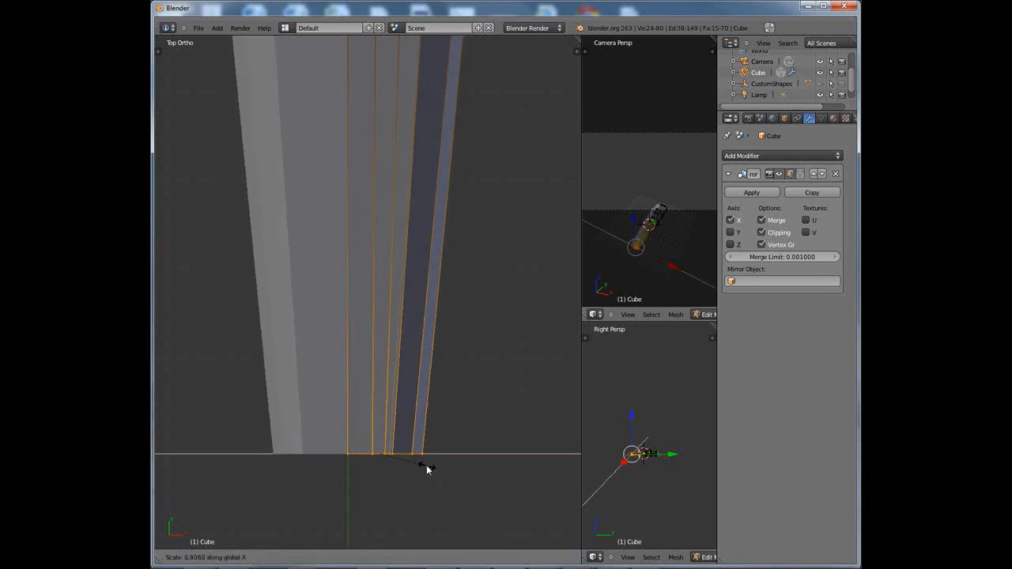
left_click(421, 464)
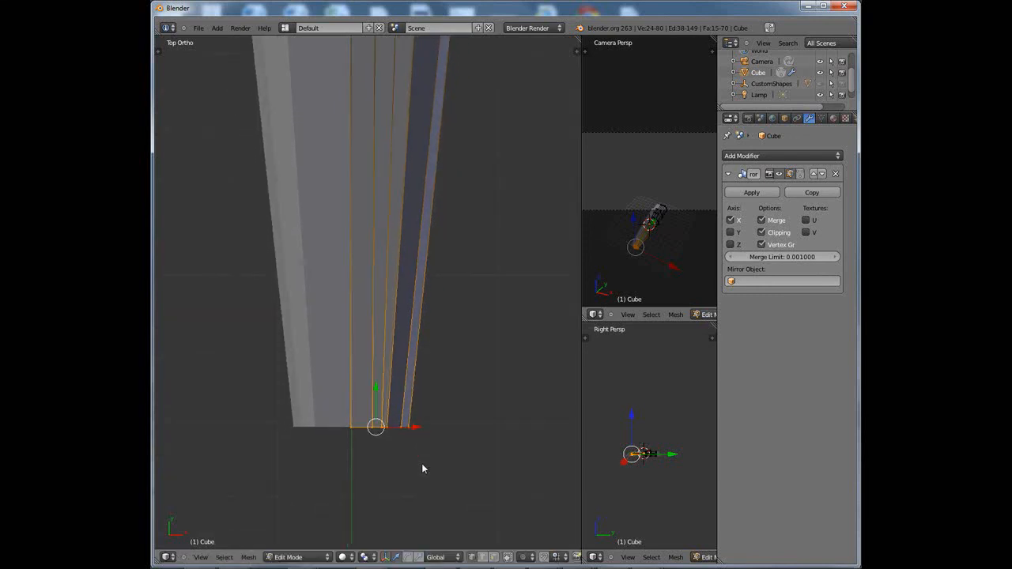
middle_click_drag(421, 463, 404, 393)
key("a")
In face selection mode, select the upper-middle side face below the raised block and the adjoining face of the rear section
scroll(424, 359, "down", 2)
middle_click_drag(451, 328, 455, 350)
scroll(456, 350, "down", 2)
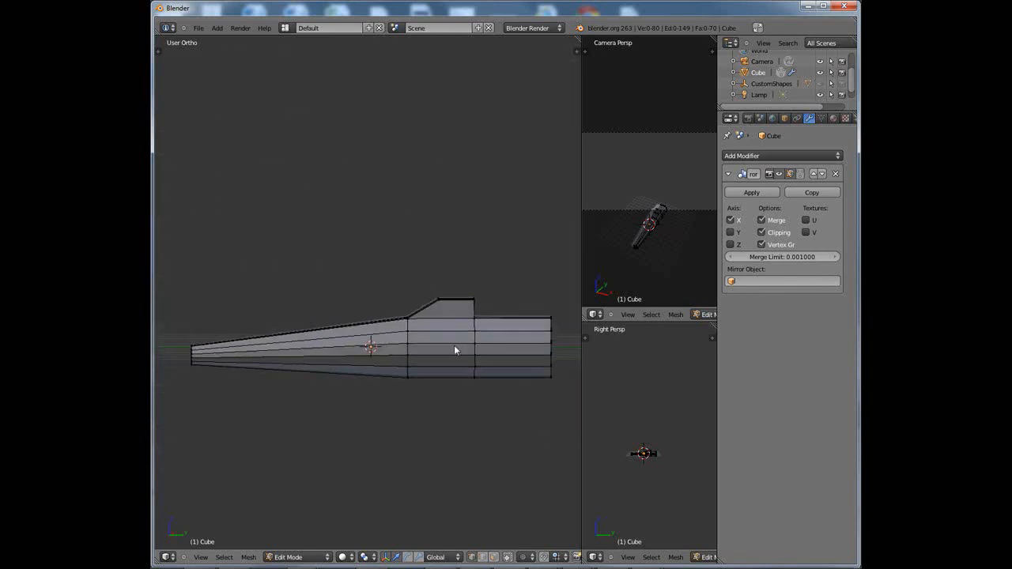
left_click(493, 555)
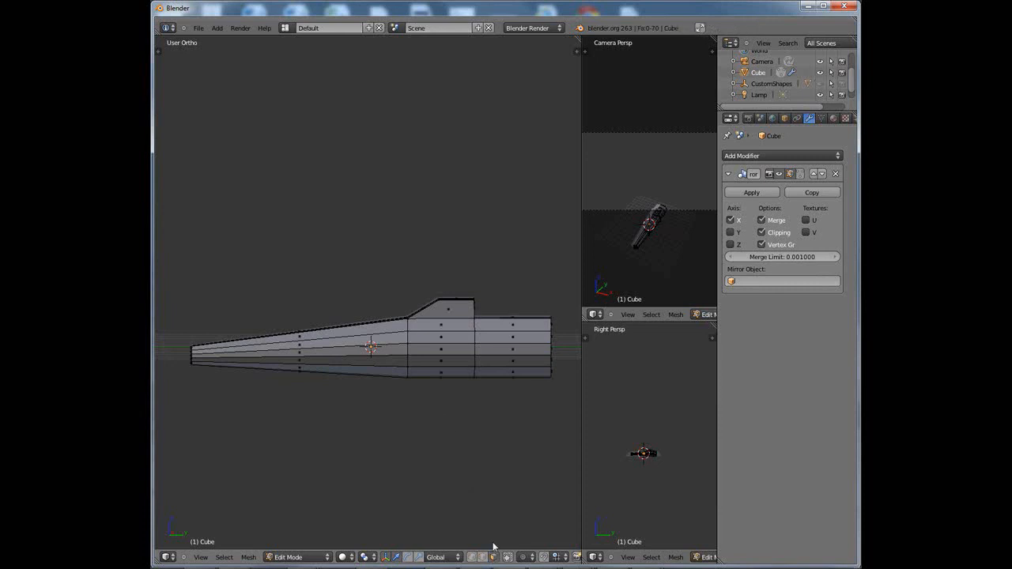
right_click(442, 339)
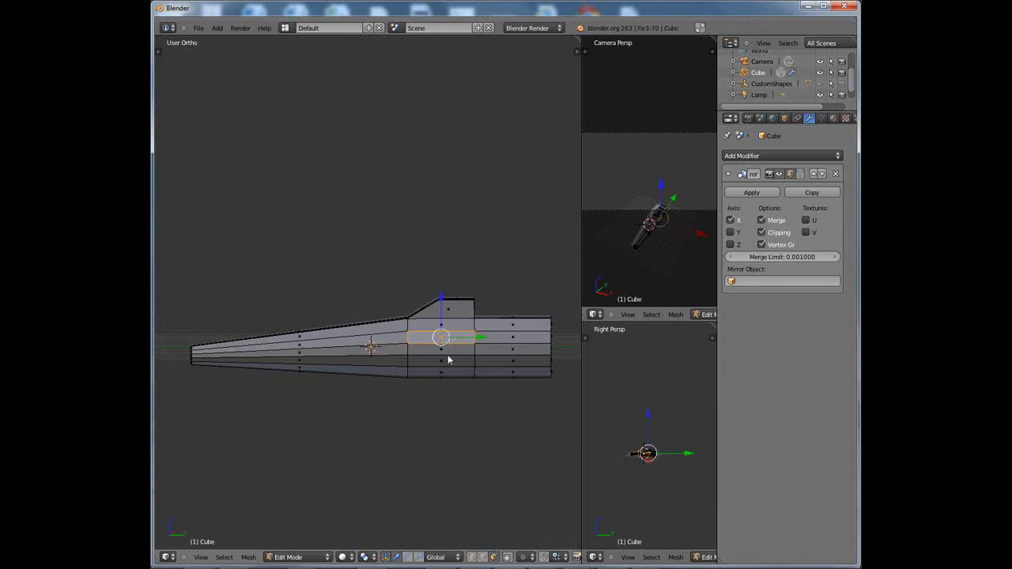
middle_click_drag(447, 359, 446, 401)
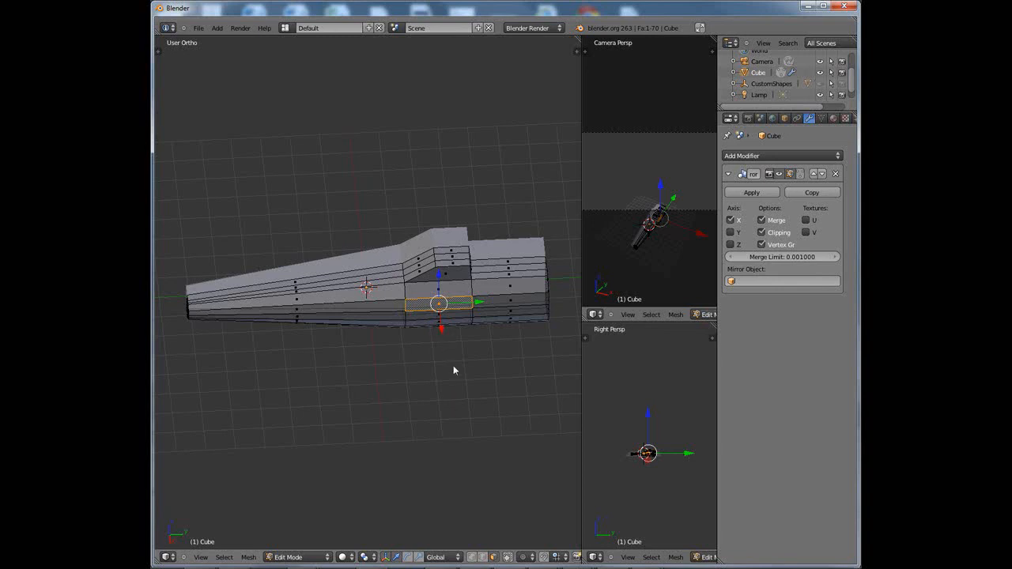
left_click(509, 305, "shift")
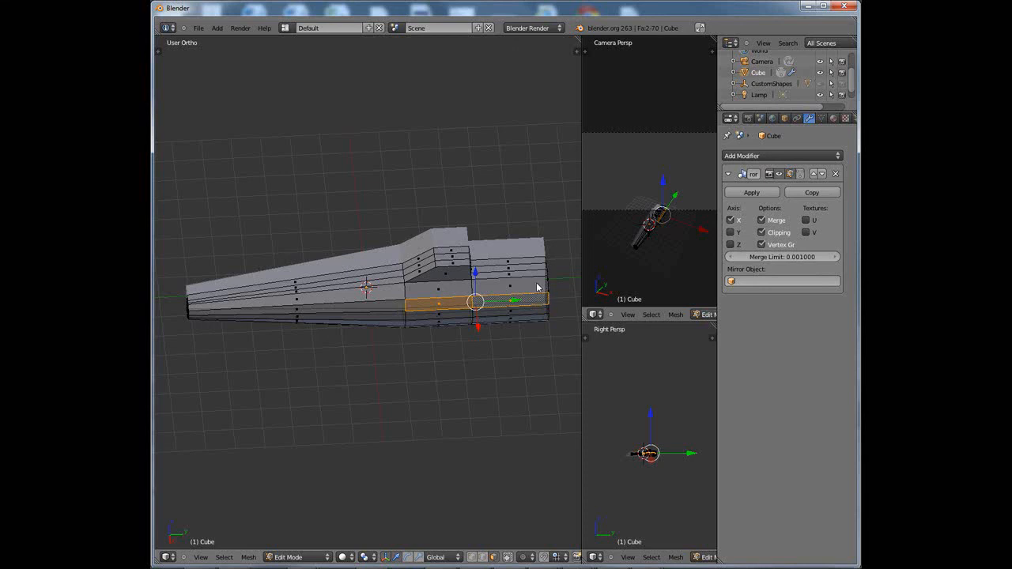
mouse_move(507, 325)
middle_mouse_down()
mouse_move(504, 371)
mouse_move(500, 309)
middle_mouse_up()
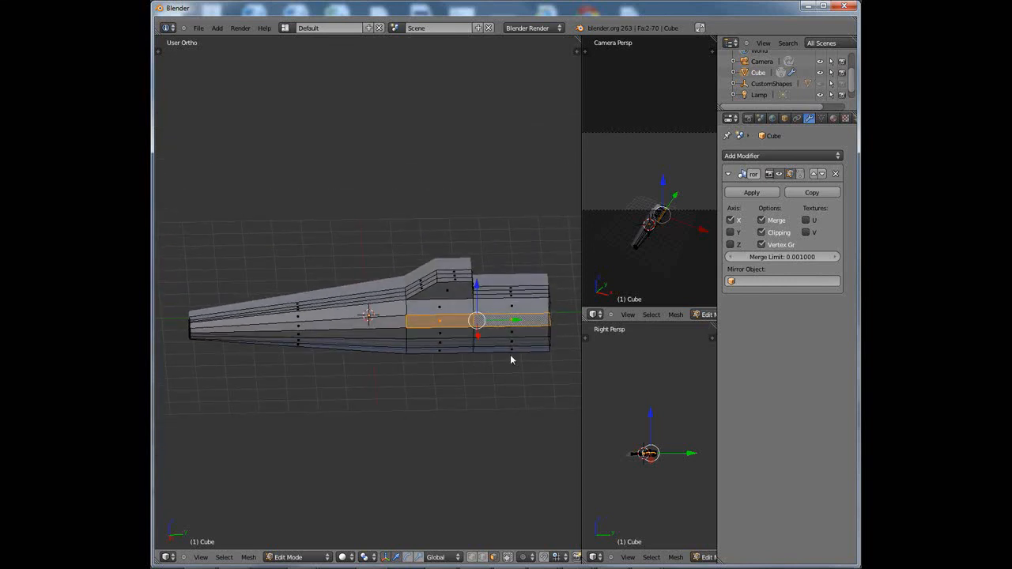
Add one loop cut around the rear section of the body, with an edge slide of about -0.06
key("ctrl+r")
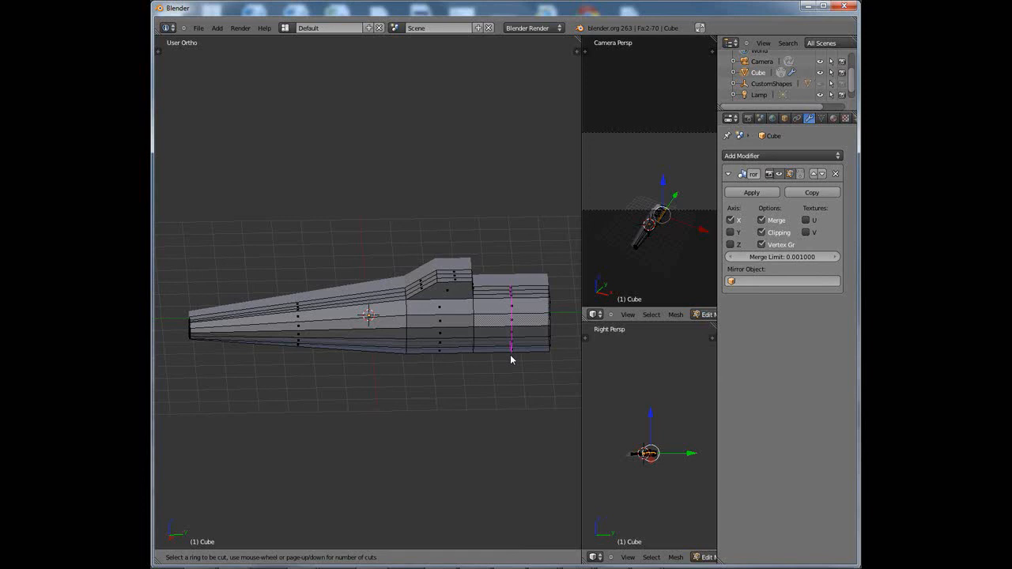
left_click(510, 355)
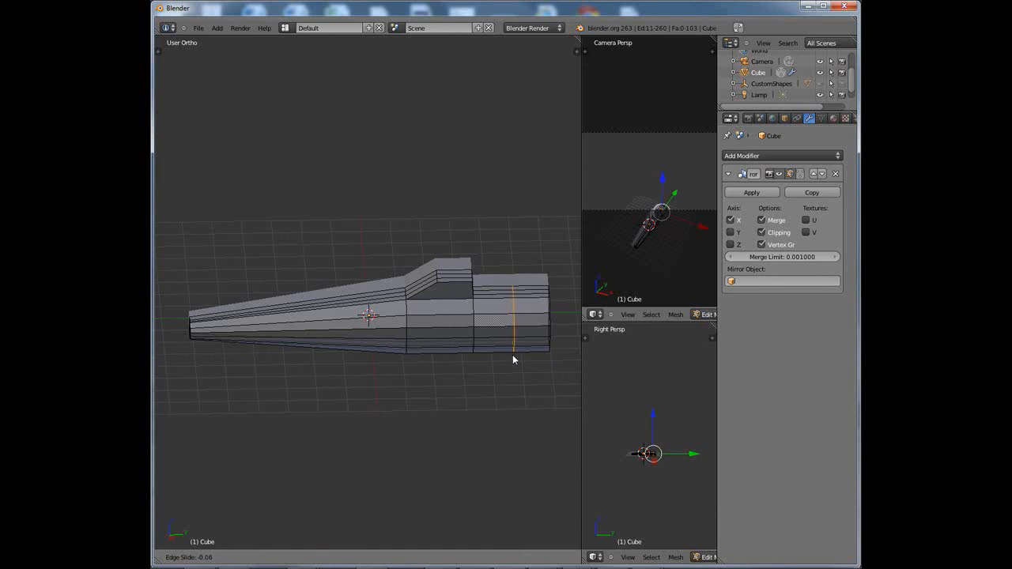
left_click(513, 358)
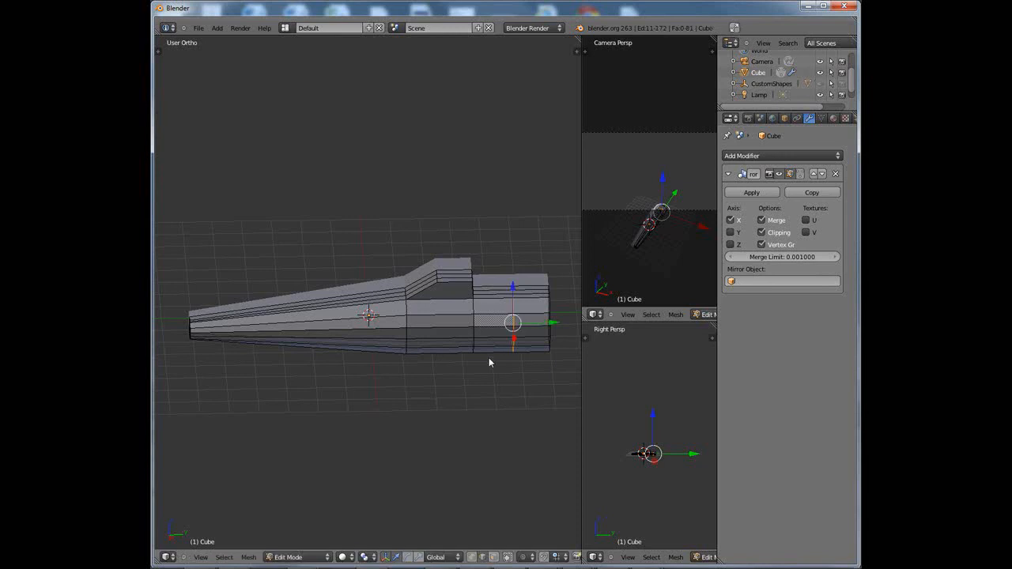
Select four side faces in two separate rows, covering the section below the raised block and the front half of the rear section
left_click(494, 557)
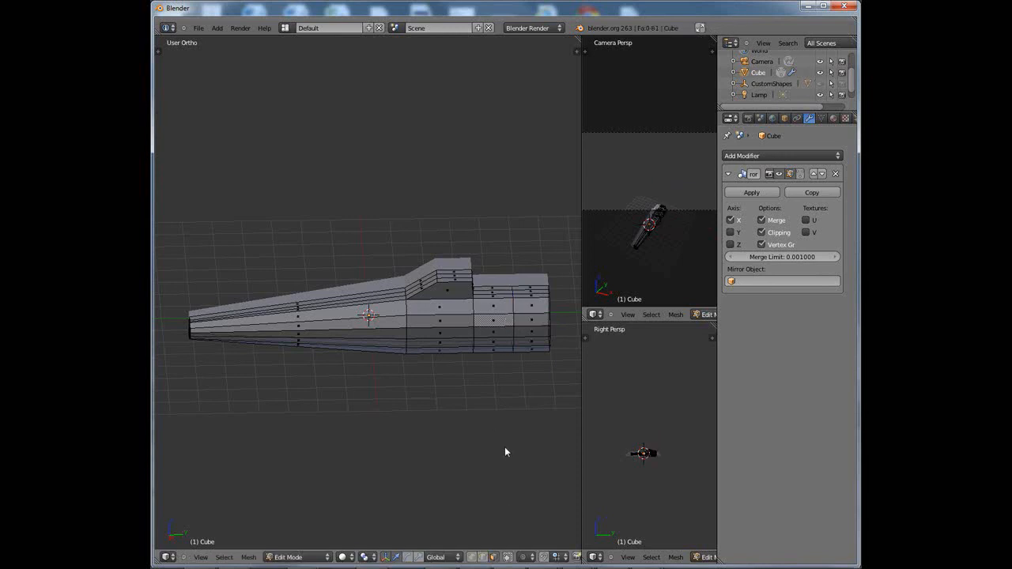
middle_click_drag(505, 451, 468, 388)
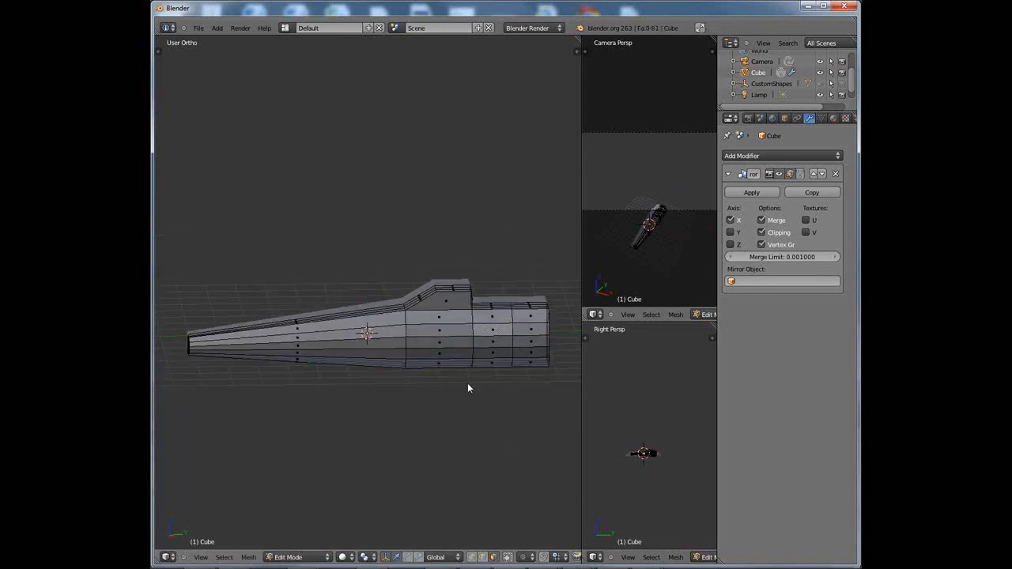
right_click(494, 333, "shift")
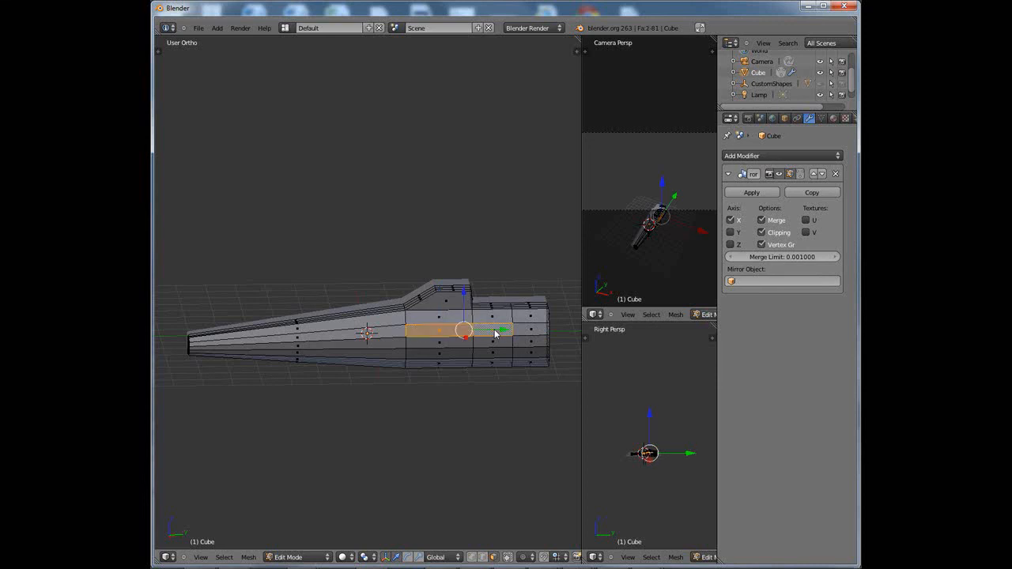
middle_click_drag(477, 367, 447, 357)
right_click(428, 362, "shift")
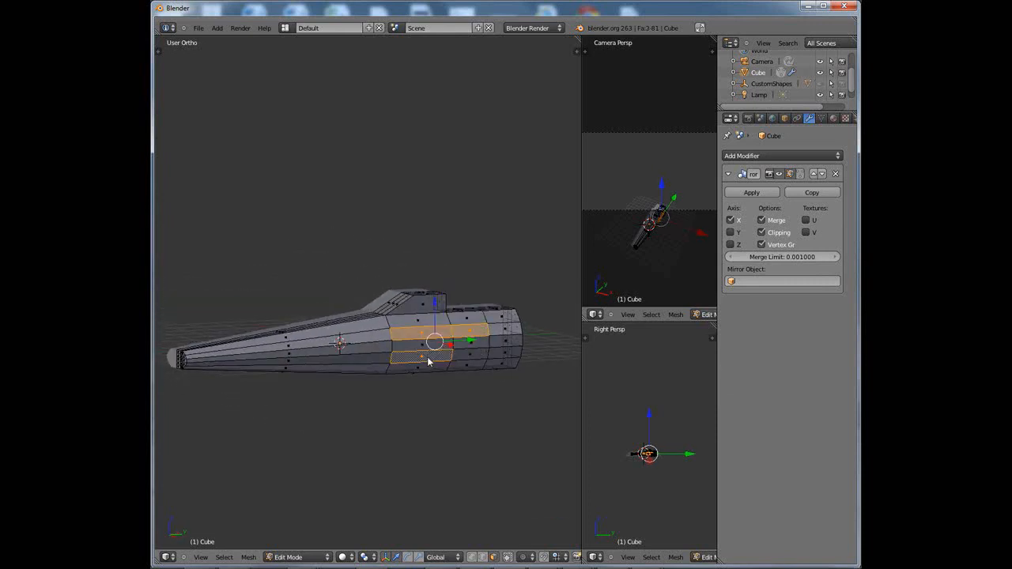
right_click(472, 363, "shift")
middle_click_drag(461, 395, 447, 321)
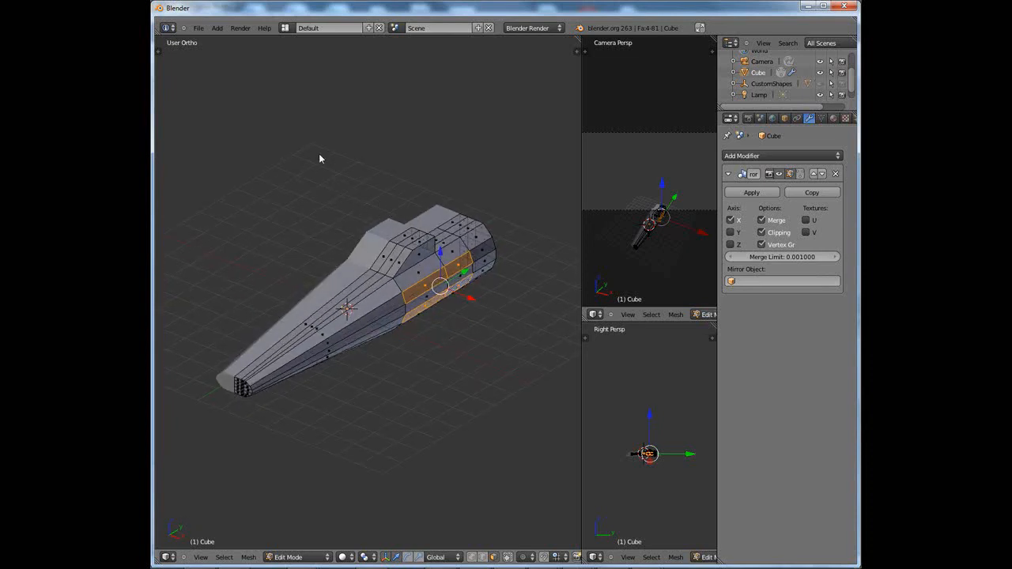
Save the scene as X_wing.blend in the Destiny folder, and save it once more over the same file
left_click(200, 30)
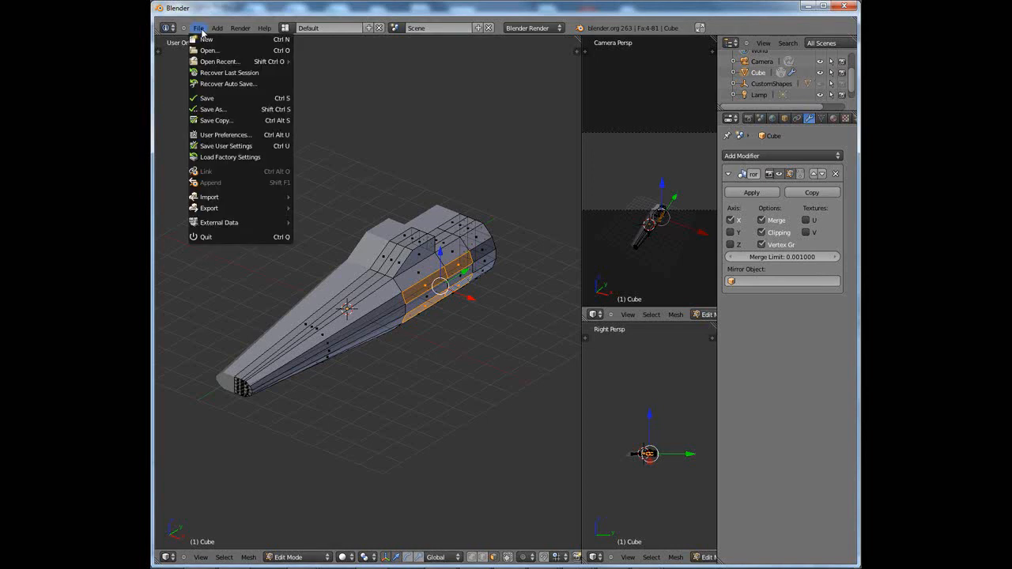
left_click(218, 109)
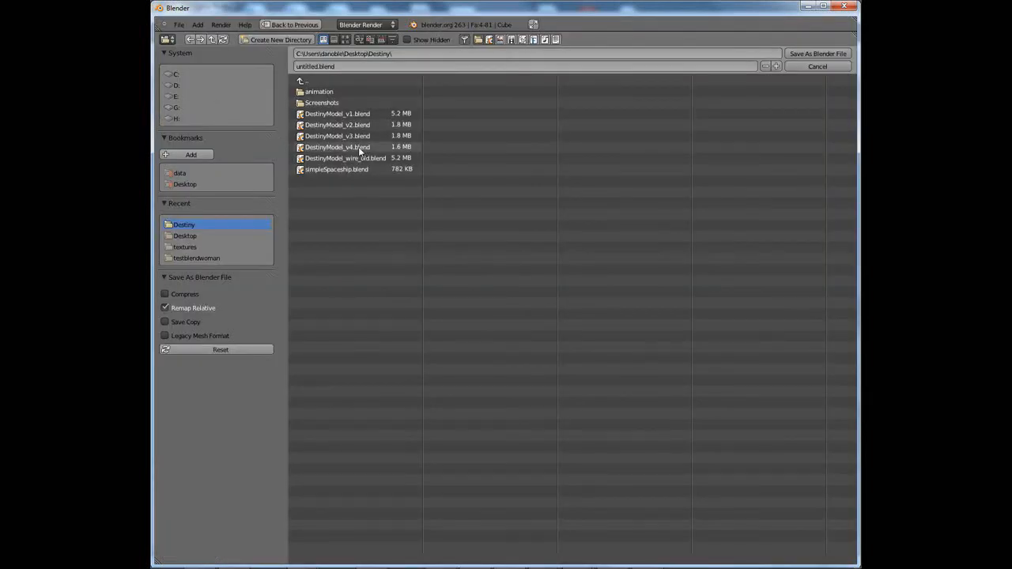
left_click(317, 67)
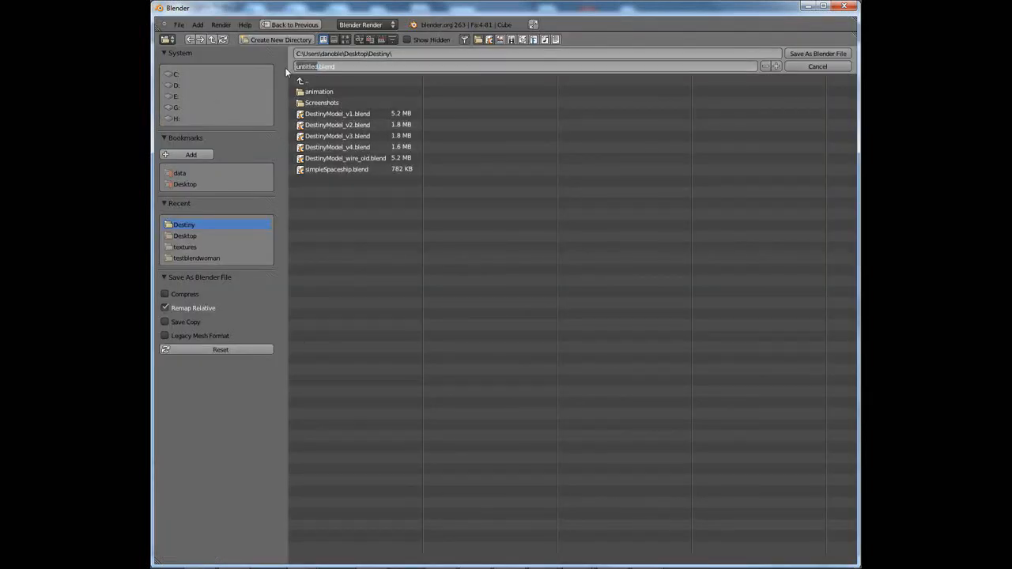
key("BackSpace")
type("X_wing")
key("Return")
key("Return")
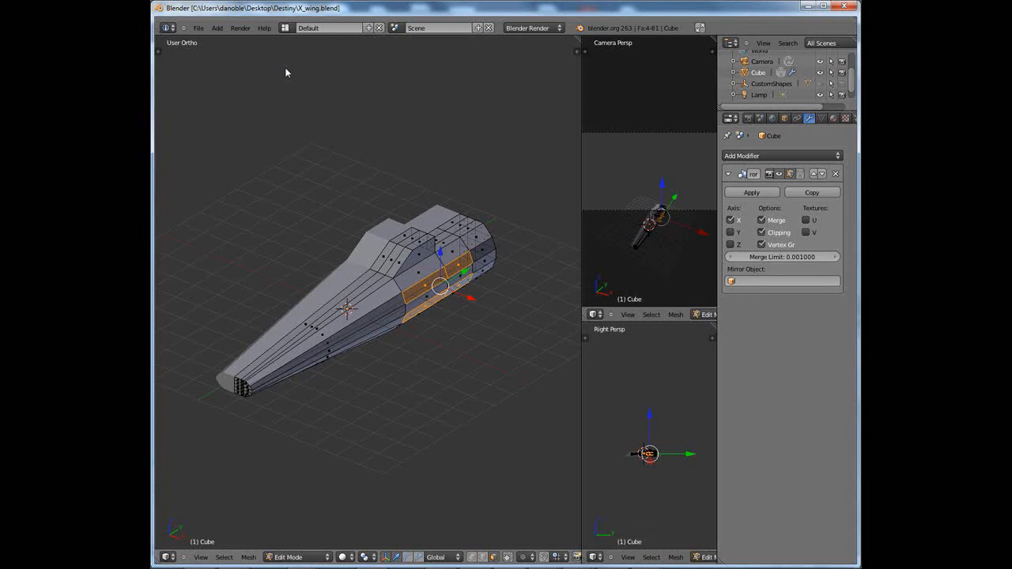
mouse_move(411, 307)
middle_mouse_down()
mouse_move(420, 312)
mouse_move(408, 317)
mouse_move(411, 295)
middle_mouse_up()
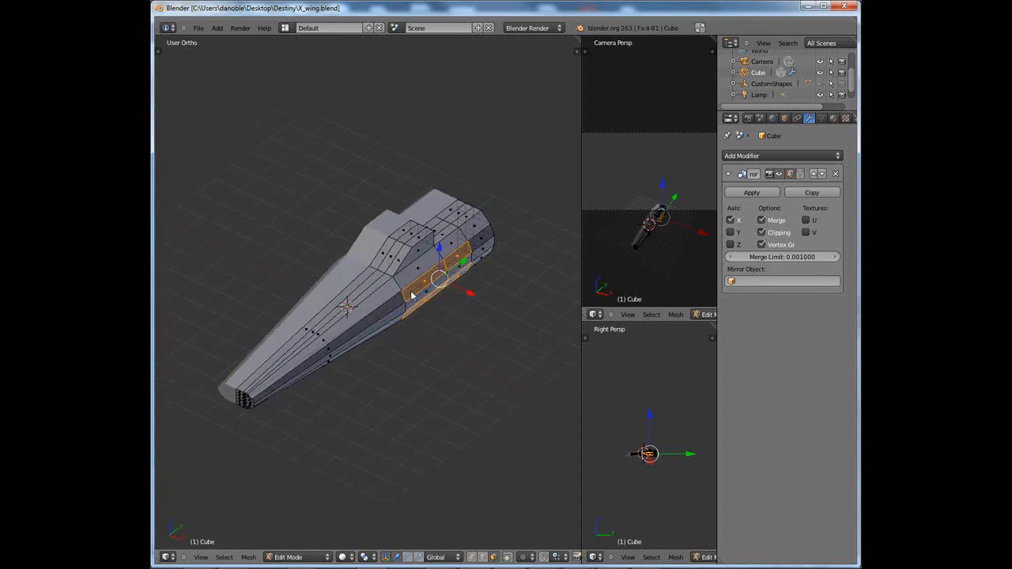
key("ctrl+s")
left_click(411, 292)
Extrude the four selected side faces far outward as two stacked wings, and pull their outer ends slightly farther along X
mouse_move(438, 277)
middle_mouse_down()
mouse_move(460, 289)
mouse_move(451, 266)
middle_mouse_up()
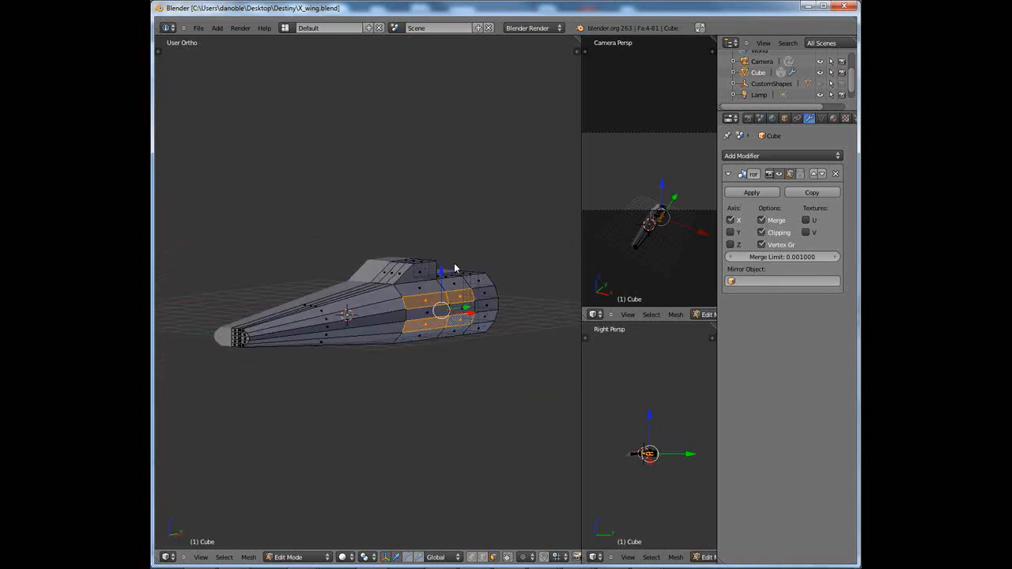
mouse_move(409, 321)
middle_mouse_down()
mouse_move(353, 338)
mouse_move(348, 350)
mouse_move(435, 335)
mouse_move(422, 317)
mouse_move(507, 324)
mouse_move(443, 346)
mouse_move(452, 343)
mouse_move(374, 341)
mouse_move(397, 342)
mouse_move(402, 332)
mouse_move(384, 318)
mouse_move(400, 302)
mouse_move(419, 314)
mouse_move(376, 370)
mouse_move(374, 339)
mouse_move(394, 342)
middle_mouse_up()
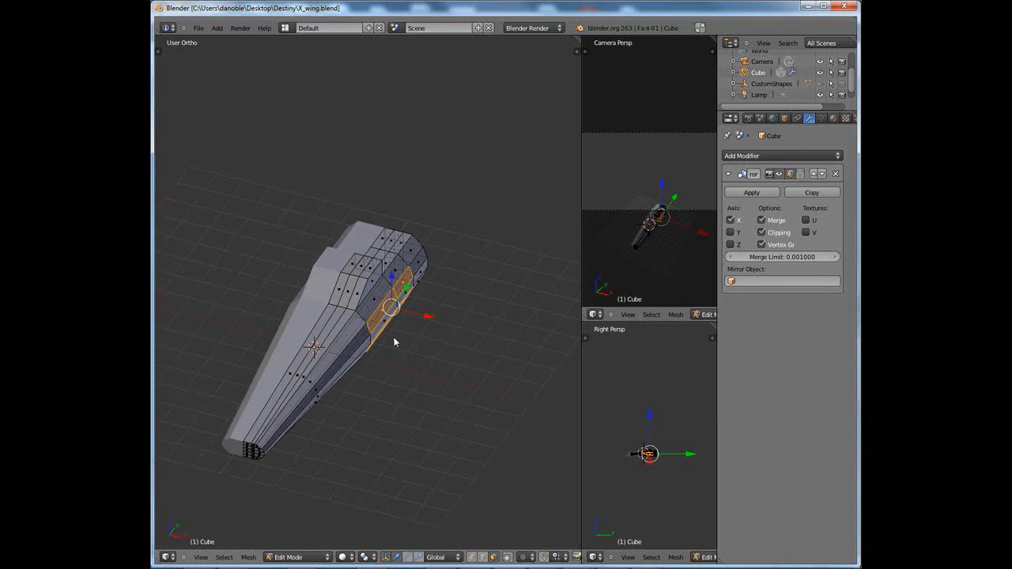
key("e")
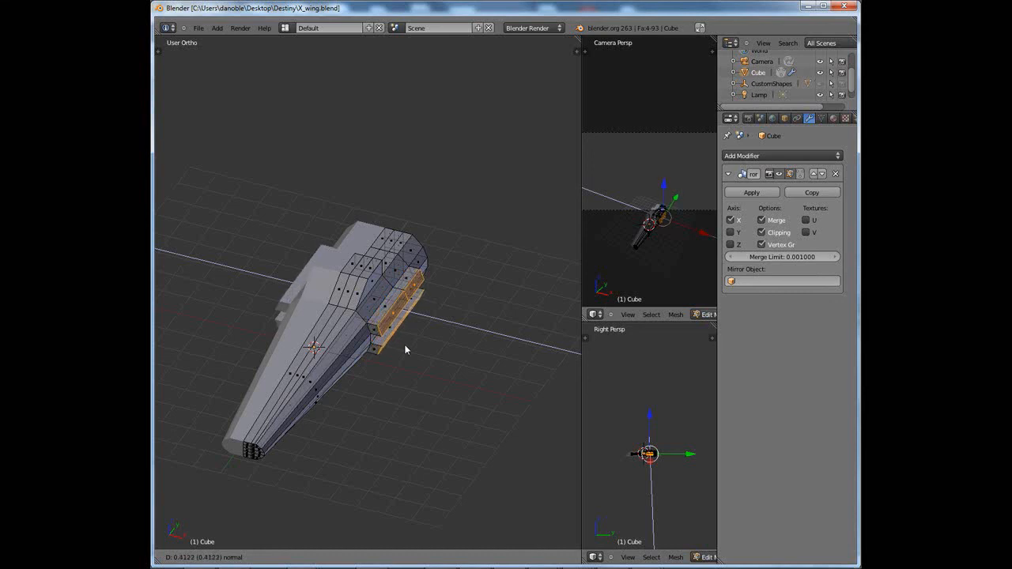
left_click(495, 386)
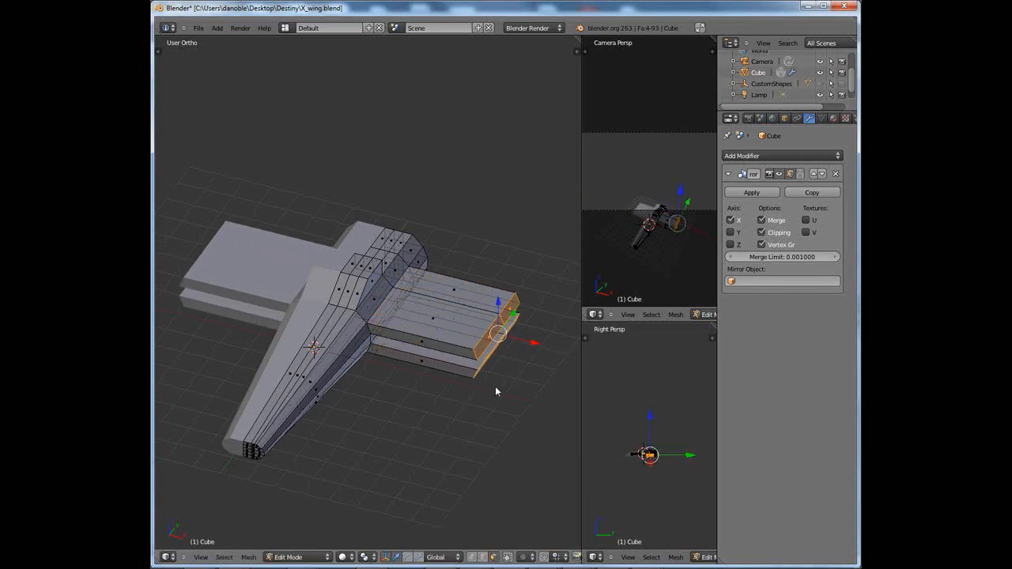
key("KP_1")
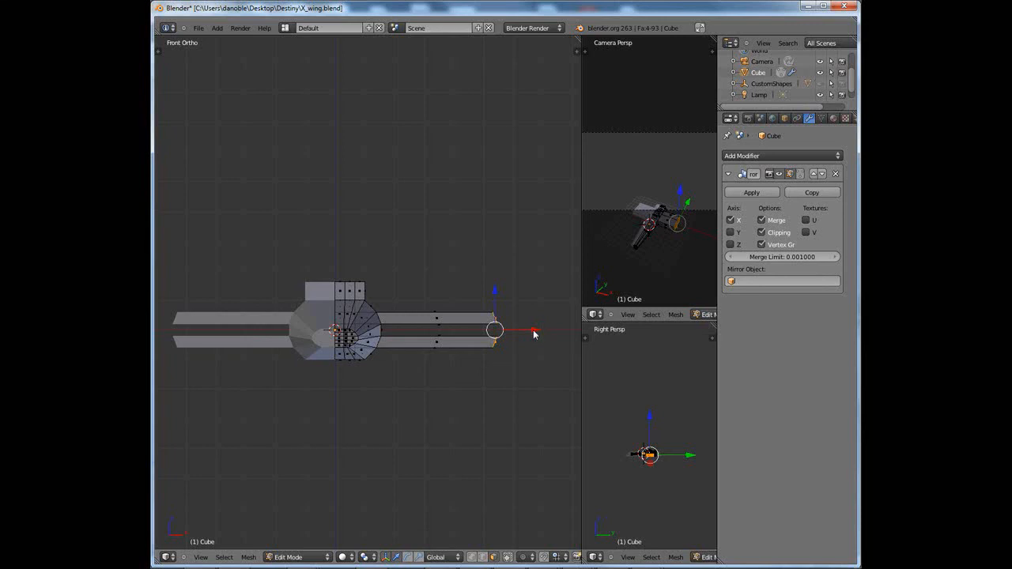
left_click_drag(535, 330, 537, 332)
Scale the selected wing tip faces to about 0.38 along Y, and move them farther outward along X
key("KP_7")
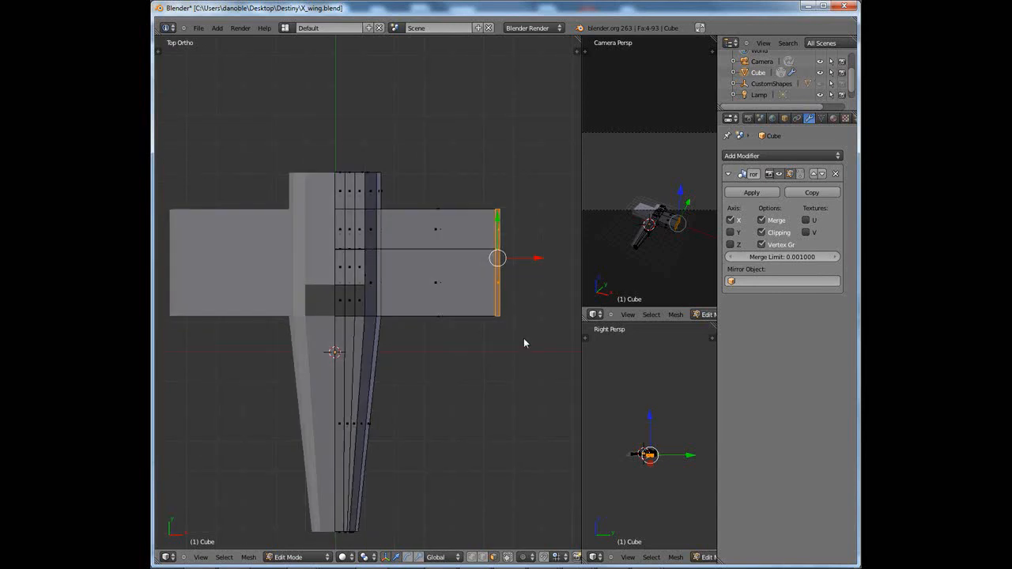
key("s")
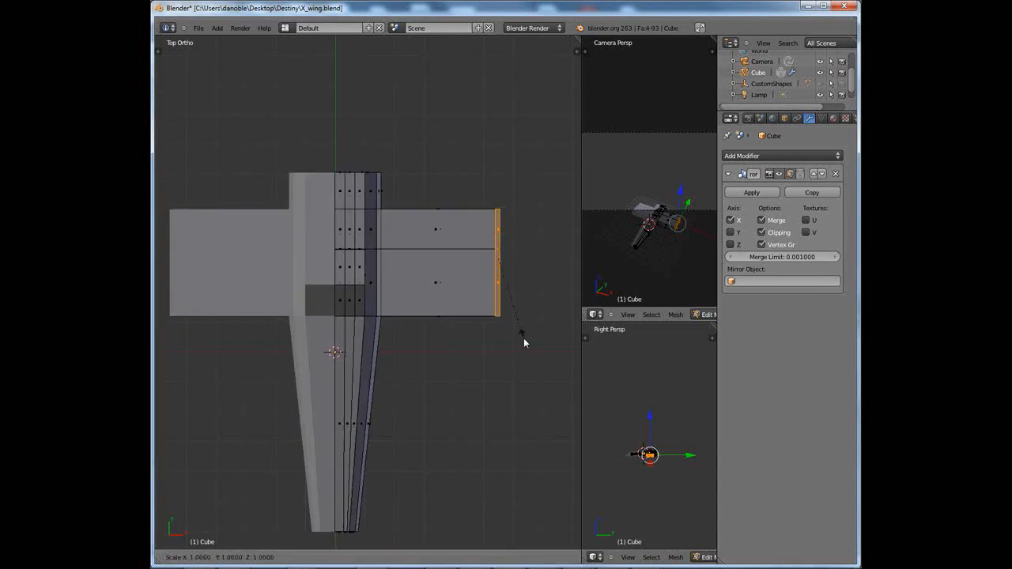
key("y")
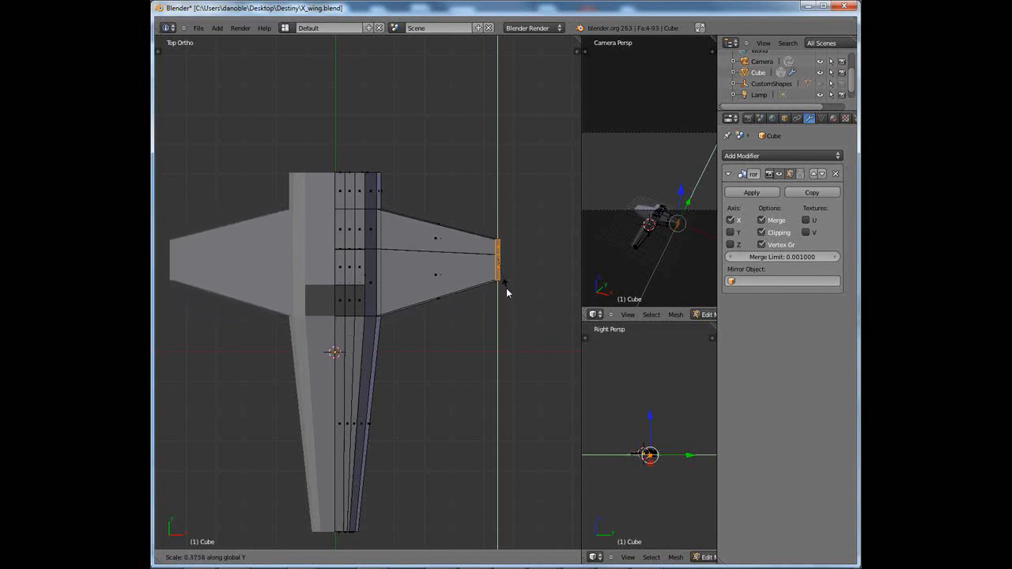
left_click(507, 291)
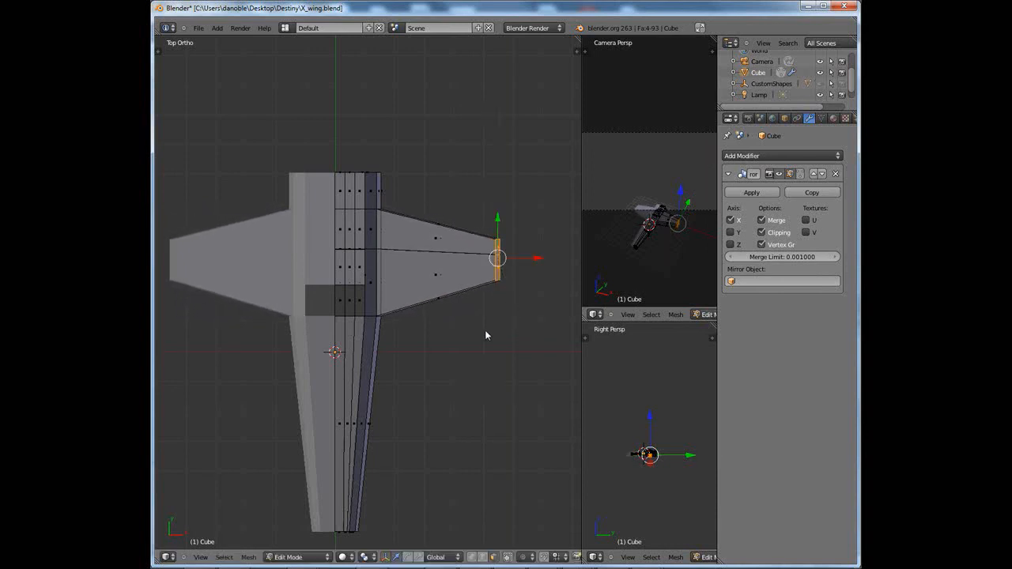
mouse_move(444, 380)
middle_mouse_down()
mouse_move(422, 339)
mouse_move(425, 269)
mouse_move(425, 385)
middle_mouse_up()
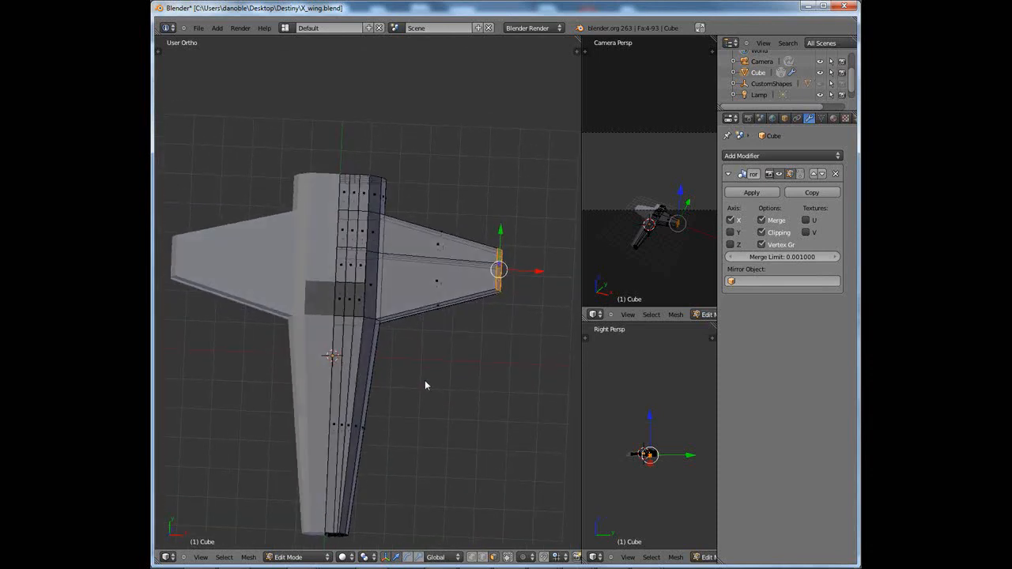
key("KP_7")
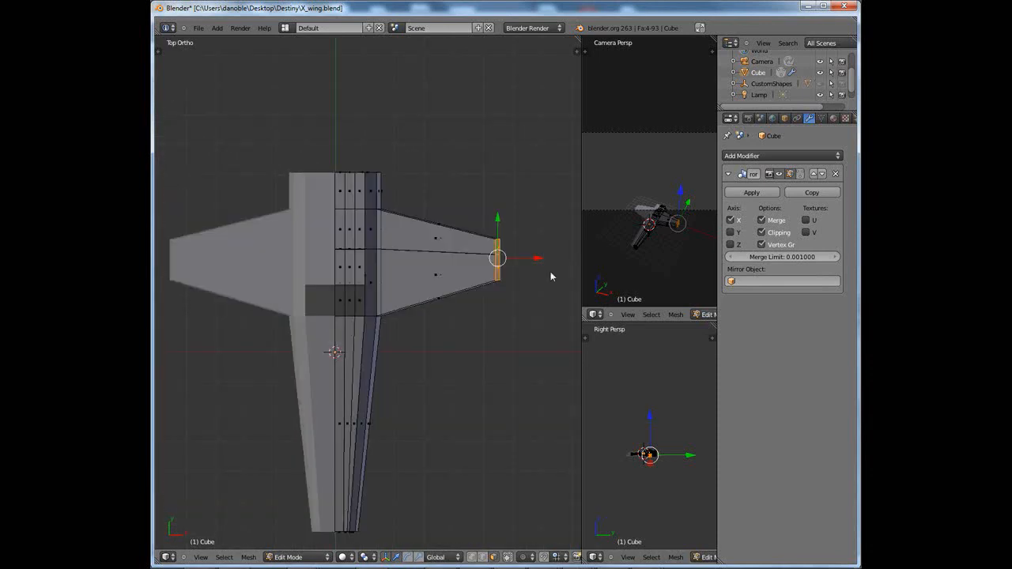
left_click_drag(536, 259, 572, 259)
Deselect the lower wing's tip faces and raise the upper wing's tip along Z so that wing slants upward
middle_click_drag(506, 355, 460, 239)
key("c")
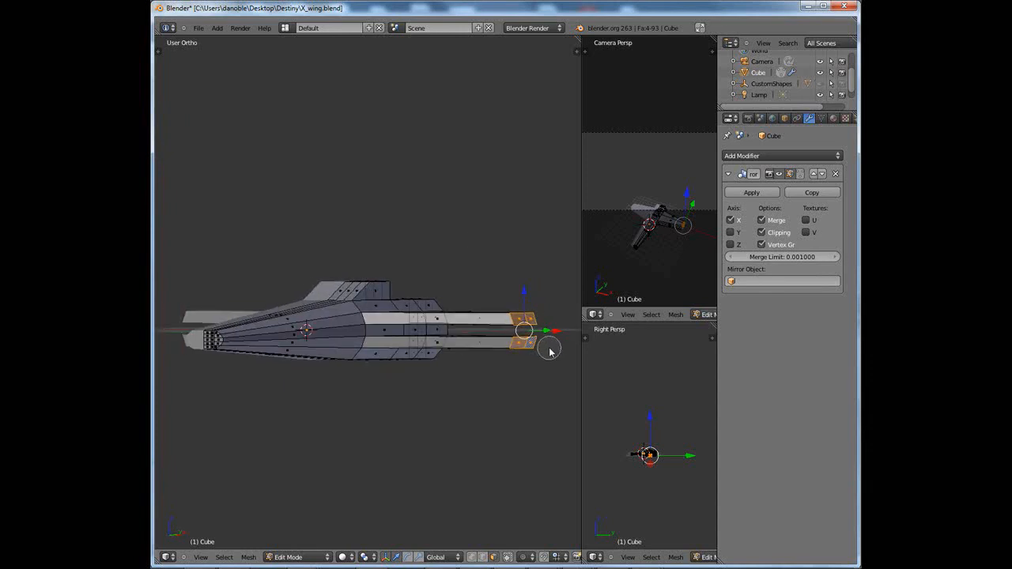
middle_click_drag(539, 349, 525, 348)
key("Escape")
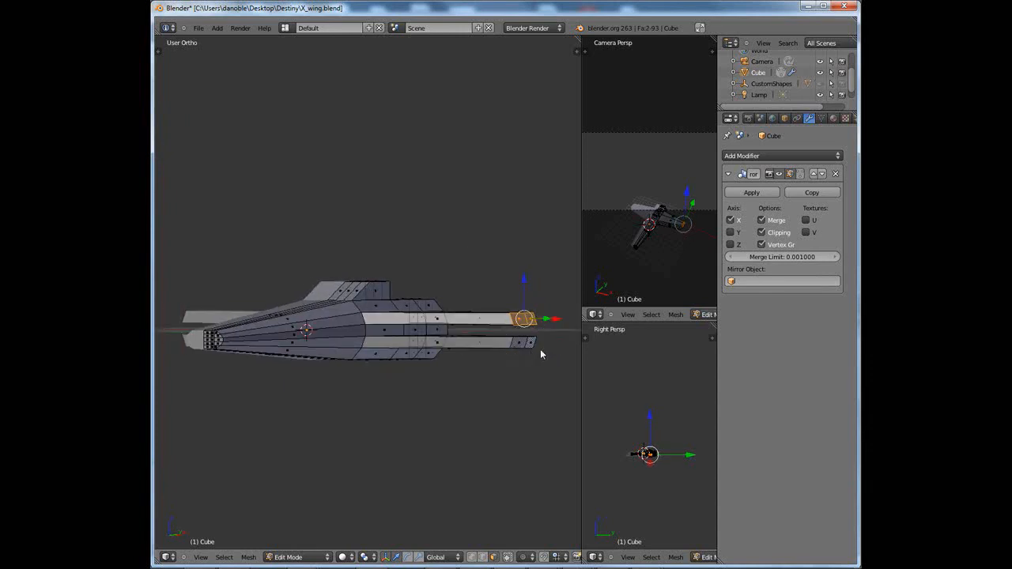
left_click_drag(525, 284, 514, 209)
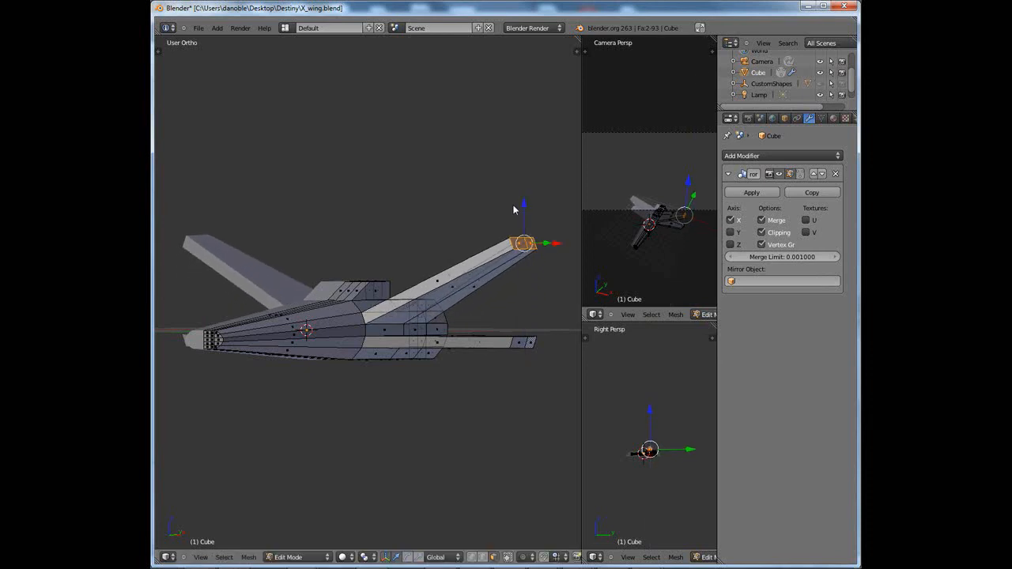
Select the lower wing's tip faces and lower them along Z, angling the two wings into an X shape
key("KP_1")
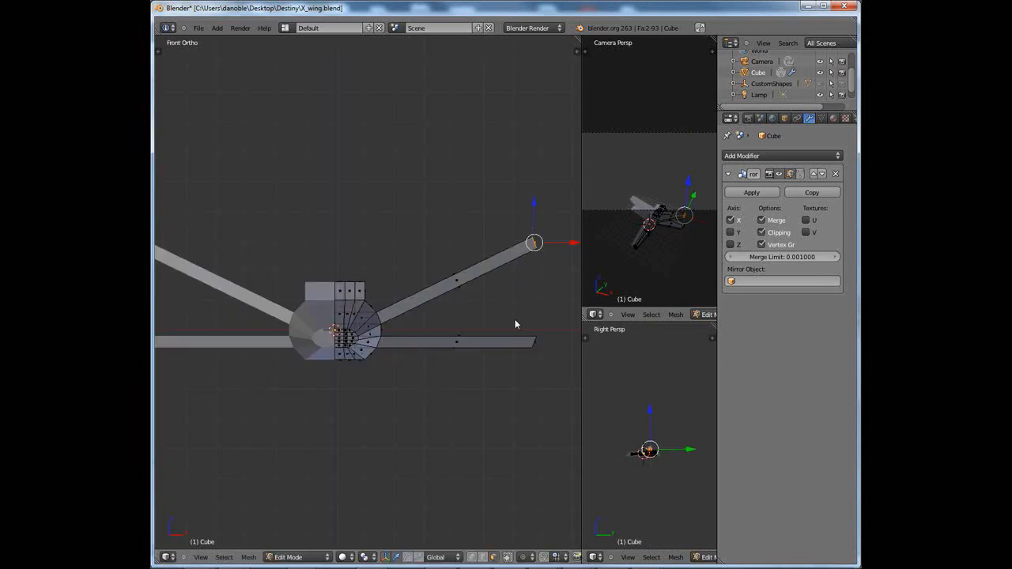
scroll(515, 320, "down", 2)
left_click_drag(487, 223, 485, 222)
right_click(485, 331)
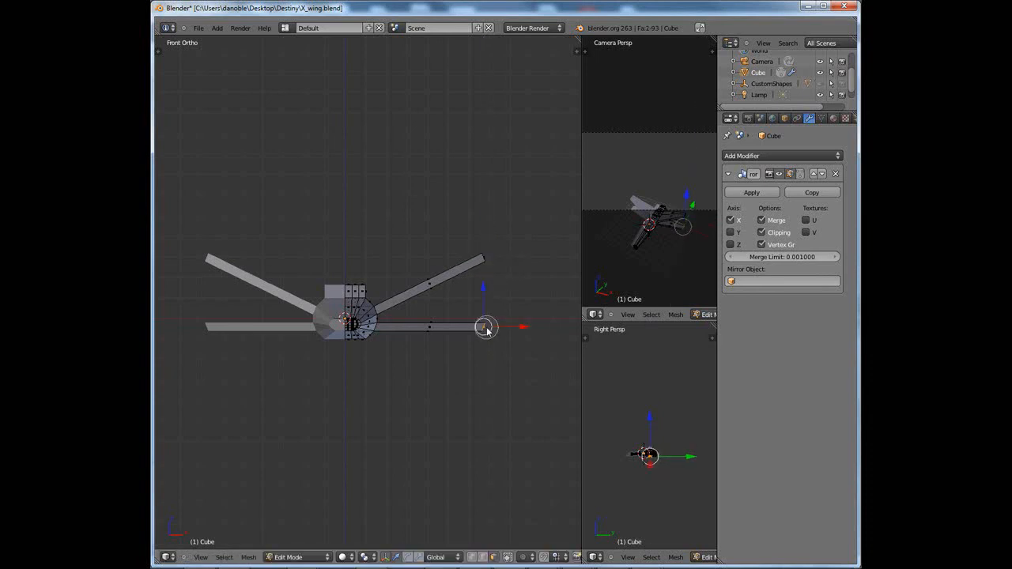
left_click_drag(485, 295, 483, 340)
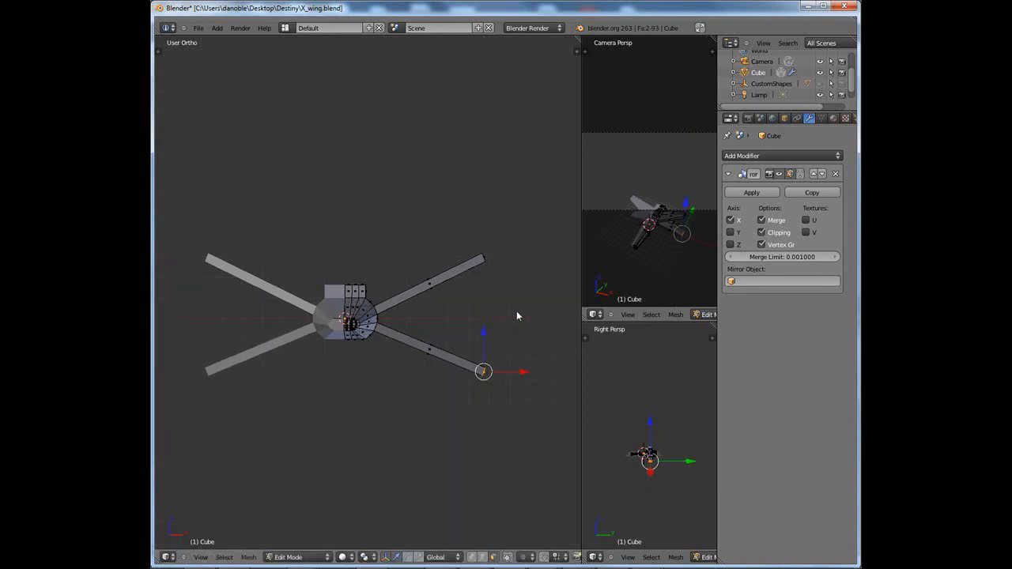
Clear the mesh selection and switch the spaceship to Object Mode
middle_click_drag(517, 311, 432, 332)
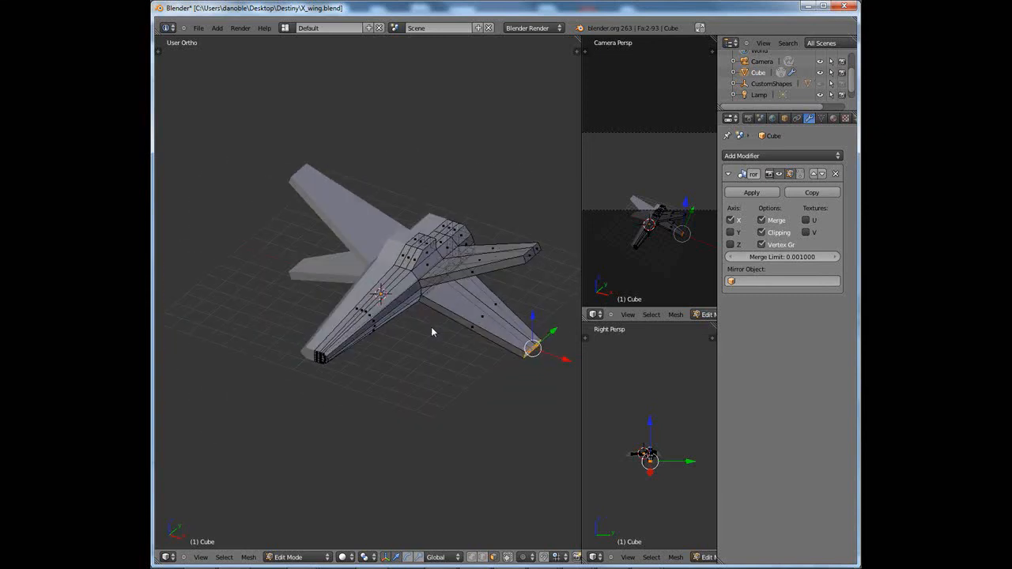
key("a")
key("a")
key("a")
key("a")
key("a")
key("Tab")
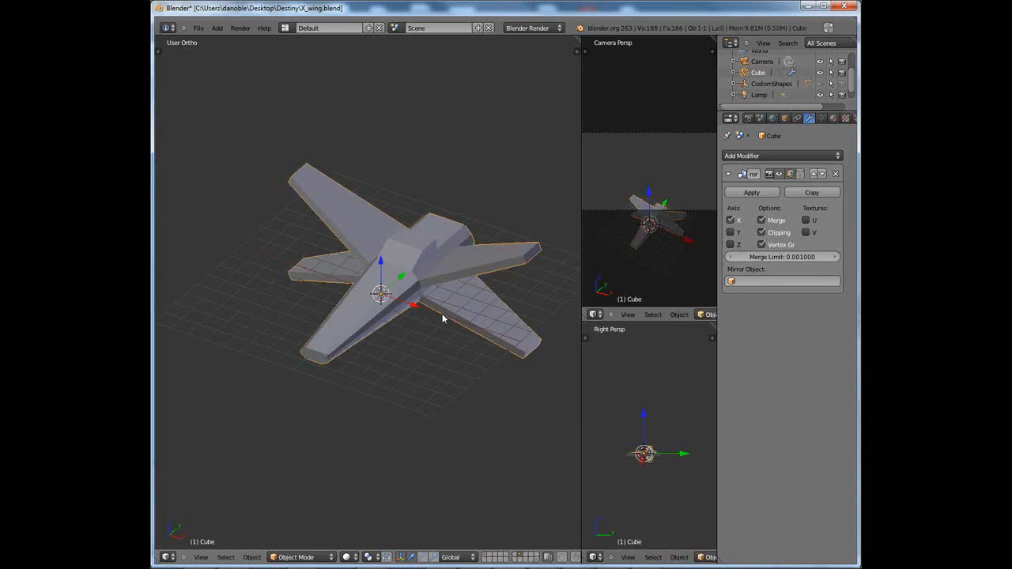
middle_click_drag(439, 327, 431, 352)
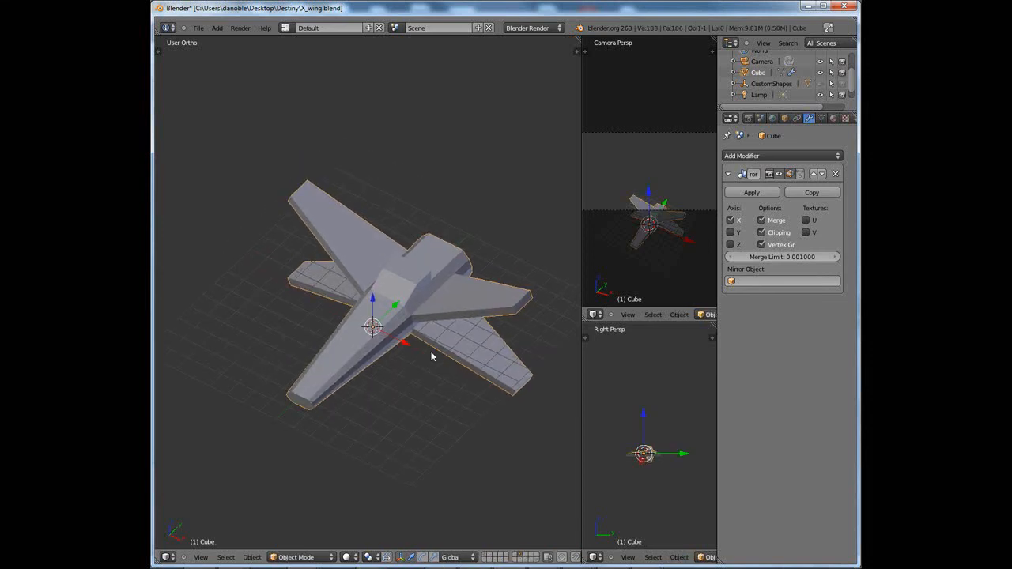
Add a Subdivision Surface modifier to the spaceship below its Mirror modifier
left_click(759, 157)
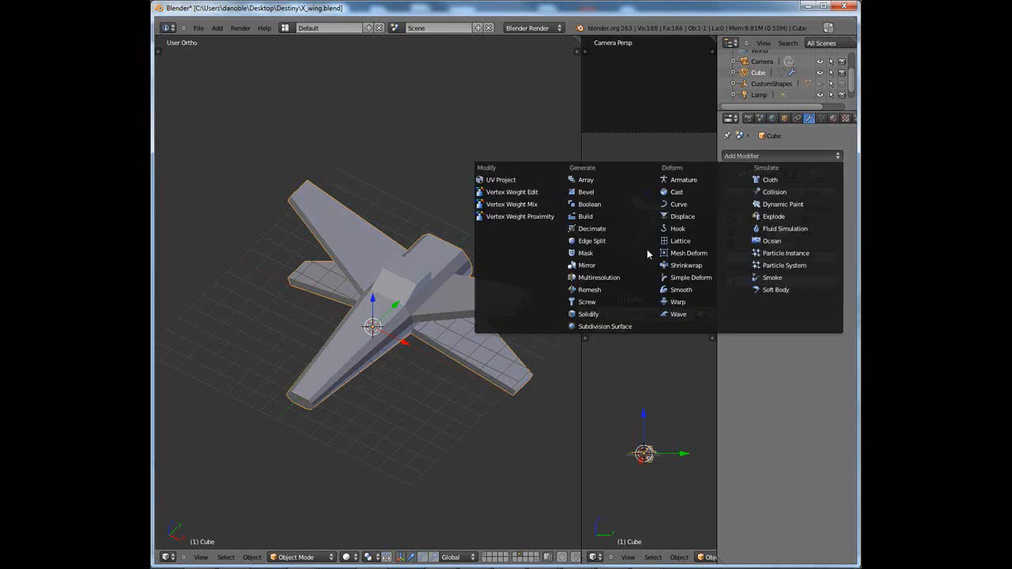
left_click(606, 325)
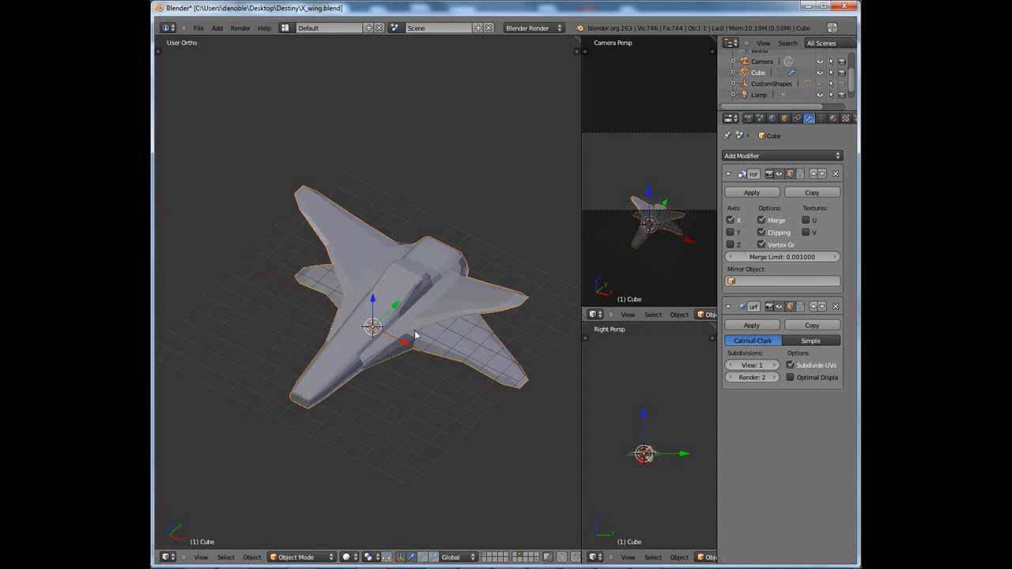
middle_click_drag(459, 338, 429, 340)
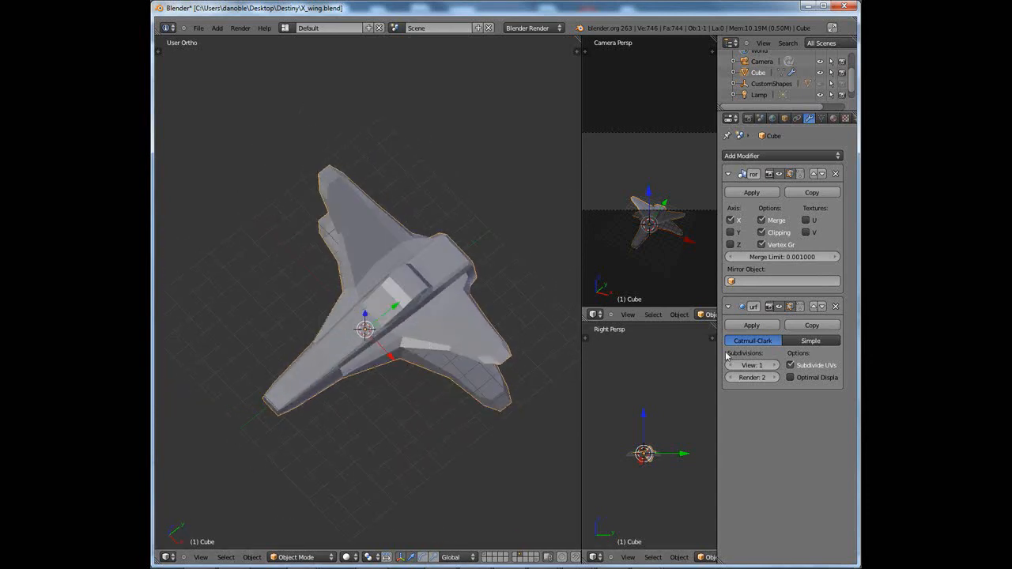
Try viewport subdivision levels up to 5 on the Subdivision Surface modifier, and settle on a View level of 2
left_click(775, 365)
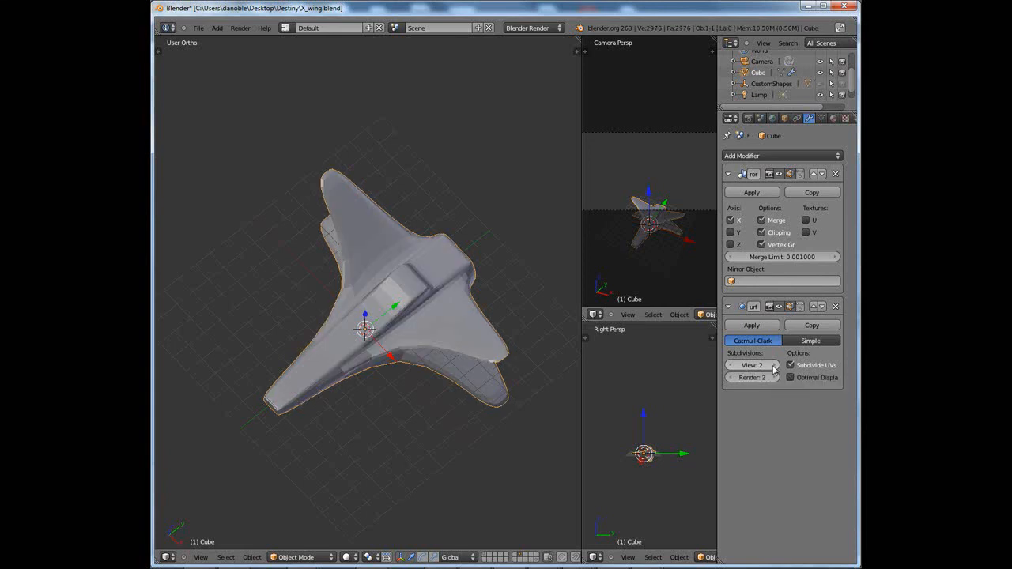
left_click(773, 366)
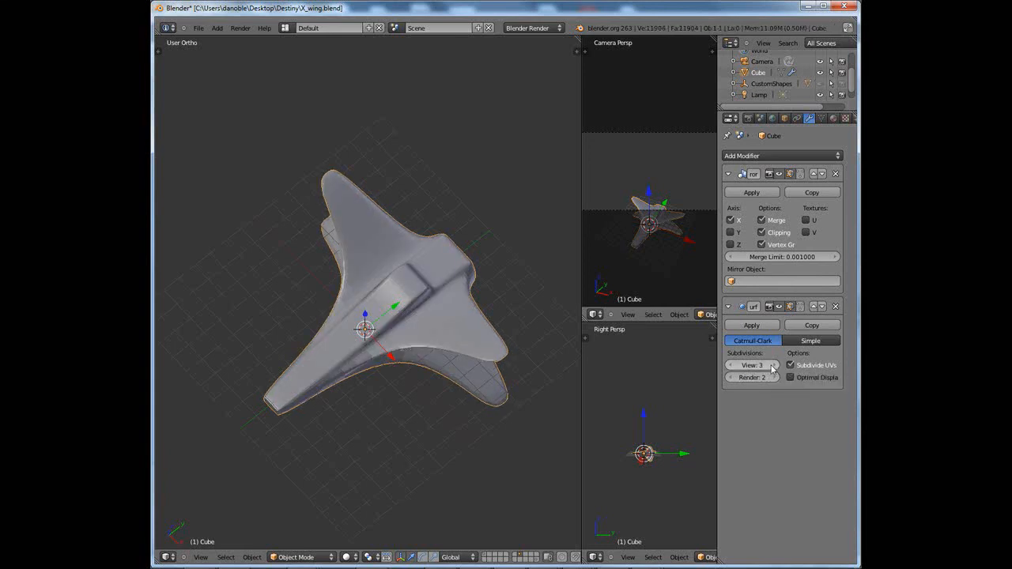
left_click(772, 367)
left_click(773, 366)
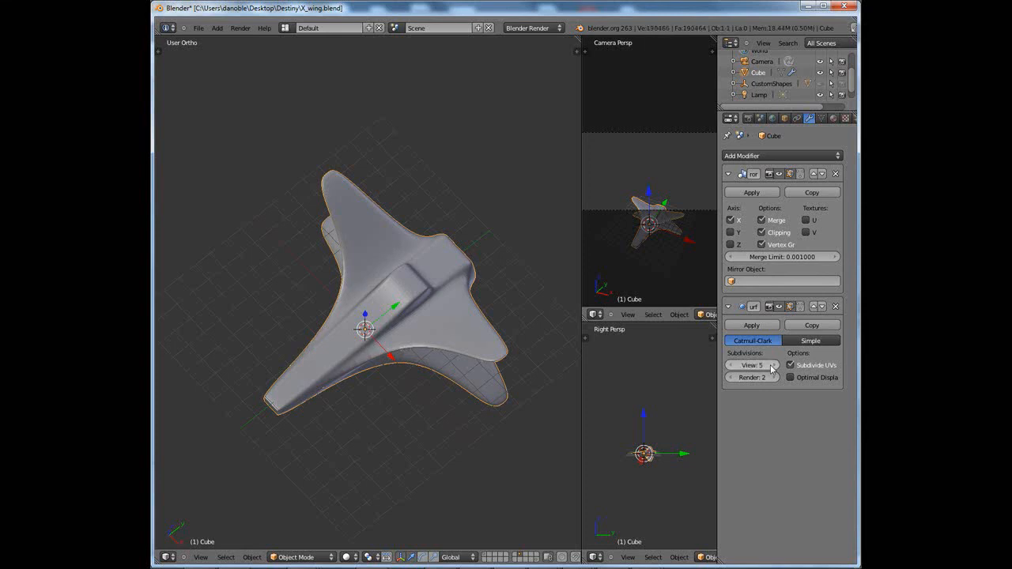
left_click(734, 366)
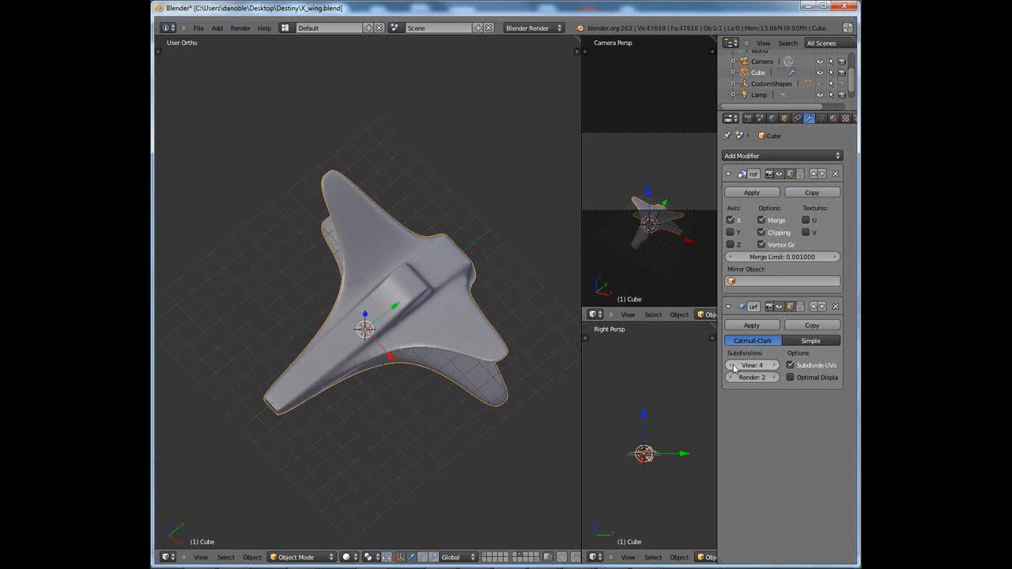
left_click(734, 367)
left_click(731, 365)
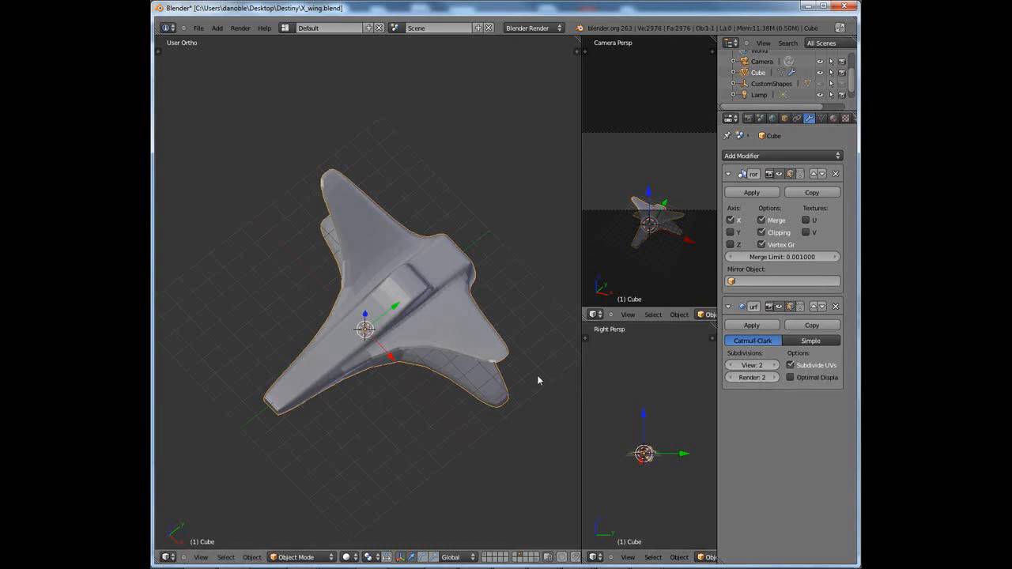
Examine the original mesh cage against the smoothed surface in Edit Mode, in solid and wireframe shading, and return to Object Mode
middle_click_drag(518, 383, 440, 361)
key("Tab")
scroll(439, 348, "up", 5)
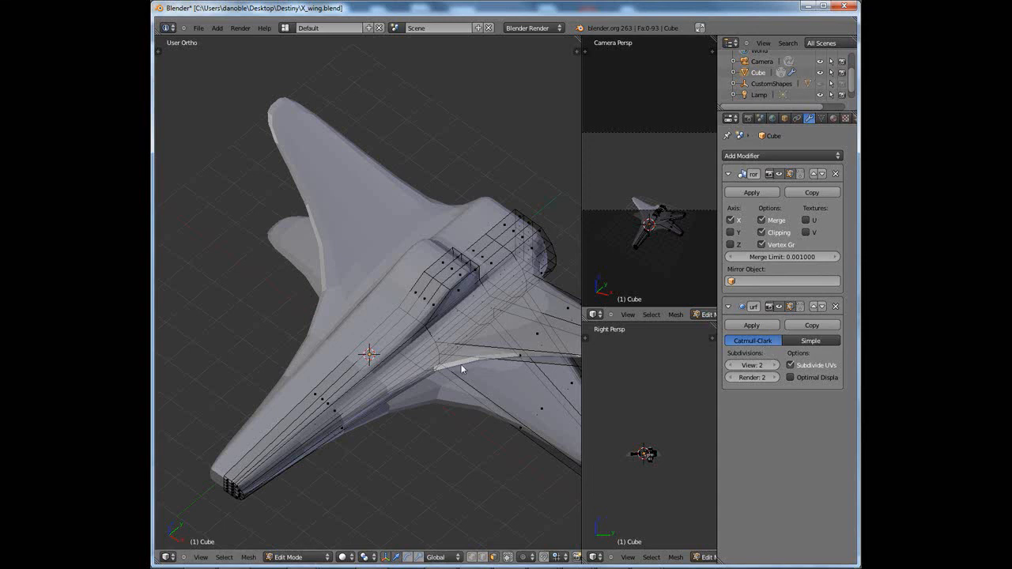
middle_click_drag(467, 362, 440, 382)
scroll(439, 368, "up", 4)
scroll(464, 355, "down", 3)
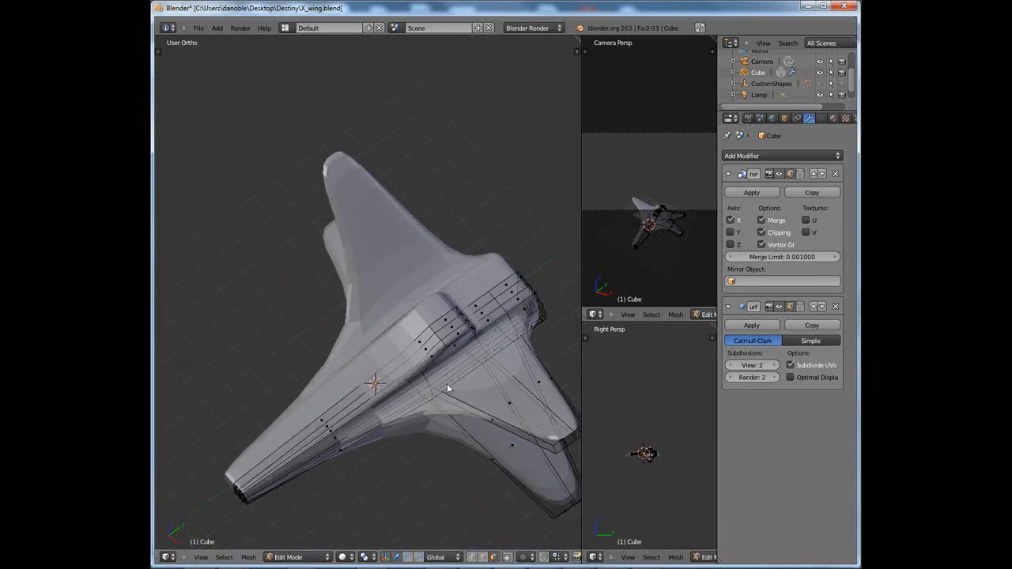
key("z")
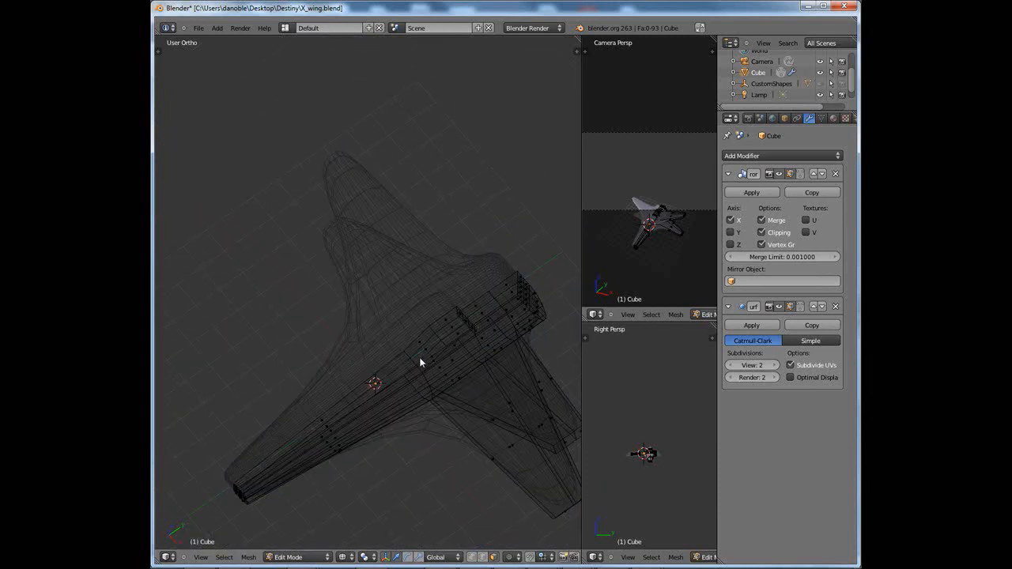
mouse_move(420, 361)
middle_mouse_down()
mouse_move(443, 361)
mouse_move(450, 385)
mouse_move(389, 309)
mouse_move(390, 280)
mouse_move(355, 303)
middle_mouse_up()
scroll(356, 299, "up", 5)
scroll(356, 289, "down", 5)
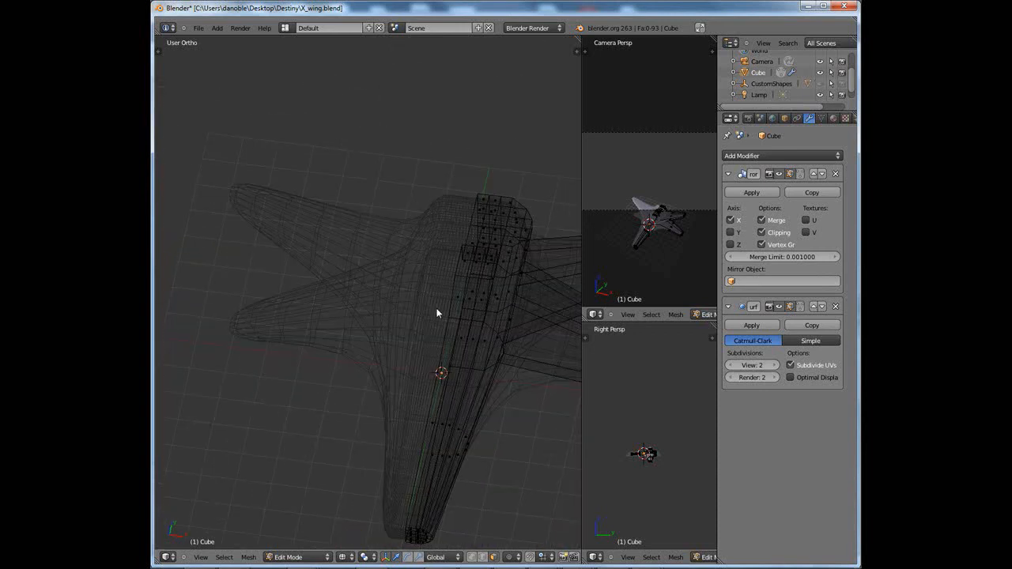
middle_click_drag(438, 312, 438, 365)
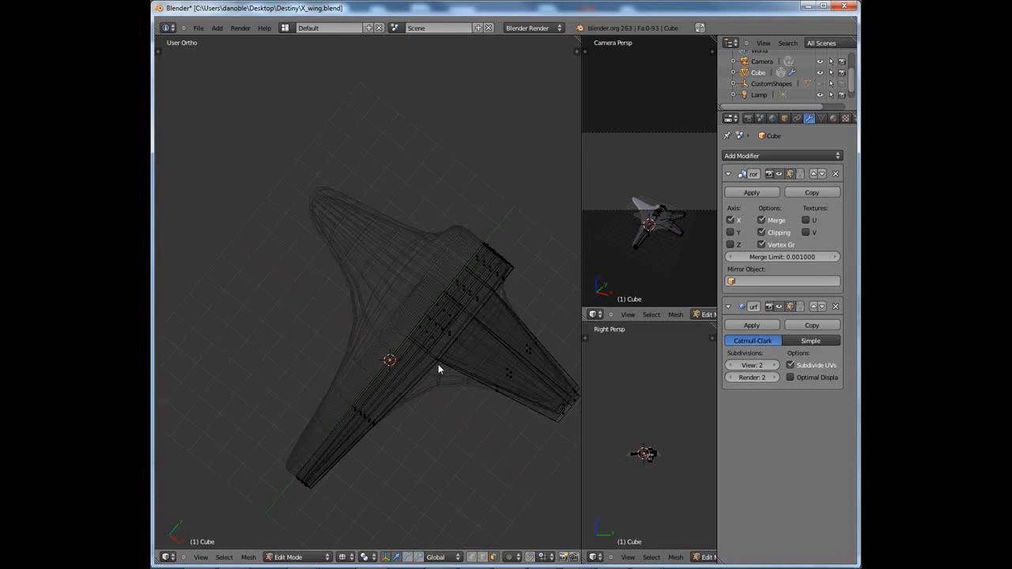
key("z")
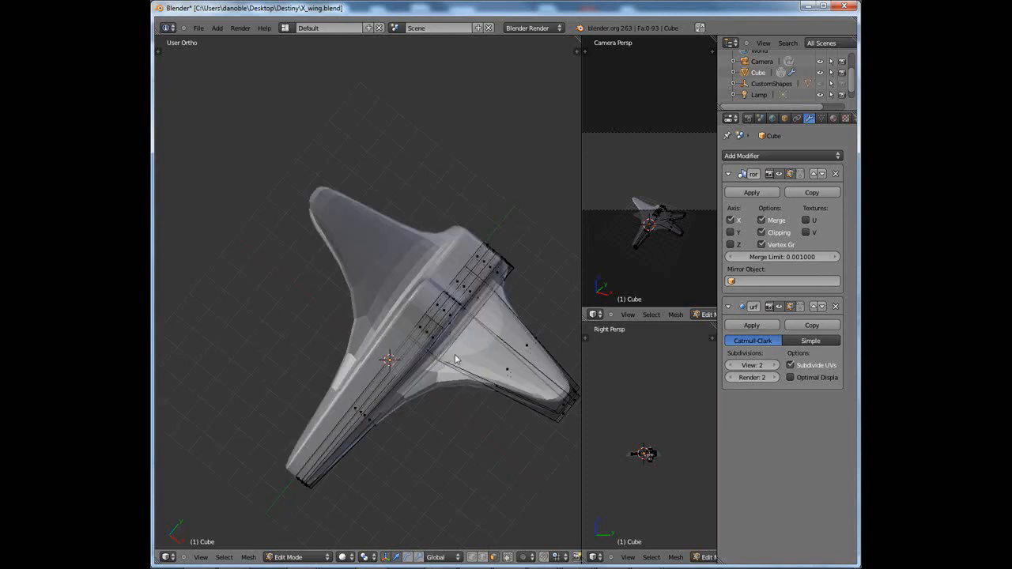
mouse_move(449, 360)
middle_mouse_down()
mouse_move(454, 326)
mouse_move(472, 335)
mouse_move(445, 299)
mouse_move(457, 332)
mouse_move(448, 340)
middle_mouse_up()
key("Tab")
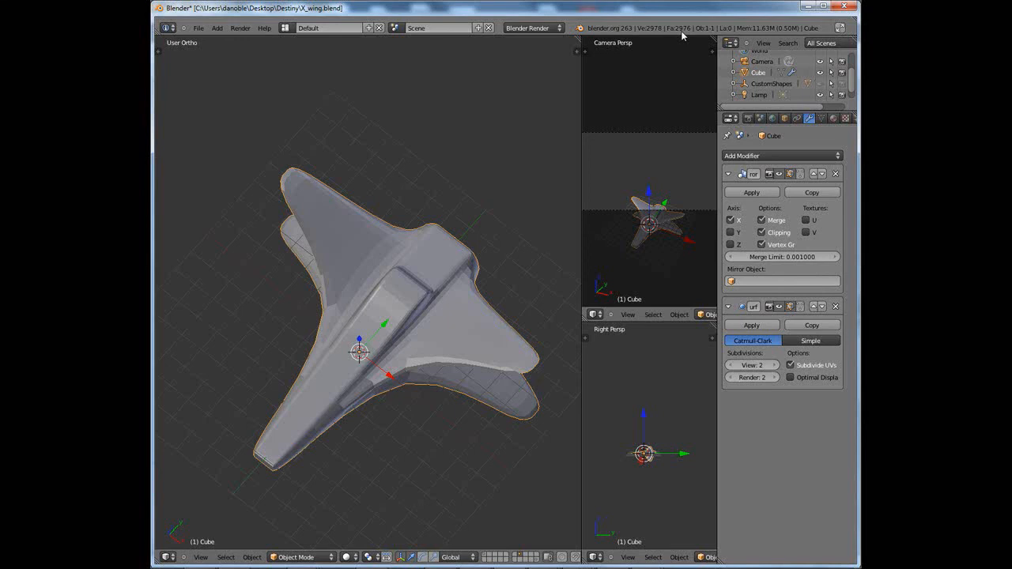
Compare the spaceship's shape and face count with the Subdivision Surface modifier hidden and shown in the viewport
left_click(780, 307)
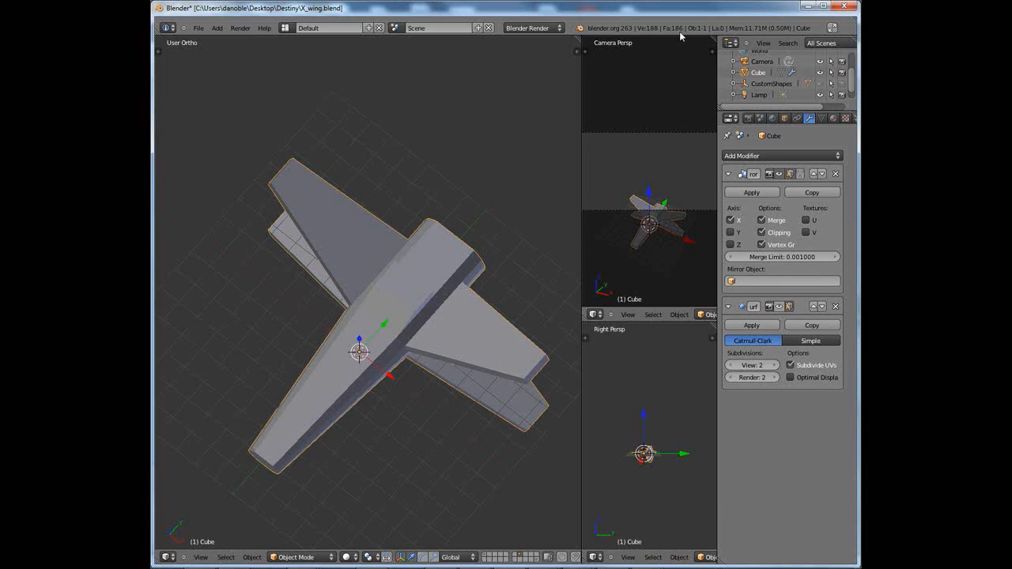
left_click(779, 310)
mouse_move(477, 370)
middle_mouse_down()
mouse_move(456, 241)
mouse_move(457, 375)
mouse_move(463, 388)
mouse_move(487, 389)
mouse_move(479, 288)
mouse_move(476, 389)
middle_mouse_up()
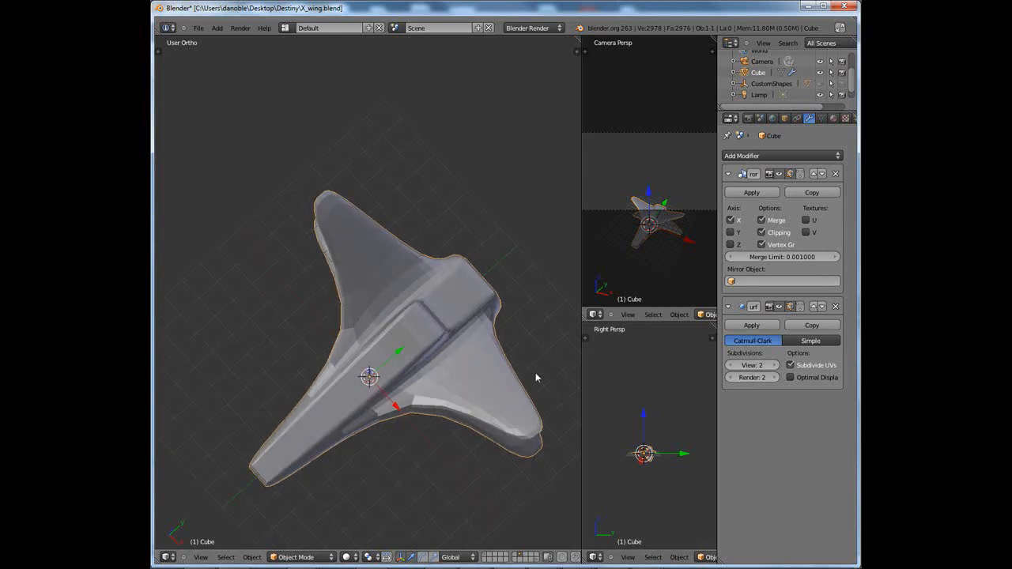
Apply smooth shading to the whole spaceship and inspect its surface from different angles
key("t")
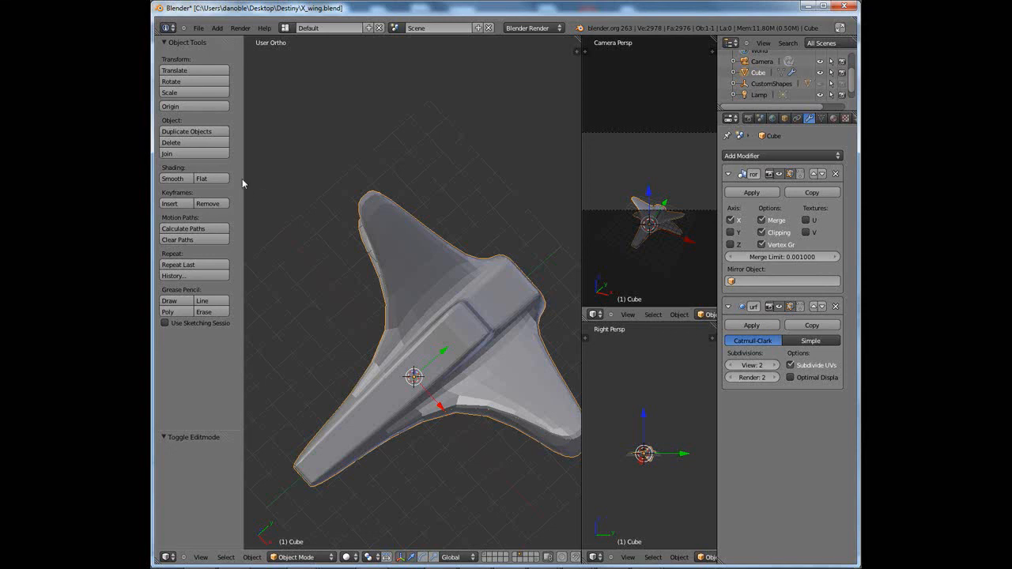
left_click(173, 178)
middle_click_drag(477, 357, 395, 277)
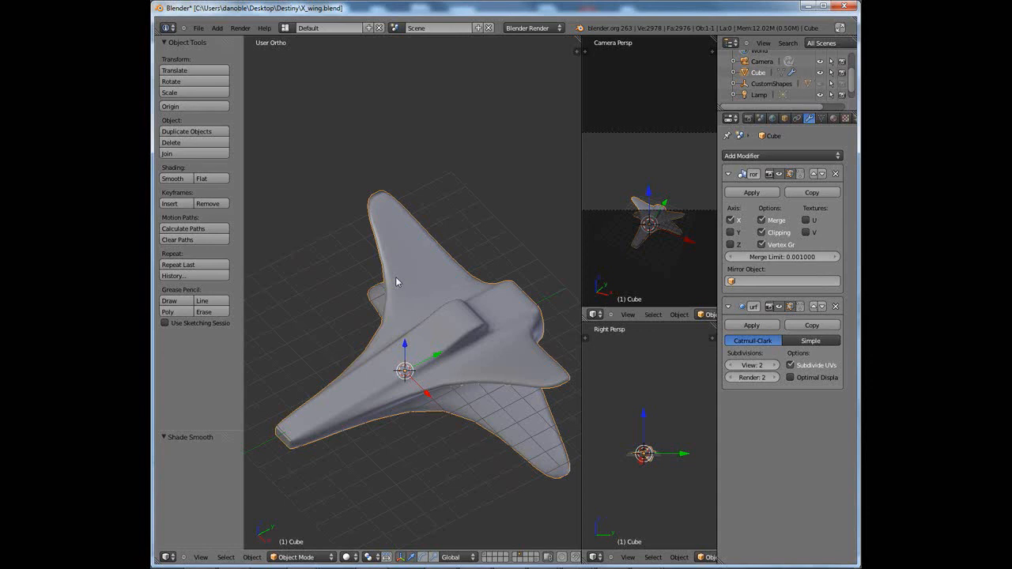
middle_click_drag(494, 359, 455, 361)
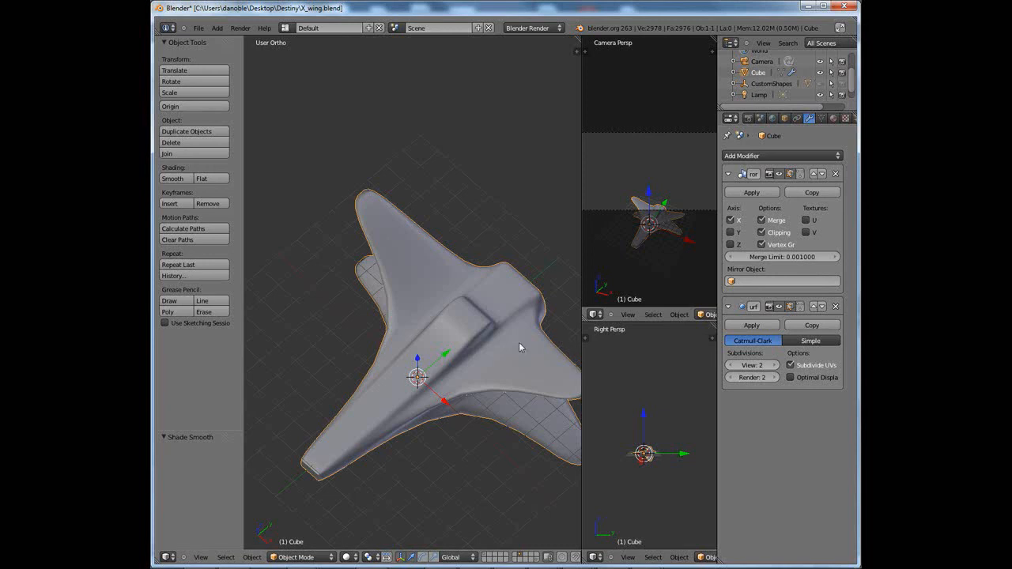
Remove the Subdivision Surface modifier and apply flat shading to the spaceship, then hide the tool shelf
middle_click_drag(497, 357, 490, 318)
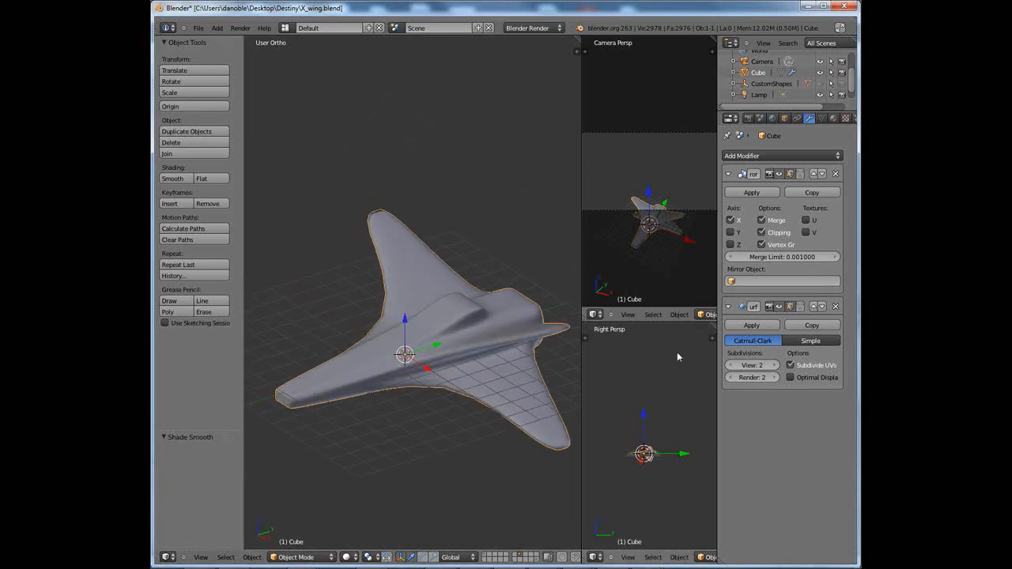
left_click(836, 307)
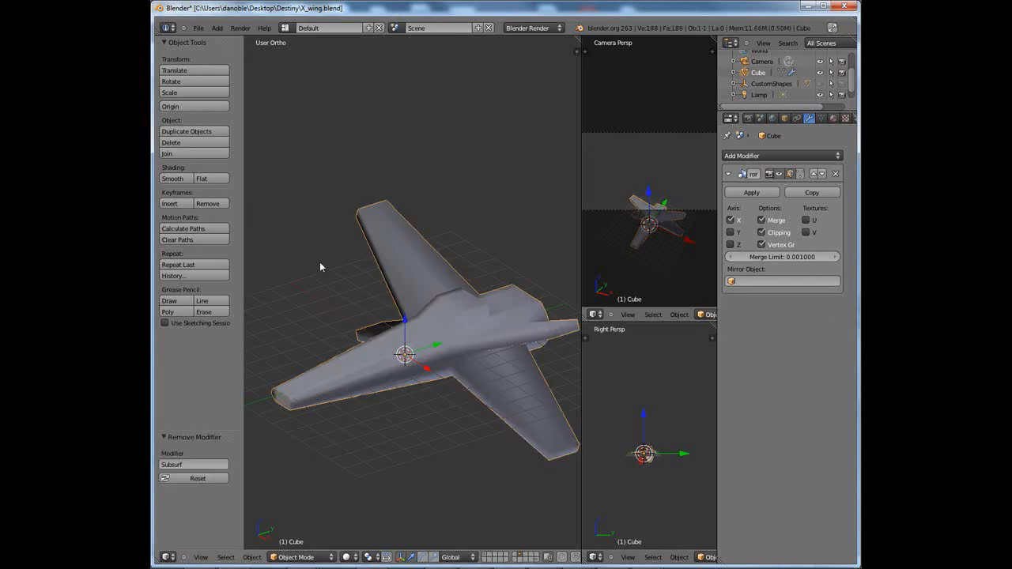
middle_click_drag(320, 266, 290, 226)
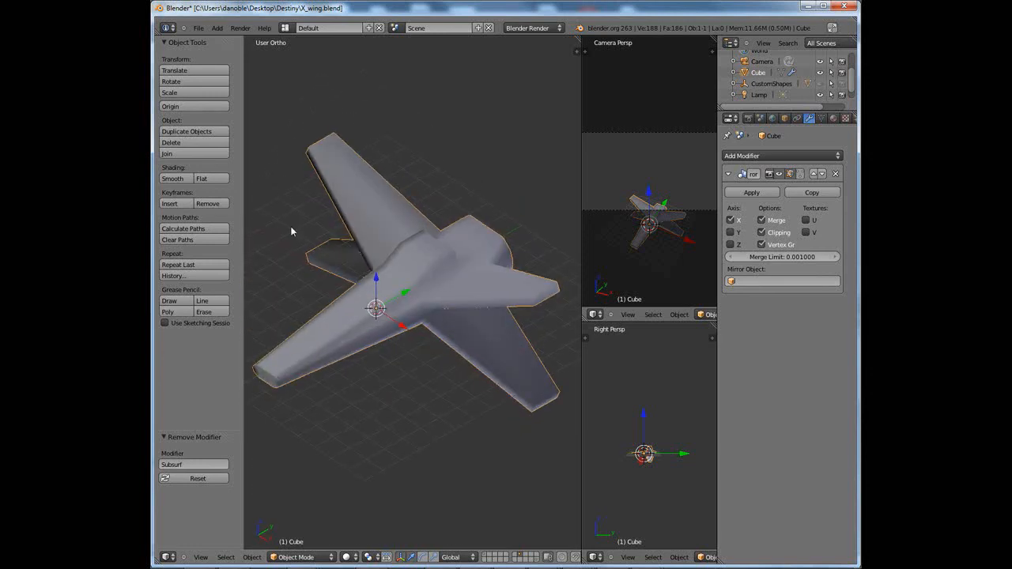
left_click(208, 181)
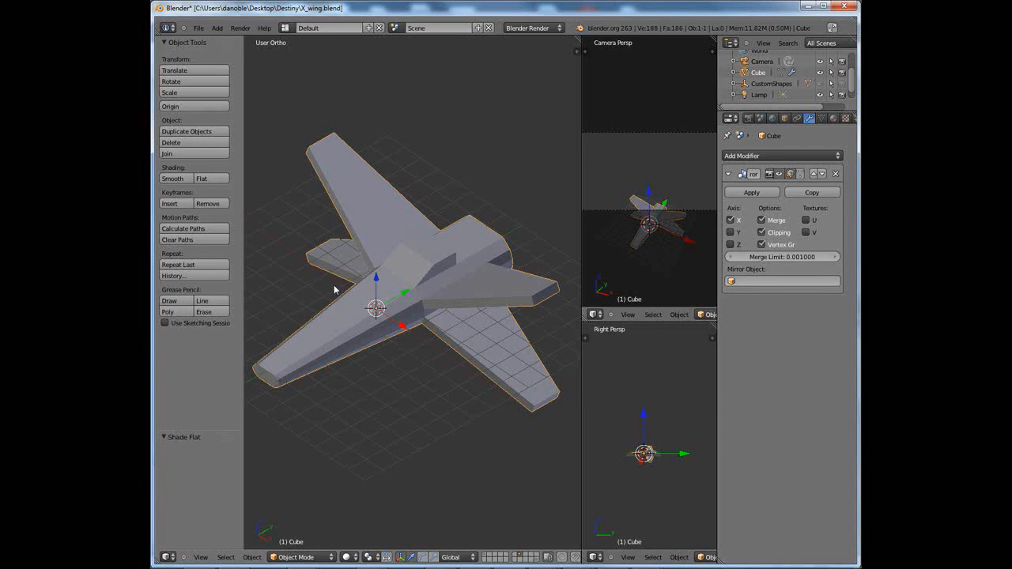
key("t")
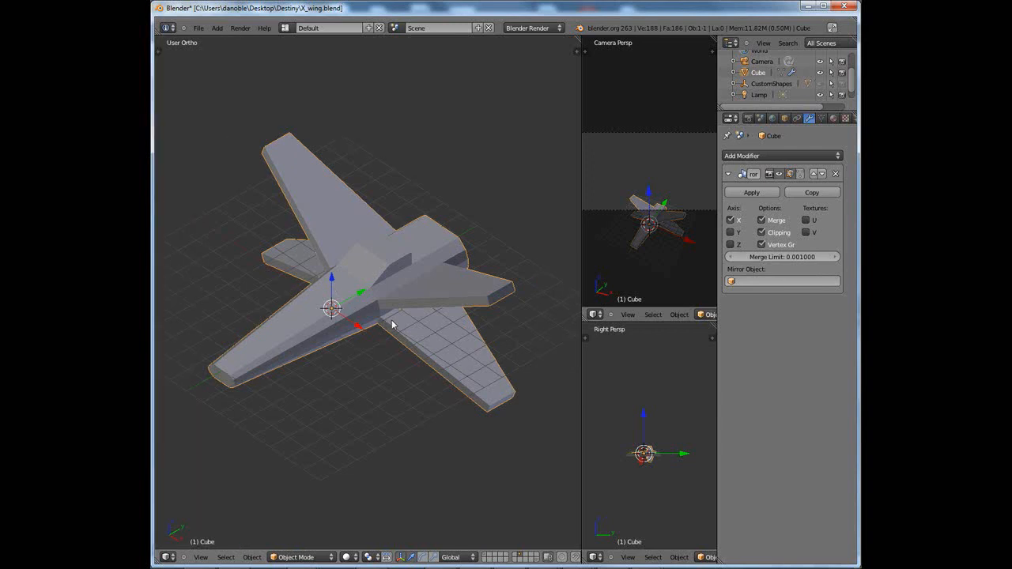
Select the end faces of the wingtips in Edit Mode from the top view and move them rearward along Y
middle_click_drag(392, 324, 367, 322)
key("Tab")
key("KP_7")
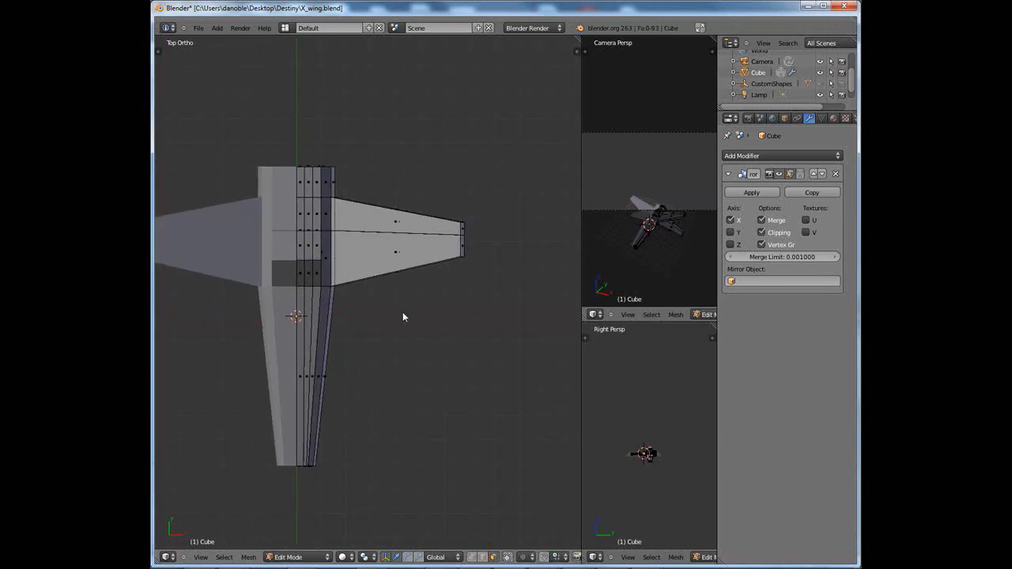
right_click(461, 230)
key("b")
left_click_drag(449, 203, 489, 280)
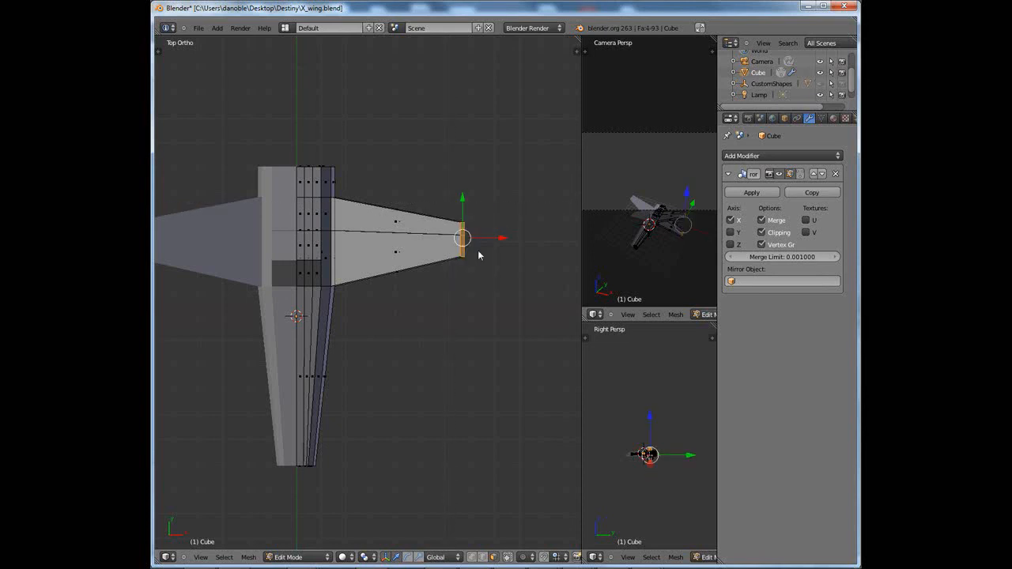
left_click_drag(465, 206, 459, 168)
Select all 15 end faces of the nose, extrude them in place and scale them down slightly to form a rim
middle_click_drag(460, 168, 440, 361)
scroll(439, 356, "up", 6)
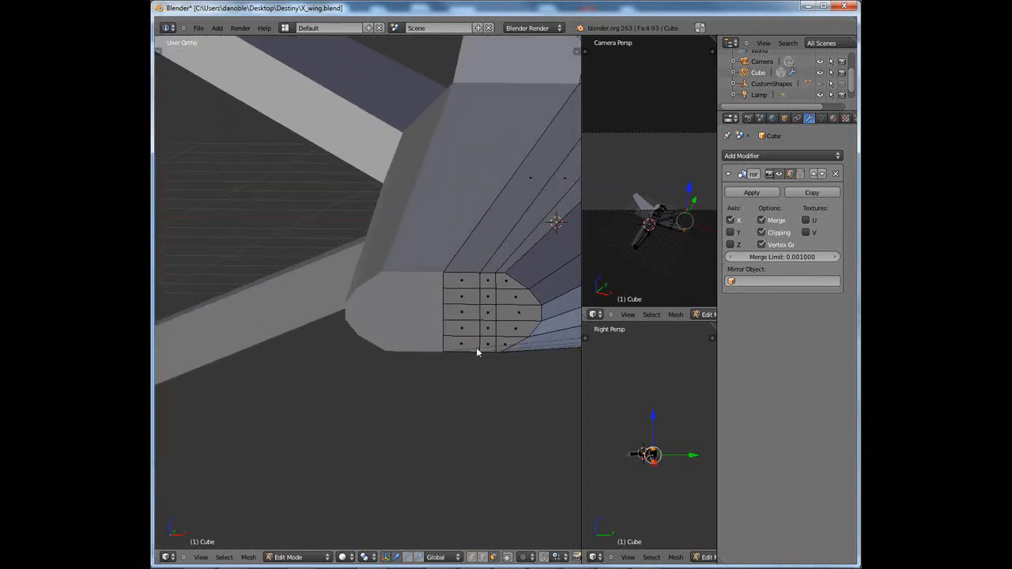
right_click(469, 288)
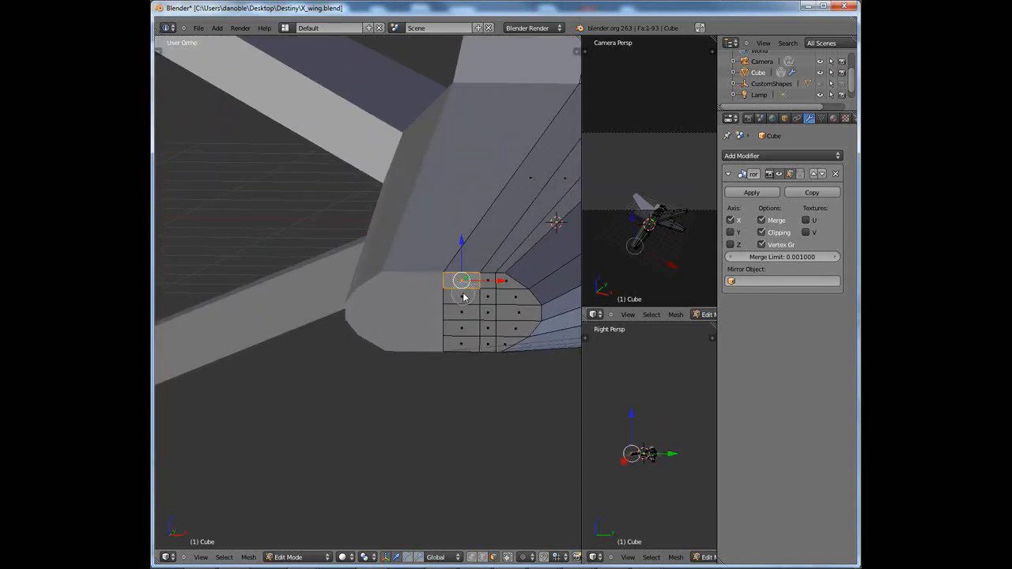
right_click(466, 295, "shift")
right_click(514, 294, "shift")
right_click(512, 329, "shift")
mouse_move(512, 336)
left_mouse_down()
mouse_move(463, 320)
mouse_move(456, 339)
mouse_move(501, 293)
left_mouse_up()
right_click(500, 293)
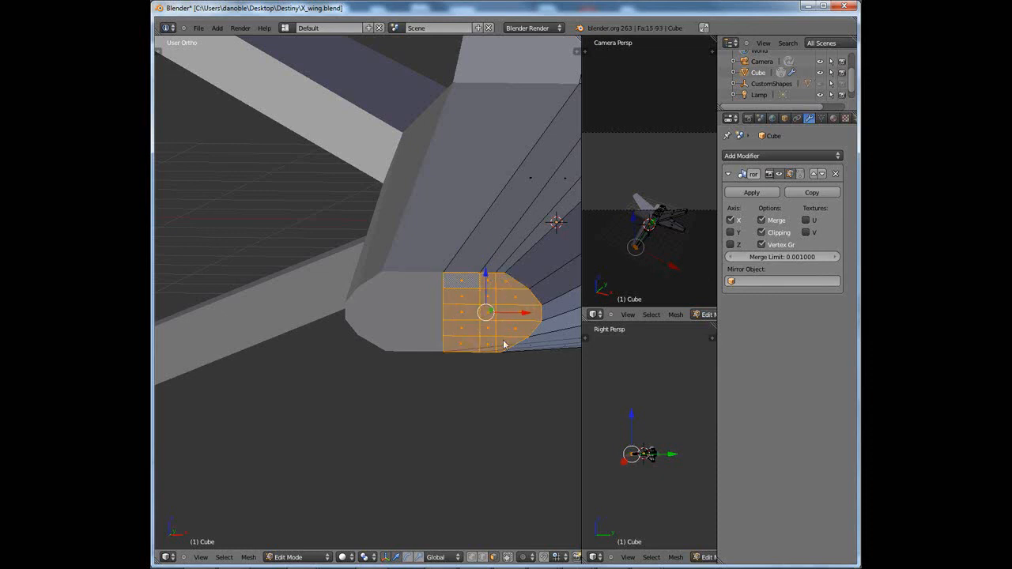
mouse_move(495, 330)
middle_mouse_down()
mouse_move(476, 333)
mouse_move(422, 301)
mouse_move(414, 334)
middle_mouse_up()
key("e")
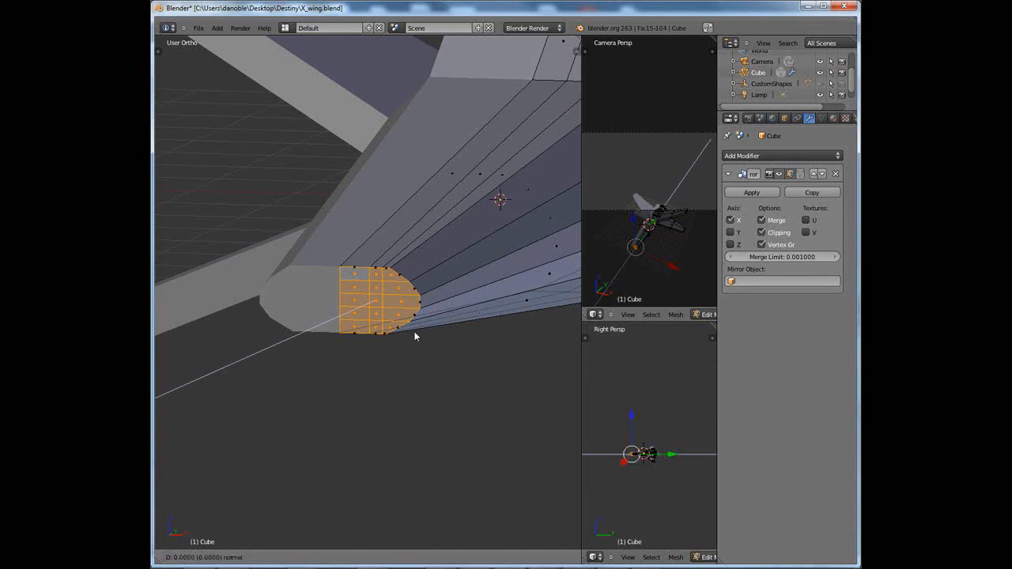
right_click(414, 336)
key("s")
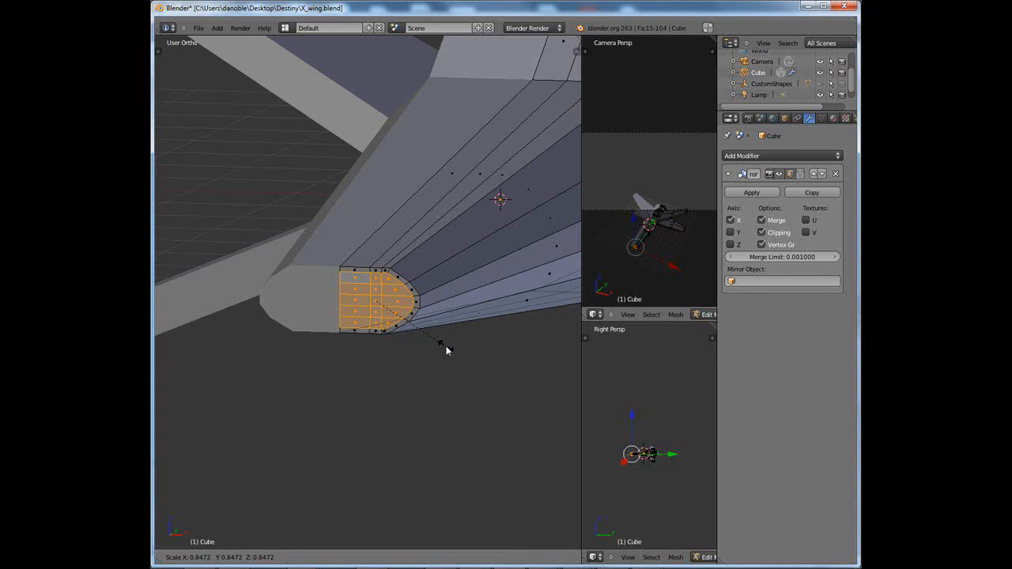
left_click(436, 345)
Extrude the inner nose faces about 0.96 inward to hollow out the nose, deselect everything and return to Object Mode
key("e")
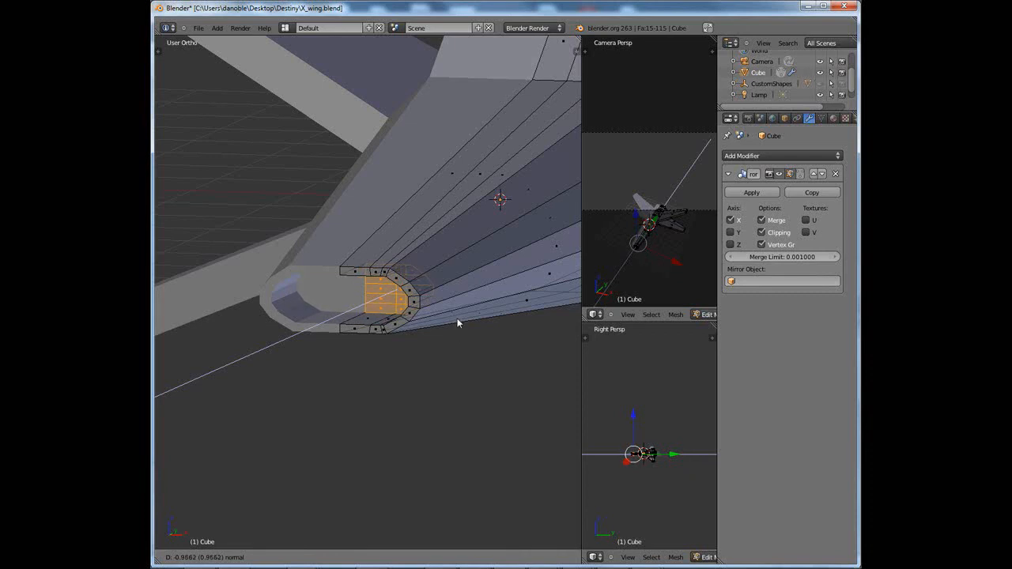
left_click(457, 320)
middle_click_drag(457, 320, 461, 343)
key("a")
key("Tab")
scroll(434, 340, "down", 2)
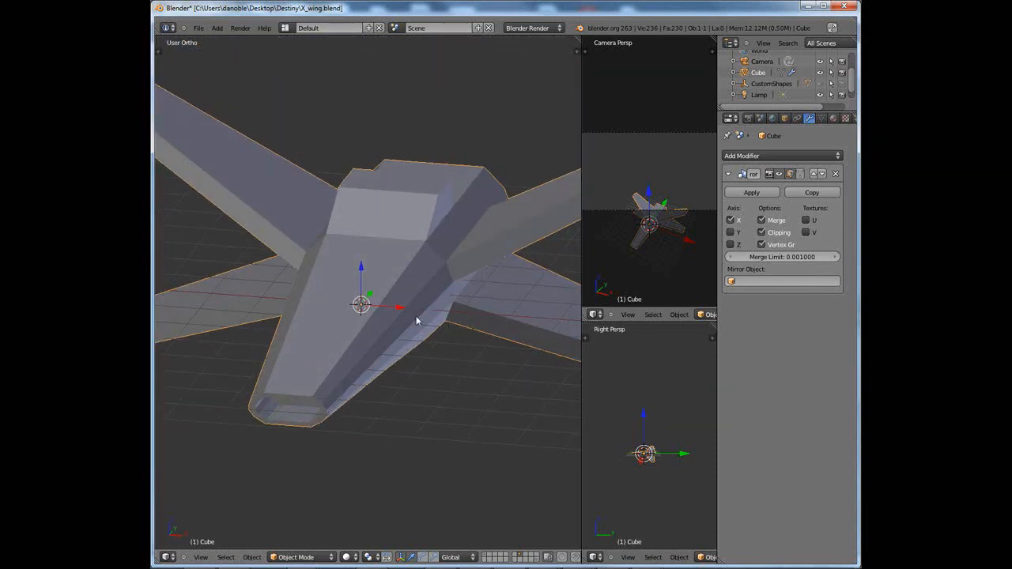
Select the vertices along the cockpit's top edge in Edit Mode, using vertex selection in the front view
middle_click_drag(416, 319, 441, 261)
key("Tab")
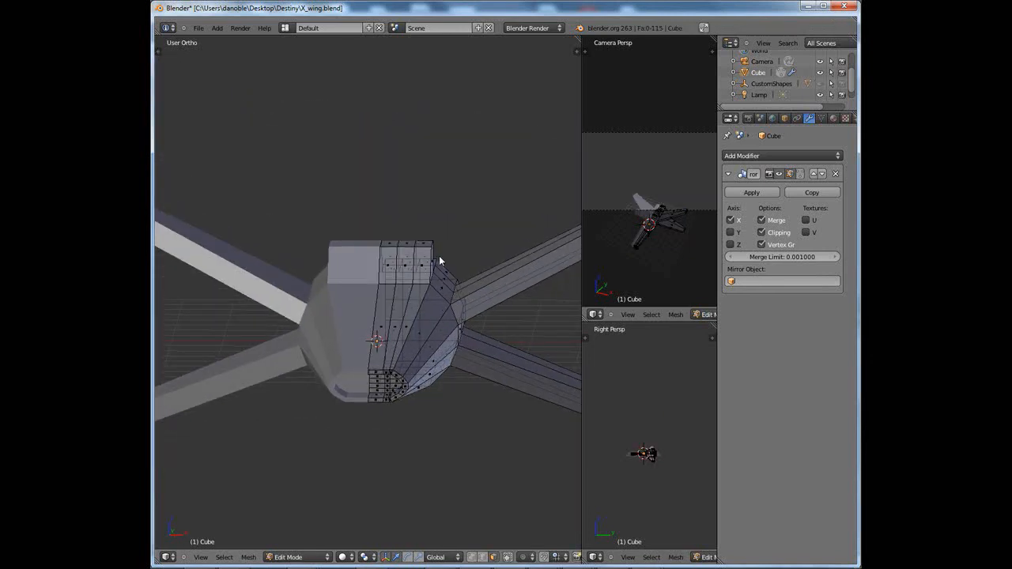
key("KP_1")
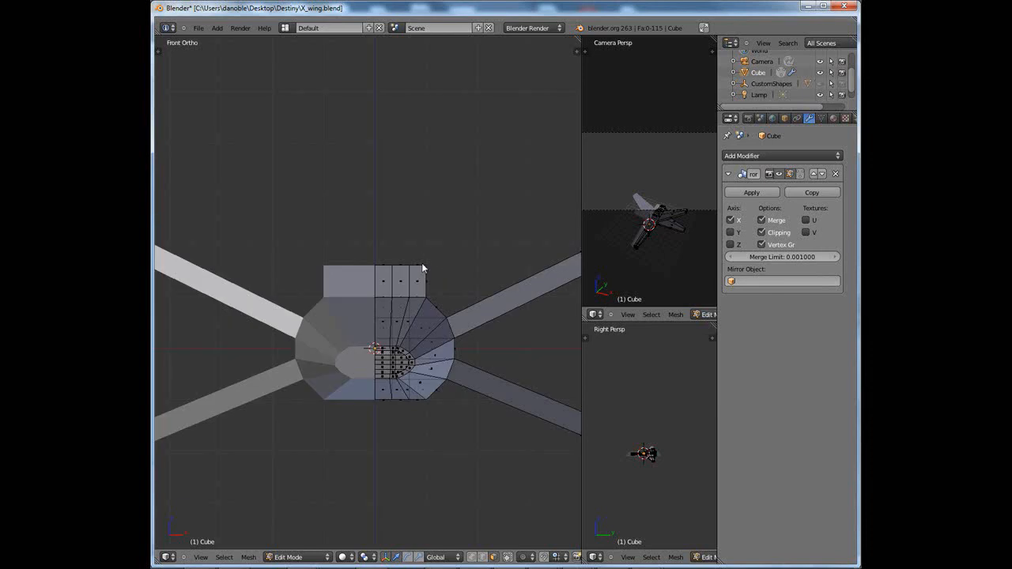
left_click(473, 557)
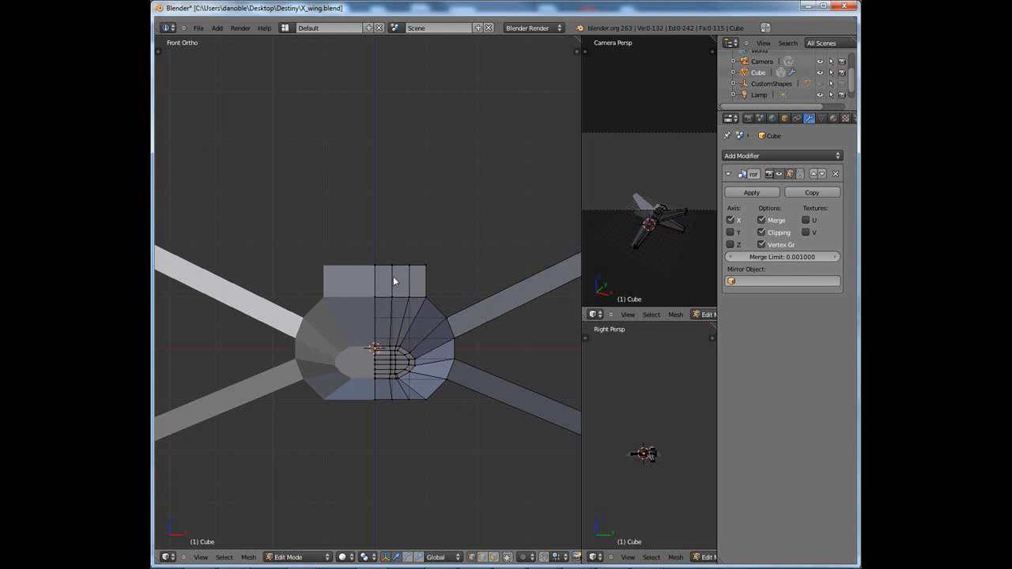
right_click(429, 277)
key("b")
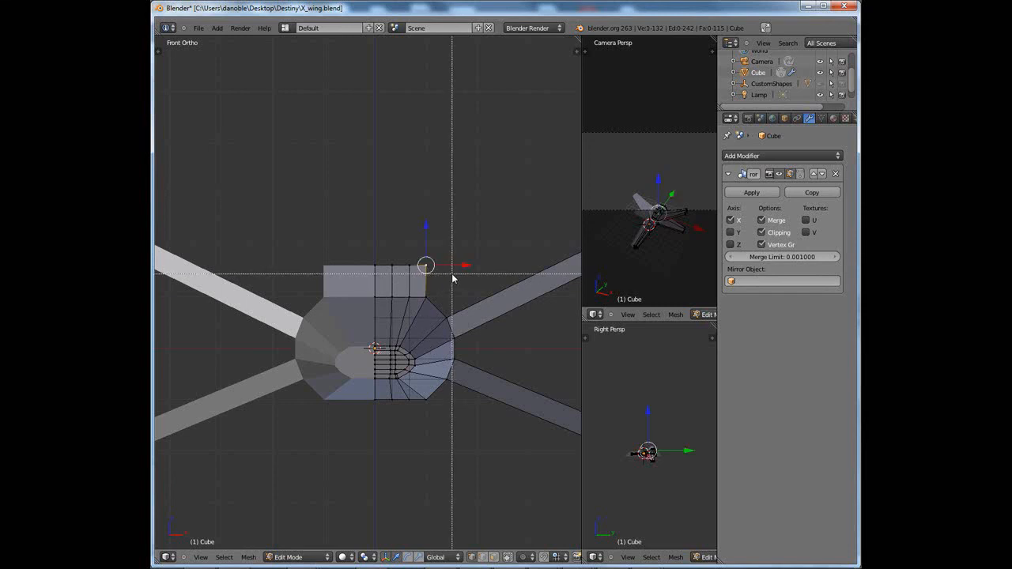
left_click_drag(452, 275, 340, 252)
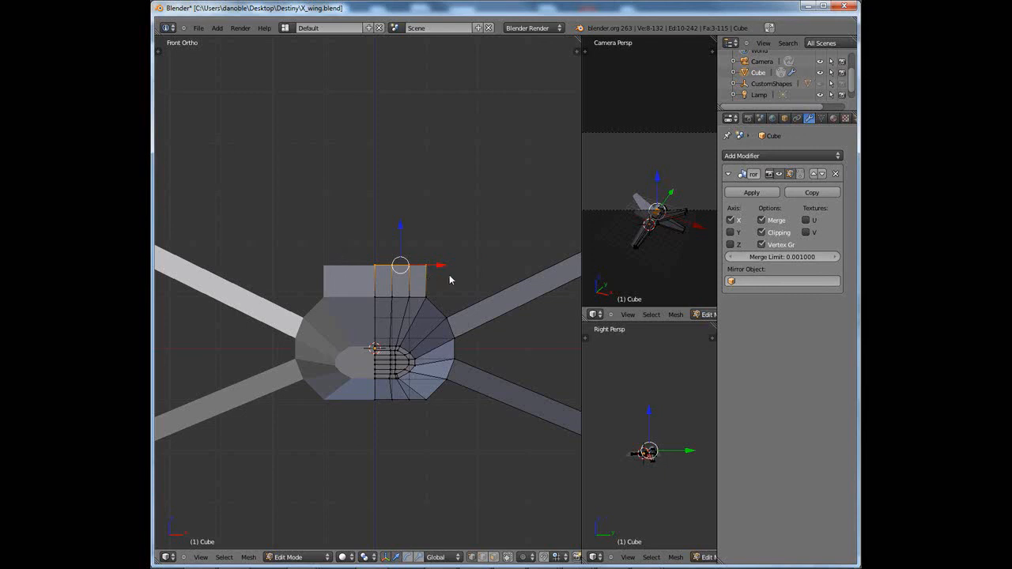
key("s")
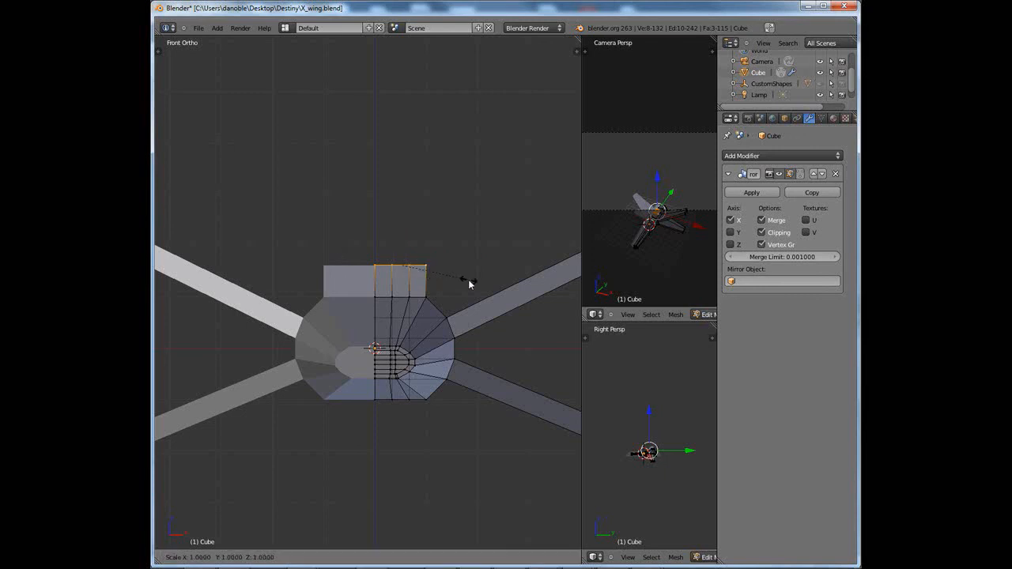
key("x")
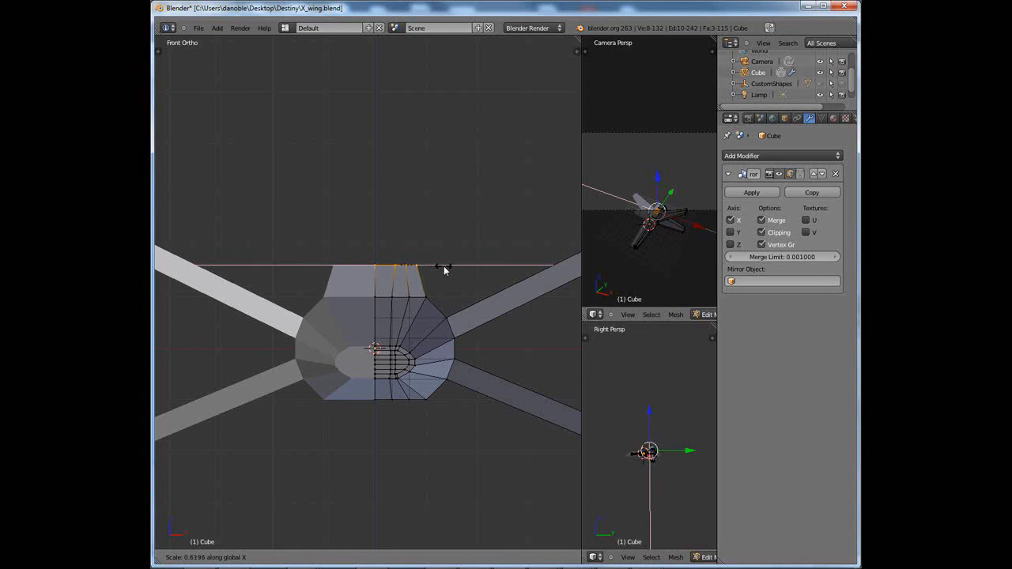
right_click(440, 265)
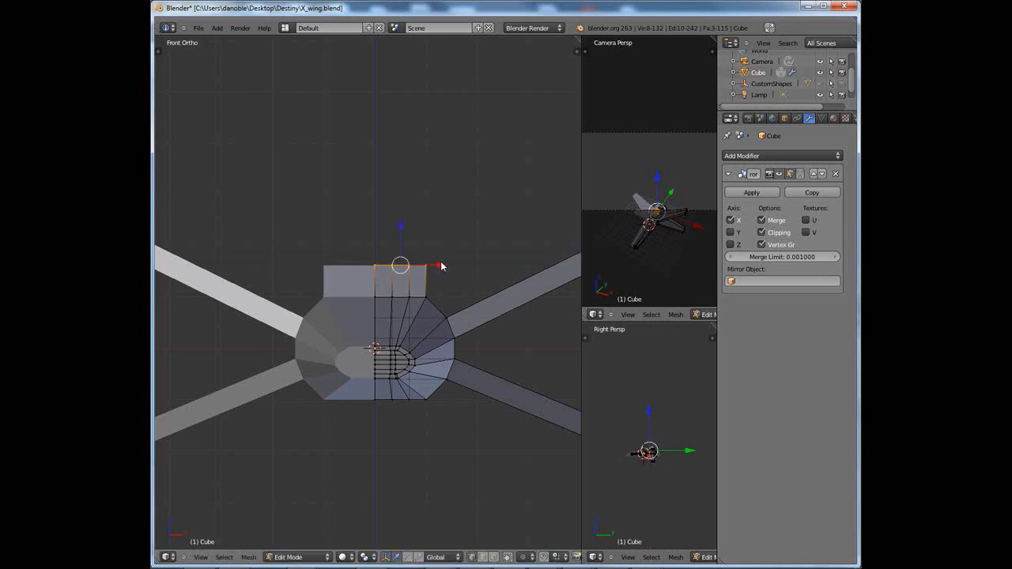
Deselect the cockpit top's centreline vertices and narrow the top by moving and scaling the remaining vertices along X
left_click(364, 557)
left_click(369, 510)
right_click(375, 265, "shift")
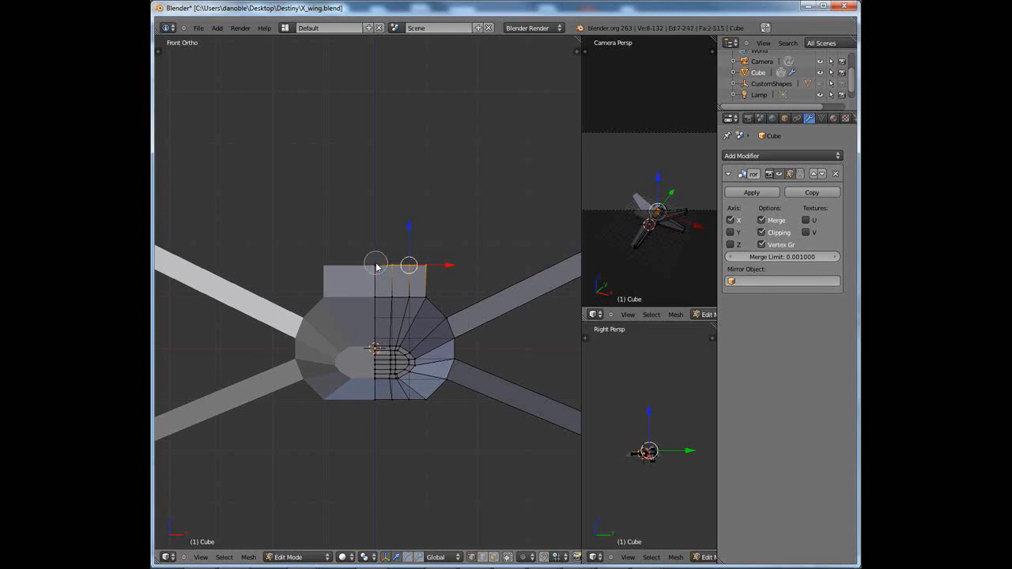
left_click_drag(444, 264, 439, 269)
key("s")
key("x")
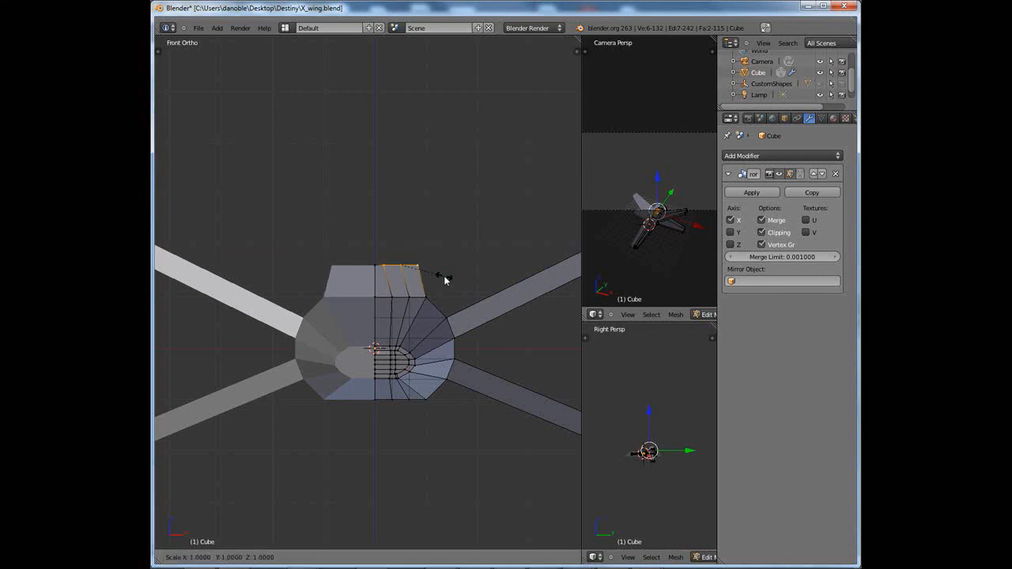
left_click(431, 267)
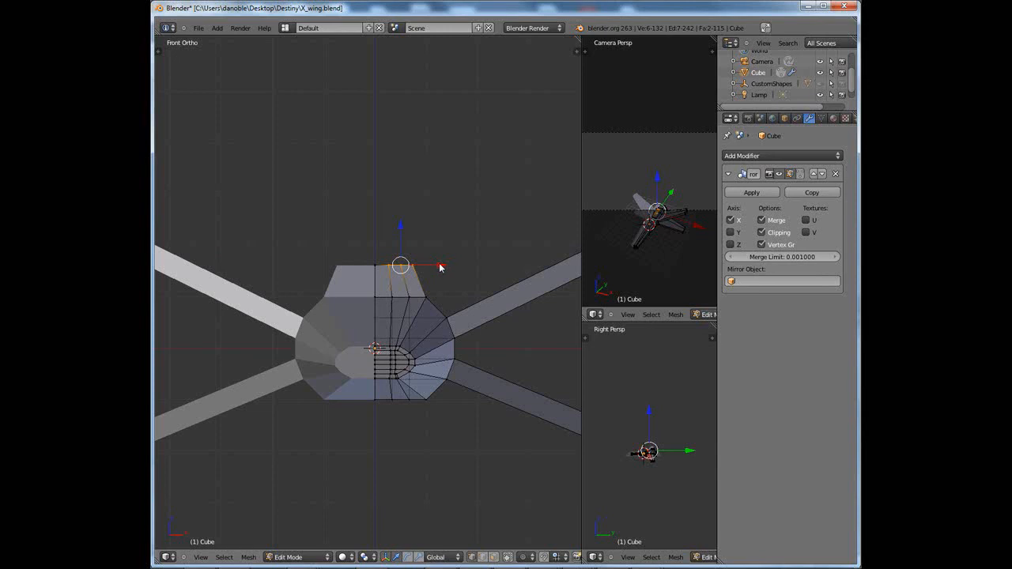
left_click_drag(440, 265, 432, 262)
left_click(433, 268)
Select the three sloping windshield faces at the cockpit's front, extrude them in place and scale them to about 0.9
middle_click_drag(433, 268, 445, 324)
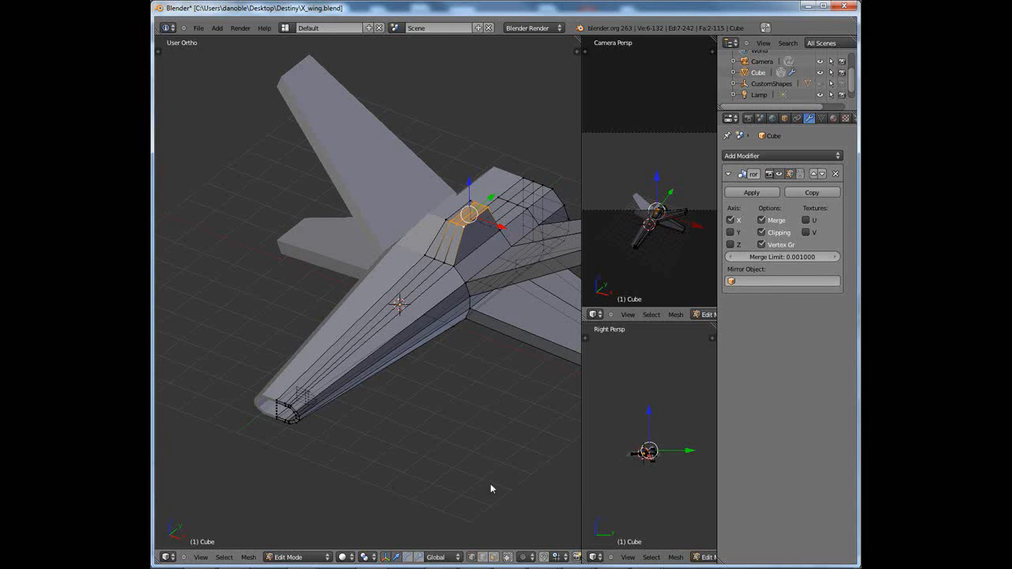
left_click(493, 558)
middle_click_drag(472, 388, 461, 424)
scroll(461, 425, "up", 3)
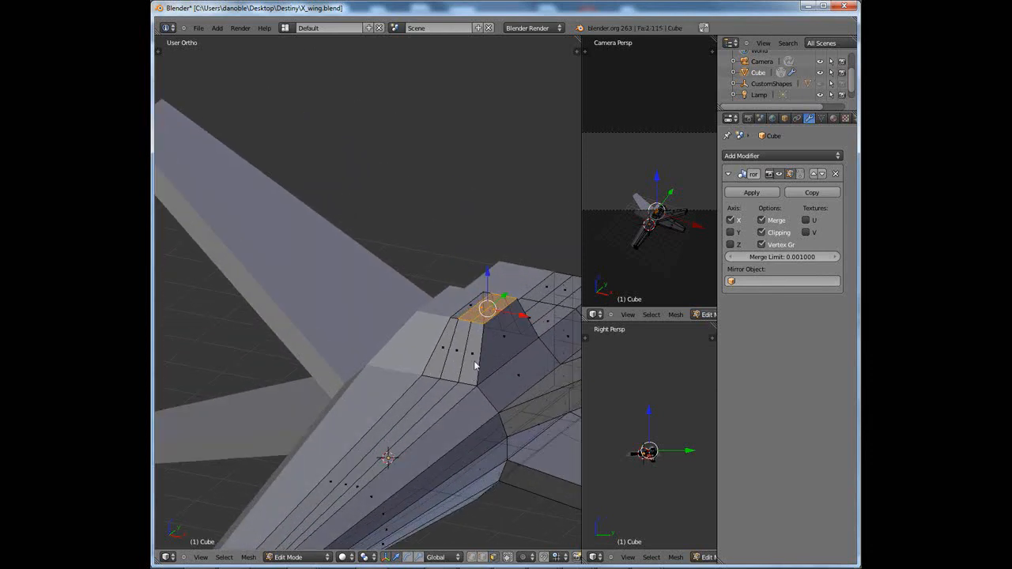
right_click(457, 348)
right_click(442, 354, "shift")
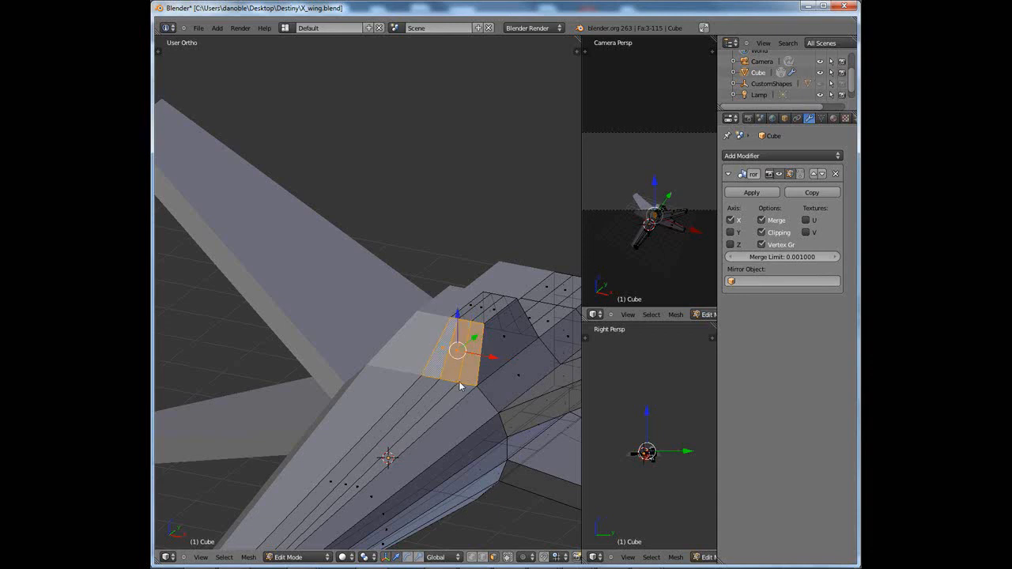
middle_click_drag(459, 383, 390, 346)
scroll(466, 394, "up", 2)
scroll(440, 379, "up", 1)
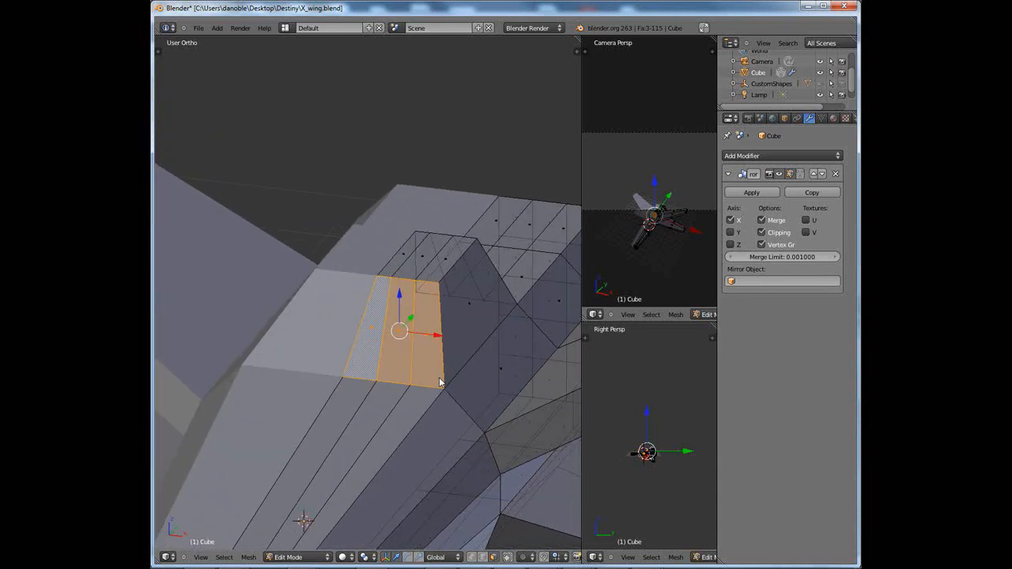
key("e")
right_click(442, 386)
key("s")
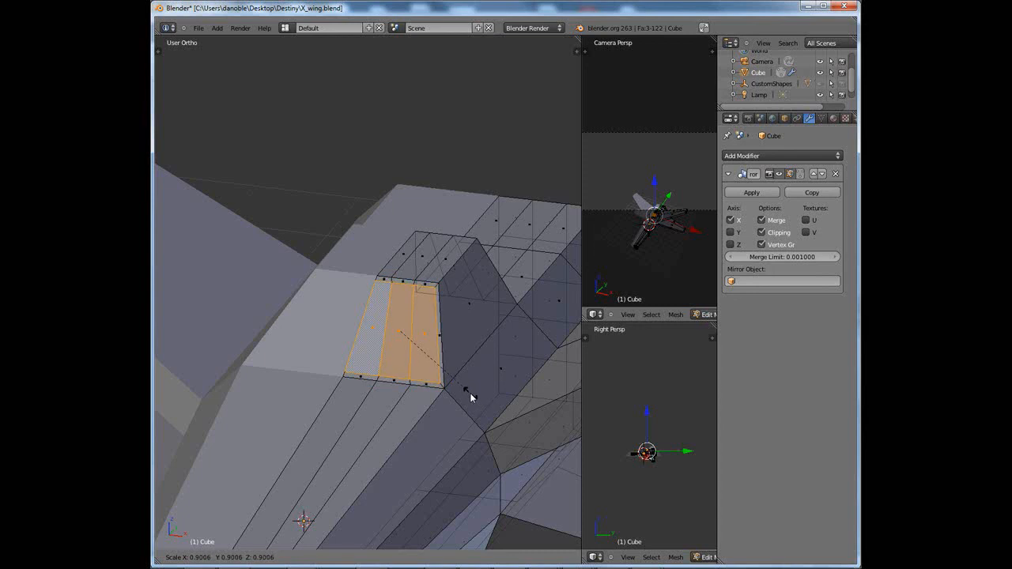
left_click(468, 391)
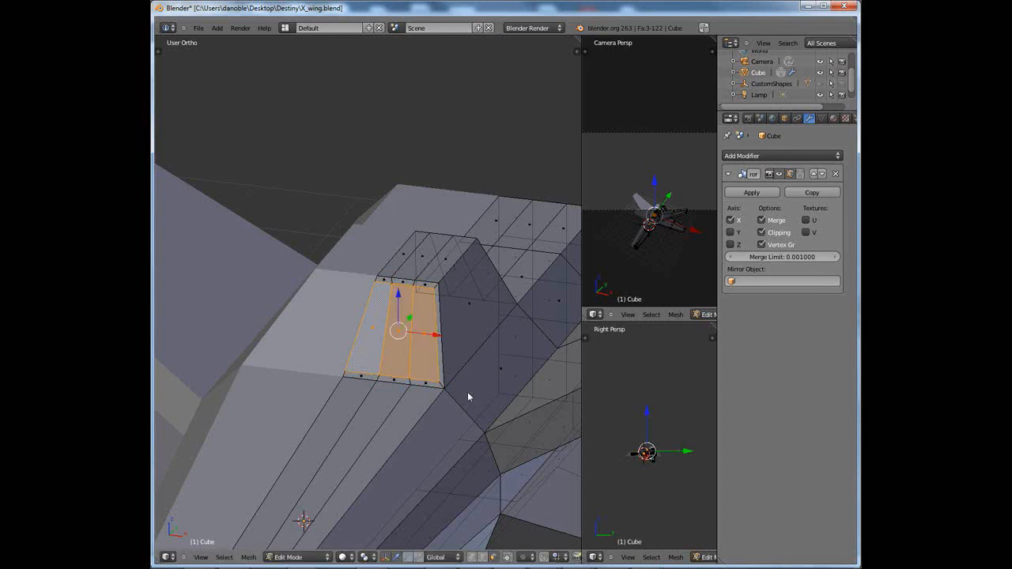
Extrude the inset windshield faces about 0.05 inward to recess the front window
middle_click_drag(467, 392, 459, 388)
key("e")
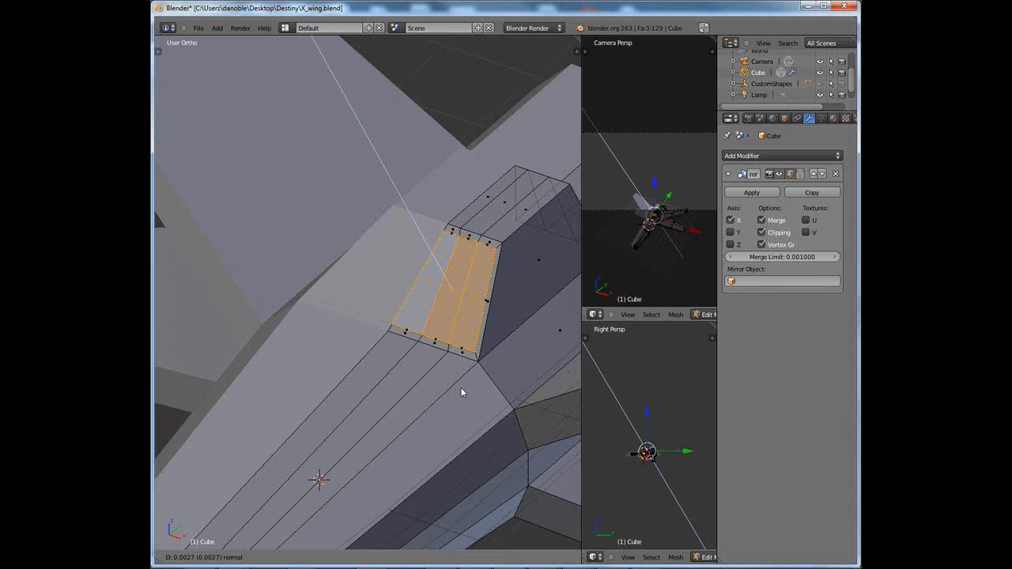
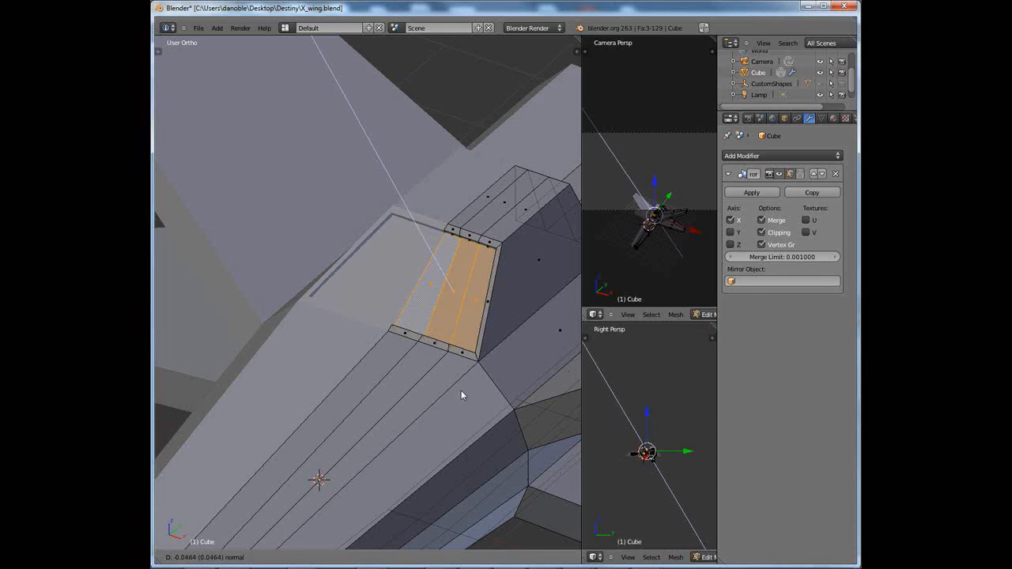
left_click(461, 390)
Select the cockpit's side window face, extrude it in place and scale it slightly smaller to form a thin frame
middle_click_drag(519, 364, 435, 369)
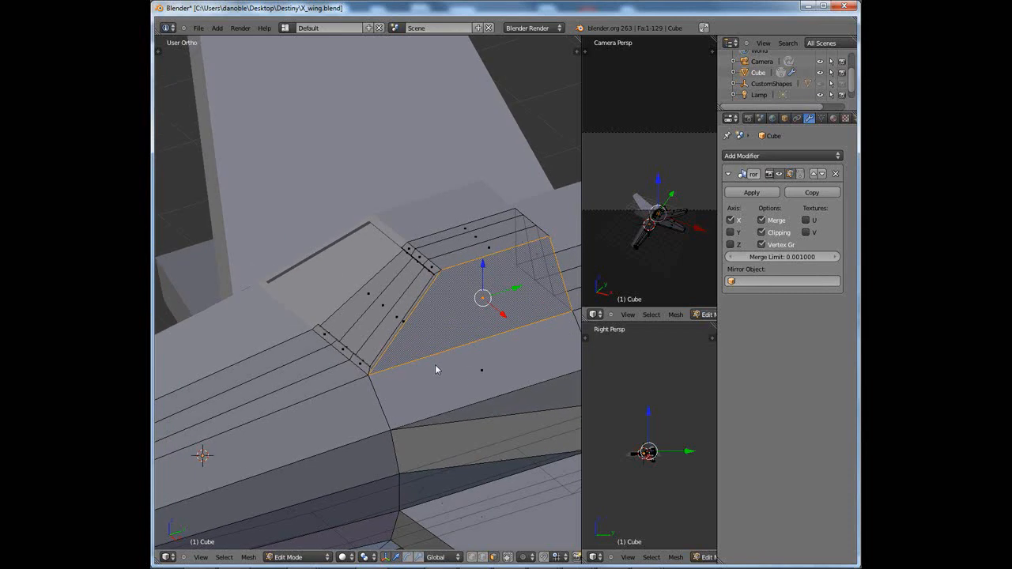
key("e")
right_click(520, 360)
key("s")
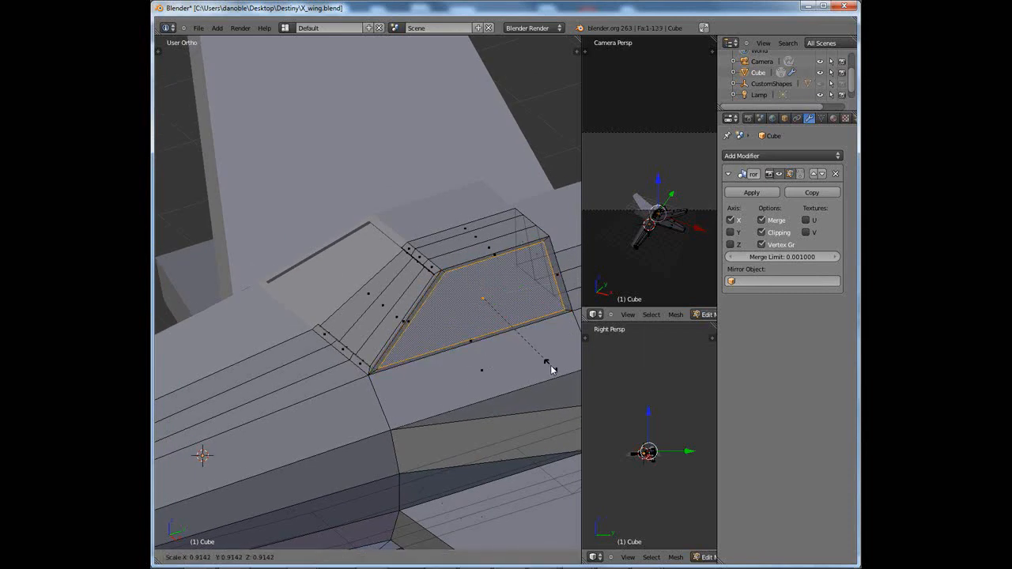
left_click(553, 370)
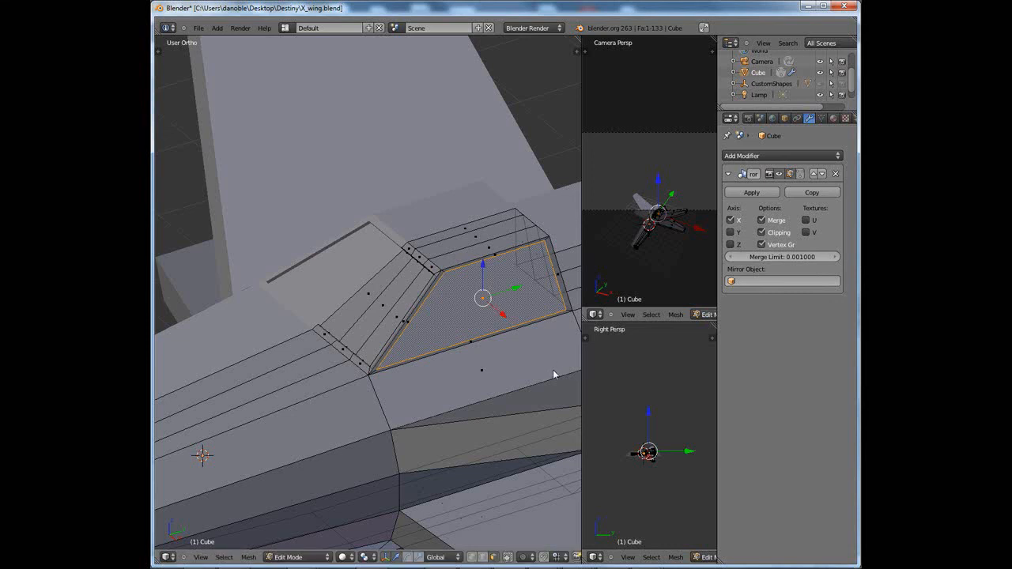
Try recessing the side window by extruding its inset face about 0.04 inward, and undo that extrusion
key("e")
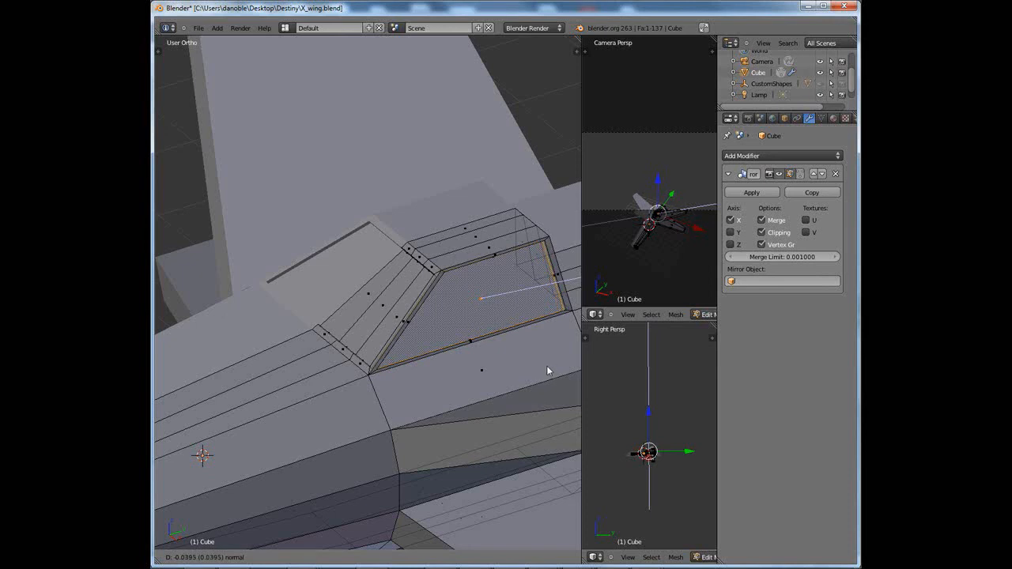
left_click(546, 369)
middle_click_drag(545, 369, 509, 357)
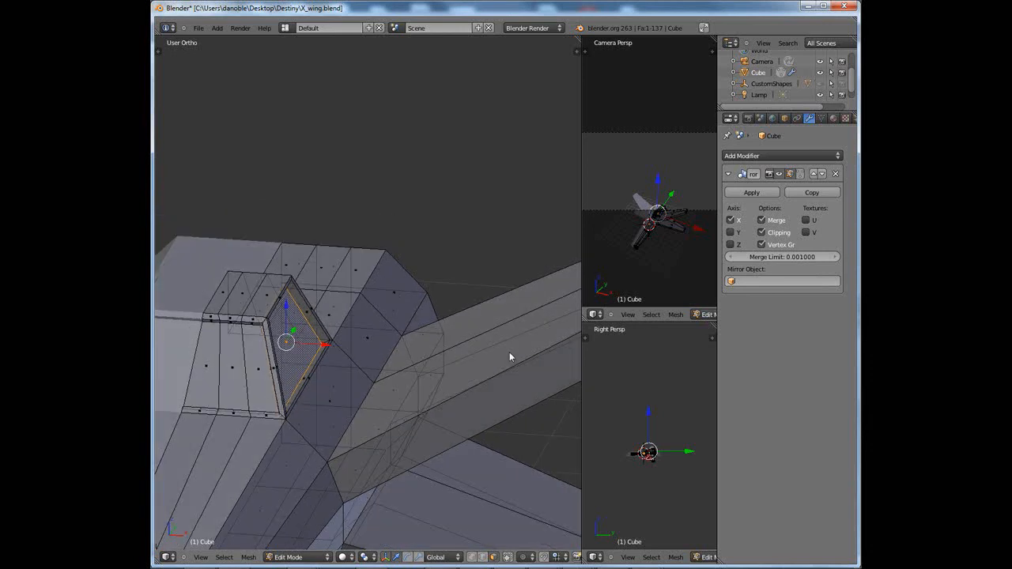
middle_click_drag(414, 383, 492, 352)
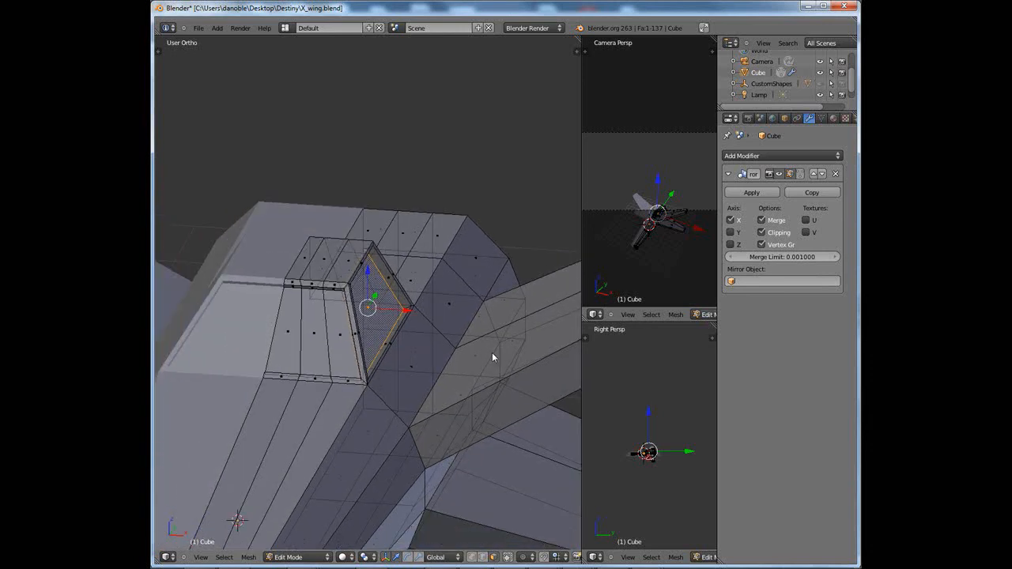
key("ctrl+z")
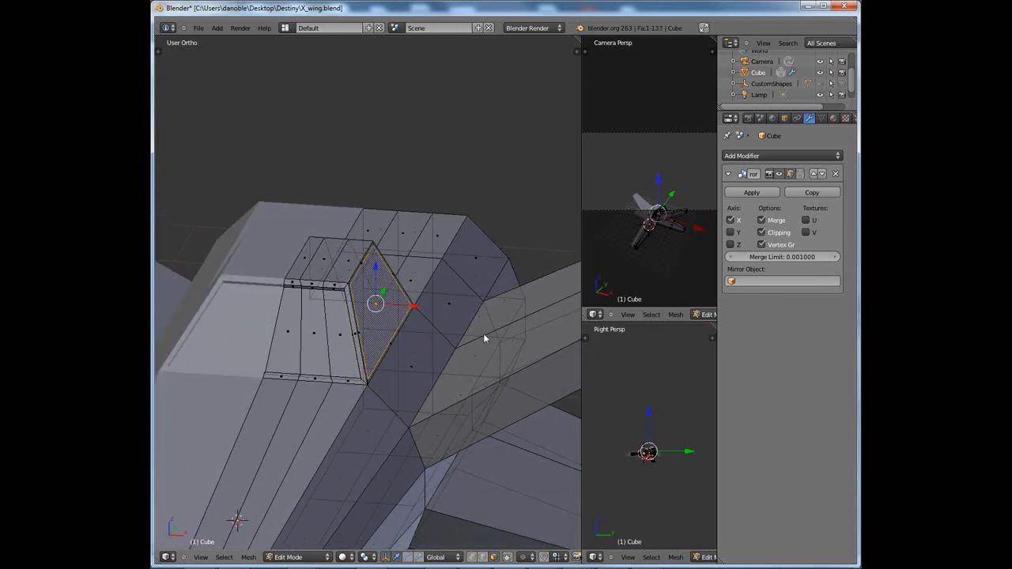
Extrude the inset side window face about 0.02 inward to give the window a shallow recess
key("e")
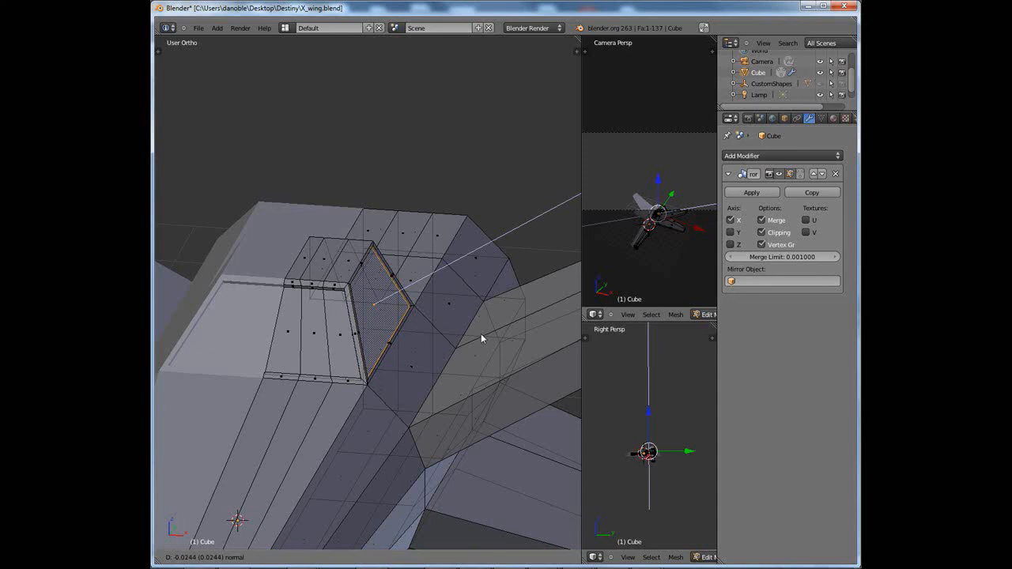
left_click(480, 337)
middle_click_drag(479, 334, 435, 364)
Try to select the fuselage's top faces directly behind the cockpit
right_click(429, 303)
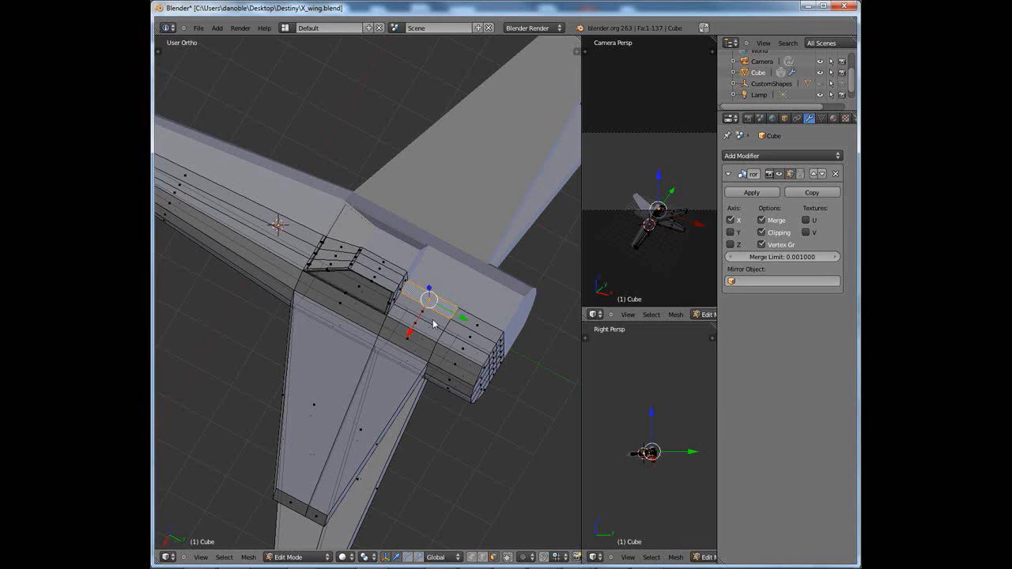
right_click(430, 320, "shift")
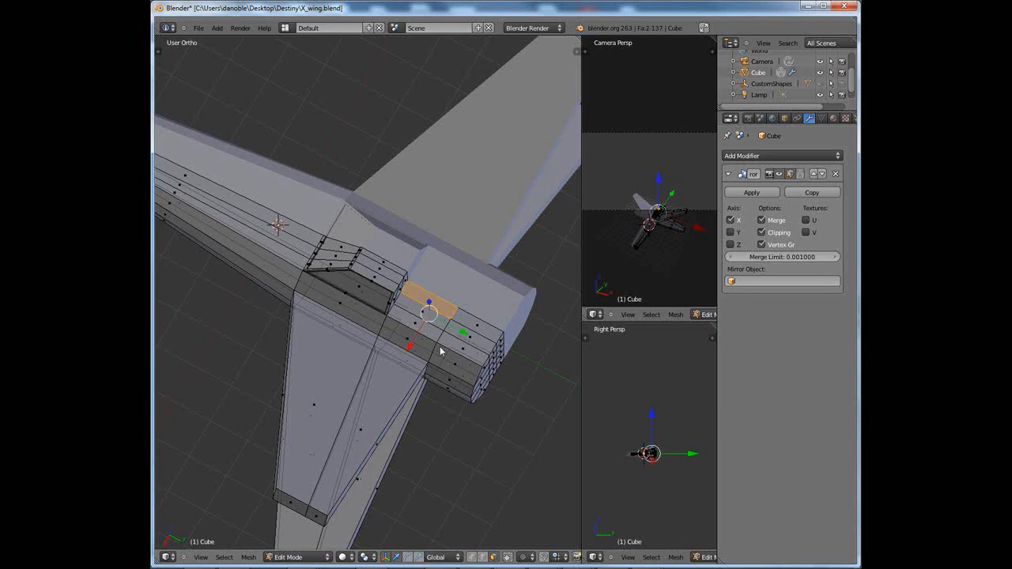
key("KP_Decimal")
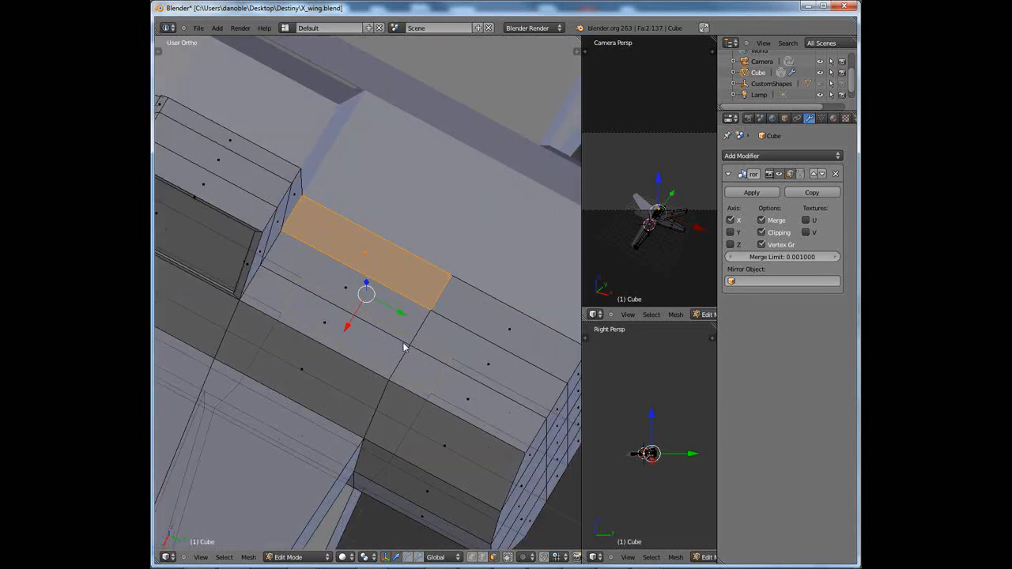
scroll(366, 343, "down", 2)
middle_click_drag(333, 345, 379, 378)
scroll(367, 336, "down", 7)
middle_click_drag(316, 291, 355, 310, "shift")
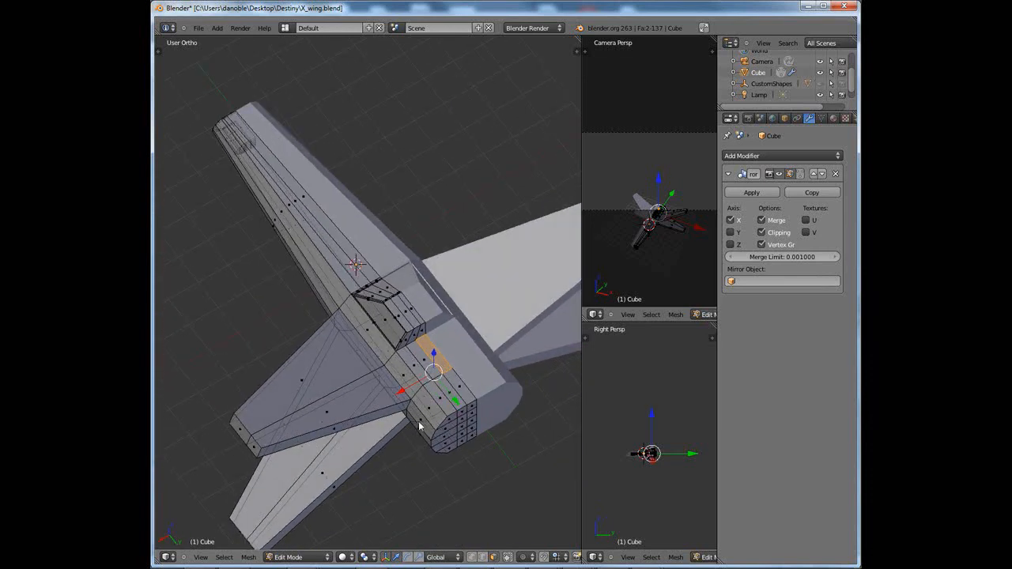
Limit selection to visible geometry and clear the current face selection
left_click(507, 558)
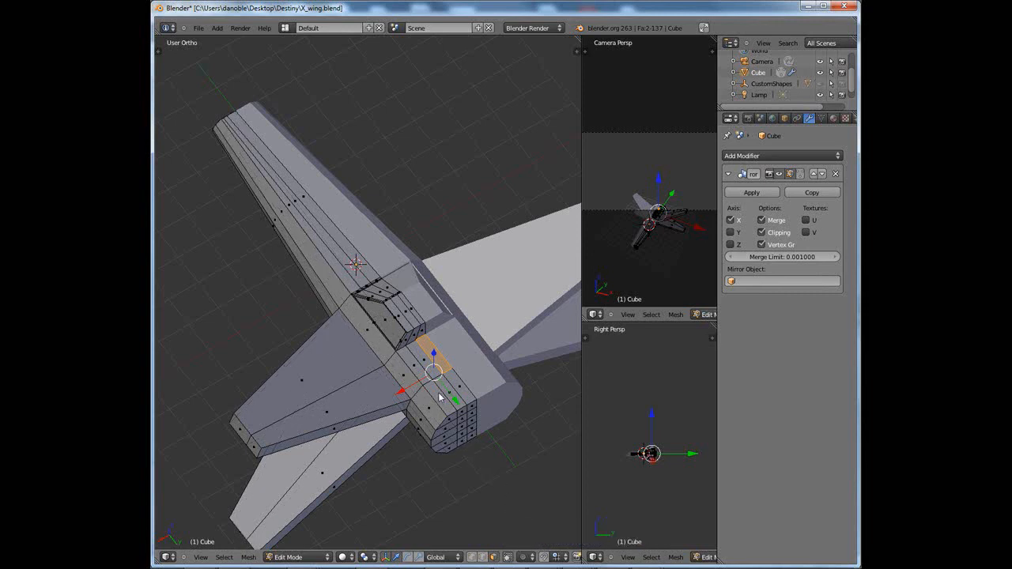
mouse_move(439, 397)
middle_mouse_down()
mouse_move(398, 368)
mouse_move(423, 382)
mouse_move(430, 301)
mouse_move(413, 401)
mouse_move(431, 400)
middle_mouse_up()
key("a")
Select the six top faces of the fuselage between the cockpit's back and the rear end
scroll(431, 402, "up", 3)
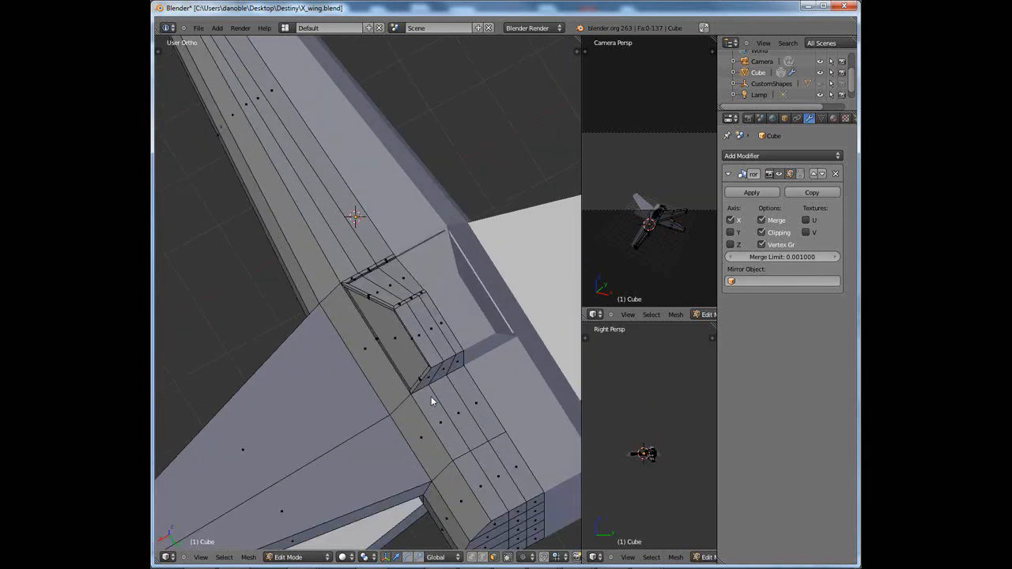
left_click(477, 410)
left_click(465, 431, "shift")
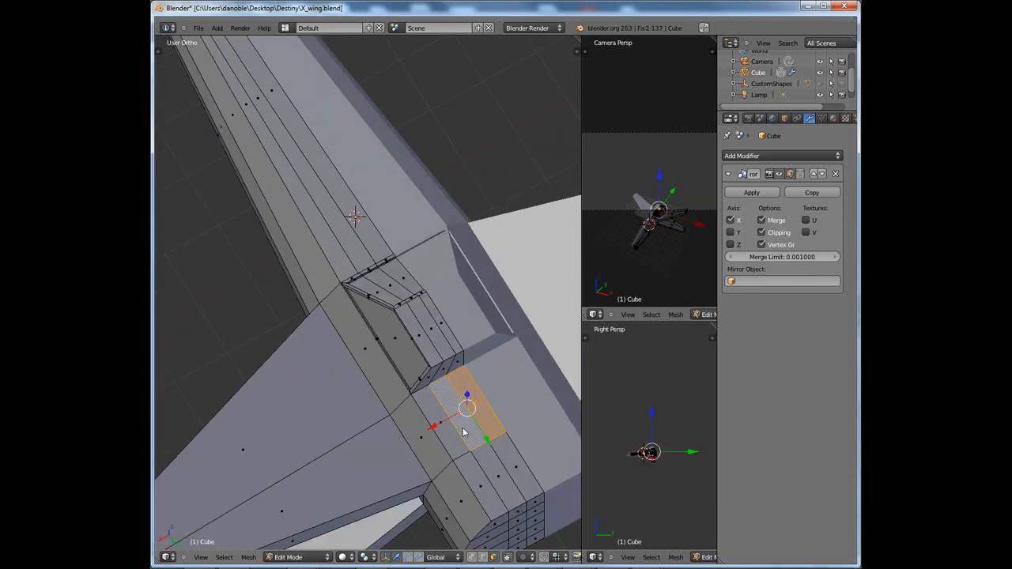
left_click(449, 439, "shift")
left_click(484, 479, "shift")
left_click(511, 472, "shift")
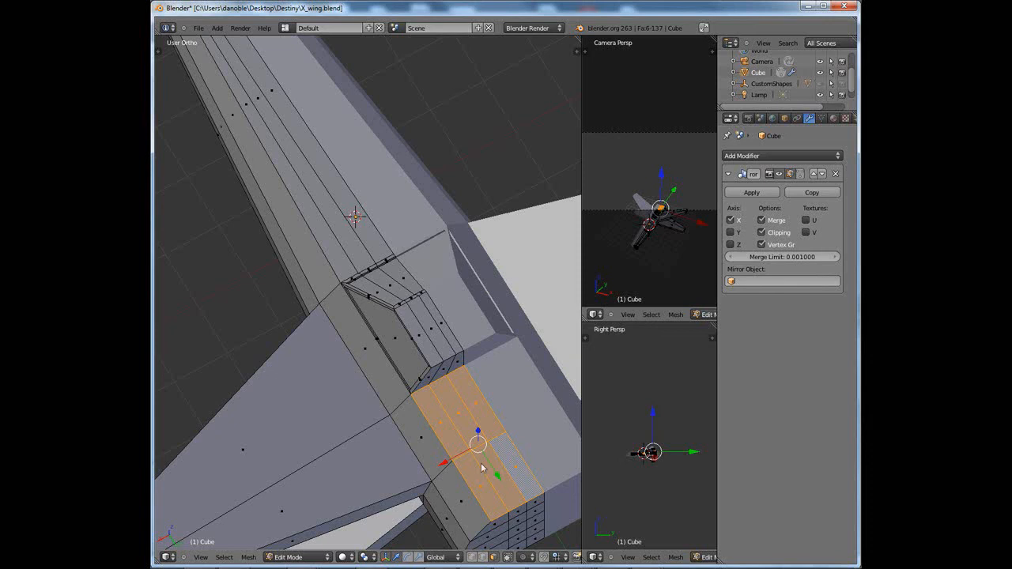
scroll(482, 467, "down", 3)
mouse_move(481, 467)
middle_mouse_down()
mouse_move(454, 315)
mouse_move(470, 443)
mouse_move(482, 460)
middle_mouse_up()
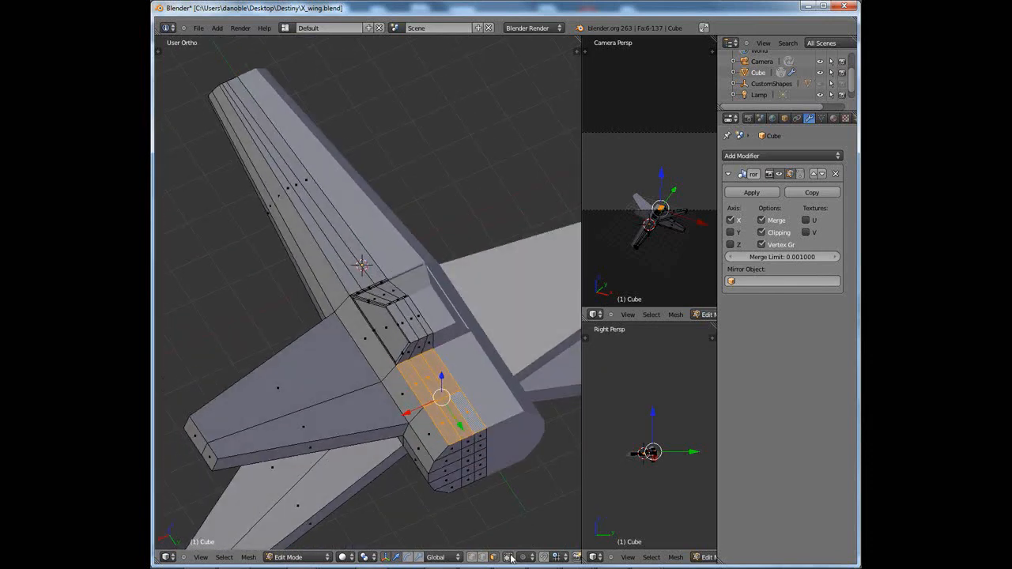
scroll(483, 490, "up", 2)
middle_click_drag(500, 503, 460, 454)
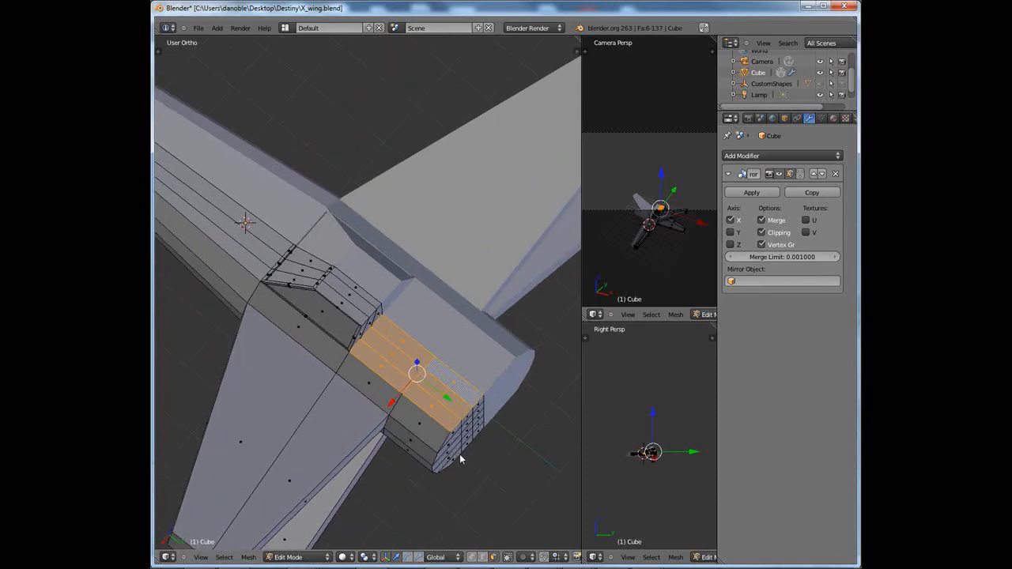
Extrude the six selected top faces in place and scale them to about 0.9
key("e")
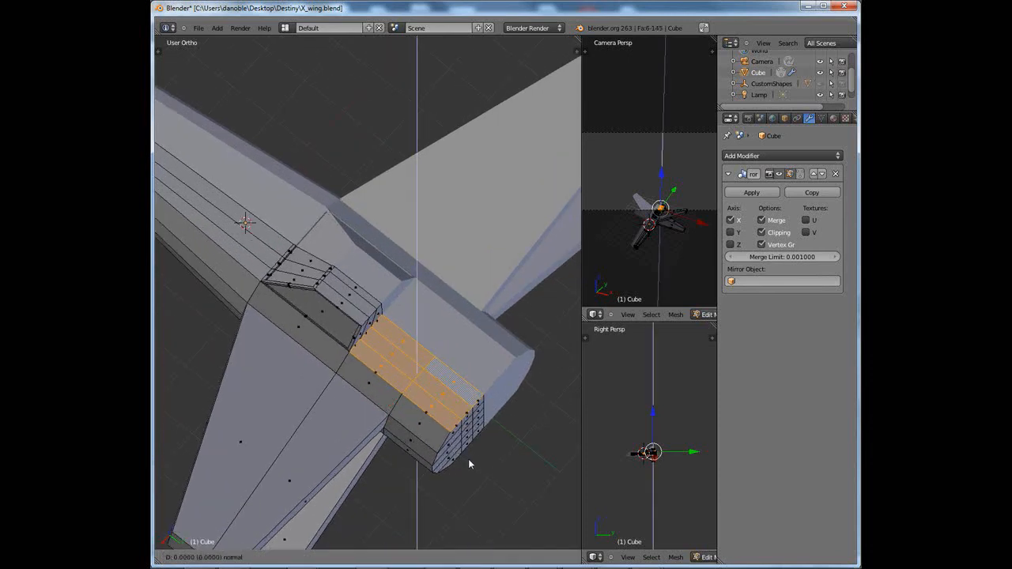
left_click(468, 459)
key("s")
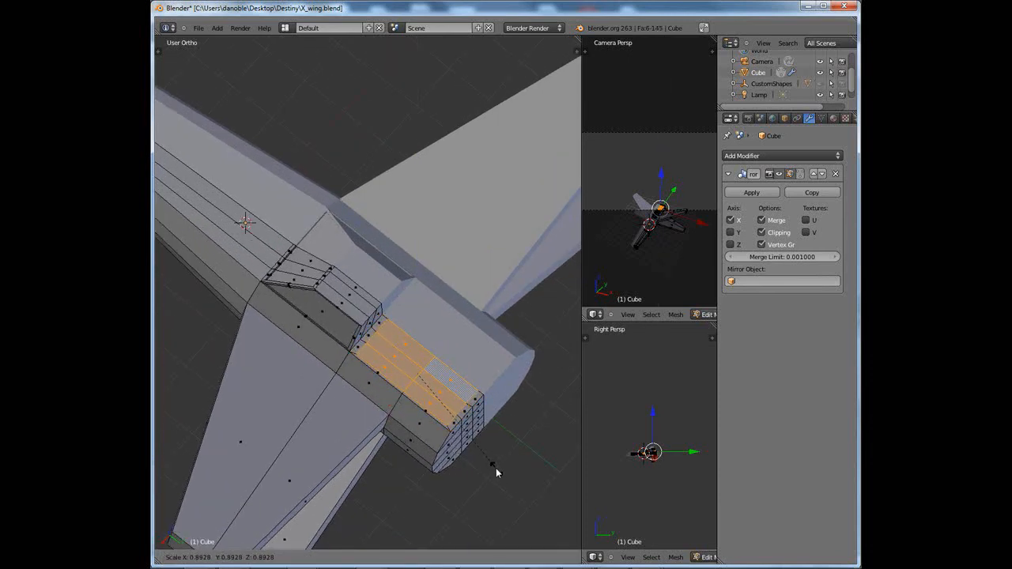
left_click(493, 468)
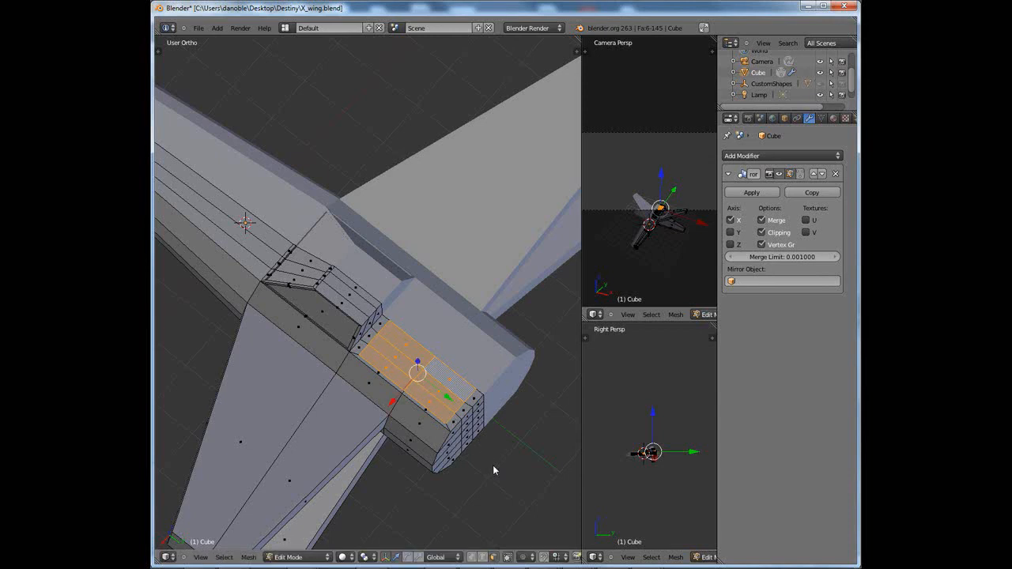
Extrude the inset top faces about 0.43 upward into a block and narrow its top by scaling to about 0.54 along X
middle_click_drag(492, 469, 494, 391)
key("e")
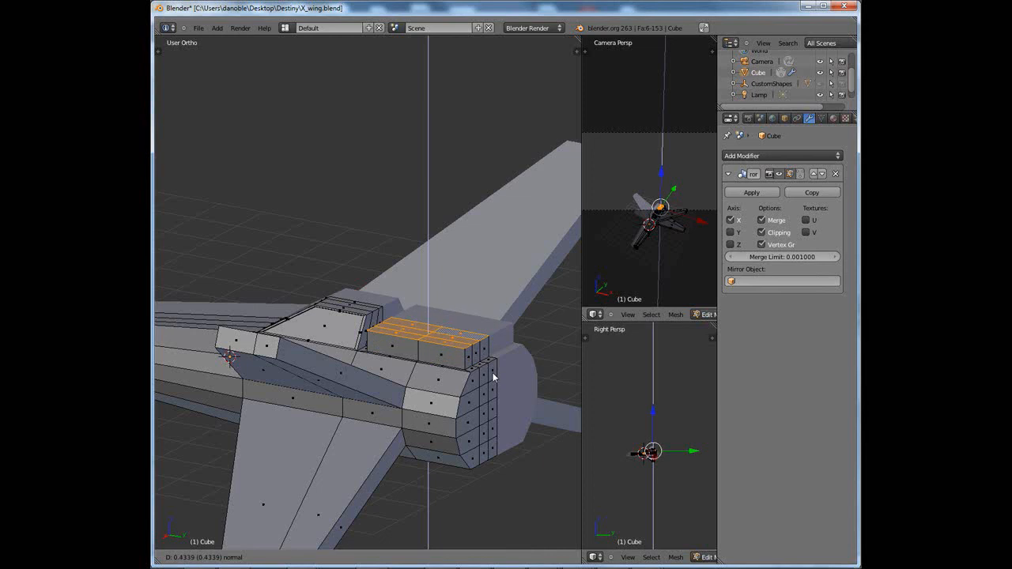
left_click(492, 372)
middle_click_drag(498, 370, 421, 366)
key("s")
key("x")
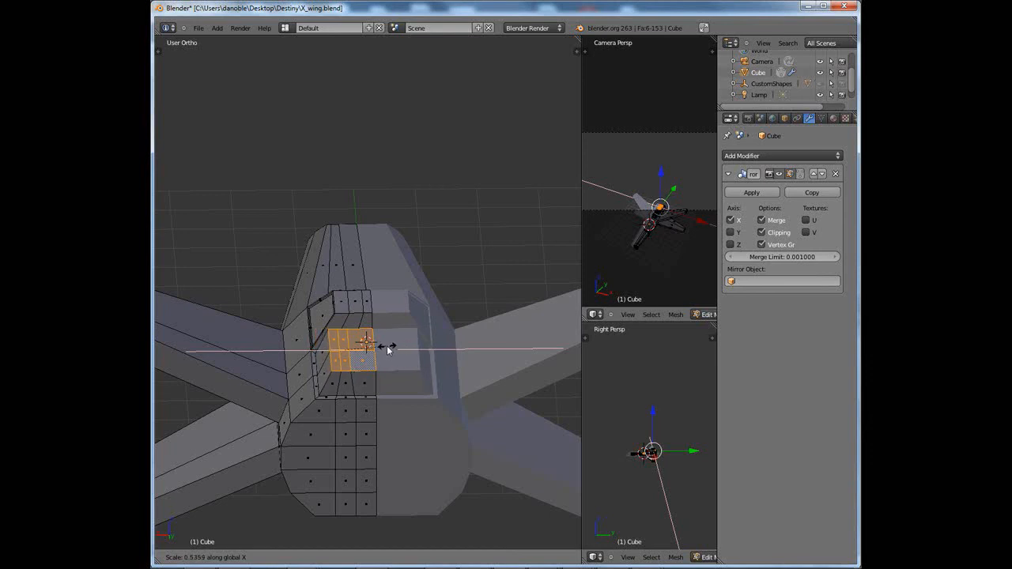
left_click(391, 363)
Extrude the block's top faces in place, scale them to about 0.88 and extrude them about 0.29 downward to hollow the block
middle_click_drag(391, 363, 446, 405)
key("e")
right_click(449, 407)
key("s")
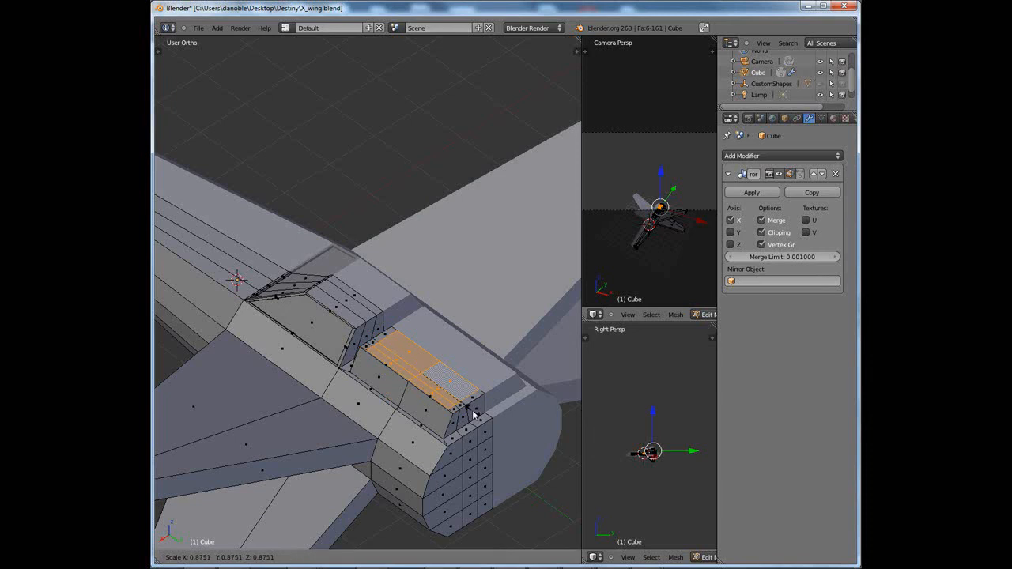
left_click(473, 414)
key("e")
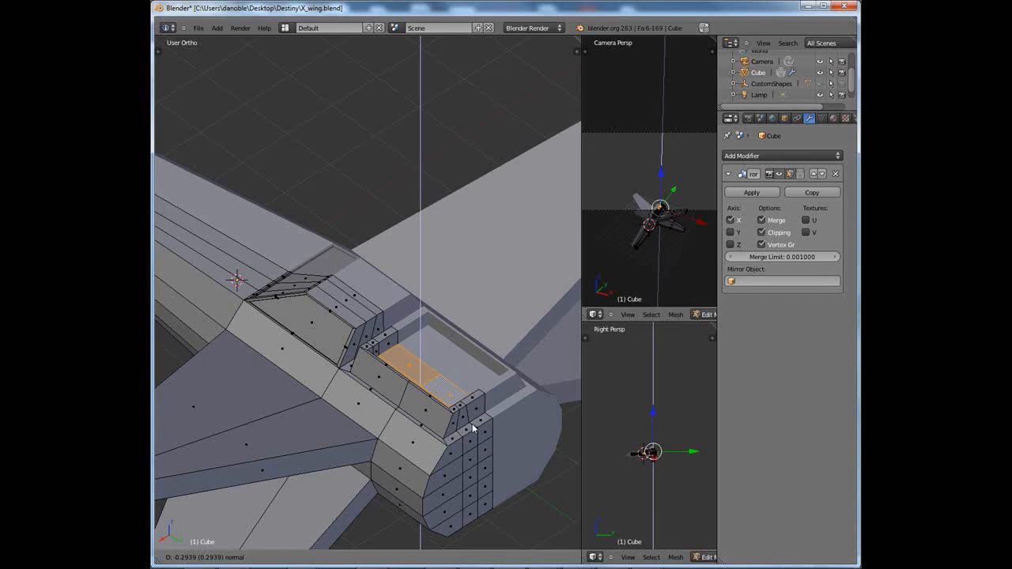
Sink the selected faces on top of the rear fuselage about 0.29, extrude them again and shrink them to about 0.93
left_click(472, 427)
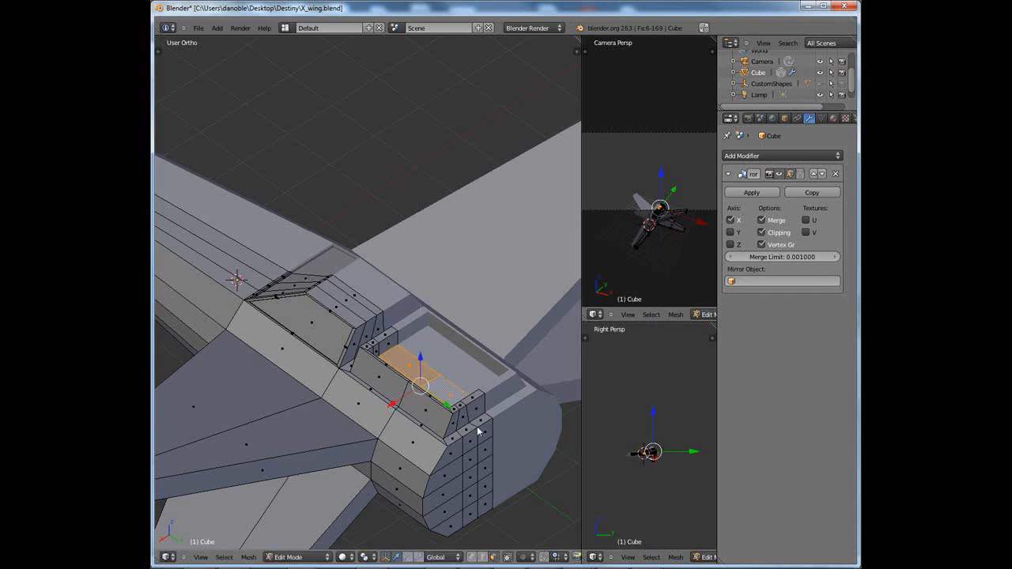
key("e")
left_click(477, 431)
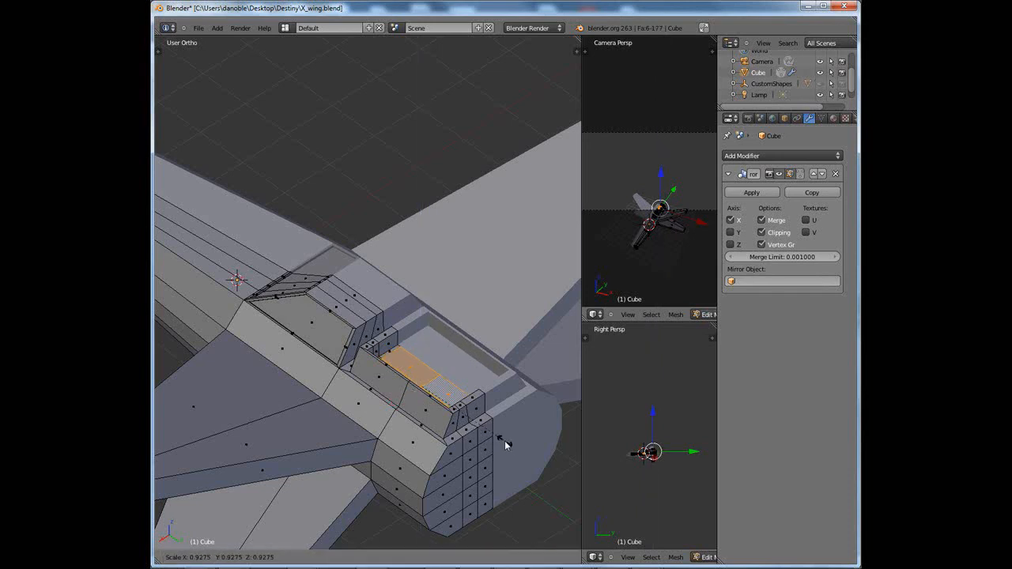
Extrude the inset faces in the top recess upward about 0.22 and scale them down to taper the raised block
key("e")
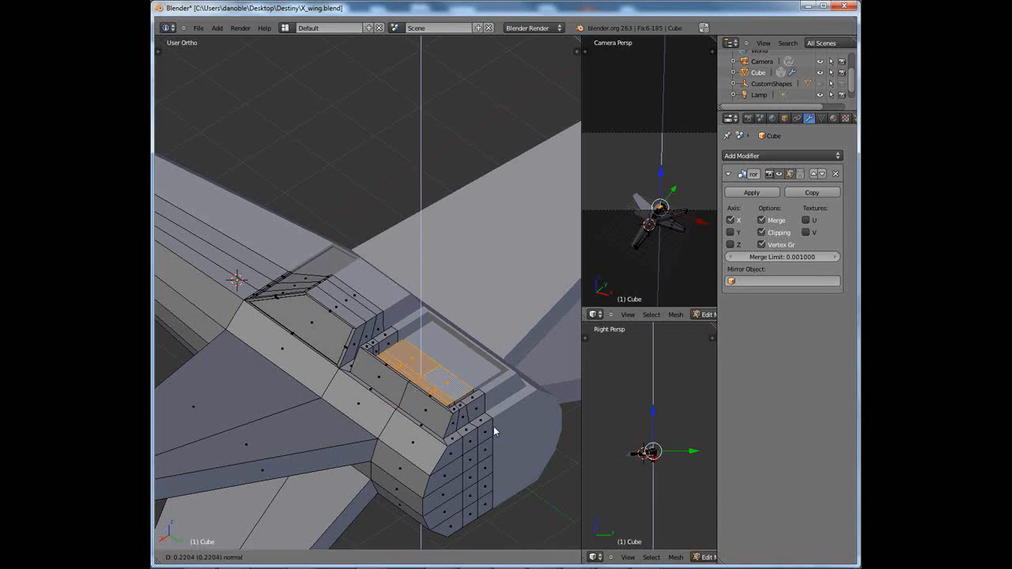
left_click(493, 425)
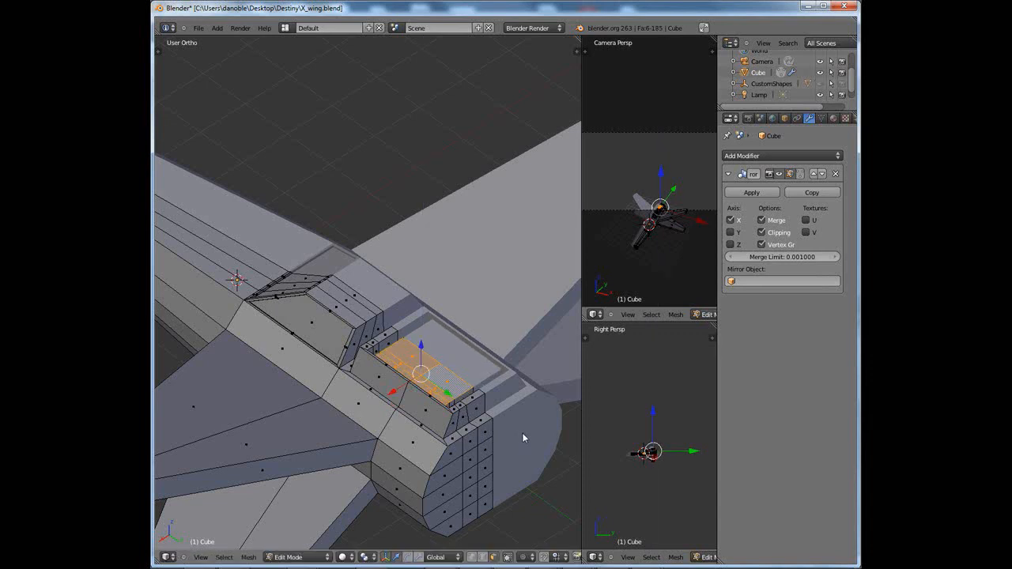
key("s")
left_click(486, 422)
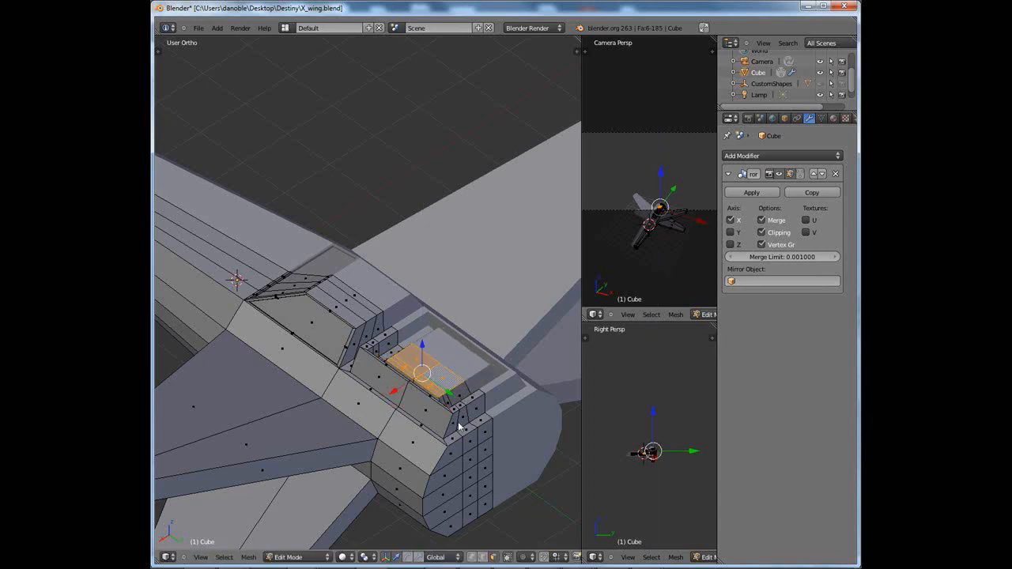
Select all the flat rear end faces of the fuselage half and inset them by extruding and scaling to about 0.82
middle_click_drag(458, 427, 456, 368)
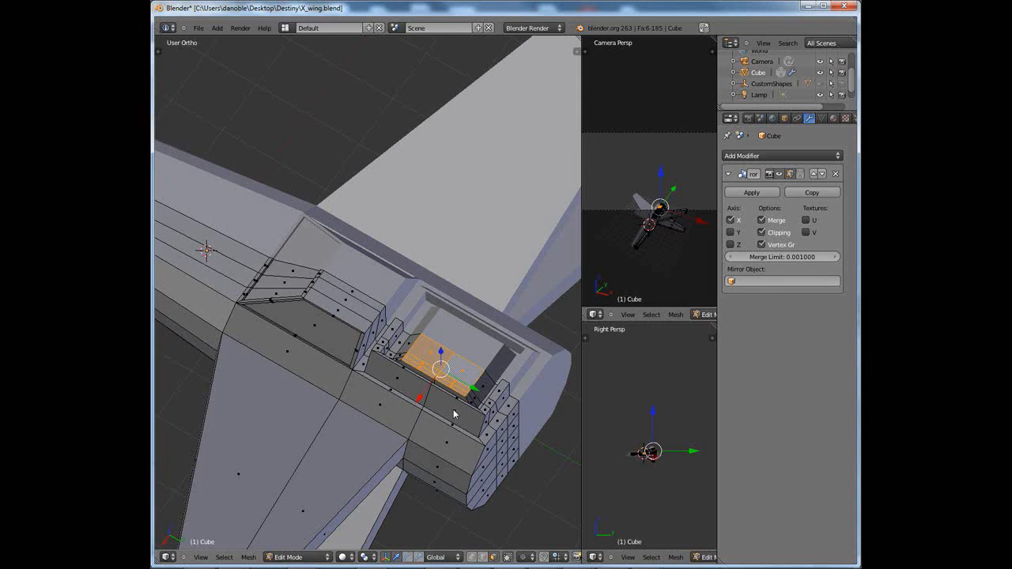
middle_click_drag(455, 413, 514, 402)
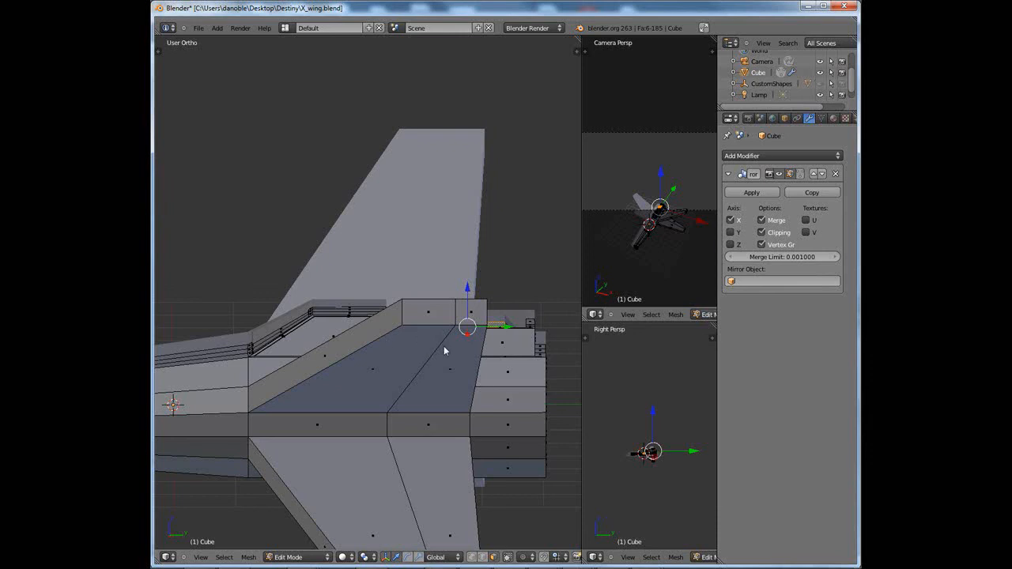
middle_click_drag(444, 350, 433, 371)
scroll(433, 371, "up", 4)
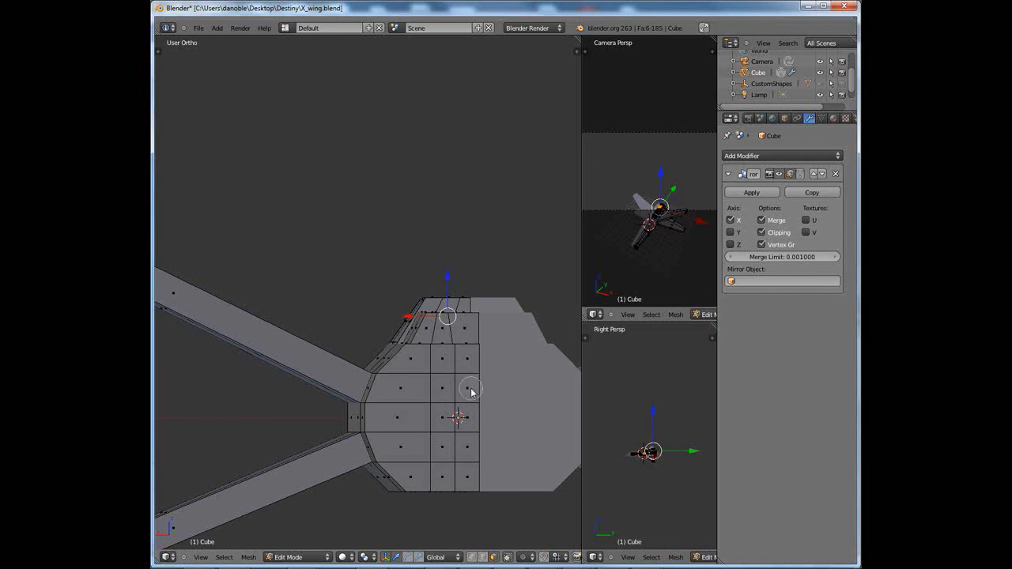
mouse_move(470, 391)
left_mouse_down()
mouse_move(442, 371)
mouse_move(419, 390)
mouse_move(399, 431)
mouse_move(461, 448)
mouse_move(434, 461)
left_mouse_up()
mouse_move(431, 442)
middle_mouse_down()
mouse_move(431, 424)
mouse_move(458, 457)
mouse_move(479, 424)
mouse_move(456, 463)
mouse_move(423, 387)
mouse_move(388, 348)
mouse_move(429, 379)
mouse_move(425, 298)
middle_mouse_up()
middle_click_drag(438, 355, 430, 344)
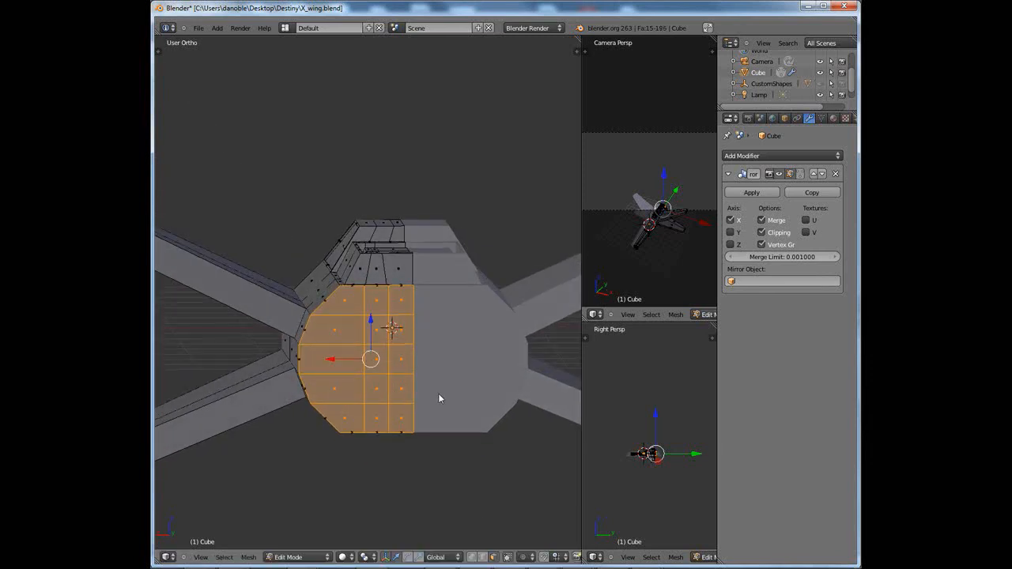
key("s")
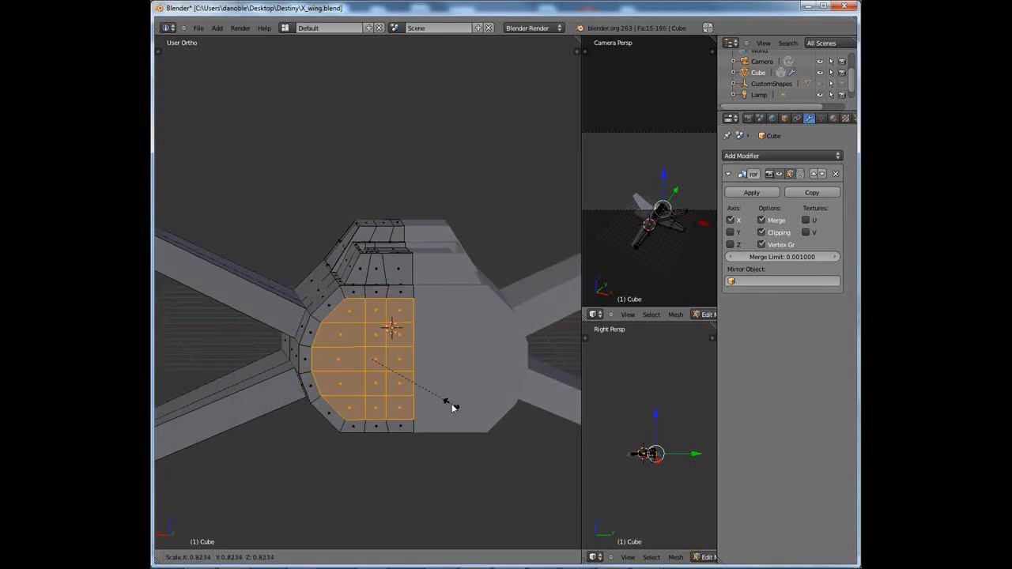
left_click(453, 405)
Extrude the inset rear faces inward to form a deep recess in the fuselage's tail end
middle_click_drag(423, 399, 447, 430)
key("e")
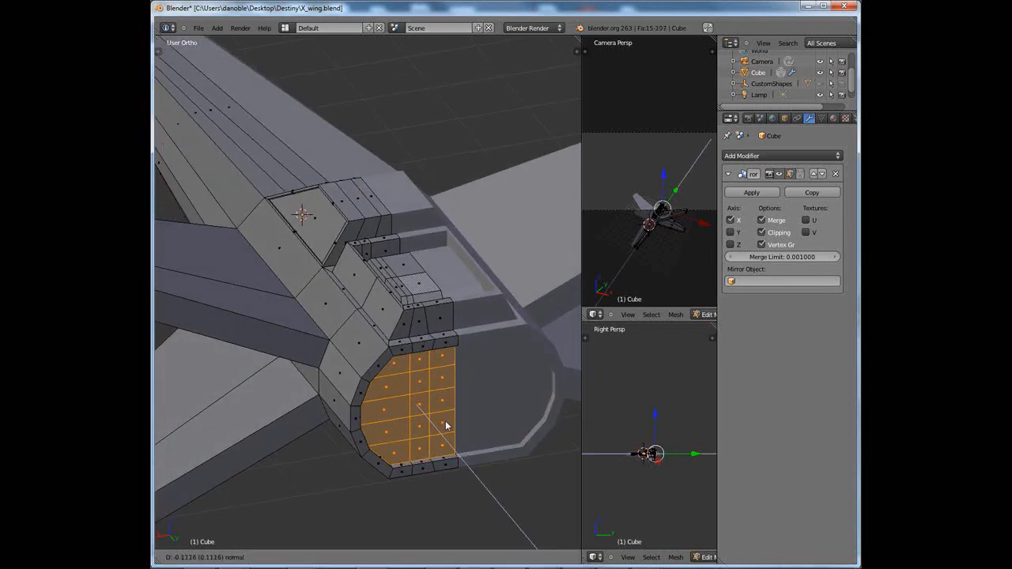
left_click(429, 381)
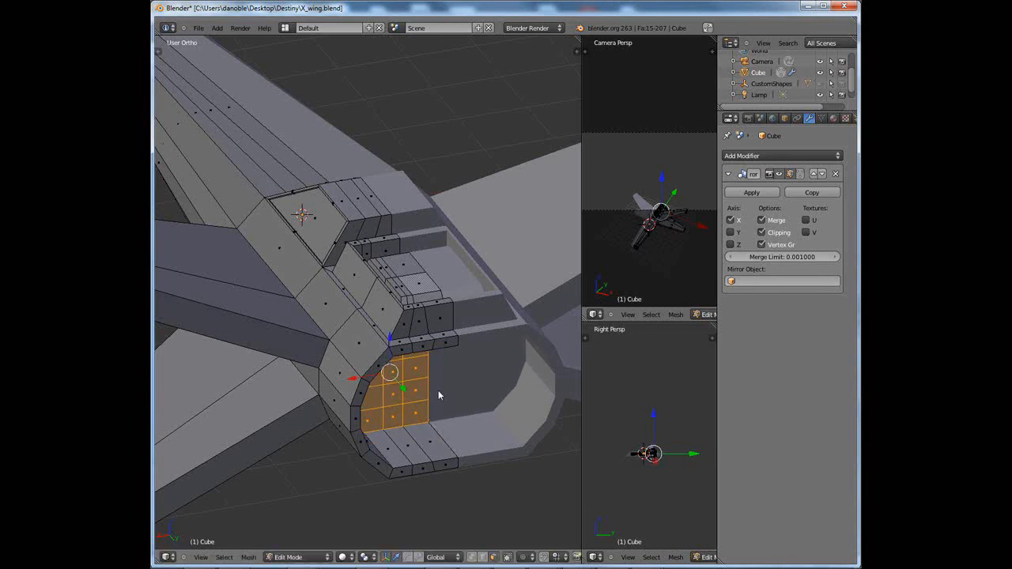
Turn off the mirror's Clipping and inset the recess floor faces by extruding in place and scaling to about 0.72
mouse_move(437, 397)
middle_mouse_down()
mouse_move(459, 414)
mouse_move(455, 370)
mouse_move(487, 366)
mouse_move(419, 390)
mouse_move(354, 391)
mouse_move(420, 399)
mouse_move(434, 384)
mouse_move(449, 399)
mouse_move(437, 375)
mouse_move(422, 383)
mouse_move(451, 379)
mouse_move(418, 381)
mouse_move(431, 387)
middle_mouse_up()
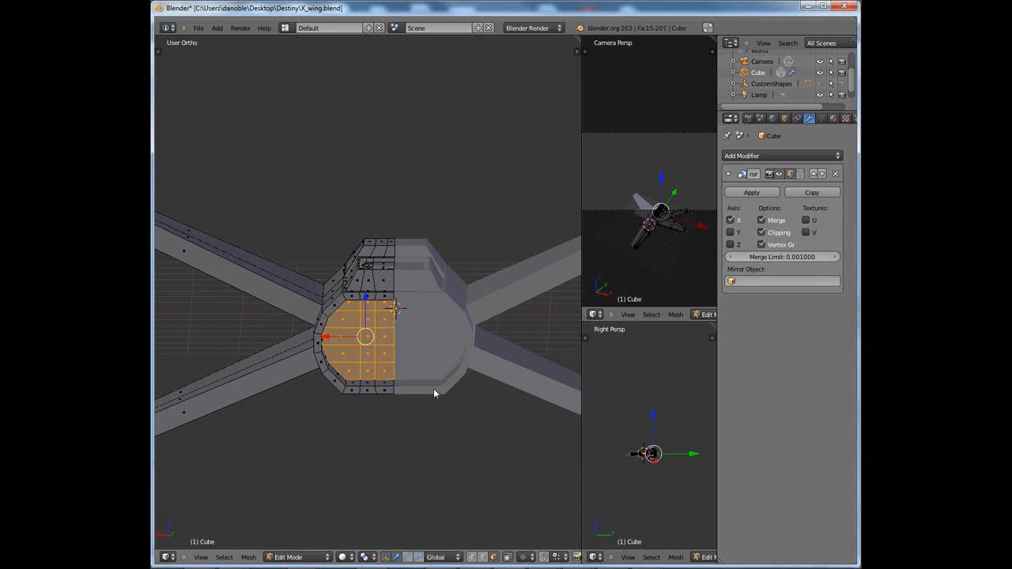
left_click(762, 232)
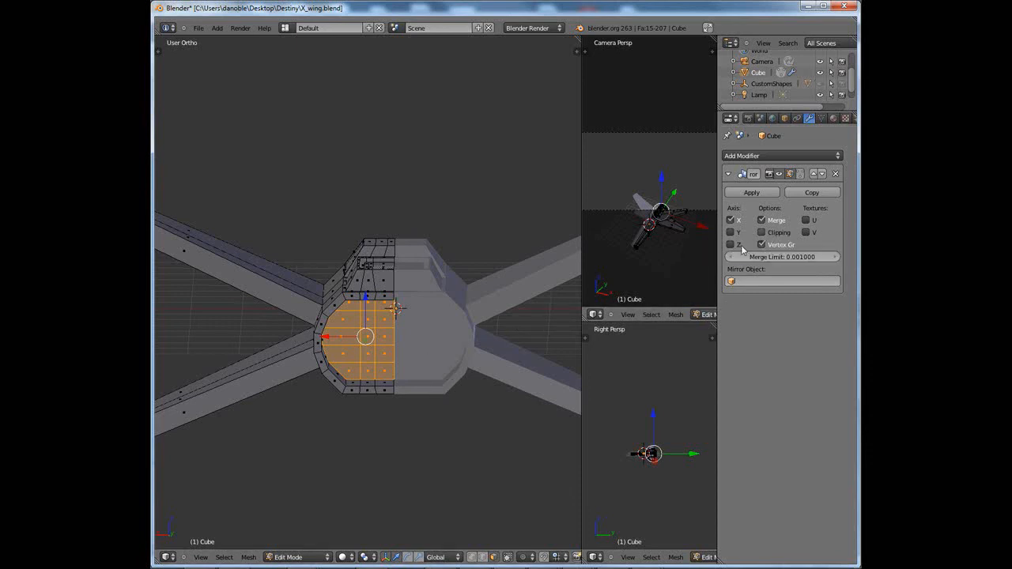
key("e")
right_click(425, 364)
key("s")
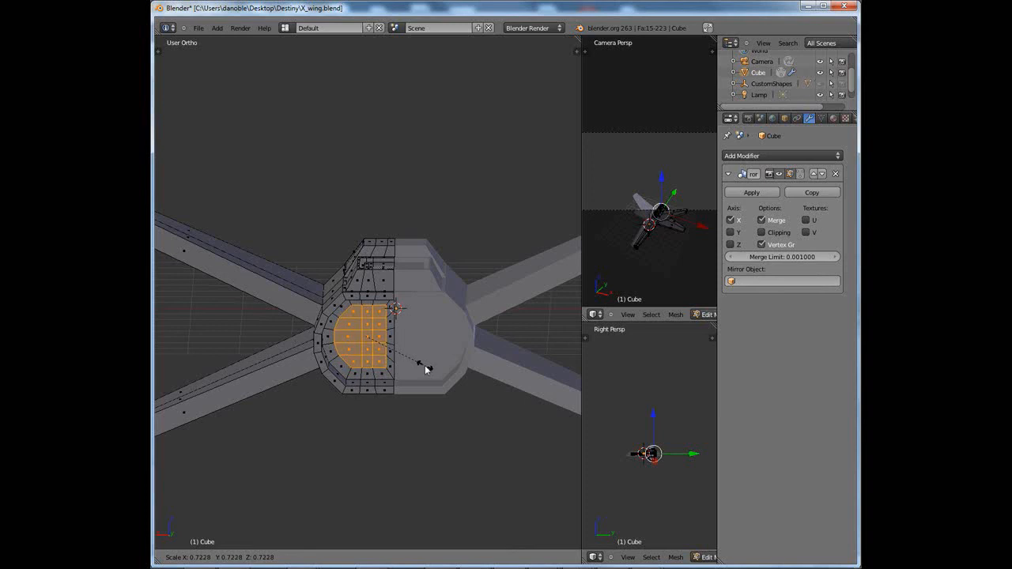
left_click(424, 365)
Extrude the inset faces rearward into an engine block inside the recess and turn the mirror's Clipping back on
middle_click_drag(422, 355, 440, 400, "shift")
scroll(441, 400, "up", 3)
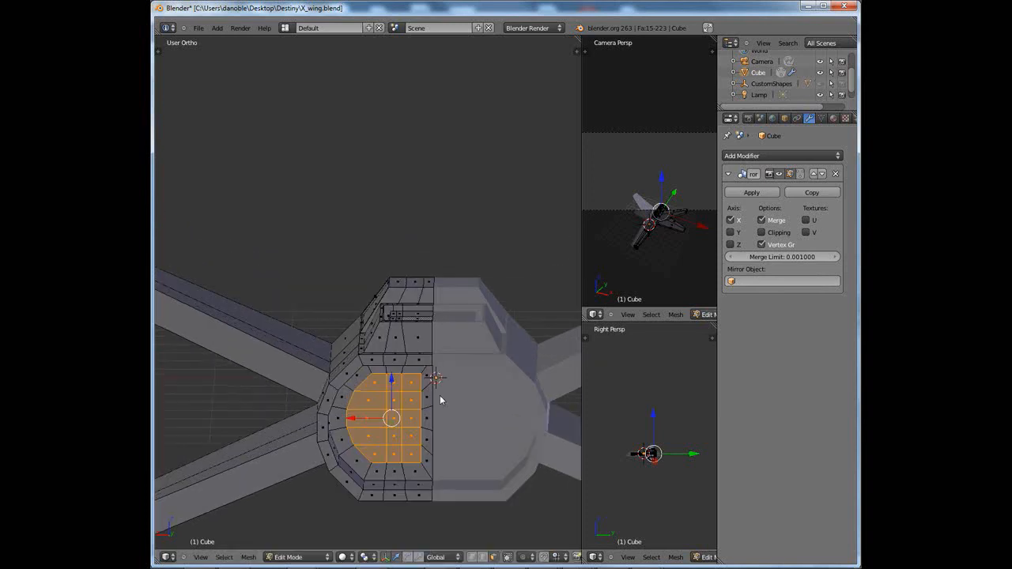
middle_click_drag(430, 365, 414, 350, "shift")
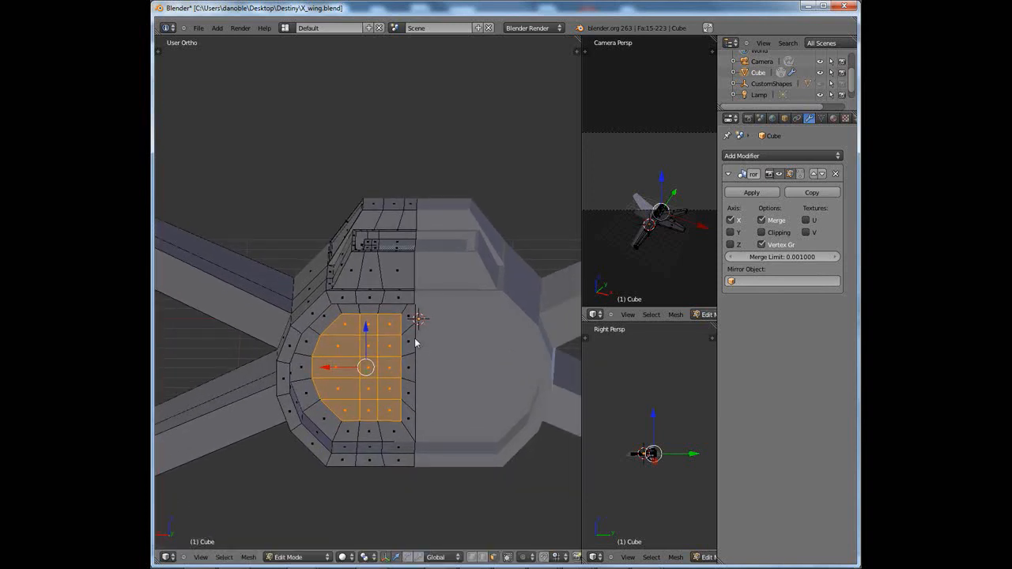
middle_click_drag(440, 369, 425, 314)
key("e")
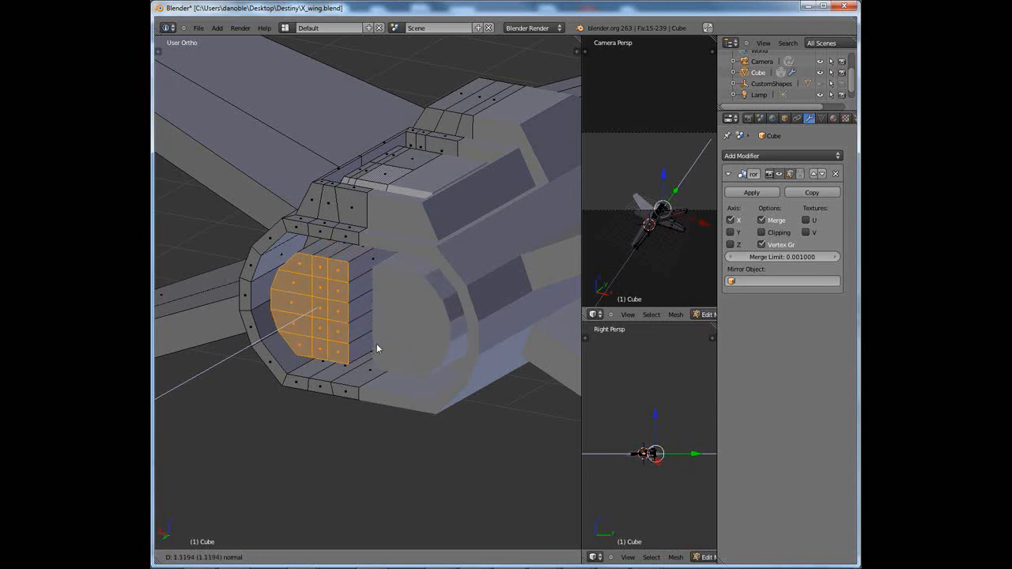
left_click(357, 356)
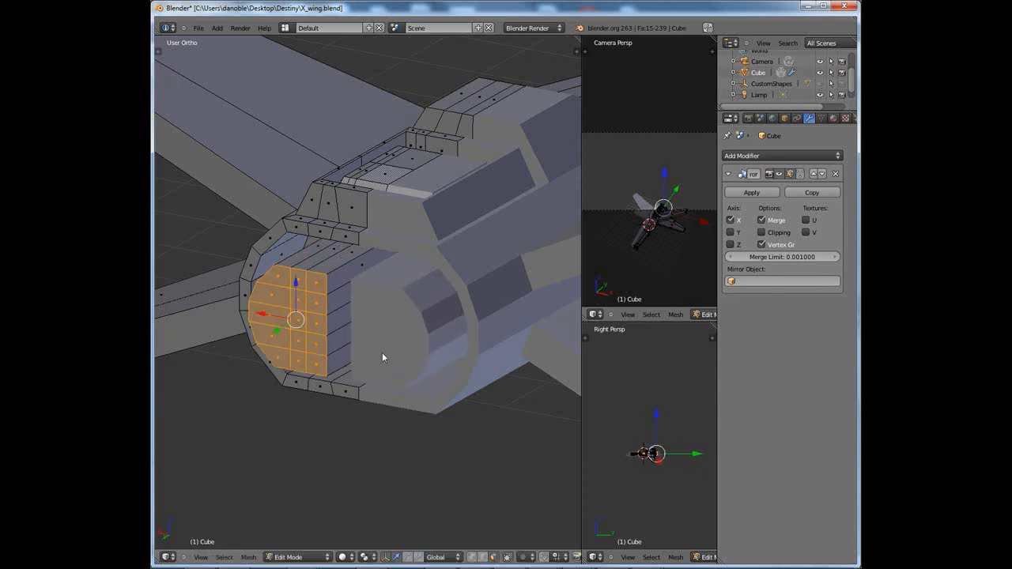
middle_click_drag(384, 352, 380, 320)
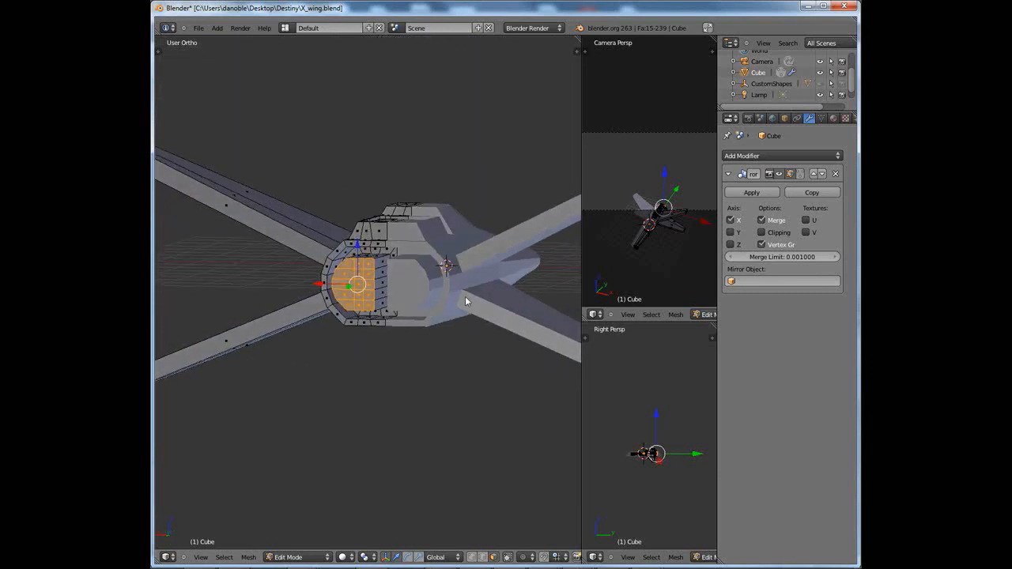
left_click(762, 232)
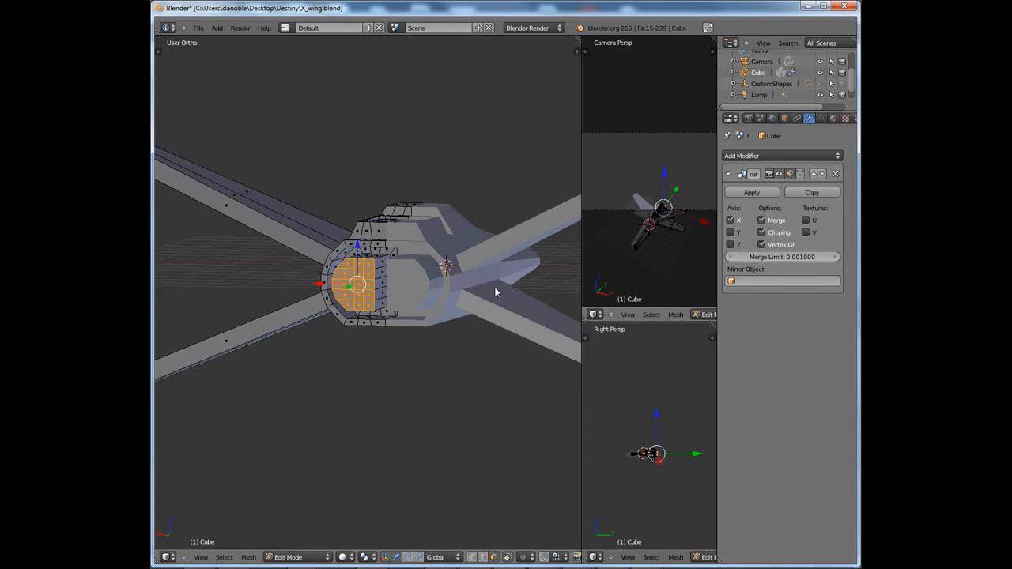
Inset the engine block's end faces by extruding in place and scaling to about 0.80
middle_click_drag(496, 293, 427, 333)
scroll(490, 327, "up", 5)
scroll(435, 318, "up", 2, "shift")
scroll(403, 335, "up", 2)
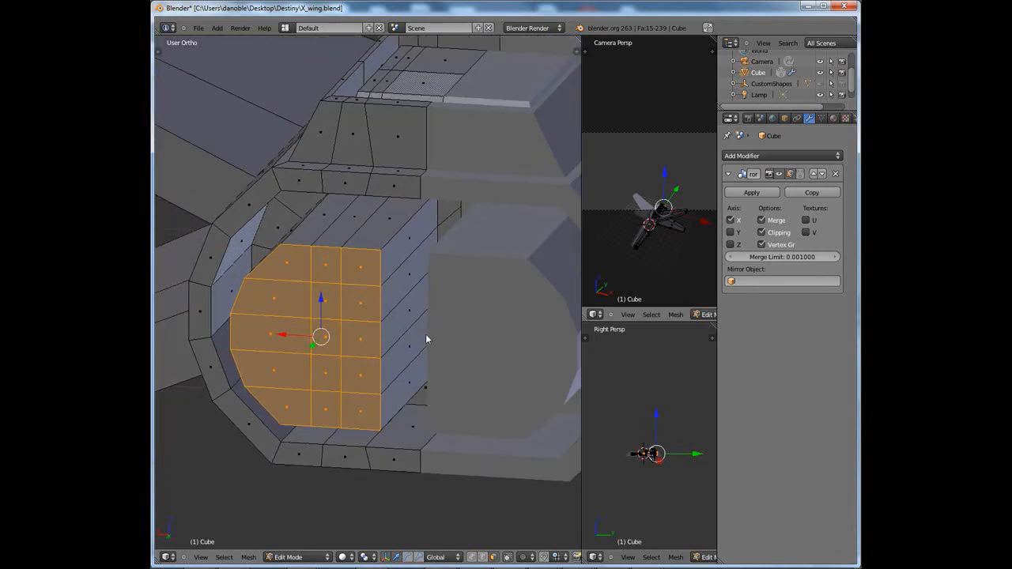
key("e")
right_click(362, 369)
key("s")
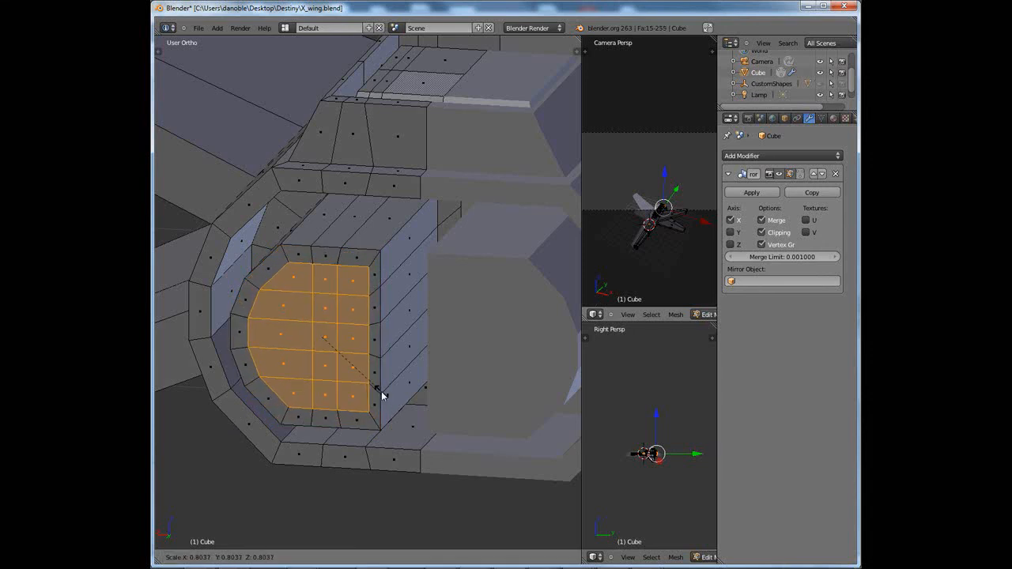
left_click(378, 393)
Extrude the engine's inset end faces deep into the block to hollow out the exhaust nozzle
middle_click_drag(397, 364, 367, 386)
key("e")
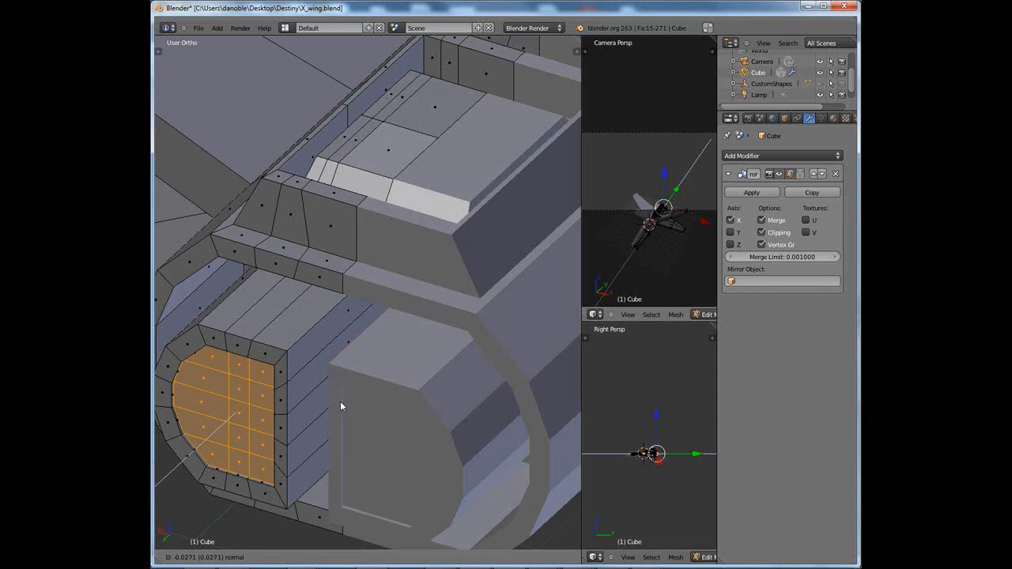
left_click(437, 349)
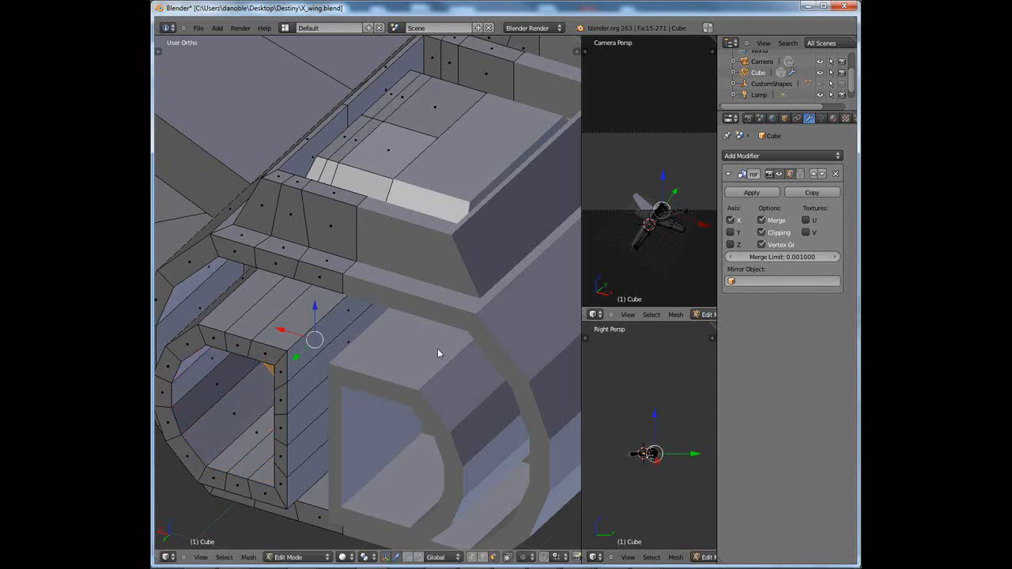
Add two loop cuts around the outer wall of the engine block
mouse_move(441, 350)
middle_mouse_down()
mouse_move(410, 414)
mouse_move(449, 366)
mouse_move(451, 388)
mouse_move(493, 383)
mouse_move(498, 373)
mouse_move(444, 336)
mouse_move(430, 343)
mouse_move(367, 278)
mouse_move(441, 263)
mouse_move(440, 350)
mouse_move(431, 355)
middle_mouse_up()
scroll(443, 370, "down", 2)
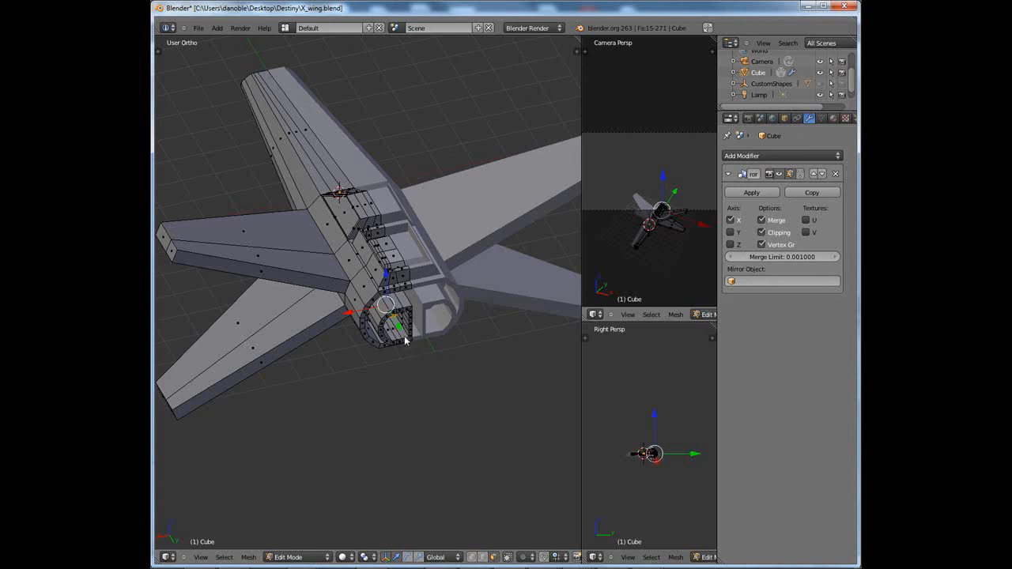
middle_click_drag(425, 354, 395, 387)
scroll(435, 318, "up", 2)
scroll(395, 387, "up", 2)
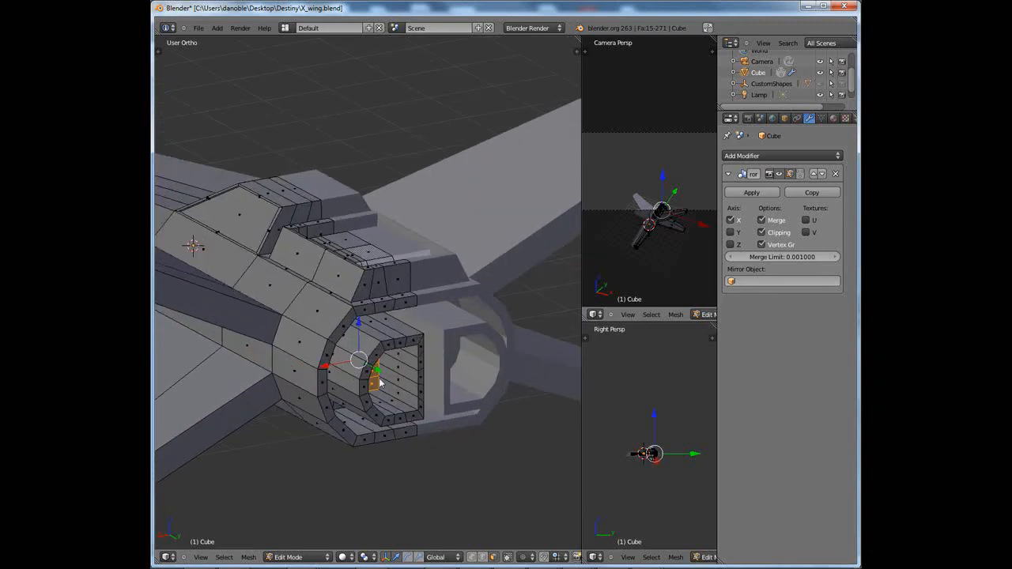
key("ctrl+r")
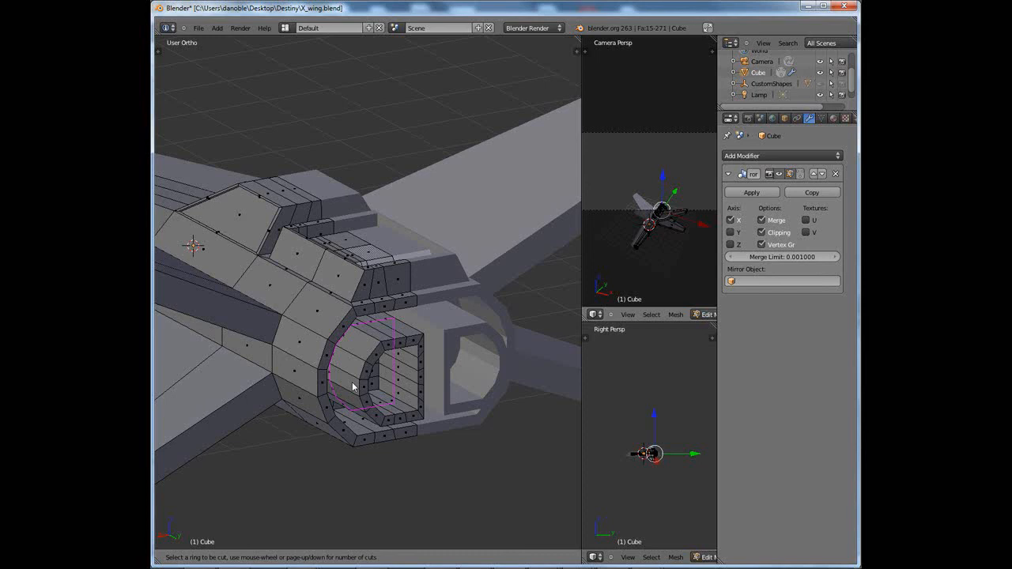
scroll(353, 386, "up", 1)
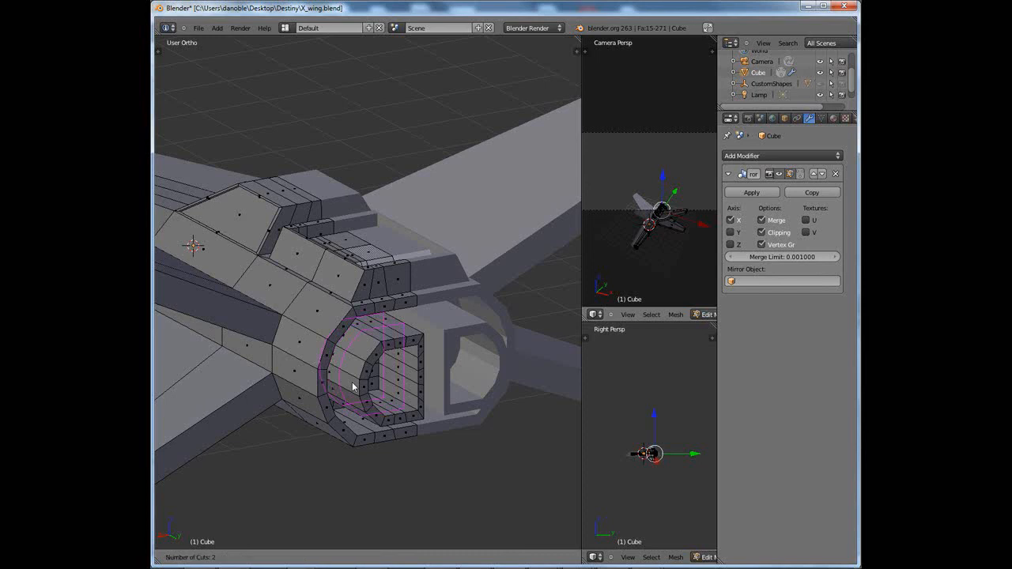
left_click(353, 387)
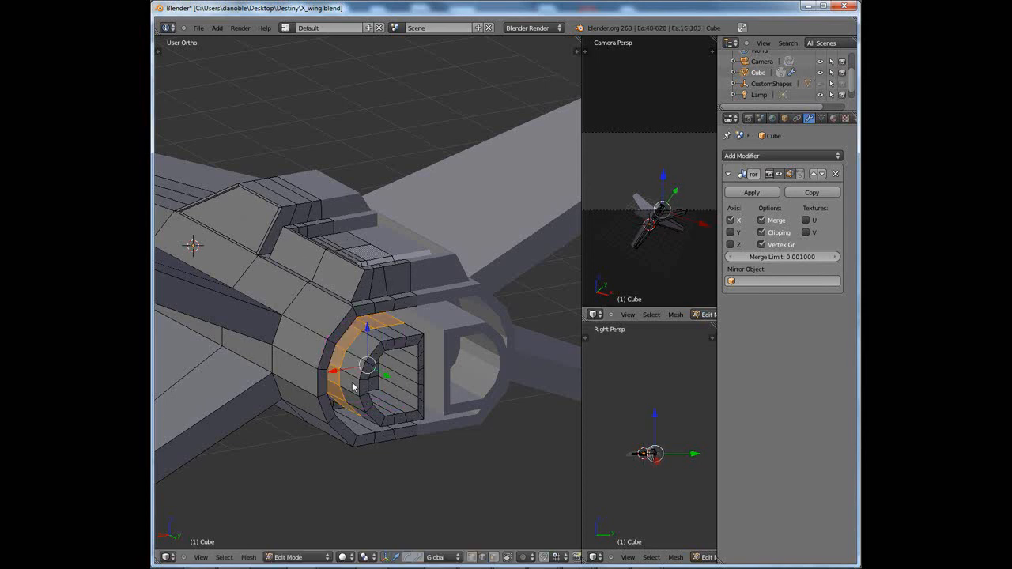
Scale the two new edge loops closer together along the Y axis to form a narrow band around the engine
middle_click_drag(385, 396, 382, 393)
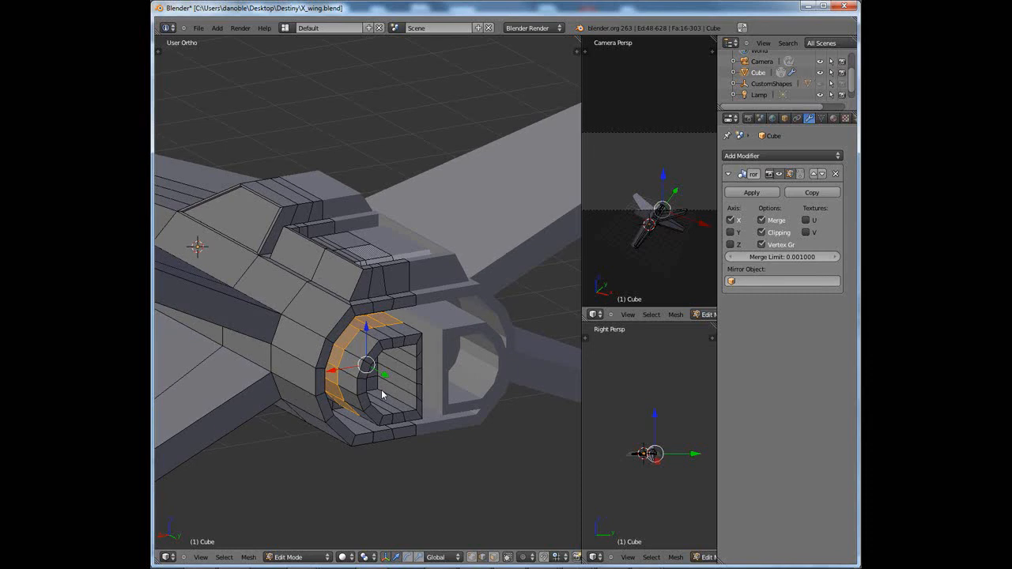
key("s")
key("y")
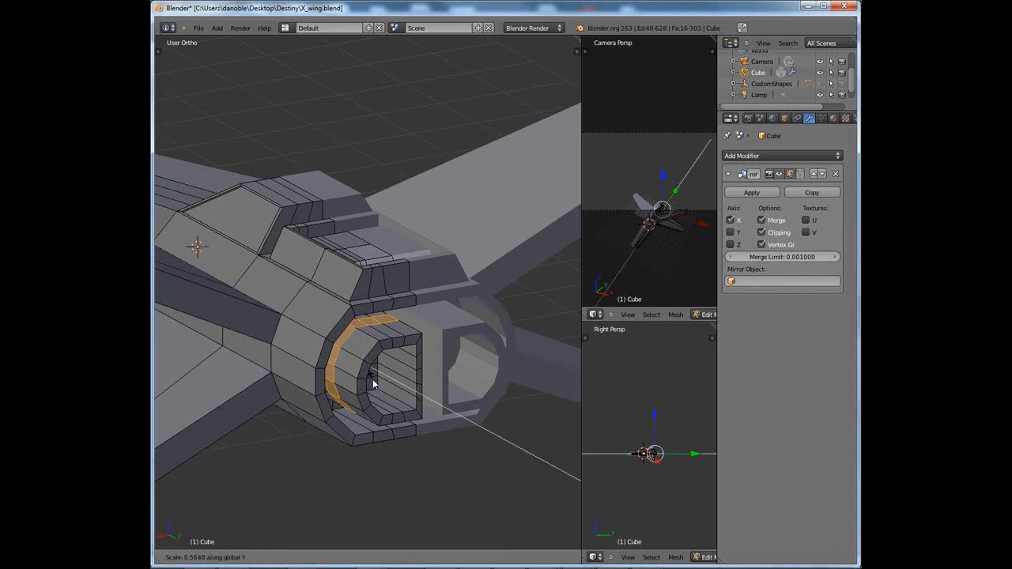
left_click(369, 381)
Try to extrude the narrow band of faces around the engine block along its normals
middle_click_drag(393, 388, 373, 381)
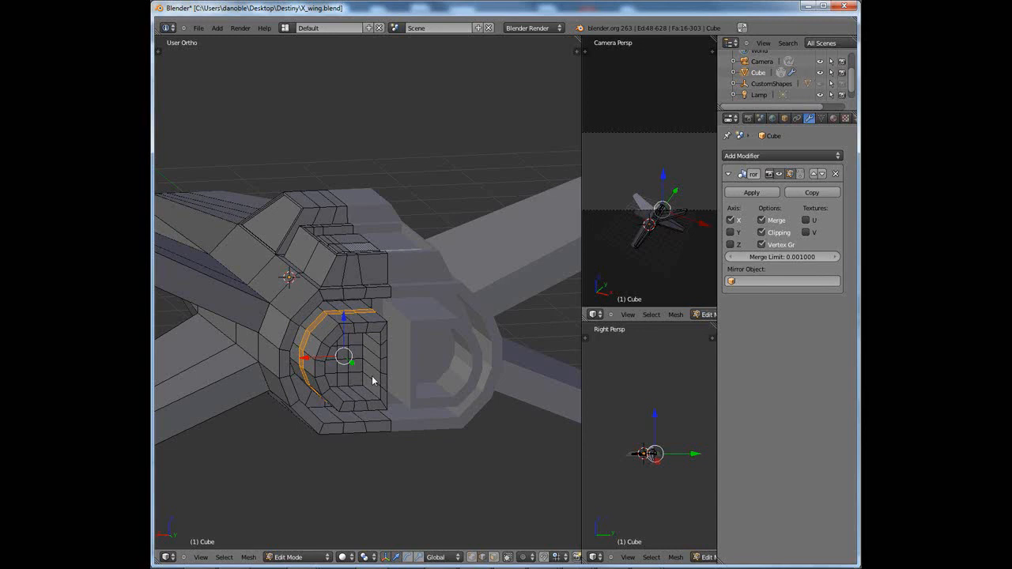
key("e")
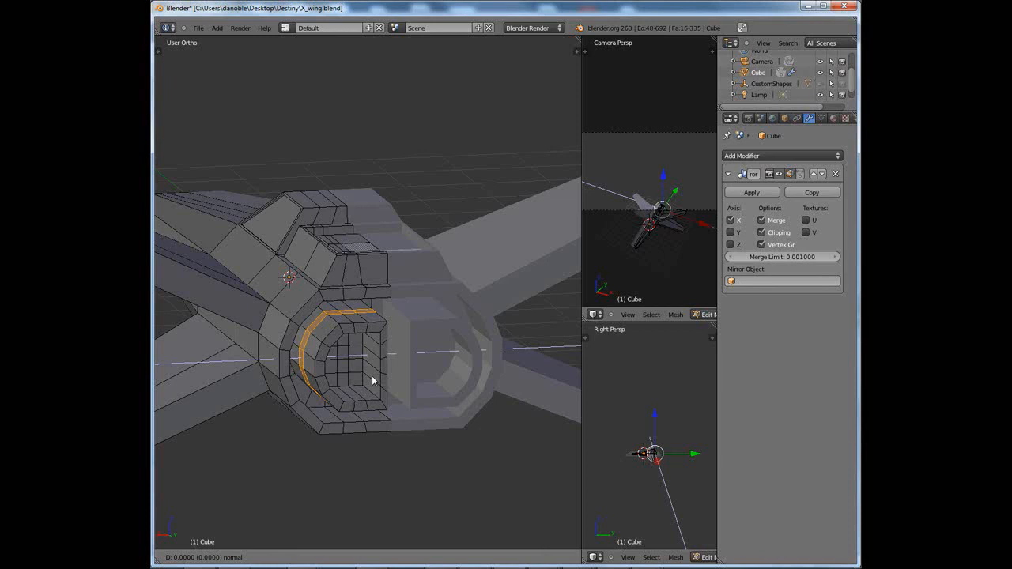
left_click(373, 380)
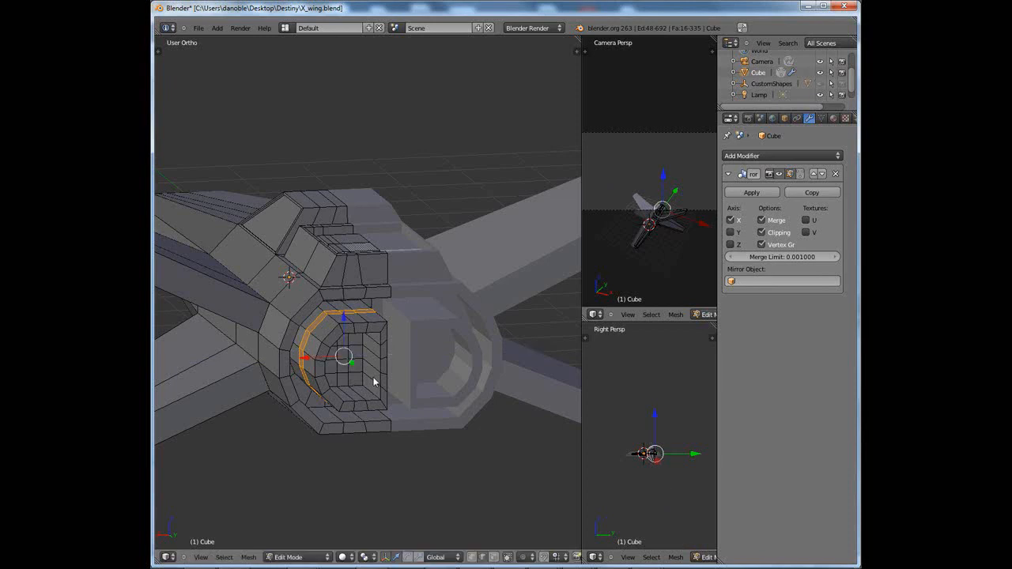
middle_click_drag(350, 377, 373, 377)
key("e")
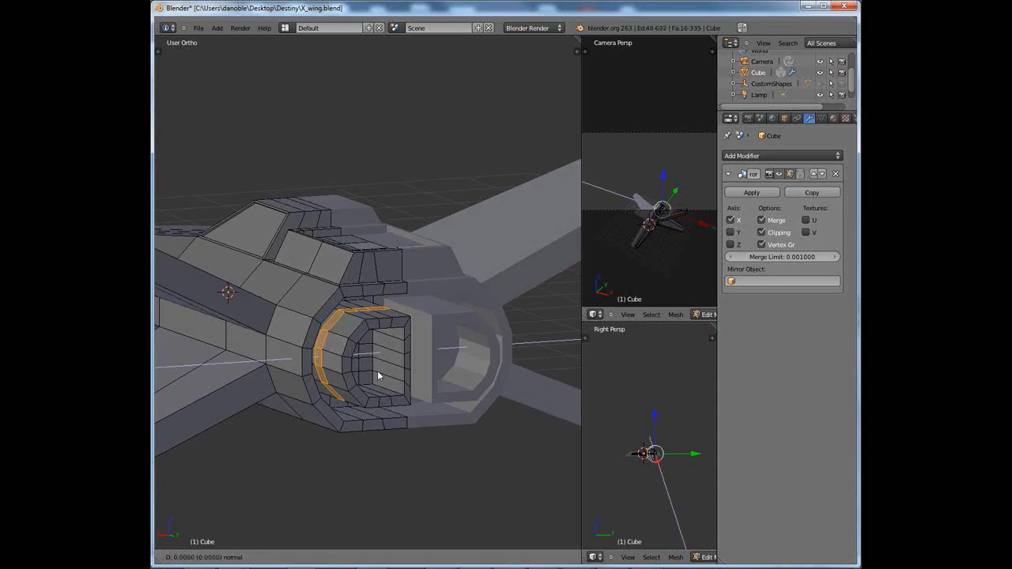
left_click(383, 378)
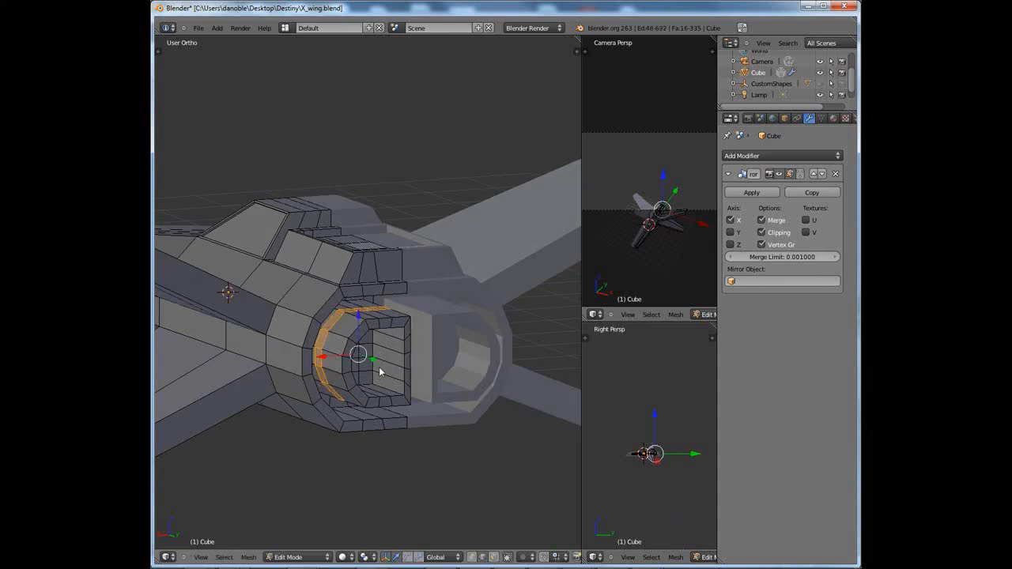
middle_click_drag(384, 384, 341, 356)
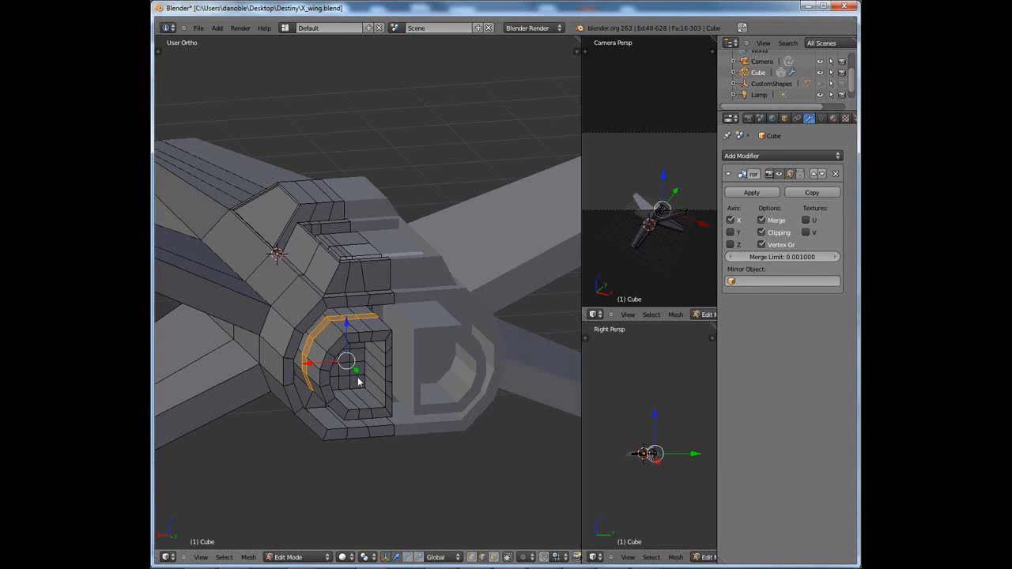
middle_click_drag(357, 386, 353, 386)
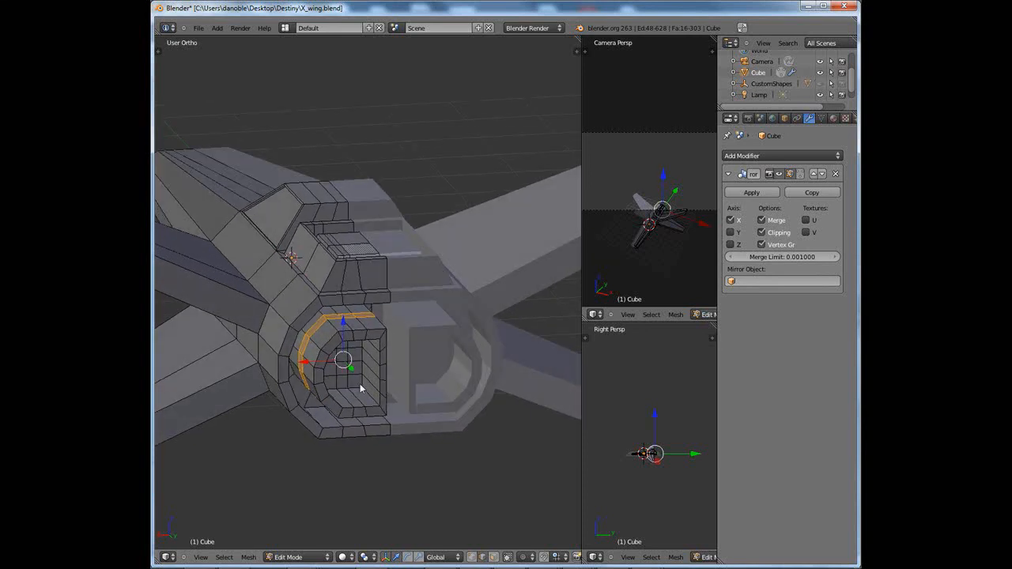
Try to extrude the engine band outward with the Y axis locked and to rescale it along Y
key("e")
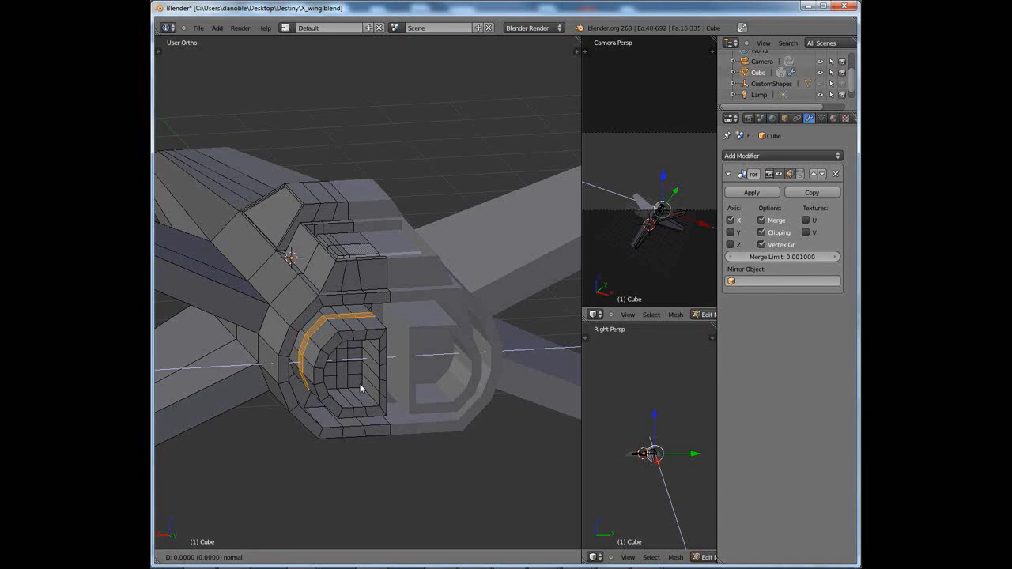
key("shift+y")
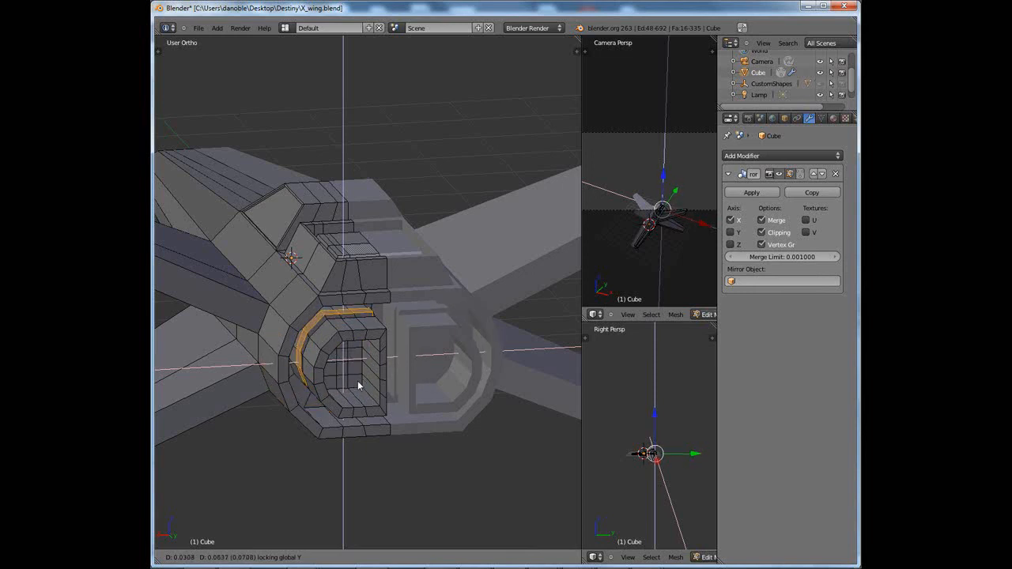
left_click(358, 385)
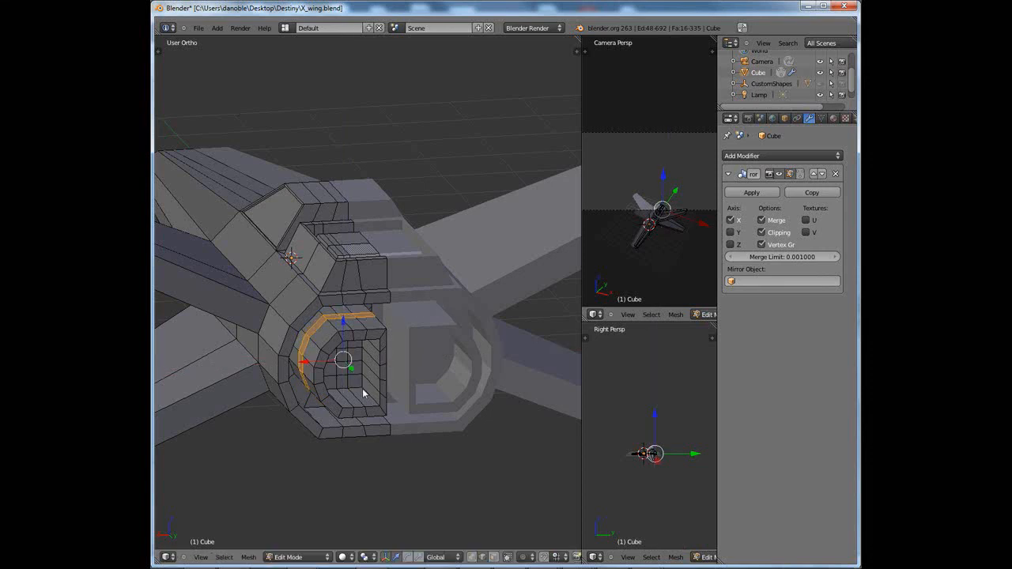
key("s")
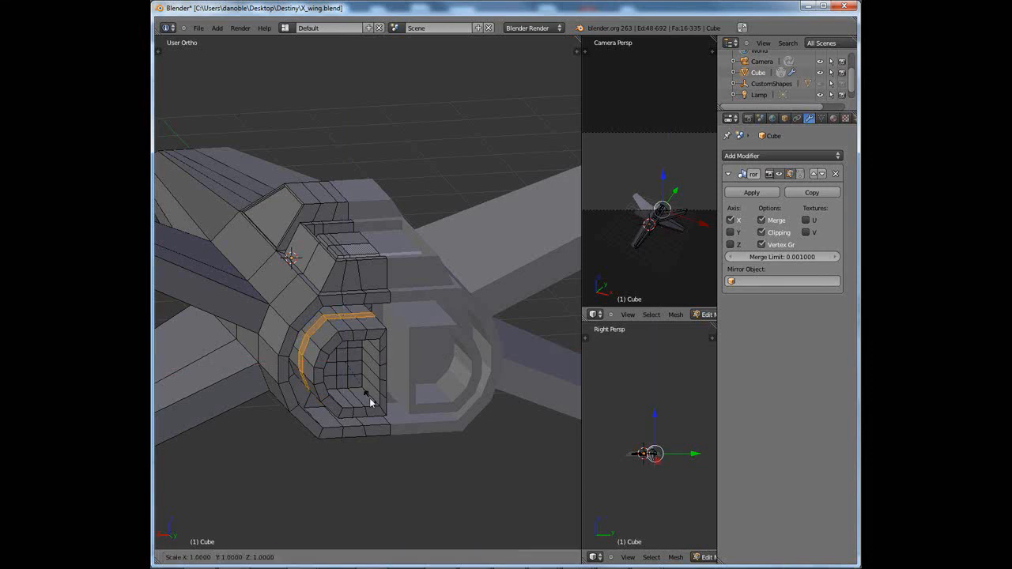
key("y")
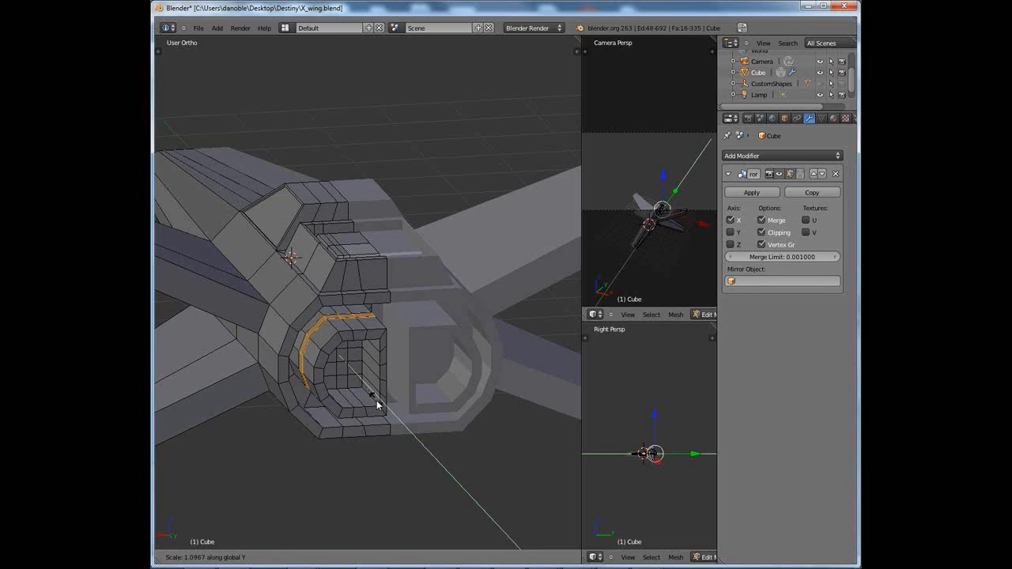
left_click(380, 406)
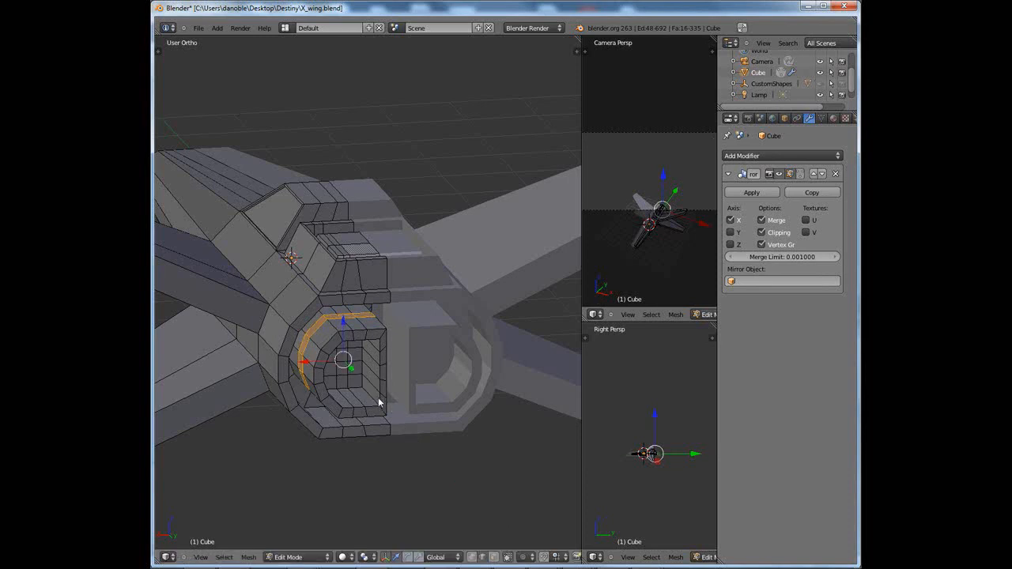
Undo the engine band's previous narrowing and scale the band along the Y axis to about 0.39
key("ctrl+z")
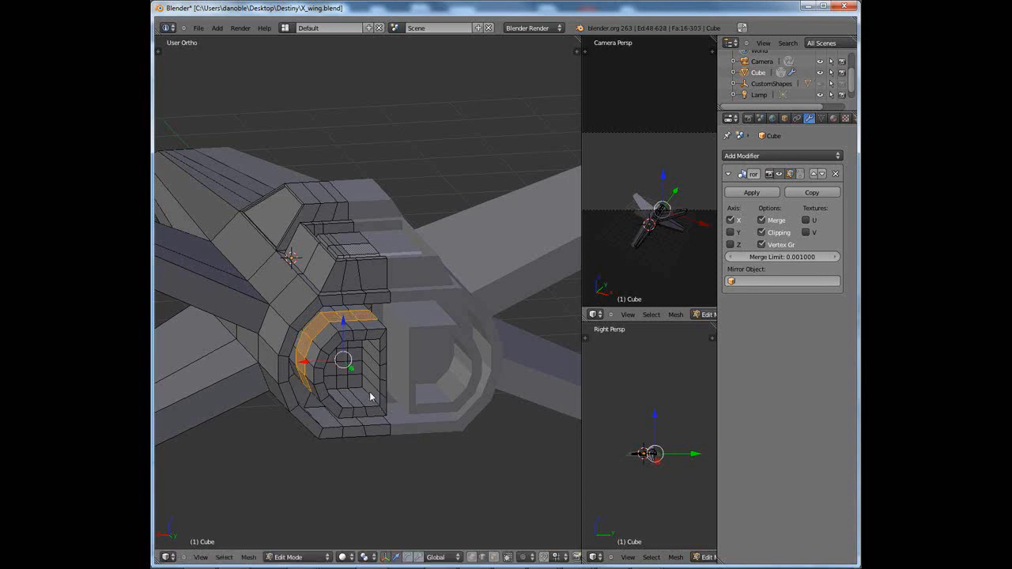
middle_click_drag(371, 391, 369, 396)
key("s")
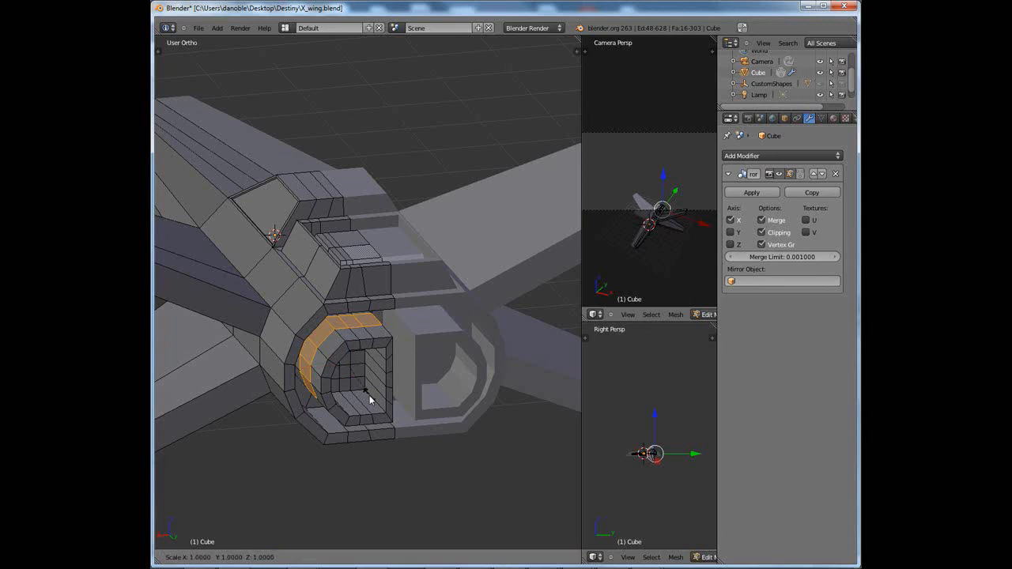
key("y")
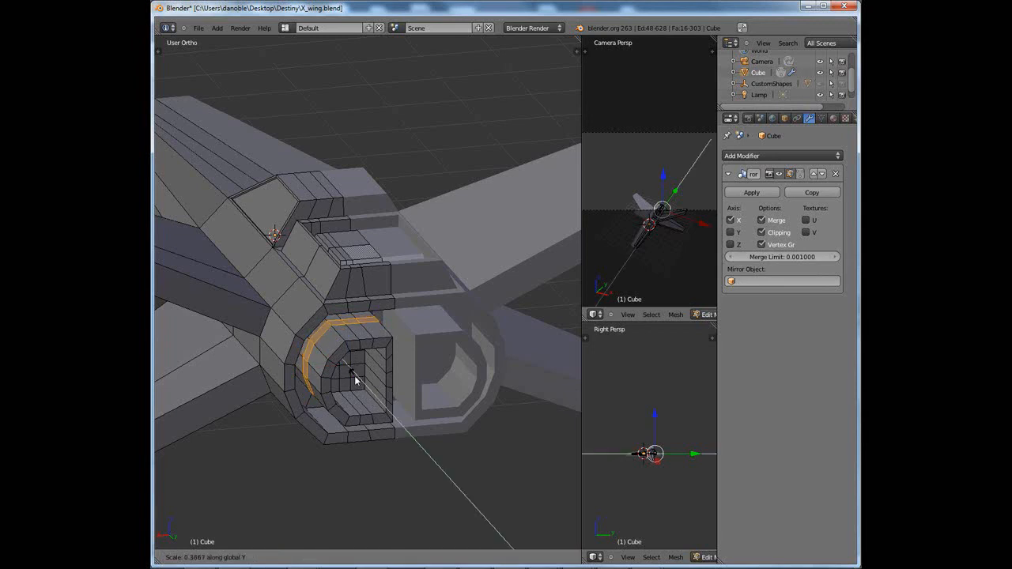
left_click(355, 380)
middle_click_drag(355, 380, 375, 382)
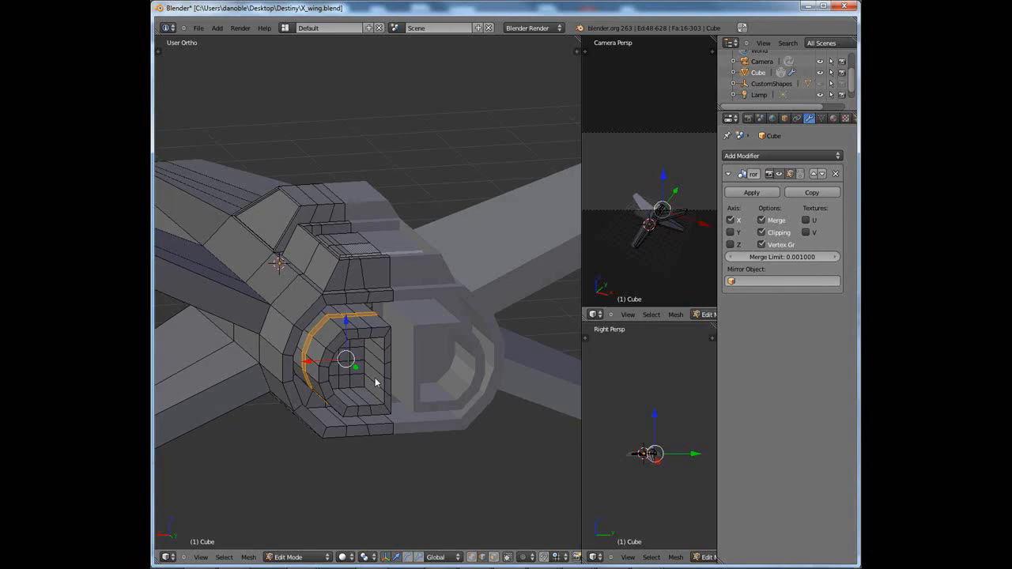
key("s")
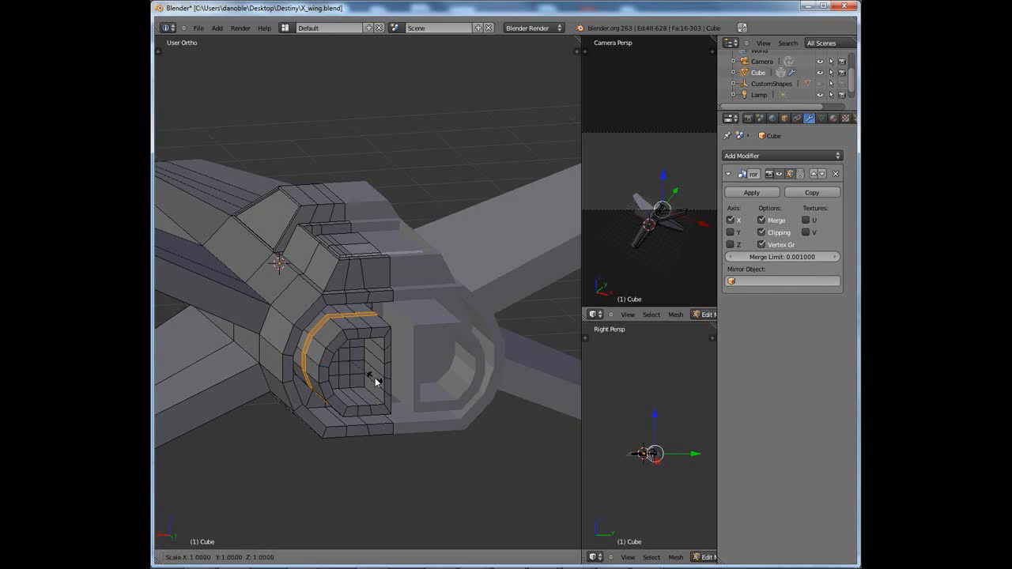
key("y")
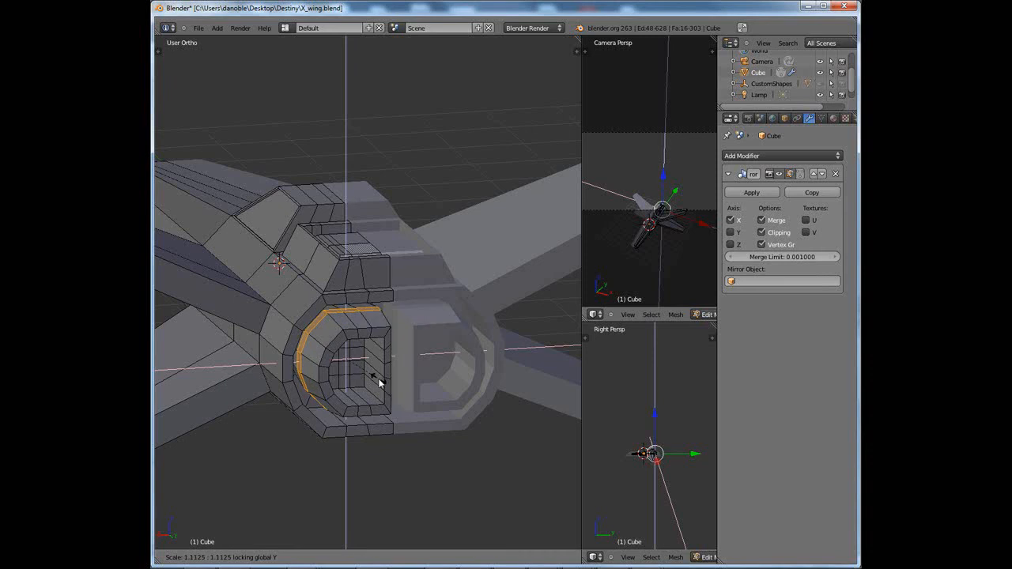
right_click(379, 383)
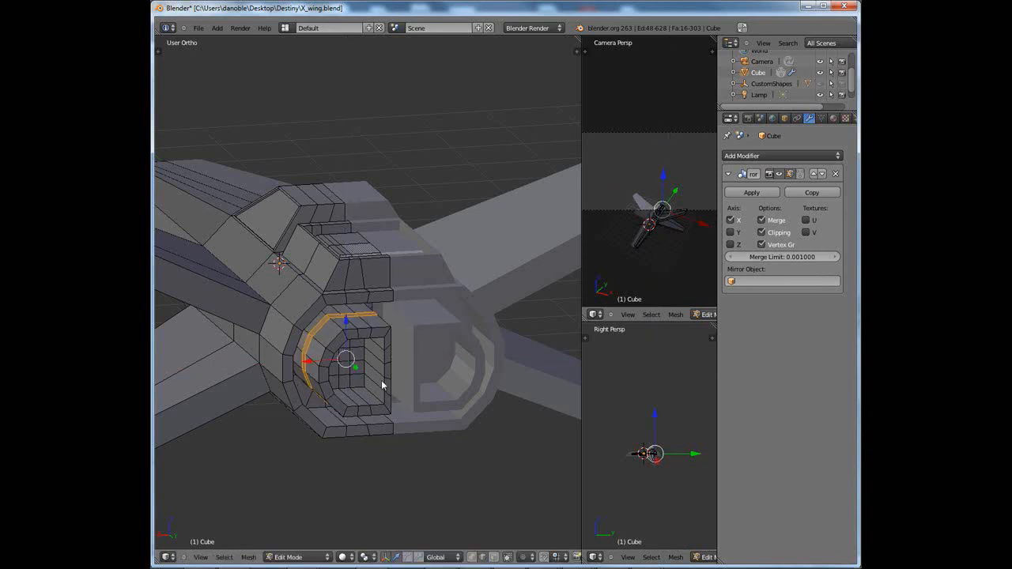
Extrude the engine band in place and scale it outward to about 1.12 in X and Z, excluding Y, to form a raised ring
key("e")
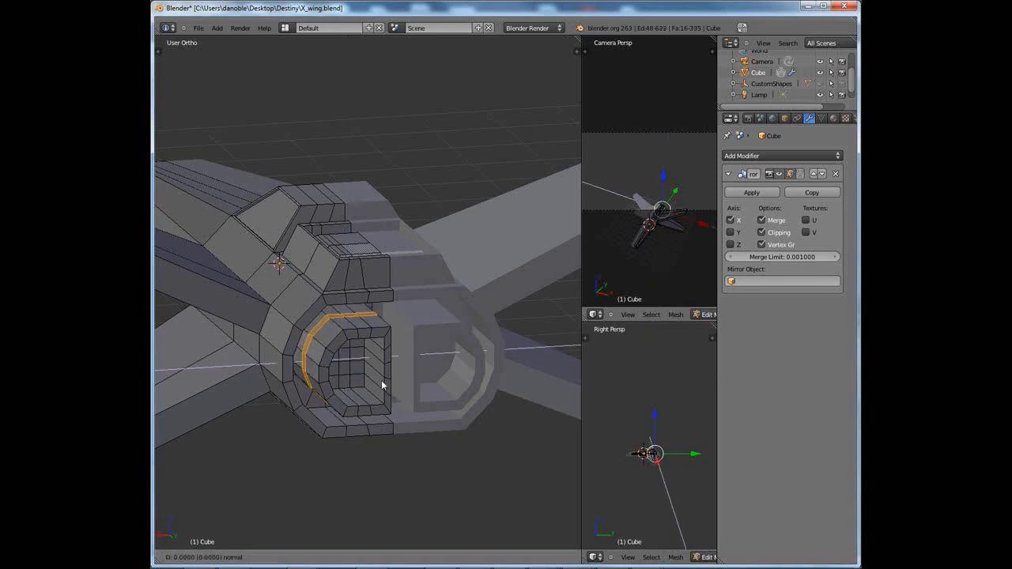
key("s")
key("y")
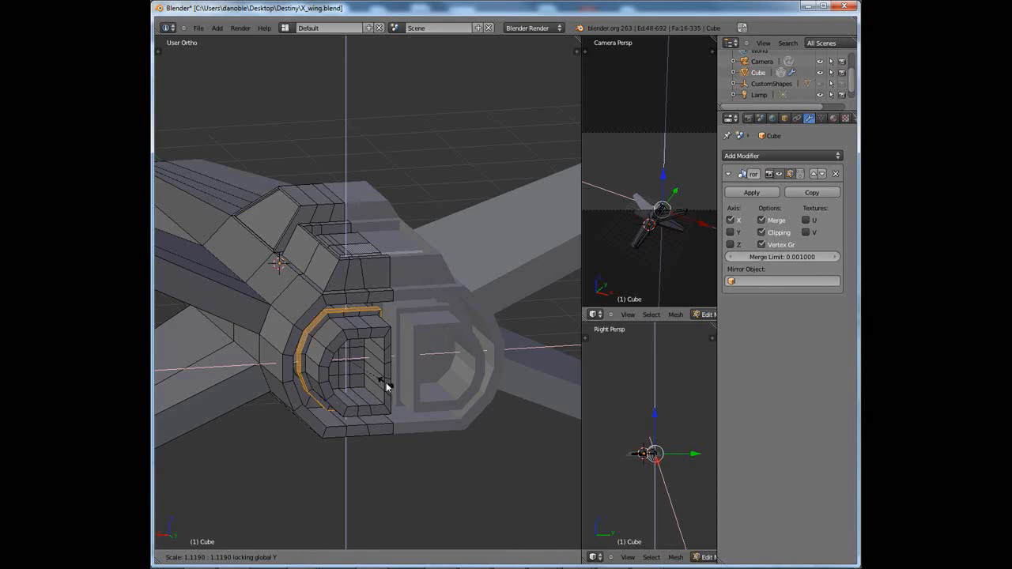
left_click(385, 383)
mouse_move(386, 383)
middle_mouse_down()
mouse_move(406, 365)
mouse_move(377, 341)
mouse_move(355, 388)
mouse_move(368, 403)
mouse_move(382, 385)
middle_mouse_up()
Examine the engine ring and the whole ship from several angles, from the top view and in Object Mode
middle_click_drag(415, 317, 351, 294)
middle_click_drag(423, 312, 323, 351)
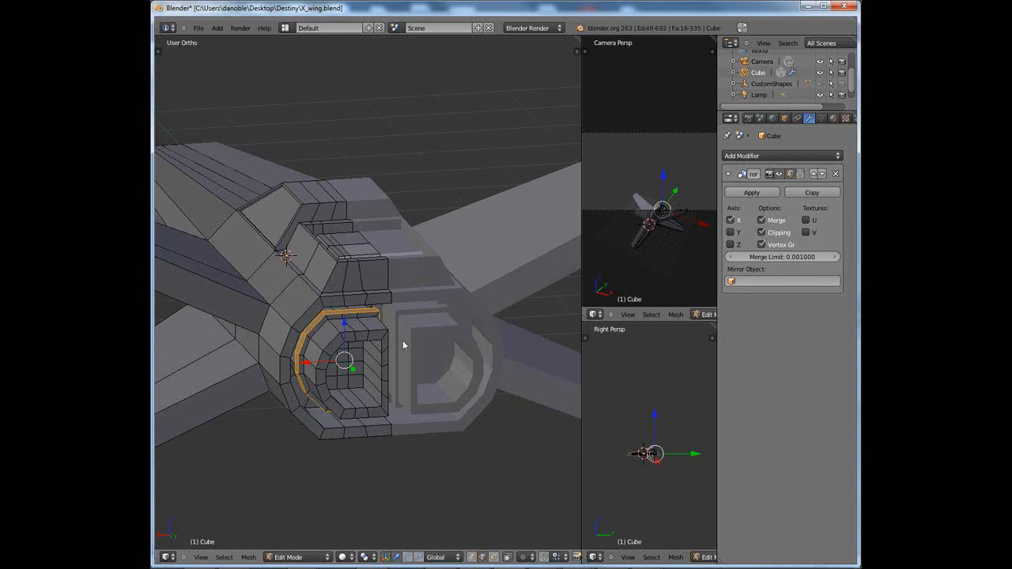
mouse_move(403, 342)
middle_mouse_down()
mouse_move(393, 354)
mouse_move(384, 293)
mouse_move(426, 280)
mouse_move(420, 316)
mouse_move(400, 334)
middle_mouse_up()
middle_click_drag(371, 377, 339, 479)
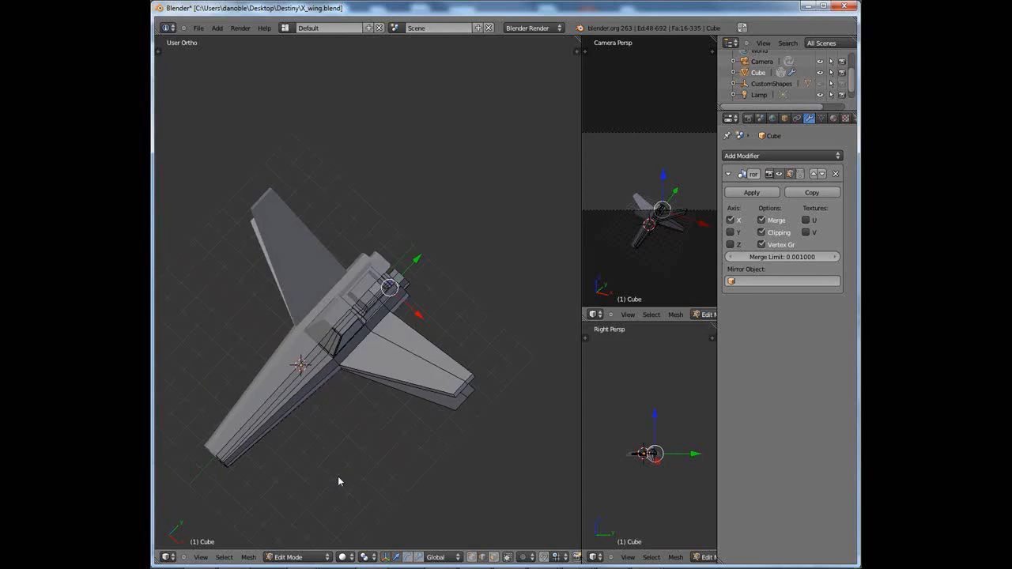
key("KP_7")
middle_click_drag(368, 532, 422, 453, "shift")
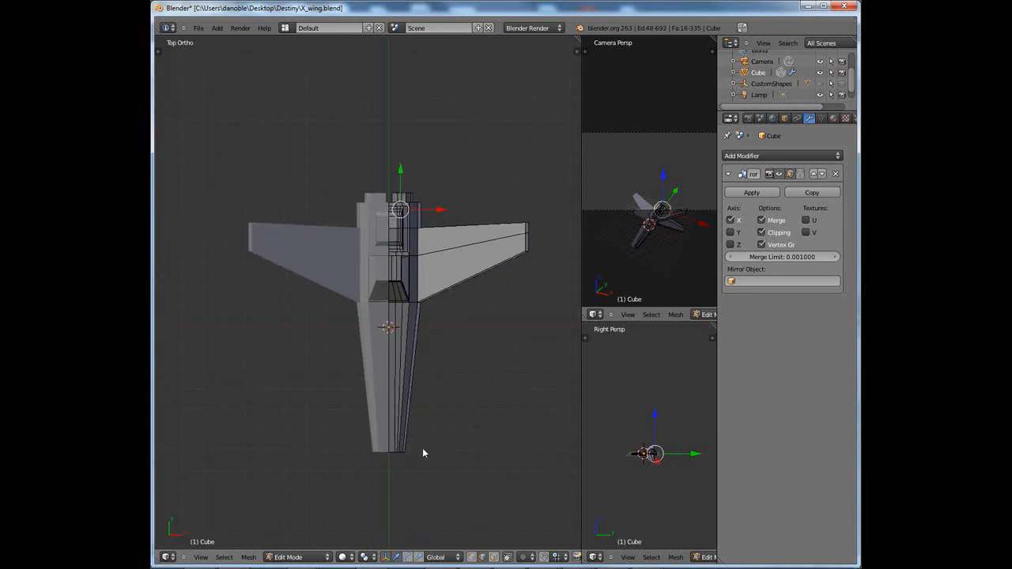
middle_click(468, 396)
middle_click_drag(477, 384, 440, 346)
scroll(427, 347, "up", 5)
key("Tab")
scroll(432, 316, "down", 3)
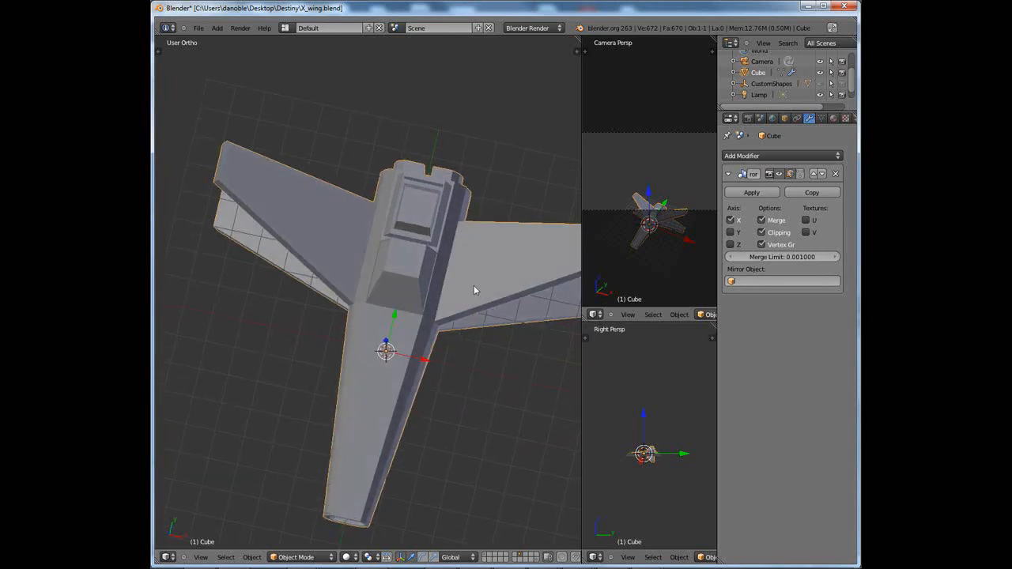
In Edit Mode, inset the two top faces of the upper wing by extruding them in place and scaling them down
key("Tab")
middle_click_drag(474, 291, 450, 396)
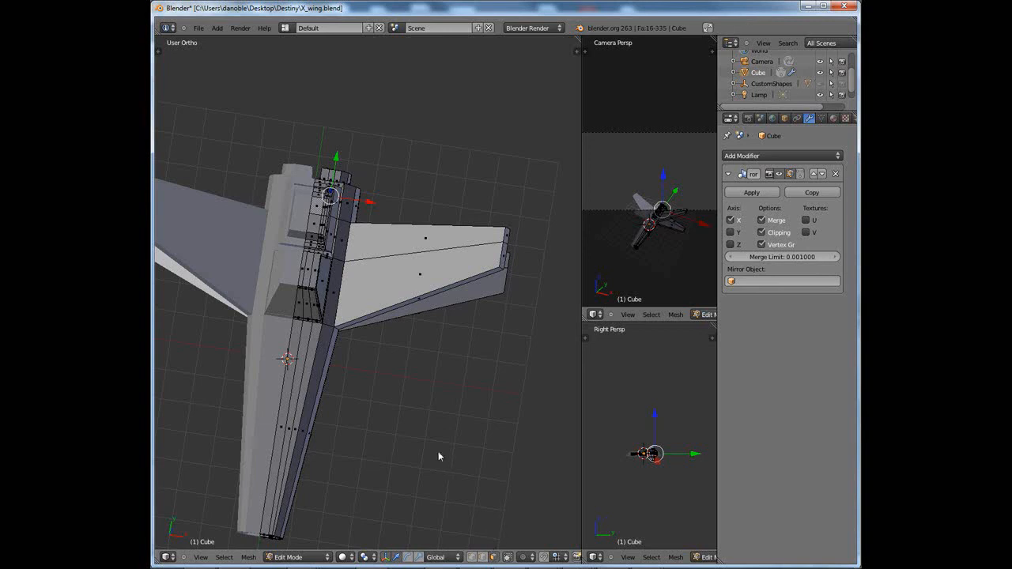
middle_click_drag(440, 456, 419, 348)
right_click(420, 272)
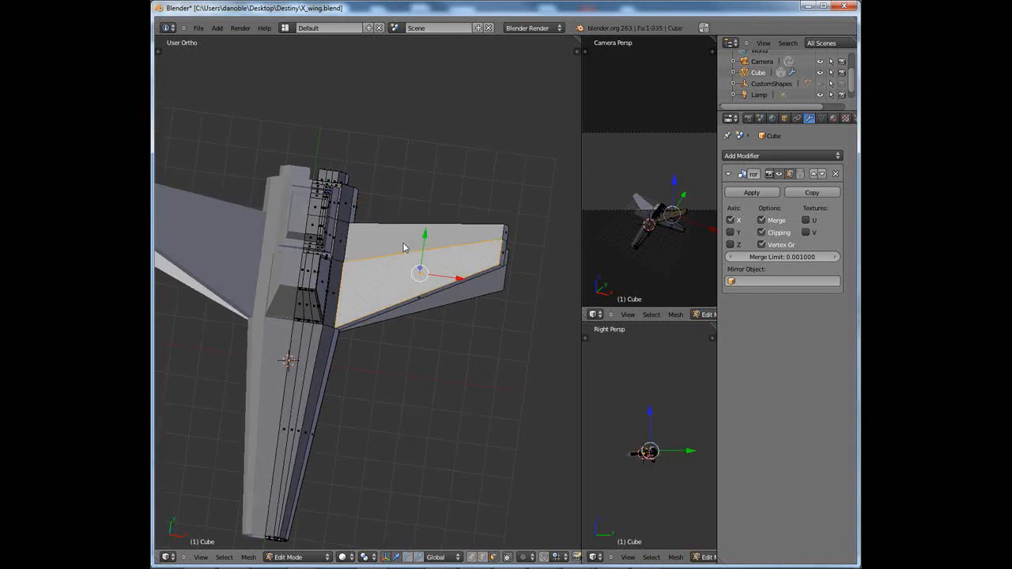
right_click(404, 244, "shift")
middle_click_drag(445, 302, 450, 316)
key("e")
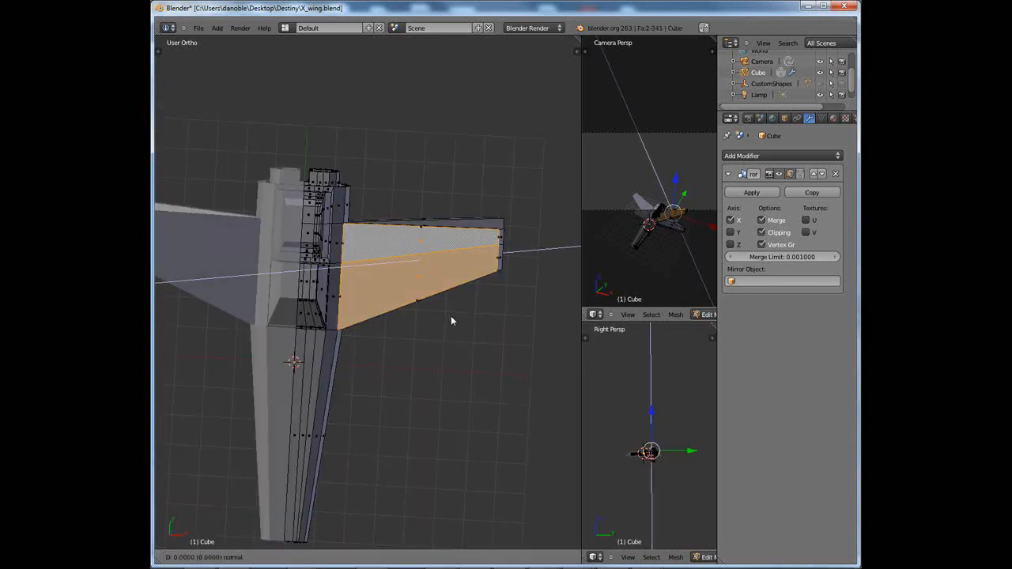
key("s")
left_click(473, 329)
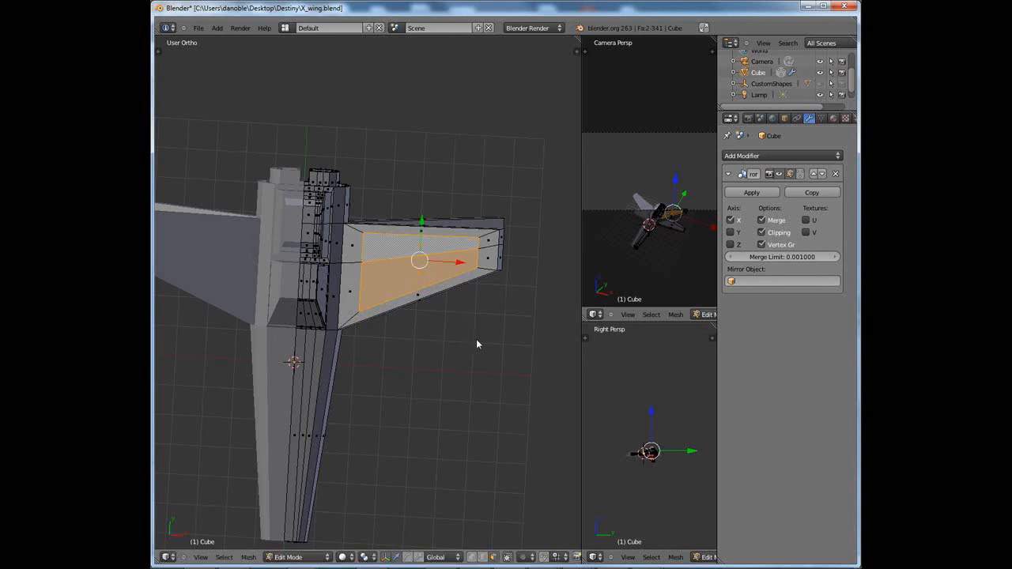
Extrude the inset wing faces slightly into the upper wing to form a shallow recess
middle_click_drag(476, 338, 408, 341)
scroll(409, 342, "up", 2)
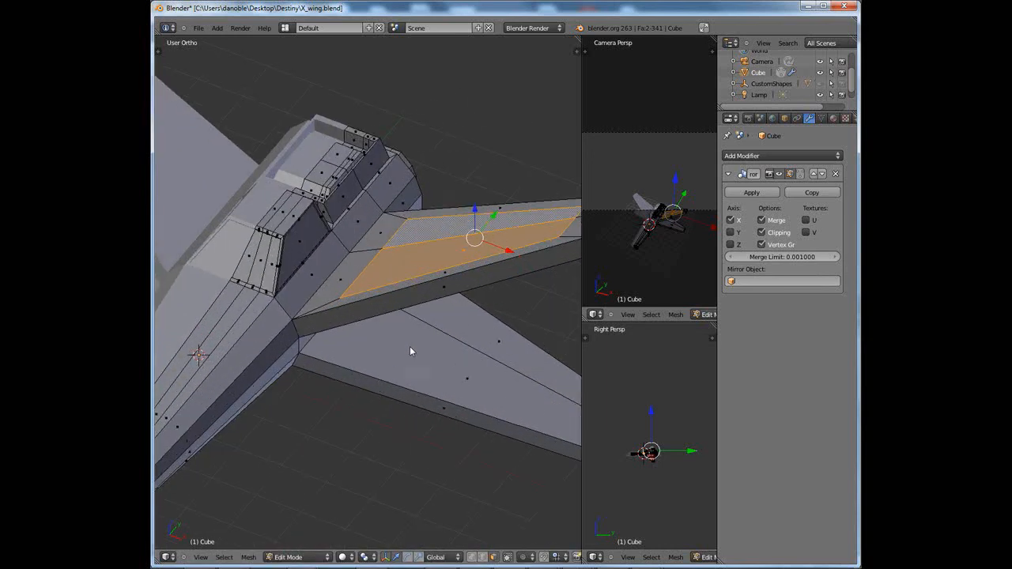
key("e")
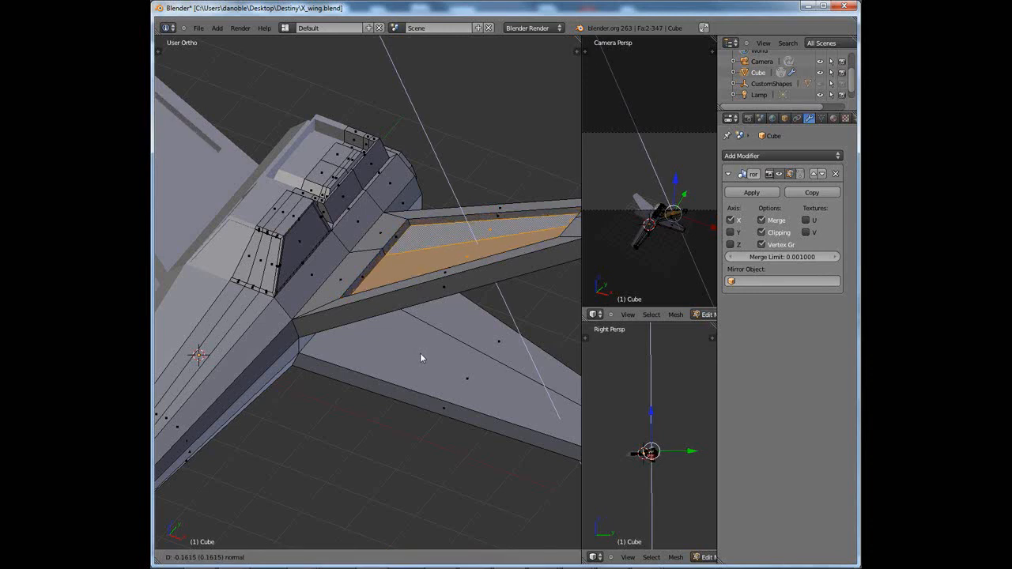
left_click(420, 353)
middle_click_drag(454, 350, 450, 390)
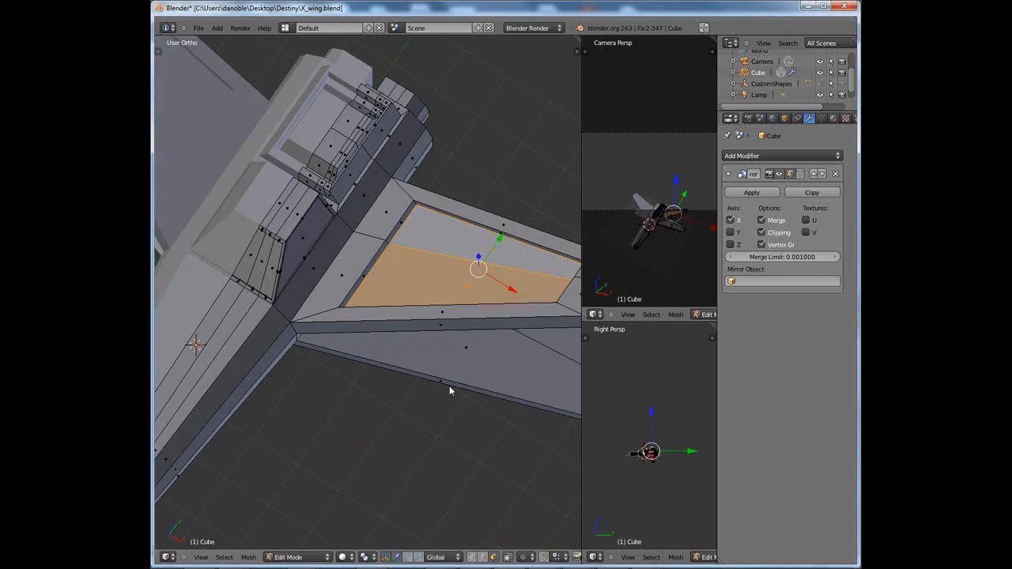
Inset the recessed upper-wing faces by extruding them in place and scaling them down slightly, and extrude the result by about 0.17
key("e")
right_click(460, 392)
key("s")
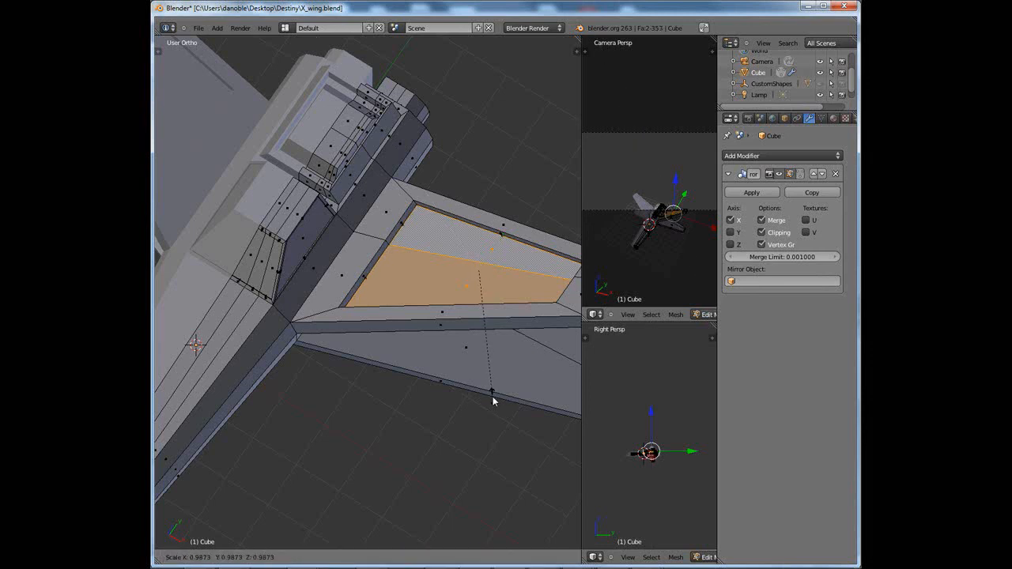
key("e")
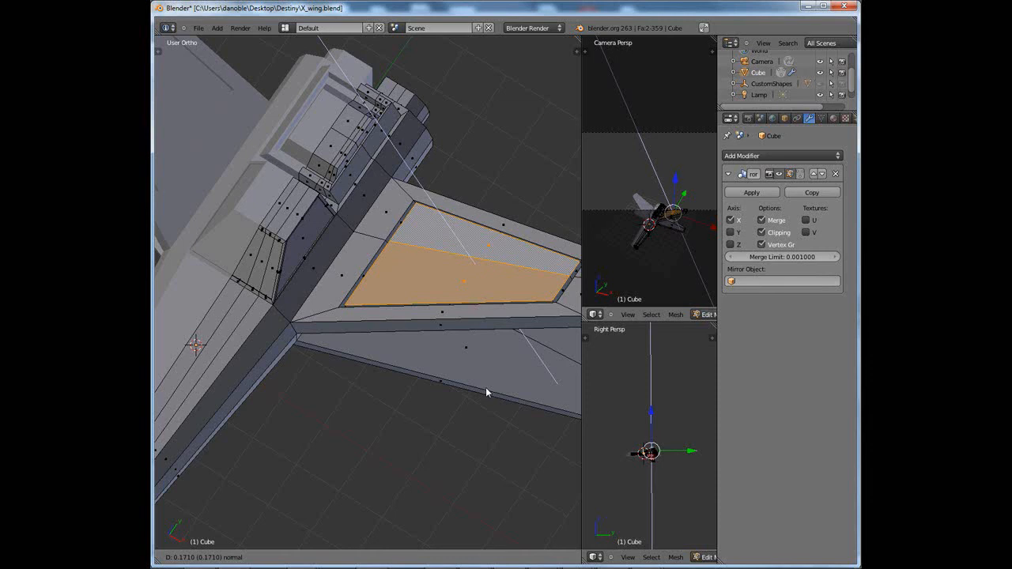
left_click(488, 393)
middle_click_drag(488, 394, 459, 341)
Undo the extra inset and extrusion of the upper-wing panel, back to the plain recess
key("a")
key("ctrl+z")
scroll(457, 340, "up", 4)
key("ctrl+z")
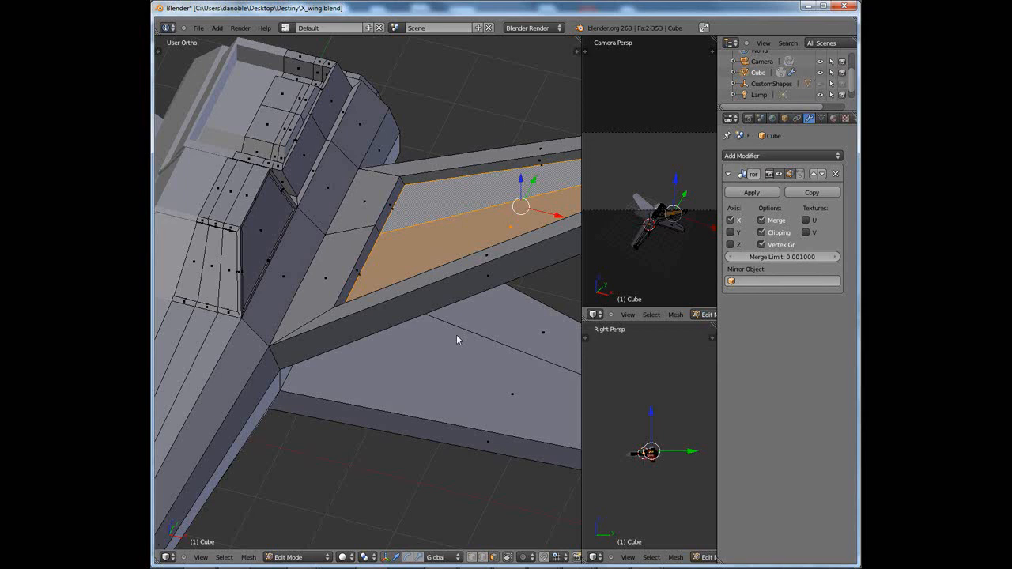
key("ctrl+z")
Add one loop cut across the middle of the upper wing, dividing its recessed panel crosswise
mouse_move(456, 335)
middle_mouse_down()
mouse_move(472, 360)
mouse_move(442, 326)
middle_mouse_up()
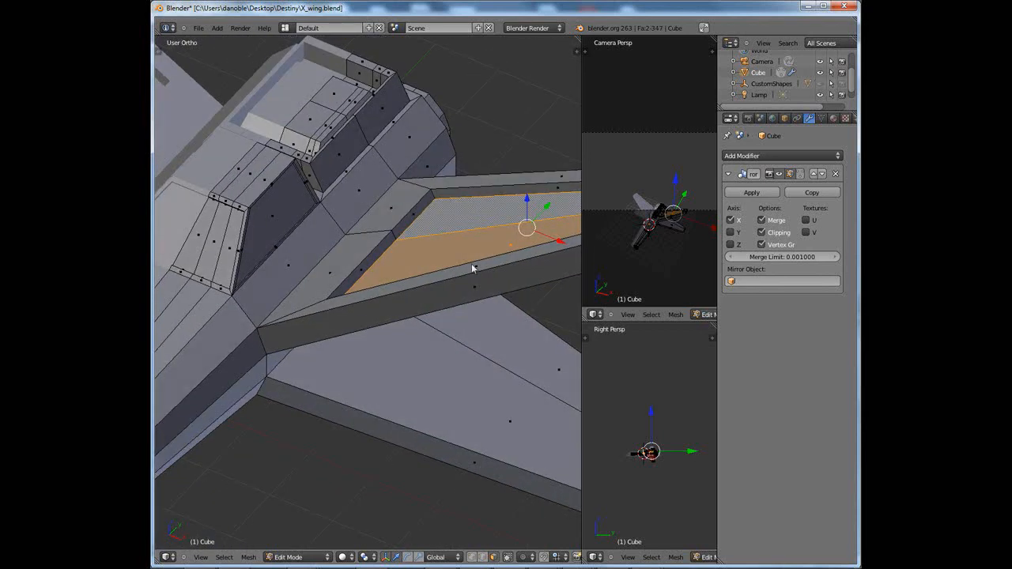
middle_click_drag(472, 269, 472, 342)
key("ctrl+r")
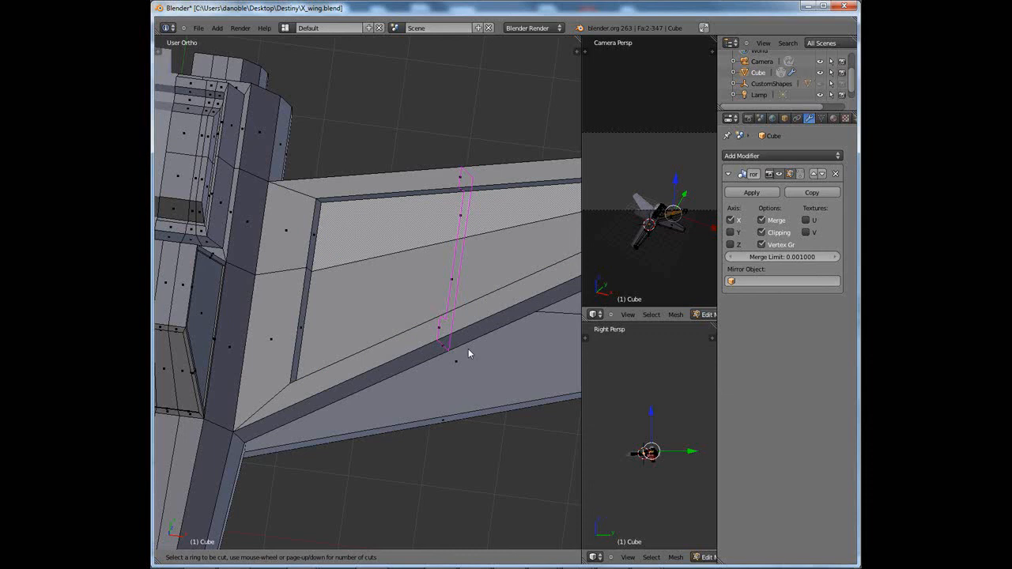
left_click(468, 354)
left_click(468, 351)
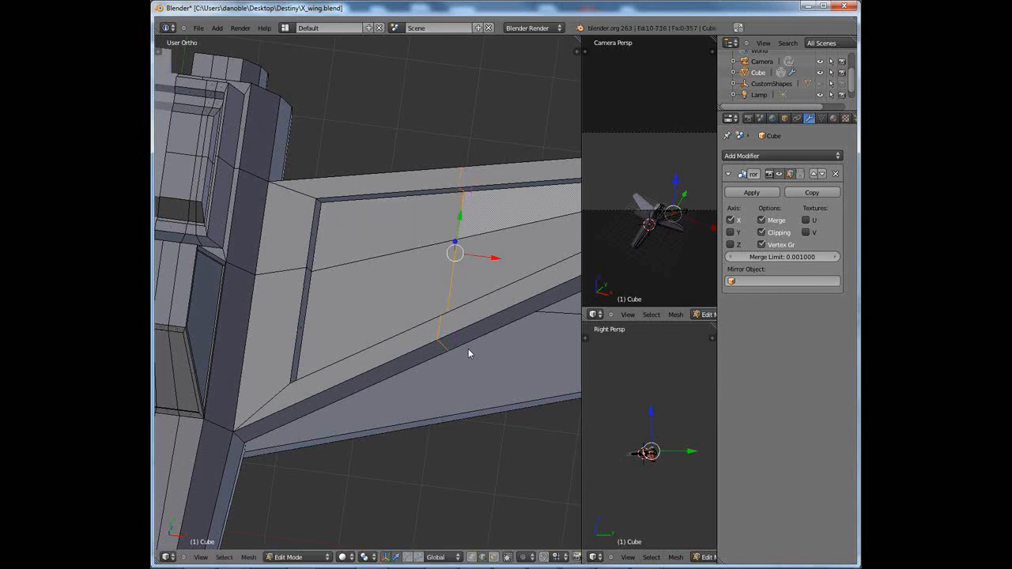
middle_click_drag(468, 350, 376, 392)
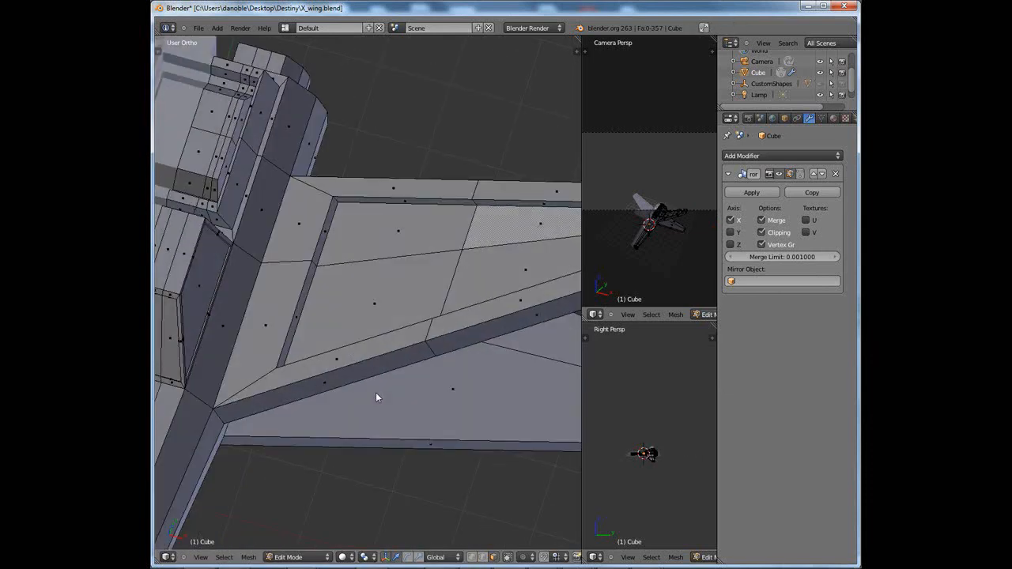
Select the four recessed panel faces of the upper wing and set the pivot point to Individual Origins
right_click(406, 251)
right_click(392, 291, "shift")
right_click(529, 232, "shift")
right_click(519, 270, "shift")
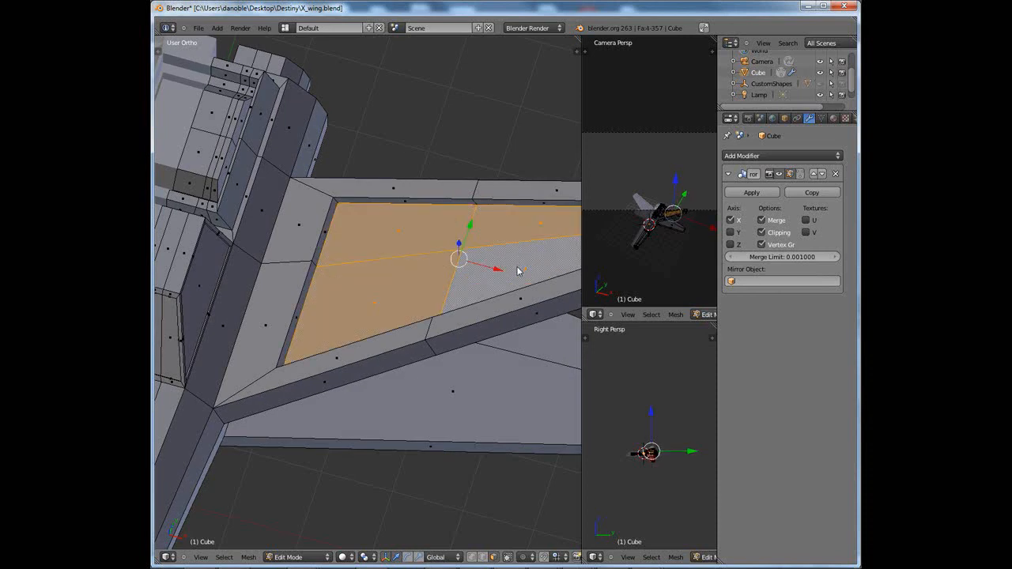
mouse_move(440, 299)
middle_mouse_down()
mouse_move(449, 319)
mouse_move(439, 323)
mouse_move(485, 298)
mouse_move(463, 319)
mouse_move(451, 305)
middle_mouse_up()
scroll(449, 319, "down", 3)
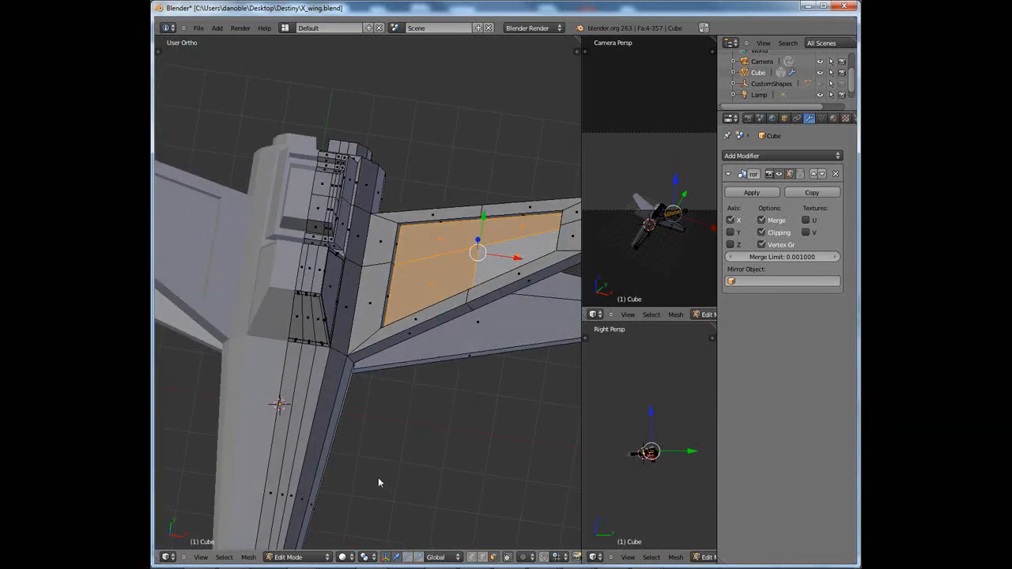
left_click(364, 558)
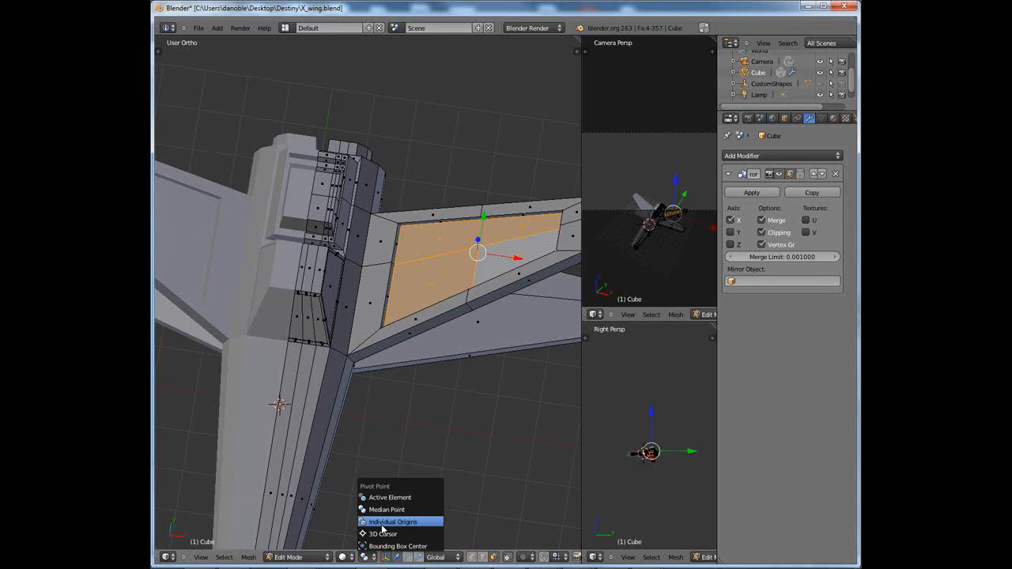
Extrude the four panel faces individually in place and scale them to 0.877 to leave gaps between them
key("t")
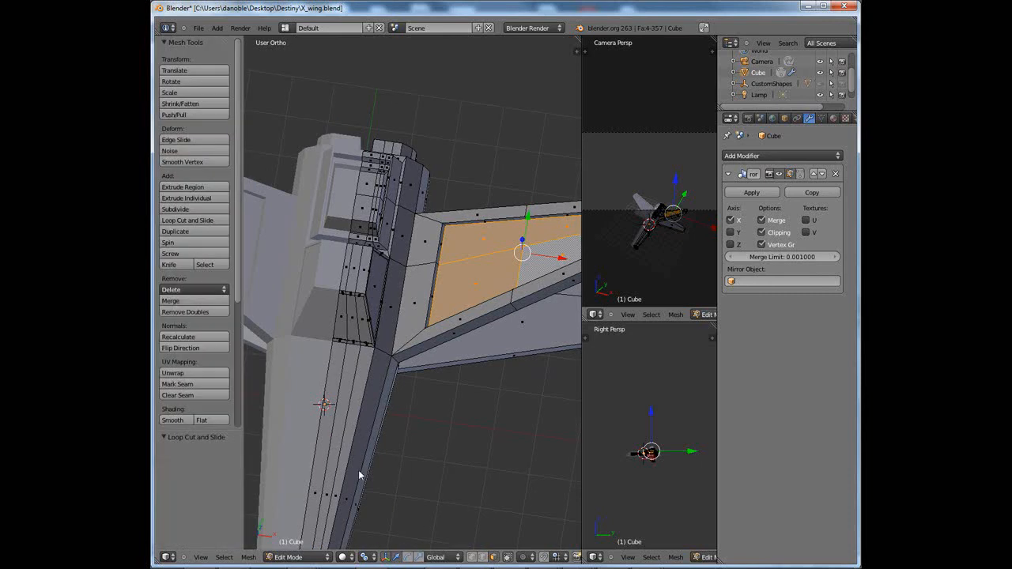
left_click(198, 201)
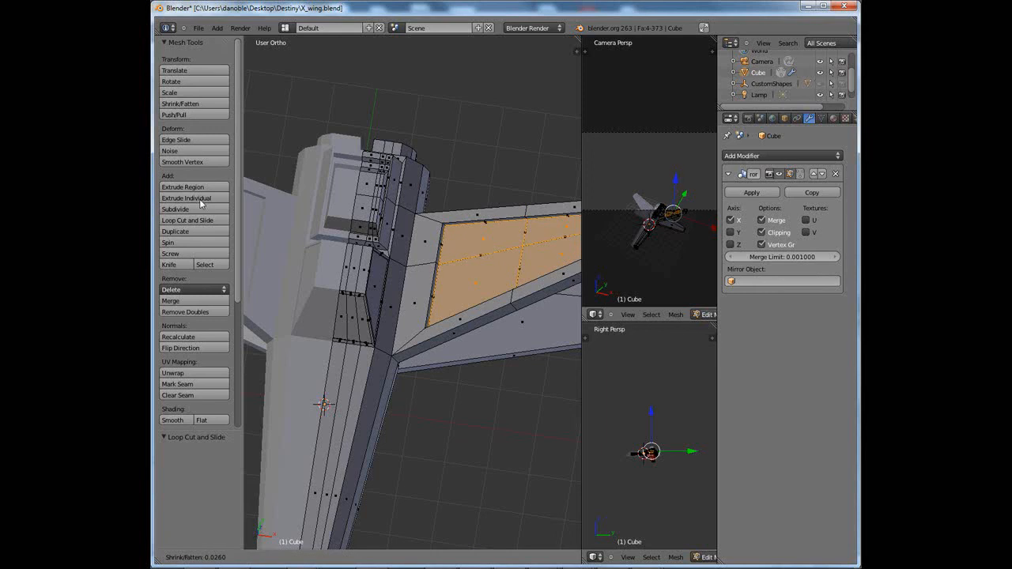
right_click(239, 222)
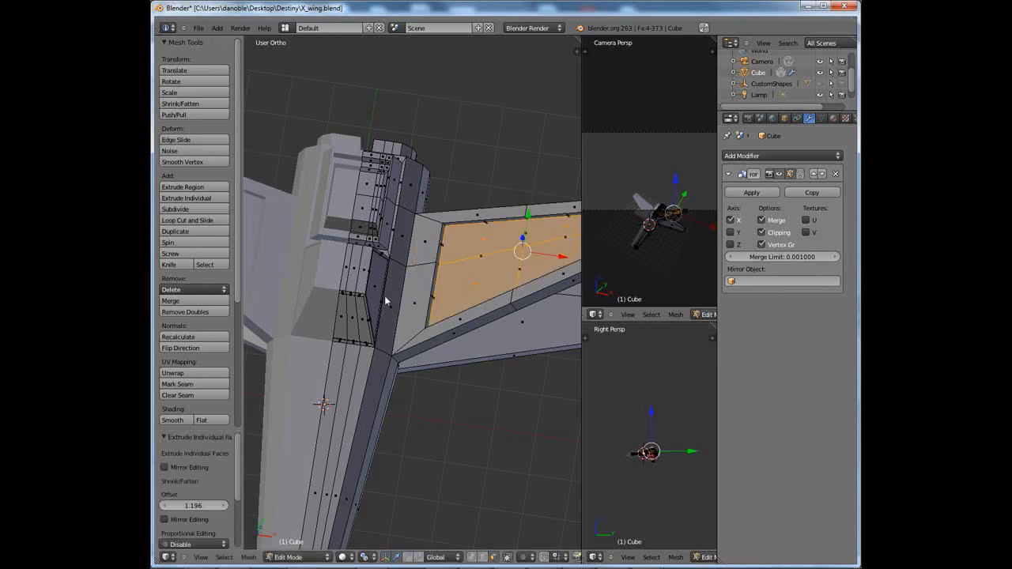
left_click(511, 361)
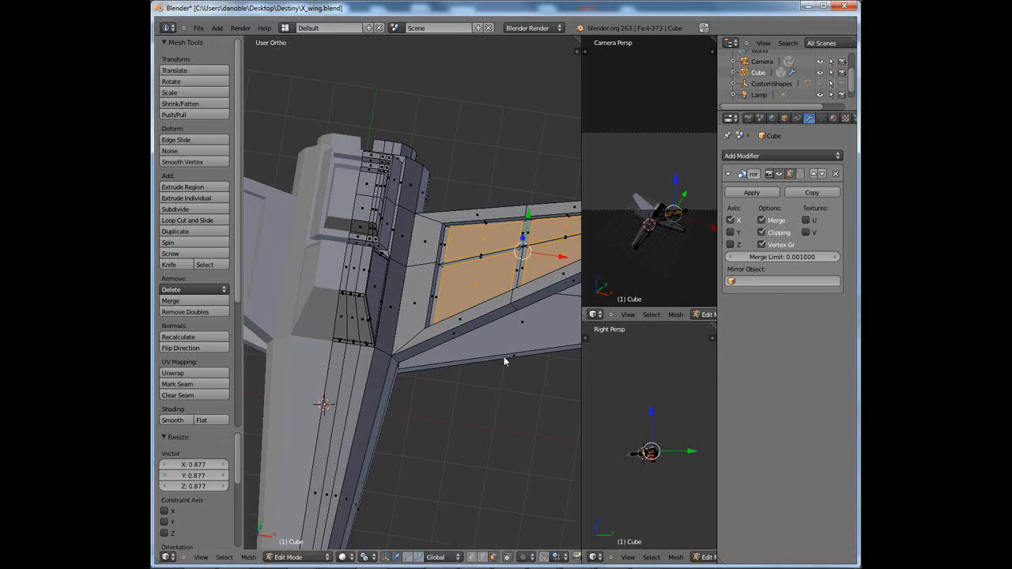
Extrude the four separated wing panels along their normal by about 0.12
middle_click_drag(501, 357, 433, 317)
key("e")
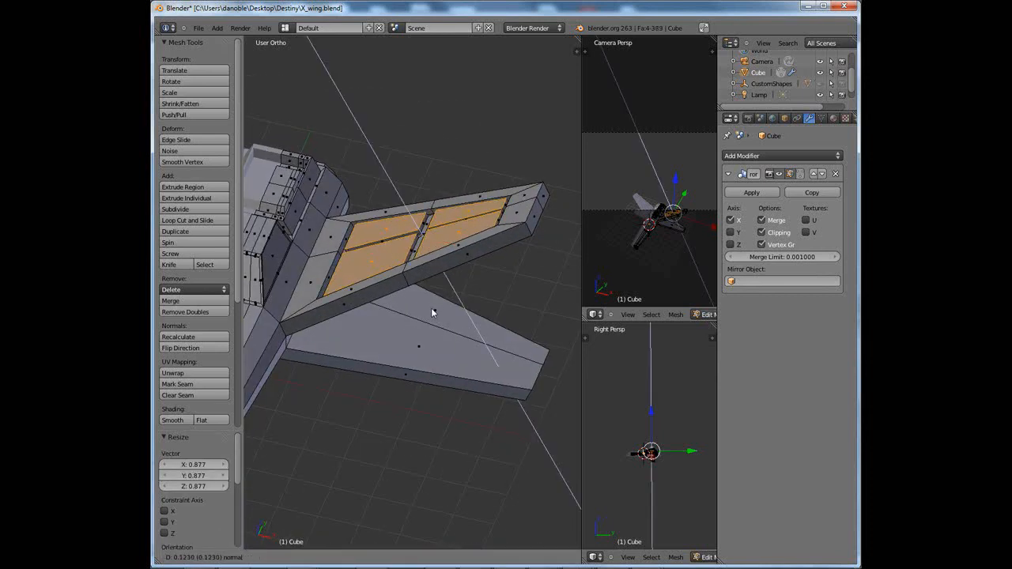
left_click(431, 313)
middle_click_drag(430, 311, 453, 371)
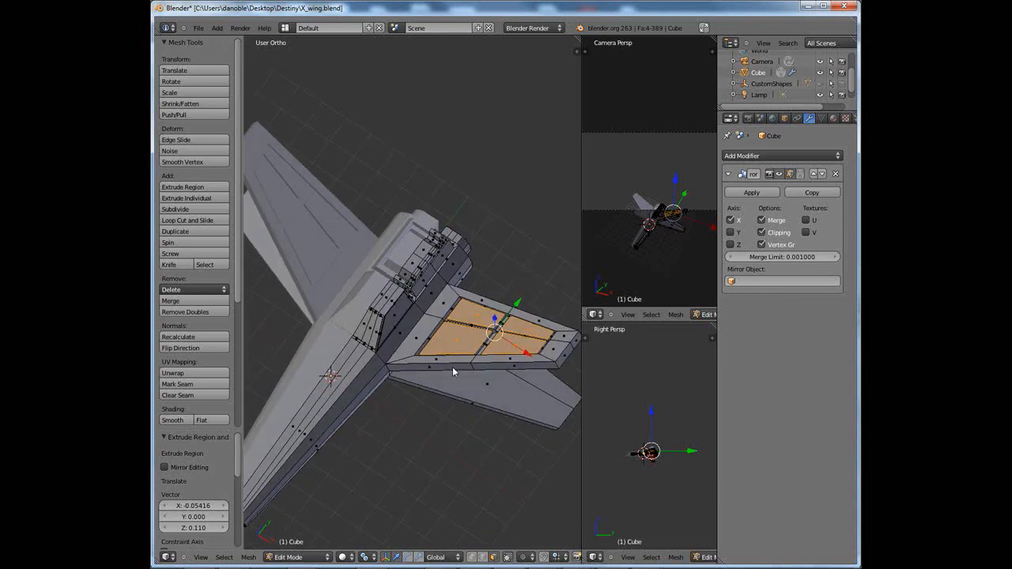
Deselect the wing panels, return to Object Mode, view the whole ship and hide the mesh tools
left_click(366, 557)
middle_click_drag(460, 427, 441, 457)
key("a")
middle_click_drag(499, 397, 477, 360)
key("Tab")
middle_click_drag(404, 380, 554, 263)
key("t")
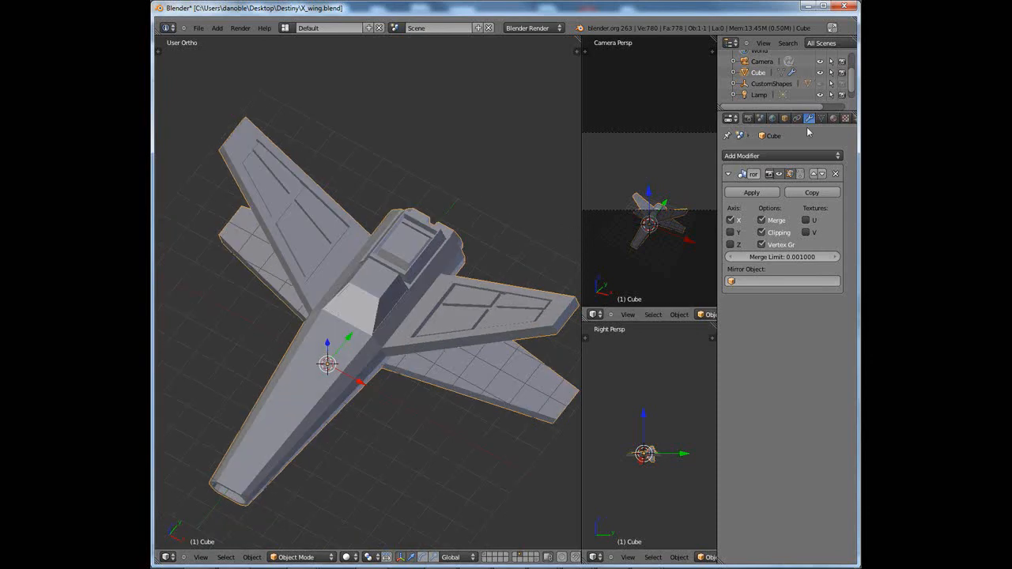
Create a new material for the ship and set its diffuse color to light blue
left_click(834, 118)
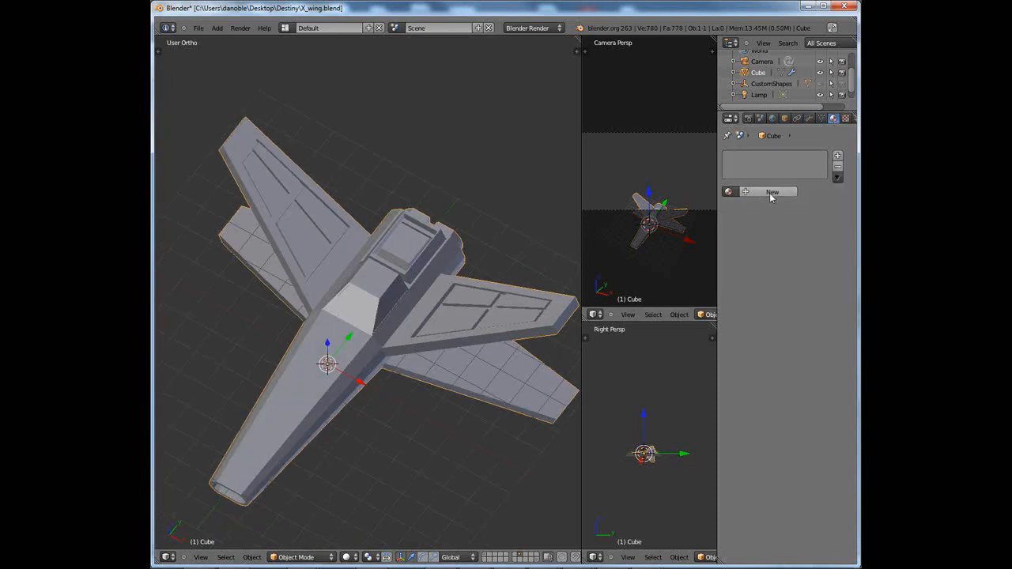
left_click(771, 192)
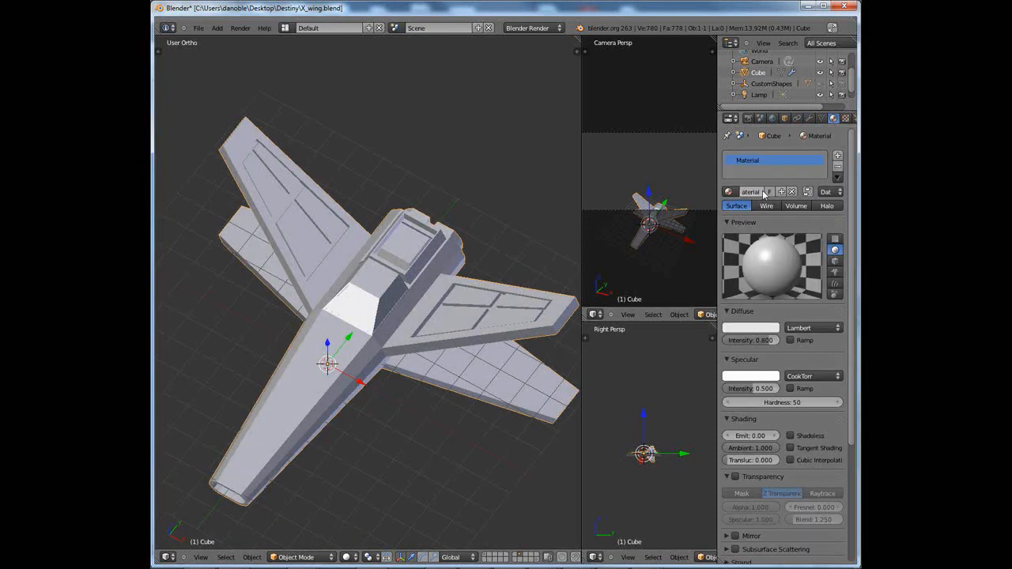
left_click(755, 328)
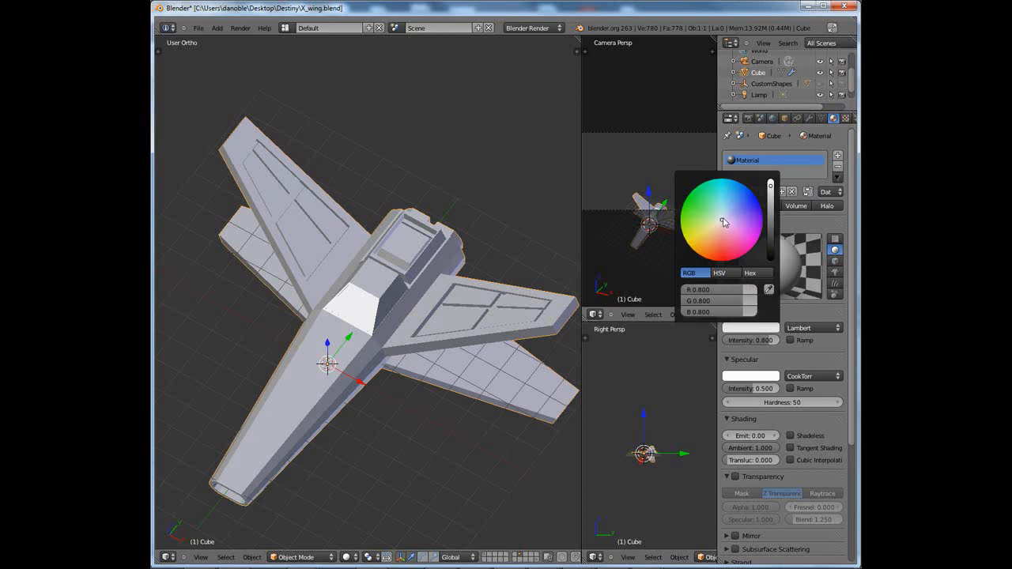
left_click_drag(722, 228, 707, 249)
left_click_drag(701, 261, 733, 212)
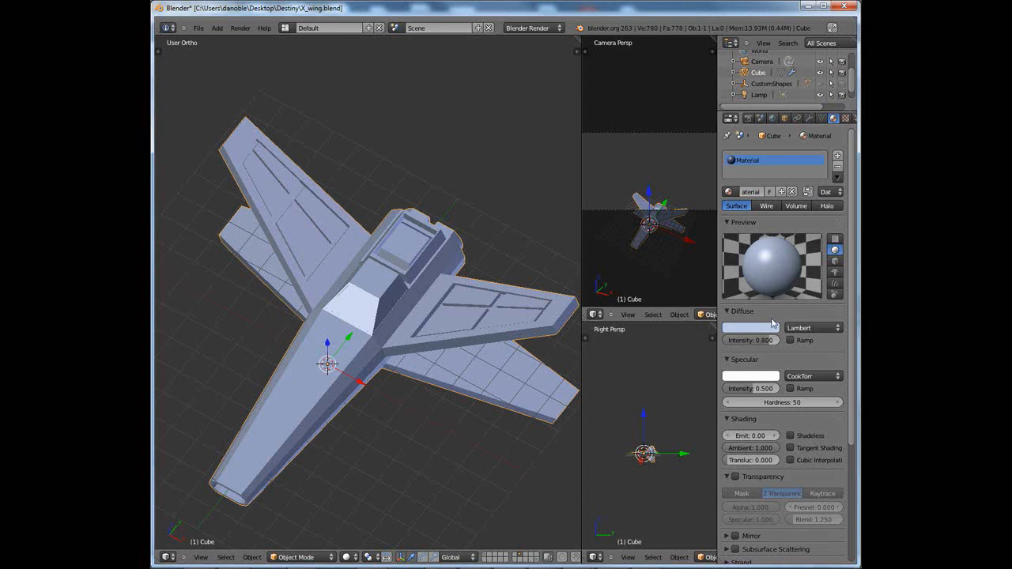
In Edit Mode, select the three front window faces and the side window face of the cockpit
middle_click_drag(492, 297, 466, 268)
key("Tab")
scroll(467, 273, "up", 5)
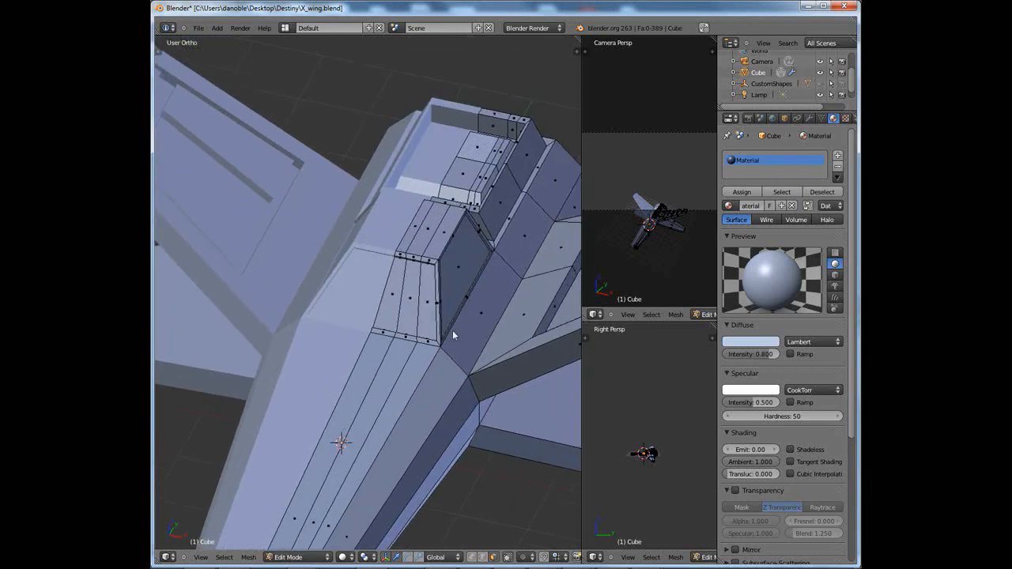
right_click(388, 302)
right_click(406, 317, "shift")
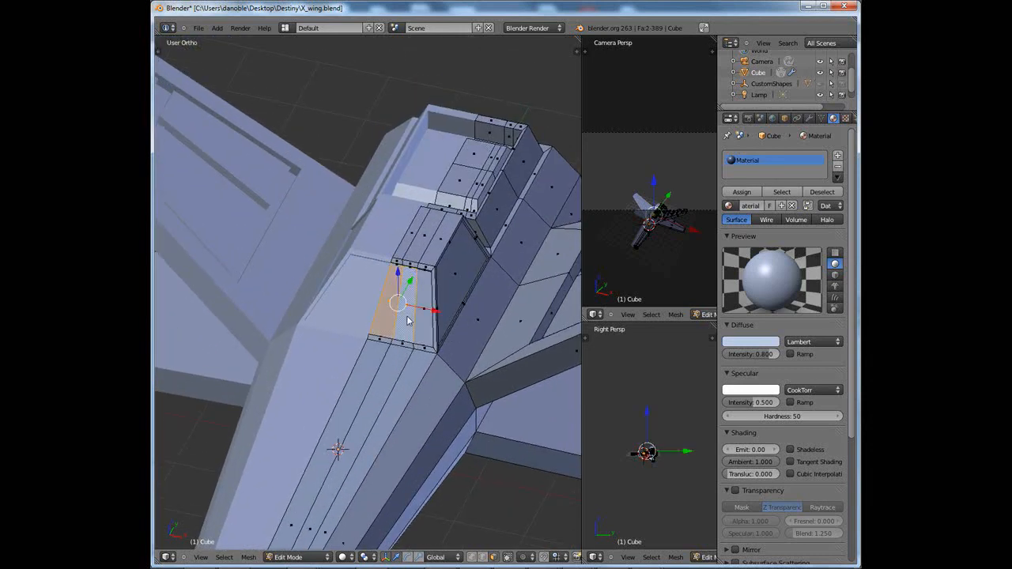
right_click(423, 323, "shift")
right_click(462, 294, "shift")
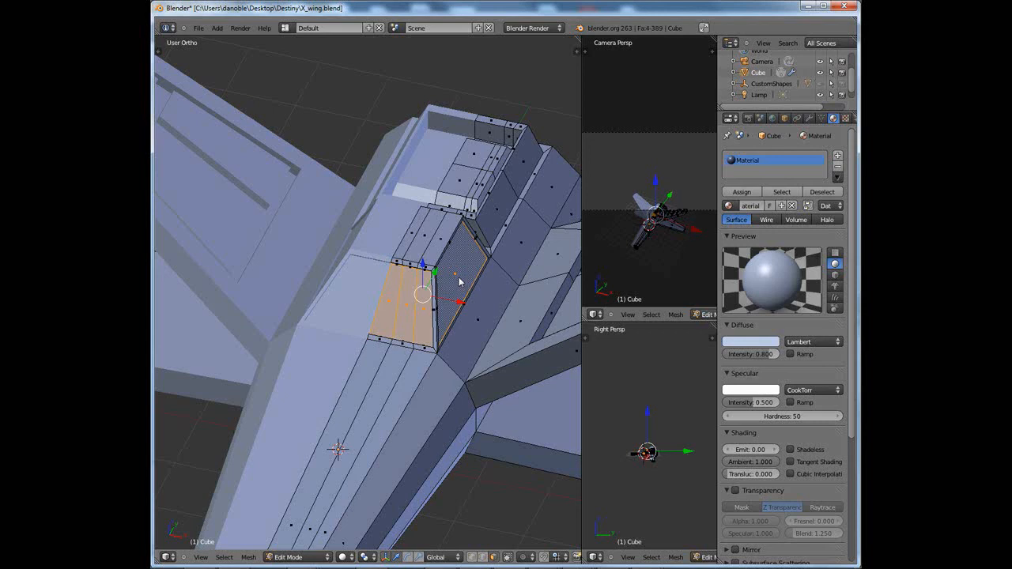
middle_click_drag(462, 294, 433, 307)
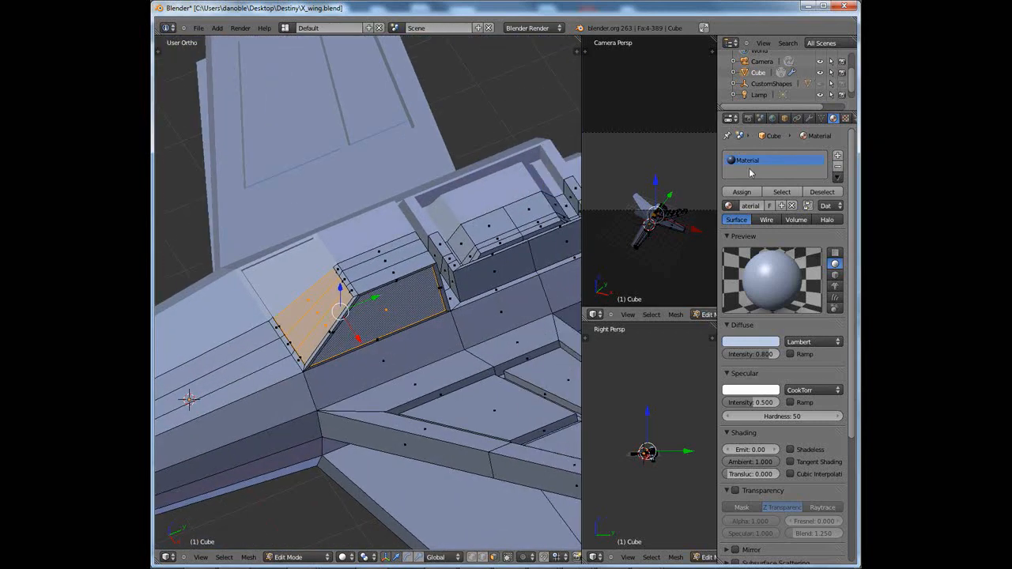
Add a second material named Glass and give it a pale yellow diffuse color
left_click(837, 155)
left_click(775, 205)
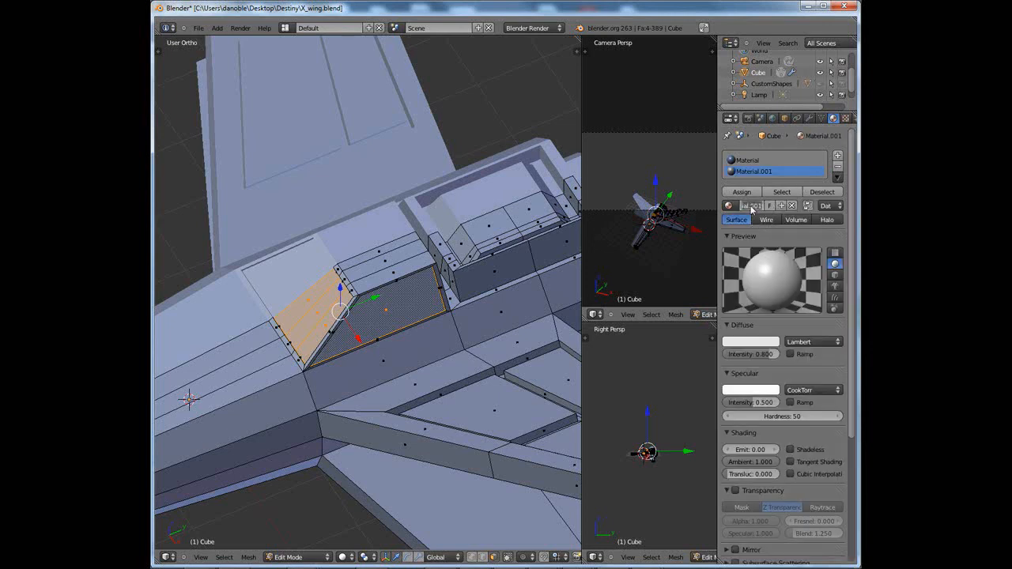
key("Return")
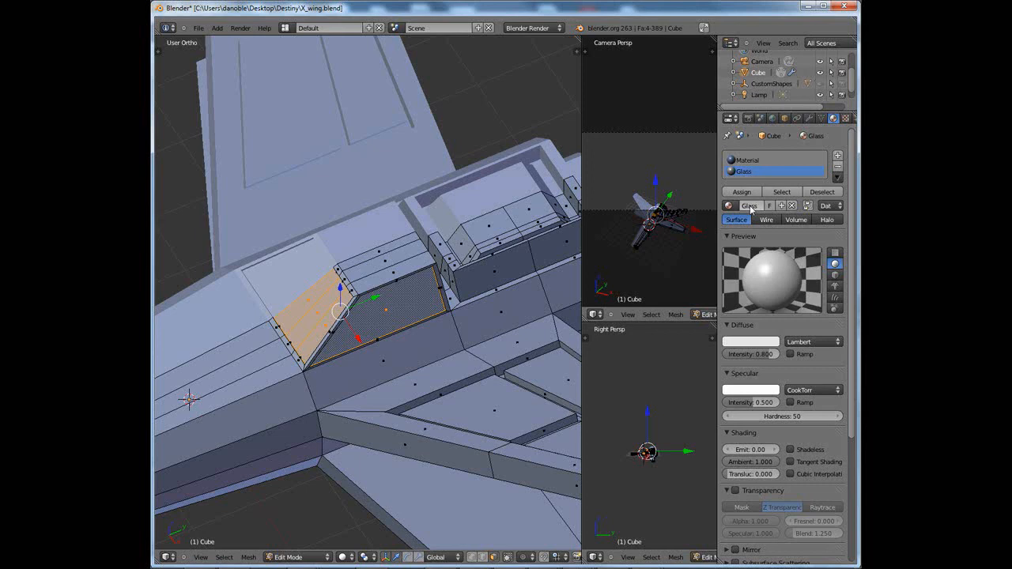
left_click(749, 342)
left_click_drag(723, 238, 708, 245)
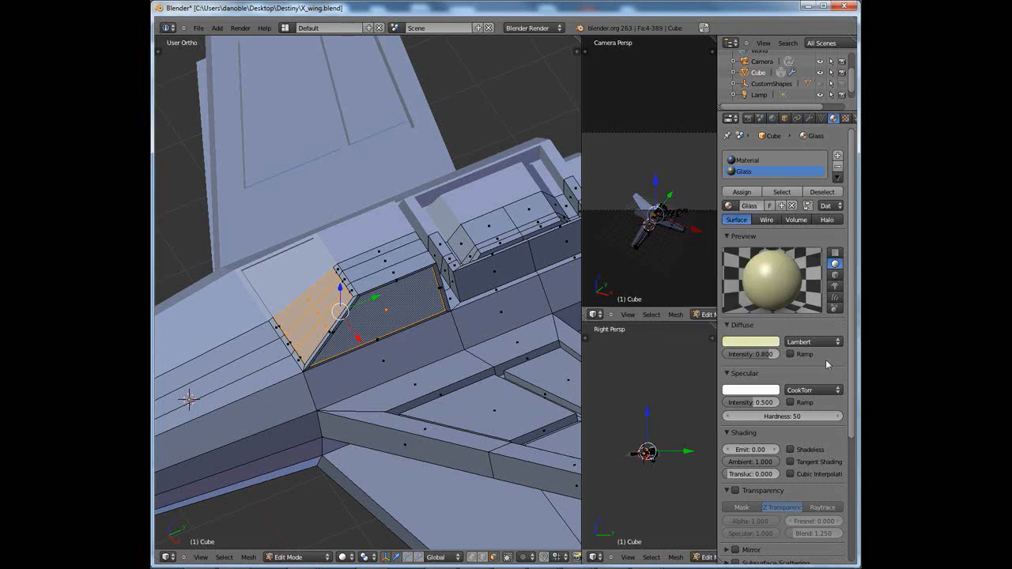
Enable Z Transparency for the Glass material with Fresnel 0.770 and Blend 2.161
left_click_drag(850, 320, 851, 366)
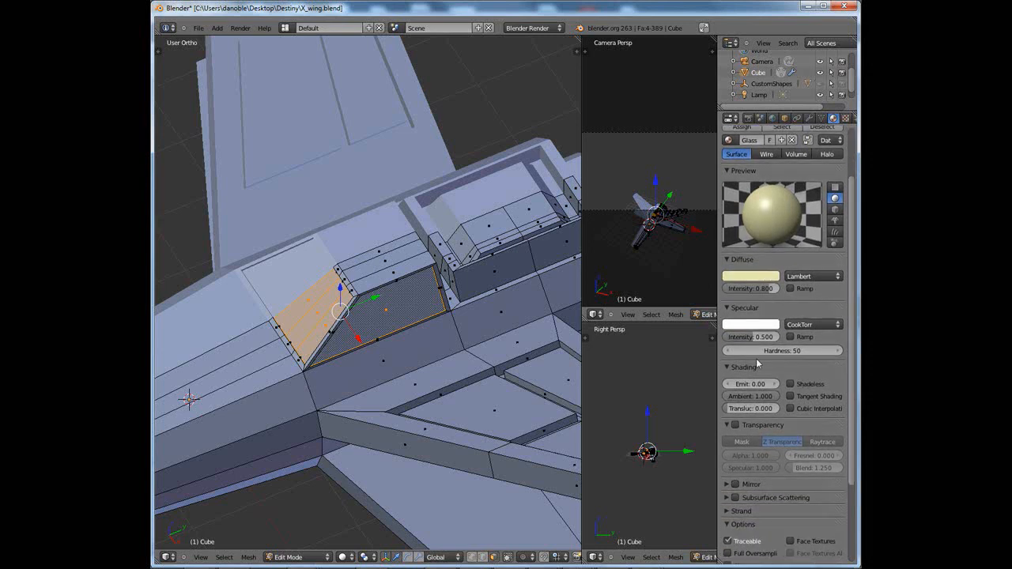
left_click(736, 426)
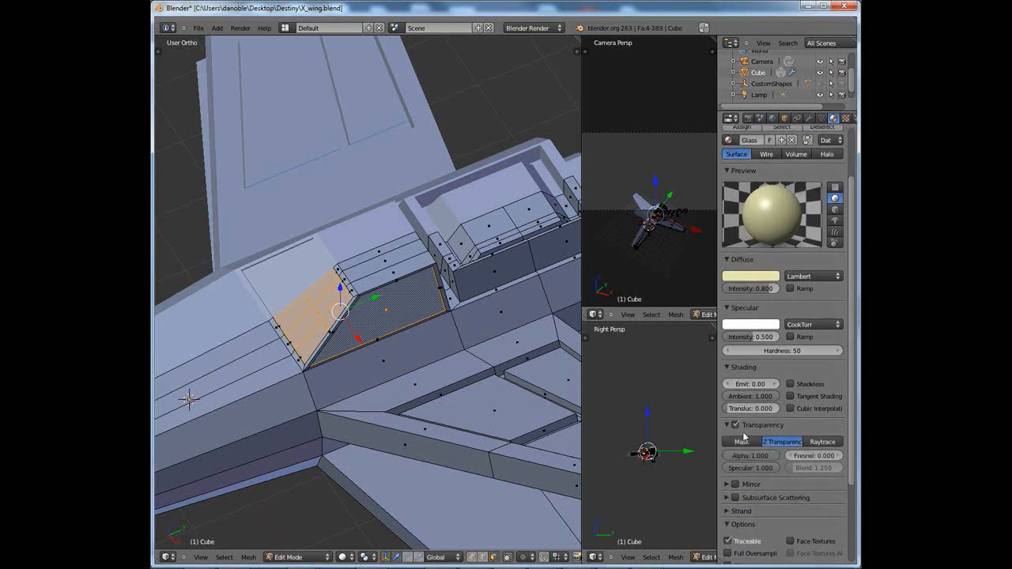
left_click_drag(788, 458, 821, 463)
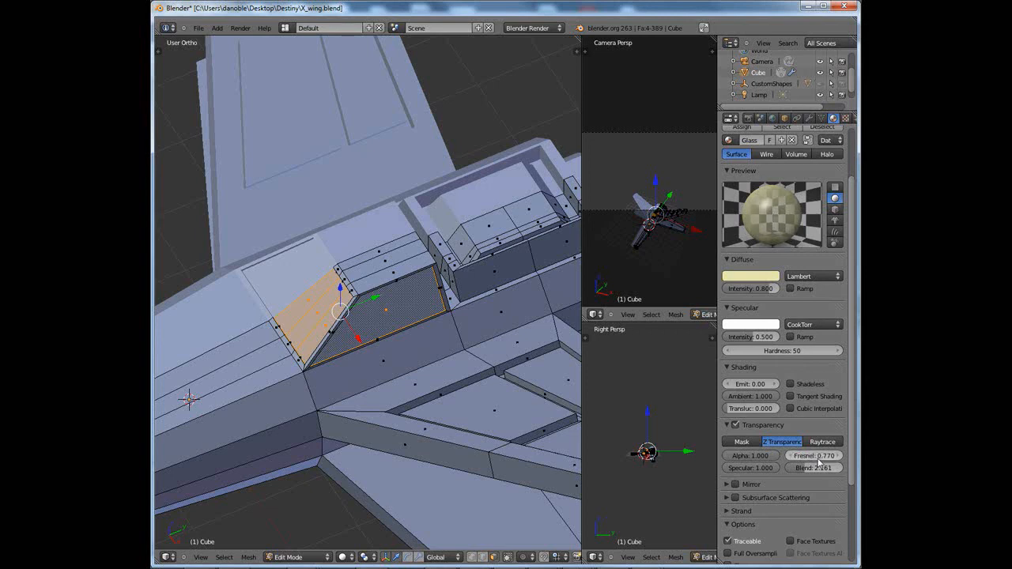
Set the Glass material's diffuse shader to Minnaert and its specular shader to WardIso
left_click(838, 278)
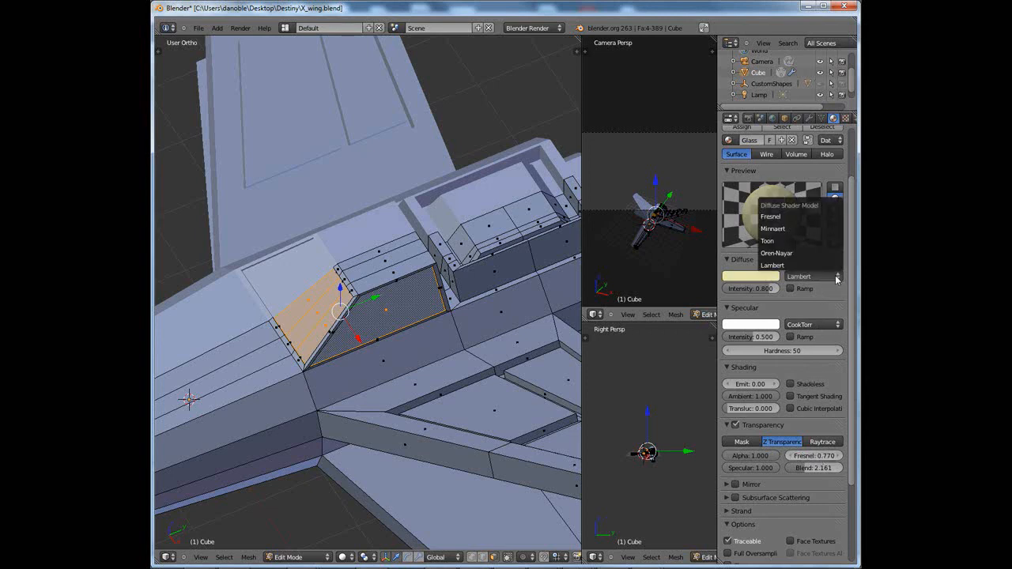
left_click(796, 230)
left_click(808, 337)
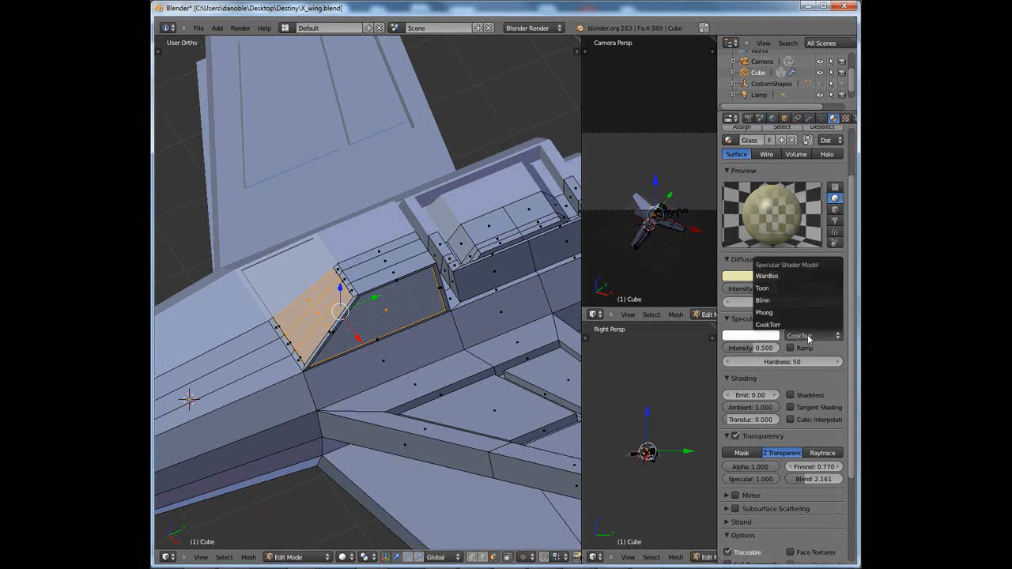
left_click(789, 276)
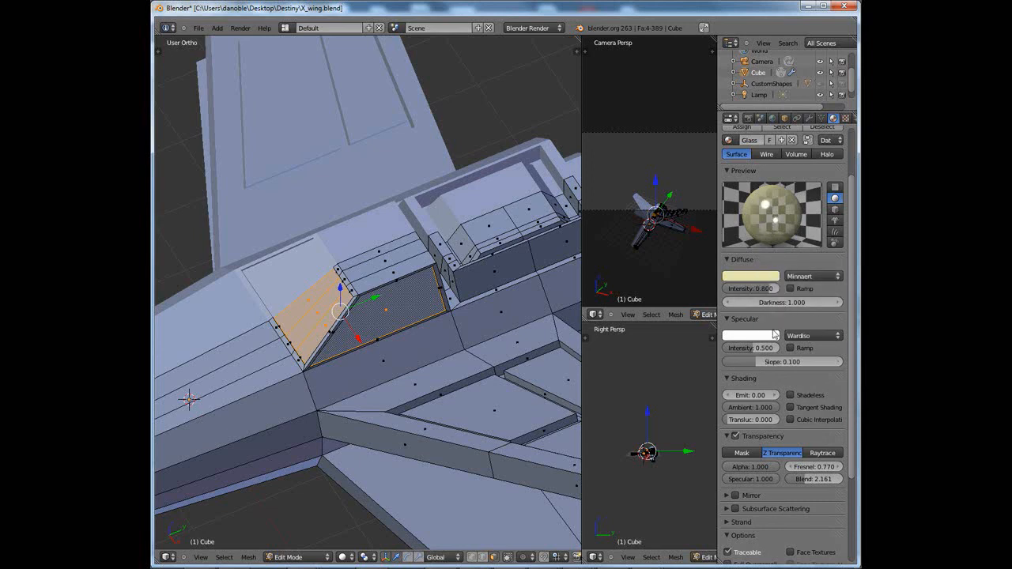
scroll(806, 419, "down", 2)
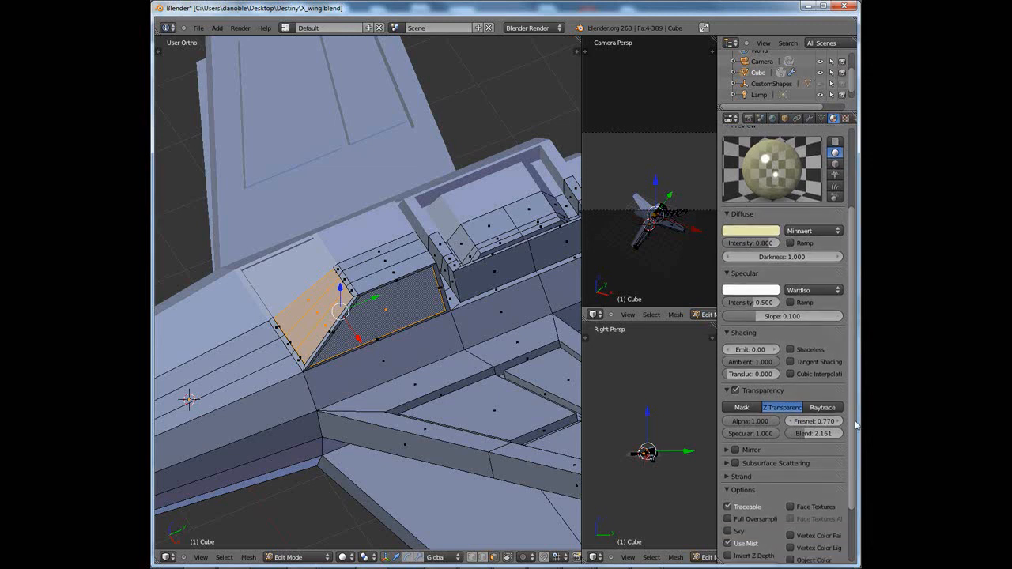
Enable Mirror for the Glass material and set its reflectivity to 0.180
left_click(728, 453)
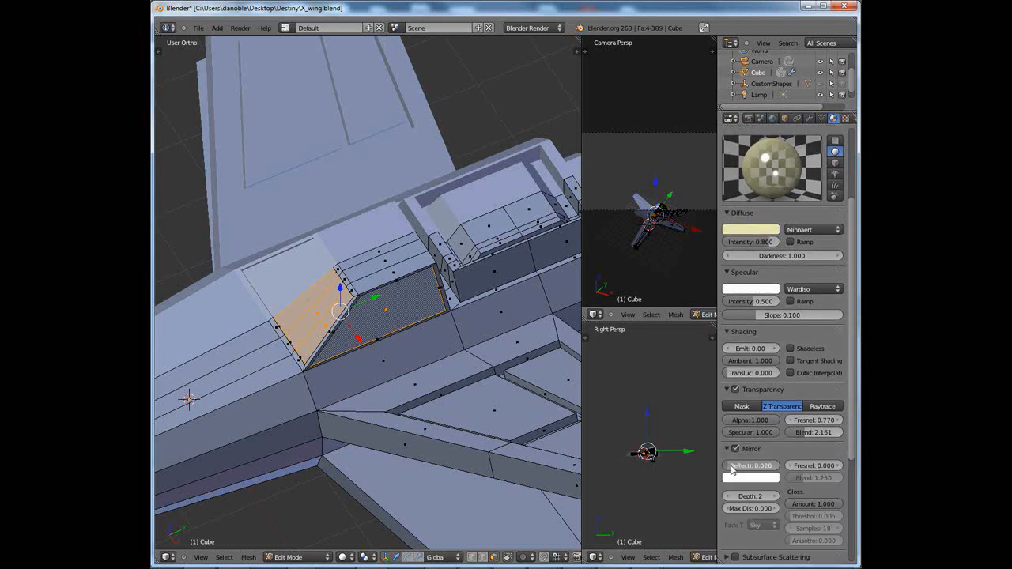
left_click_drag(731, 469, 737, 468)
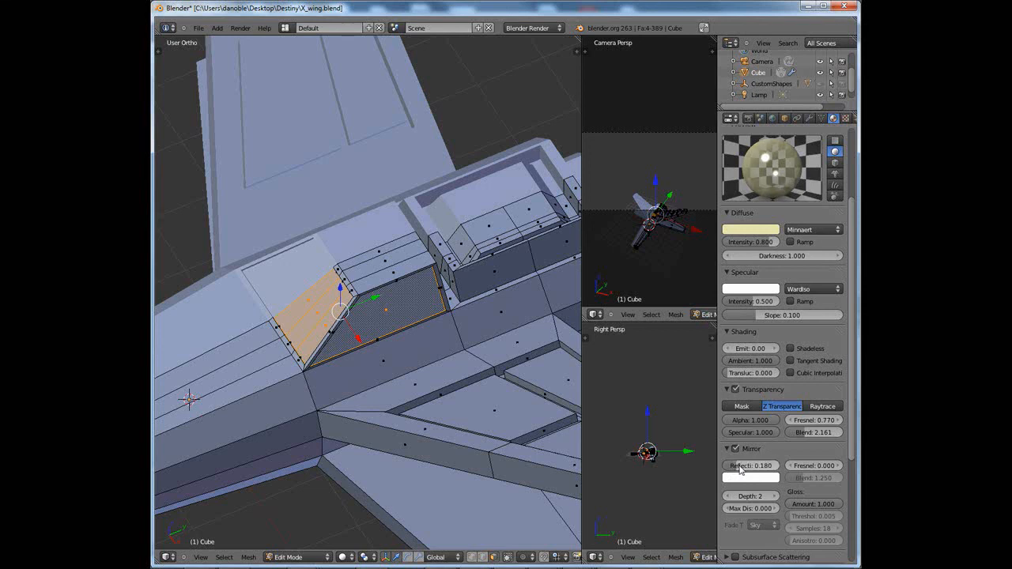
left_click(739, 469)
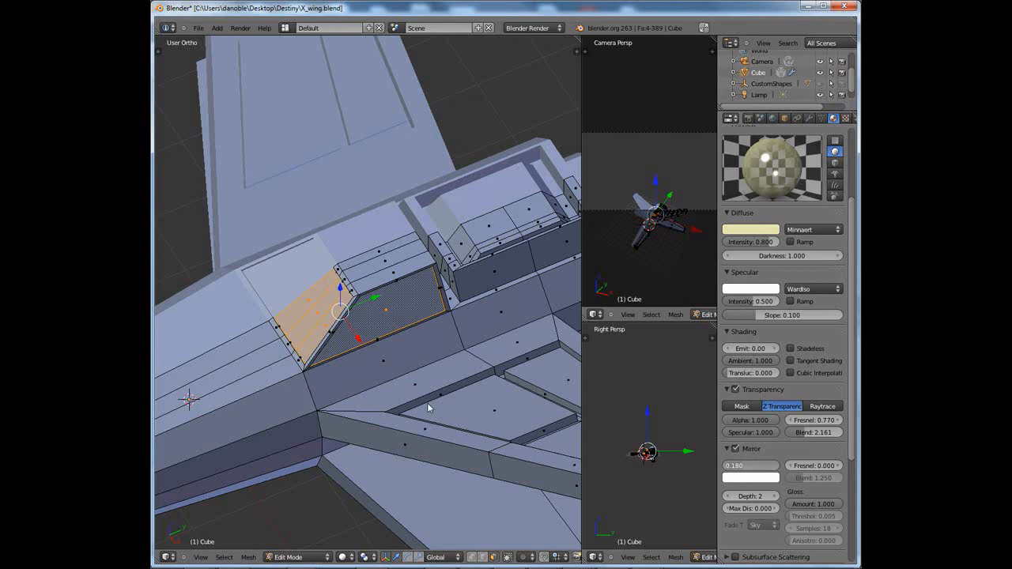
key("Tab")
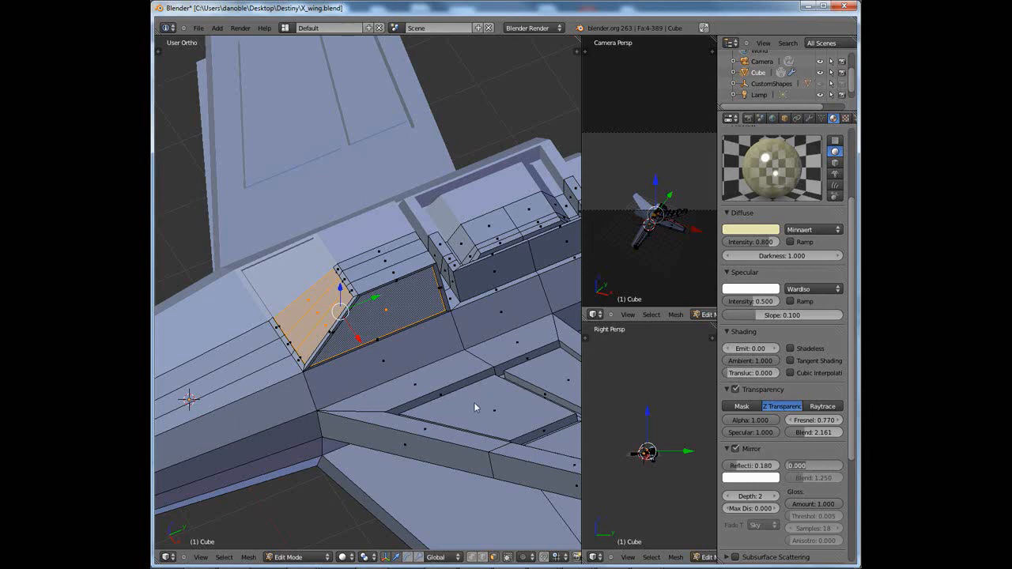
key("Return")
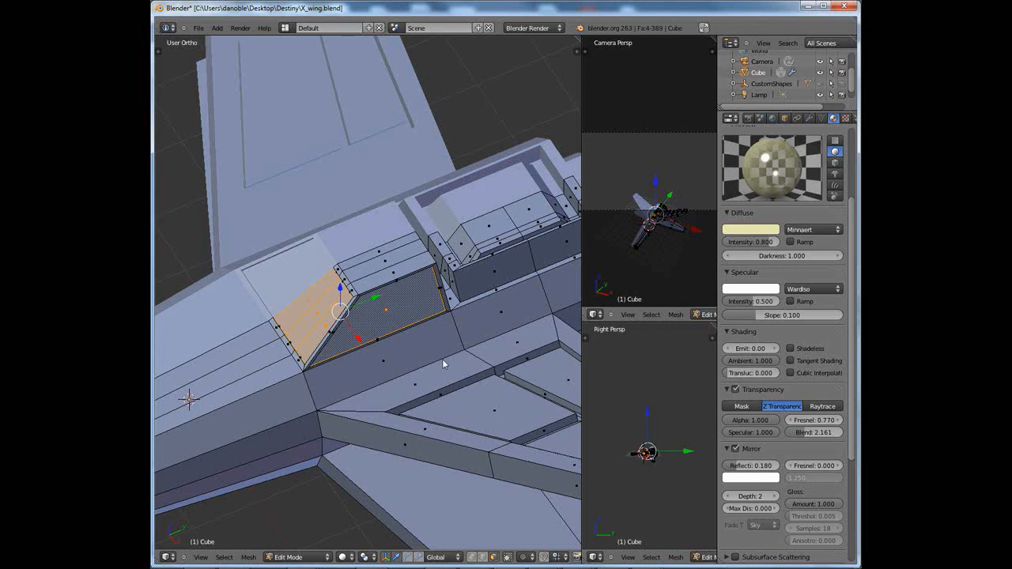
Assign the Glass material to the selected cockpit window faces
key("Tab")
scroll(441, 363, "down", 6)
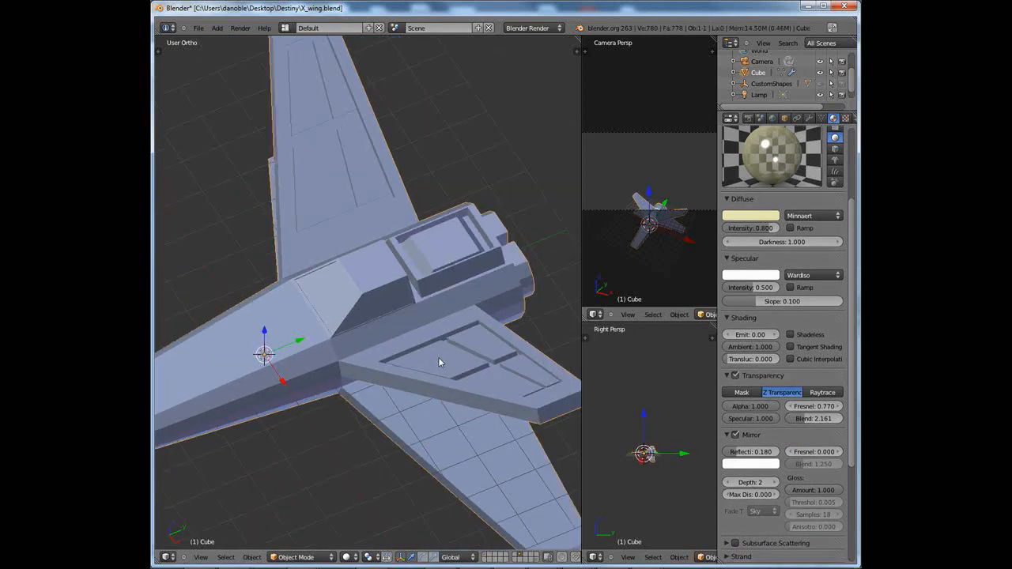
middle_click_drag(446, 370, 500, 367)
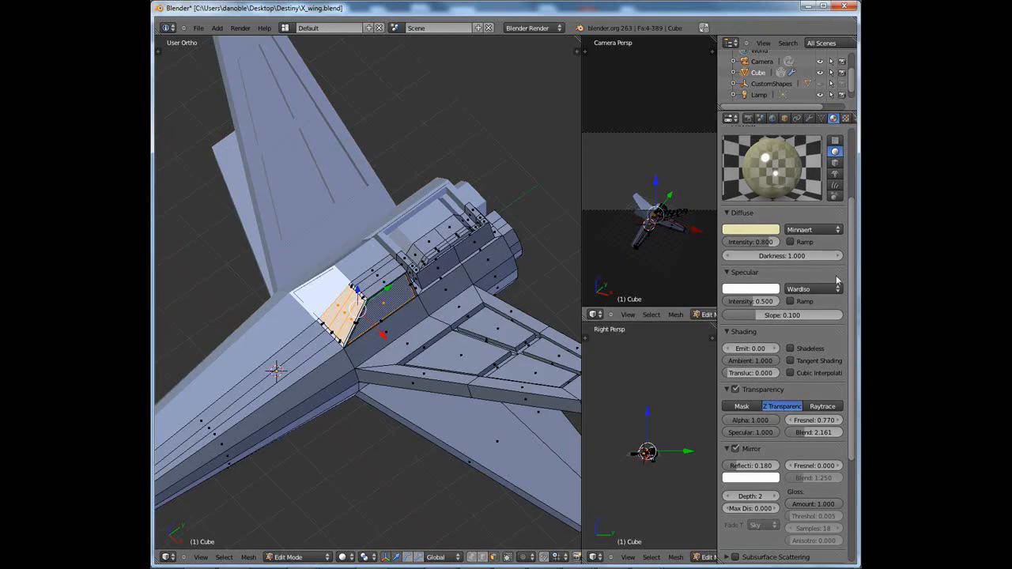
scroll(849, 276, "up", 4)
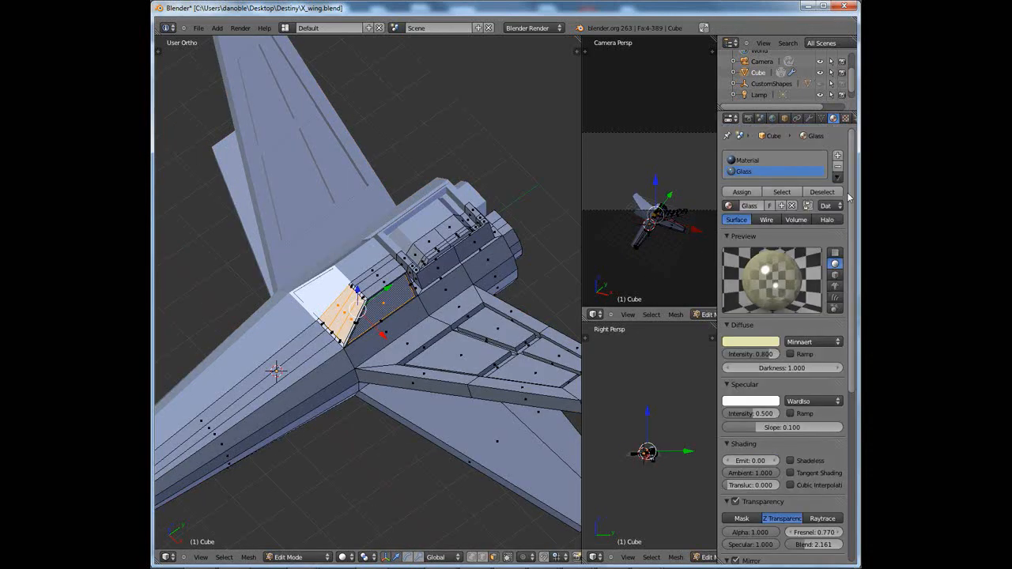
left_click(743, 194)
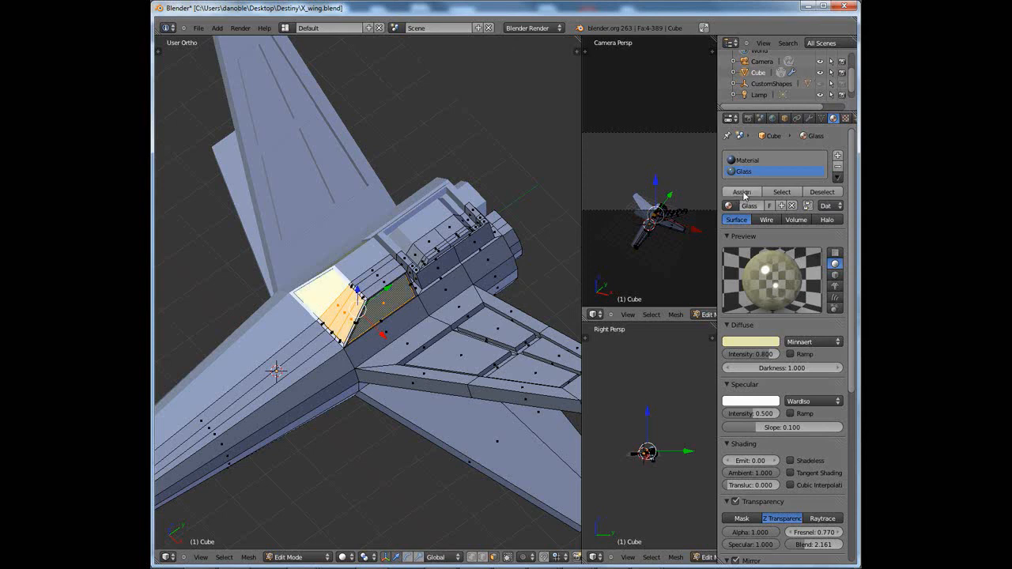
Circle-select the rim and outer side faces of the engine nozzle at the rear of the ship
middle_click_drag(395, 380, 417, 342)
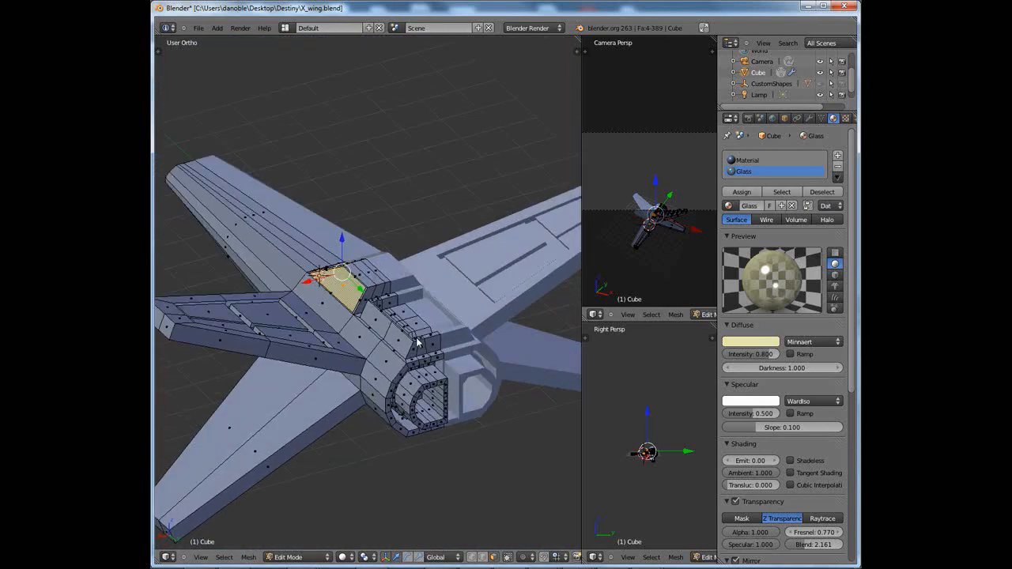
middle_click_drag(462, 387, 472, 310, "shift")
scroll(472, 313, "up", 2)
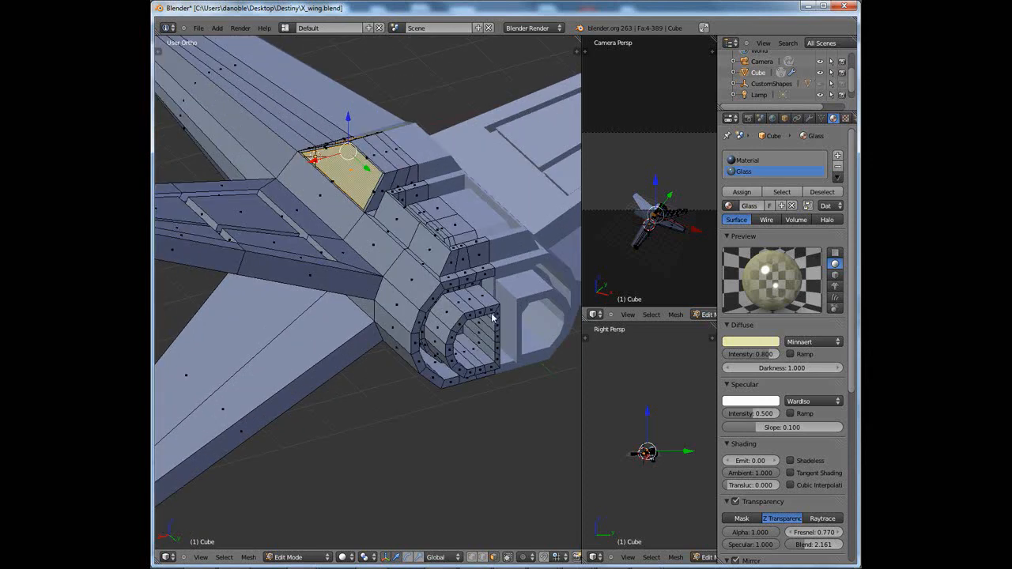
right_click(482, 301)
key("c")
mouse_move(482, 308)
left_mouse_down()
mouse_move(456, 345)
mouse_move(468, 361)
mouse_move(491, 348)
mouse_move(487, 321)
left_mouse_up()
key("Escape")
middle_click_drag(493, 357, 492, 273)
key("c")
left_click_drag(449, 203, 480, 226)
key("Escape")
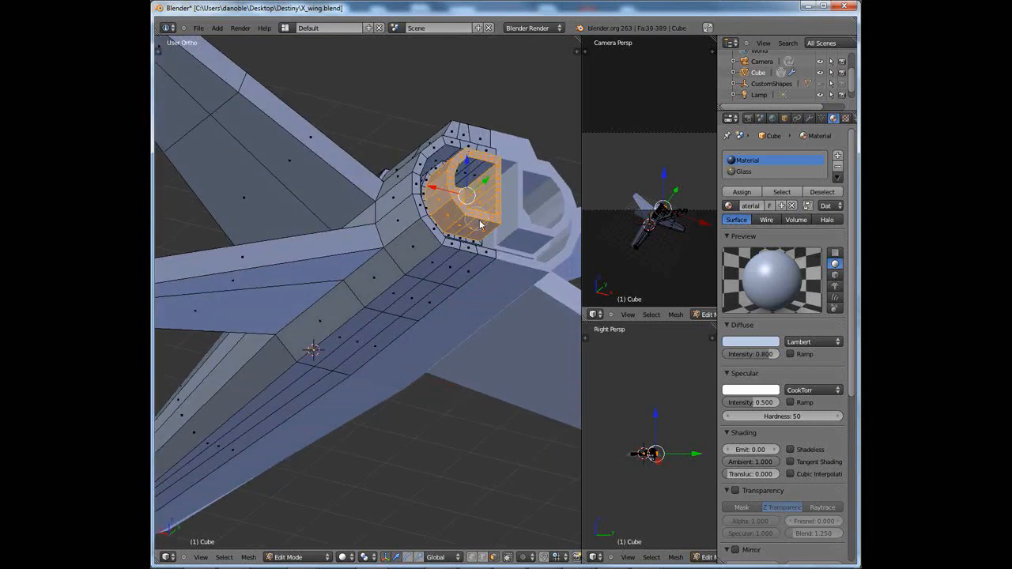
Add the remaining inner faces of the rear engine nozzle to the selection with circle select
middle_click_drag(478, 208, 468, 215)
key("c")
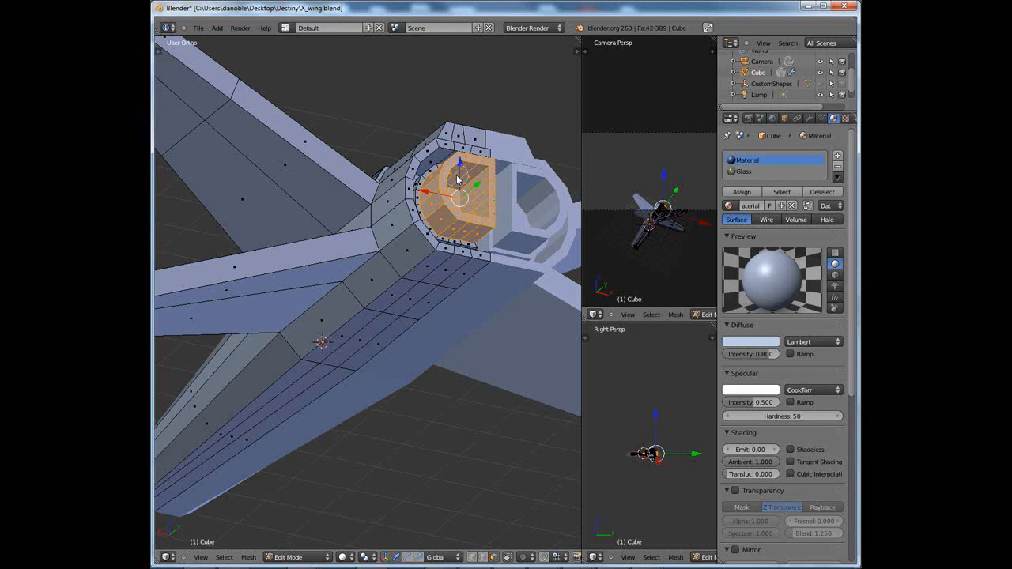
left_click_drag(456, 174, 472, 181)
key("Escape")
middle_click_drag(472, 182, 422, 212)
key("c")
mouse_move(355, 219)
left_mouse_down()
mouse_move(342, 224)
mouse_move(360, 229)
left_mouse_up()
key("Escape")
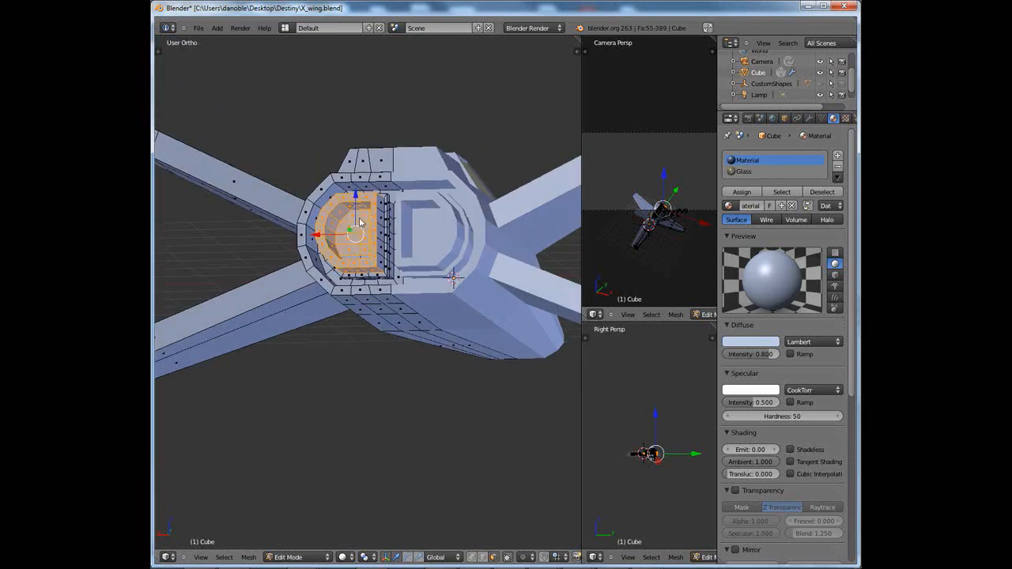
Add a third material named Black and give it a near-black diffuse color with RGB values of about 0.027
middle_click_drag(361, 228, 467, 340)
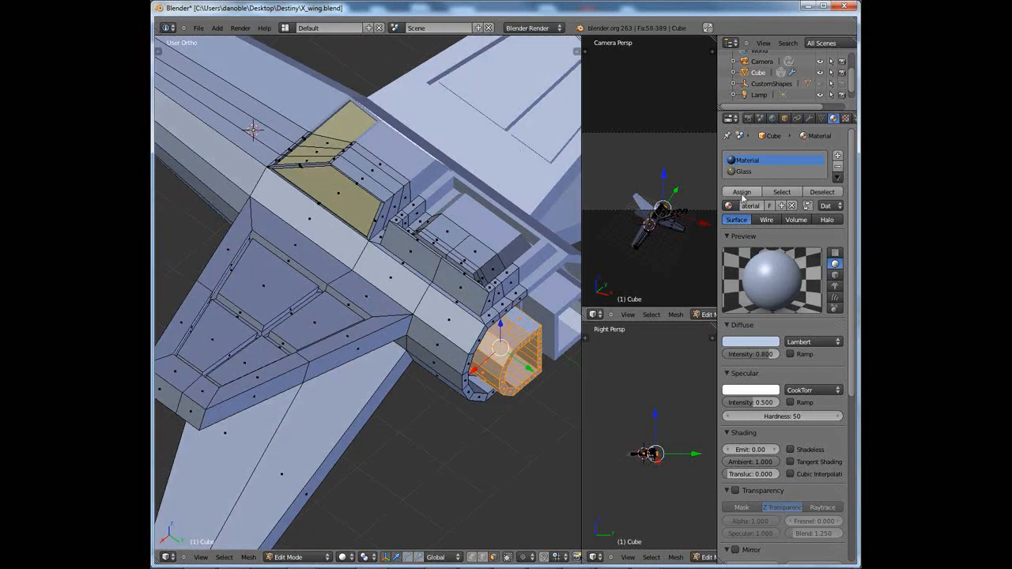
left_click(838, 155)
left_click(765, 211)
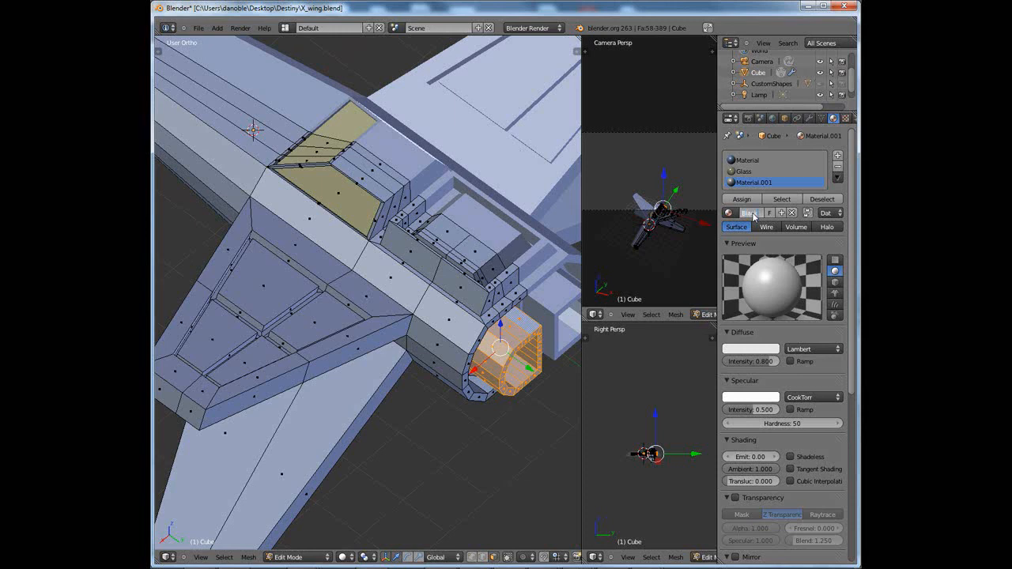
type("k")
key("Return")
left_click(753, 348)
left_click_drag(771, 226, 771, 281)
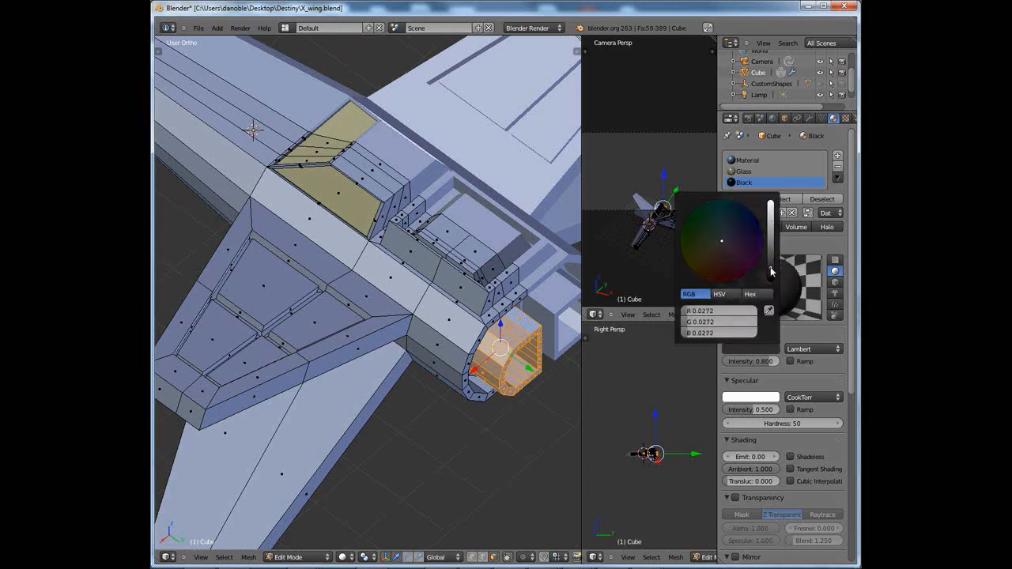
Assign the Black material to the selected engine nozzle faces and return to Object Mode
left_click(742, 198)
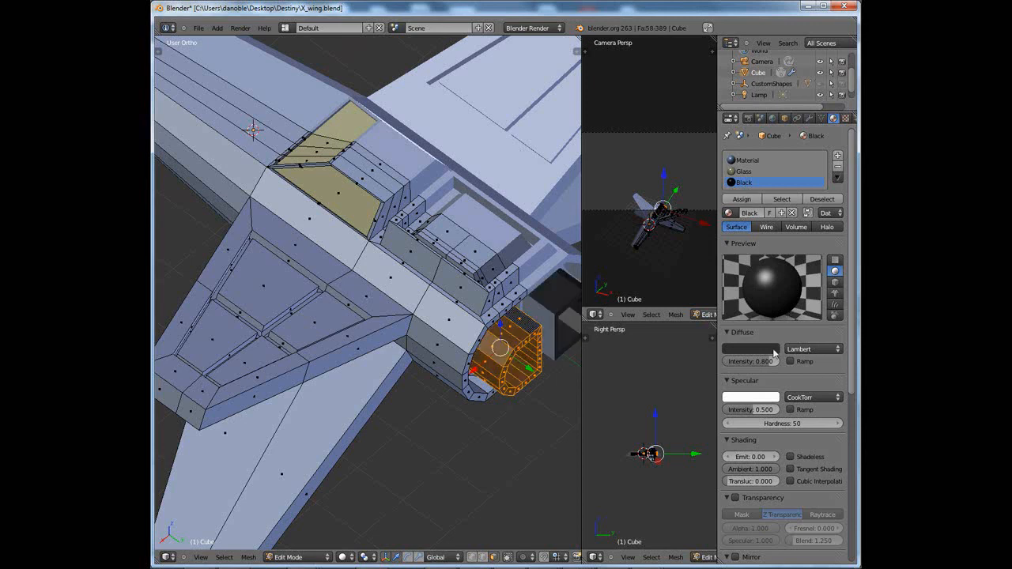
left_click(771, 333)
key("Tab")
scroll(488, 361, "down", 5)
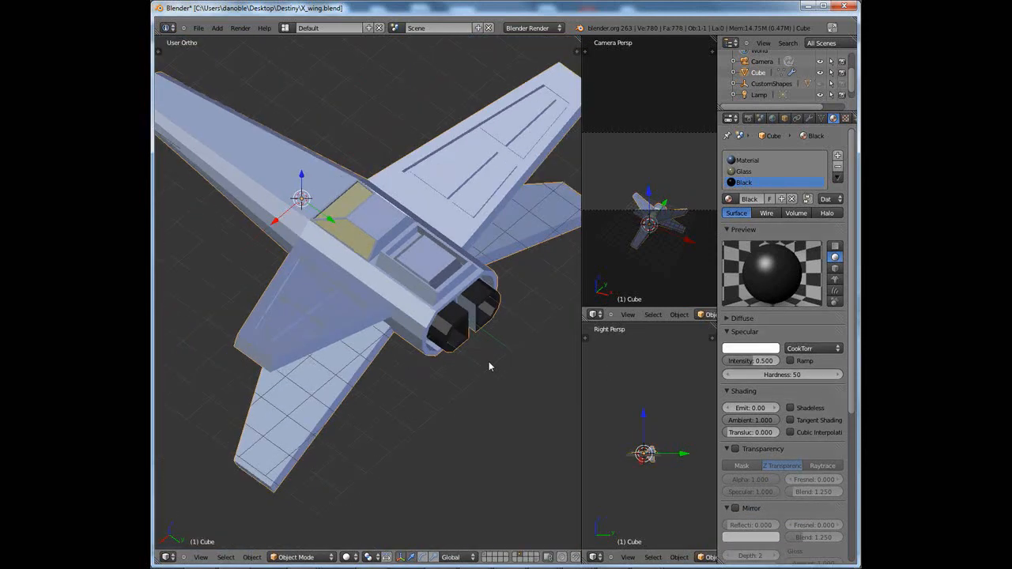
middle_click_drag(489, 361, 419, 368)
scroll(470, 355, "down", 6)
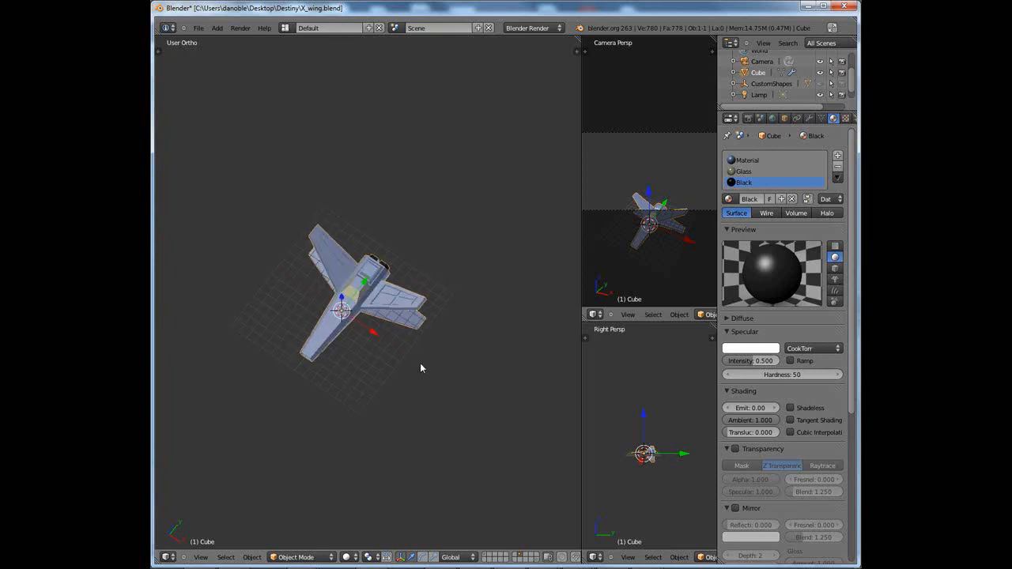
Place the 3D cursor beside the ship's nose in top view and add a new camera there
key("KP_7")
scroll(432, 382, "down", 5)
scroll(429, 387, "up", 8)
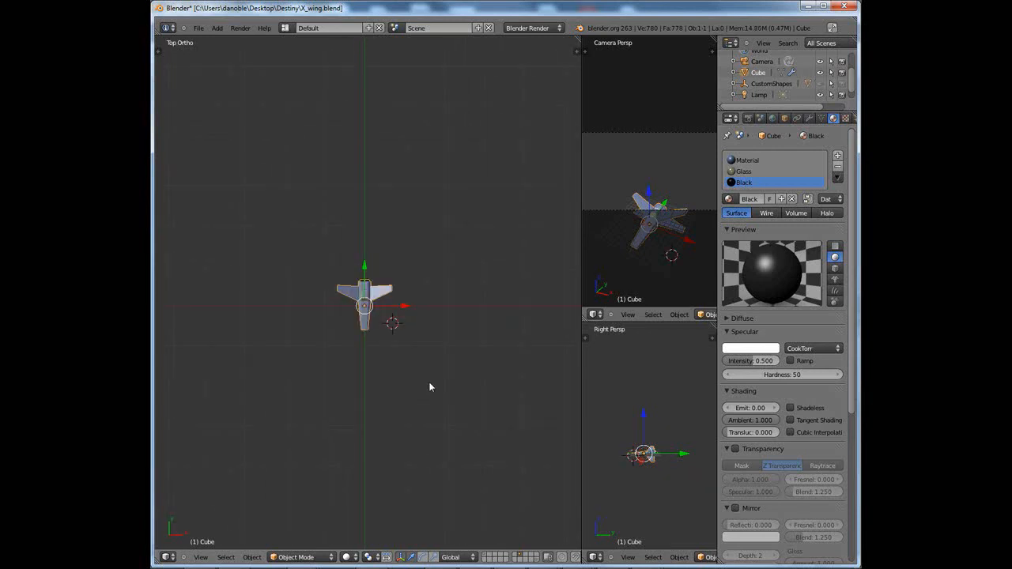
middle_click_drag(399, 377, 400, 313, "shift")
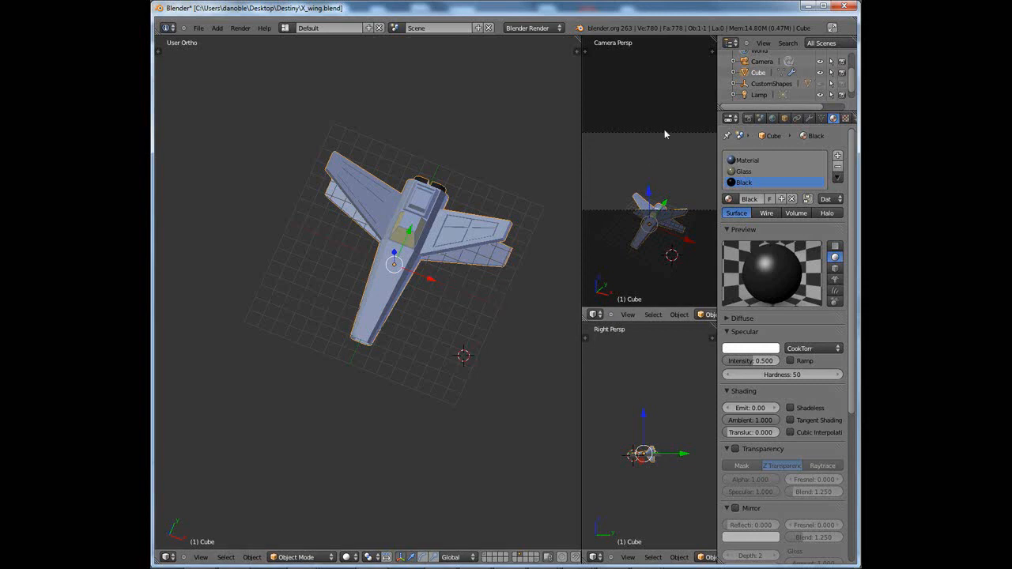
scroll(451, 295, "down", 5)
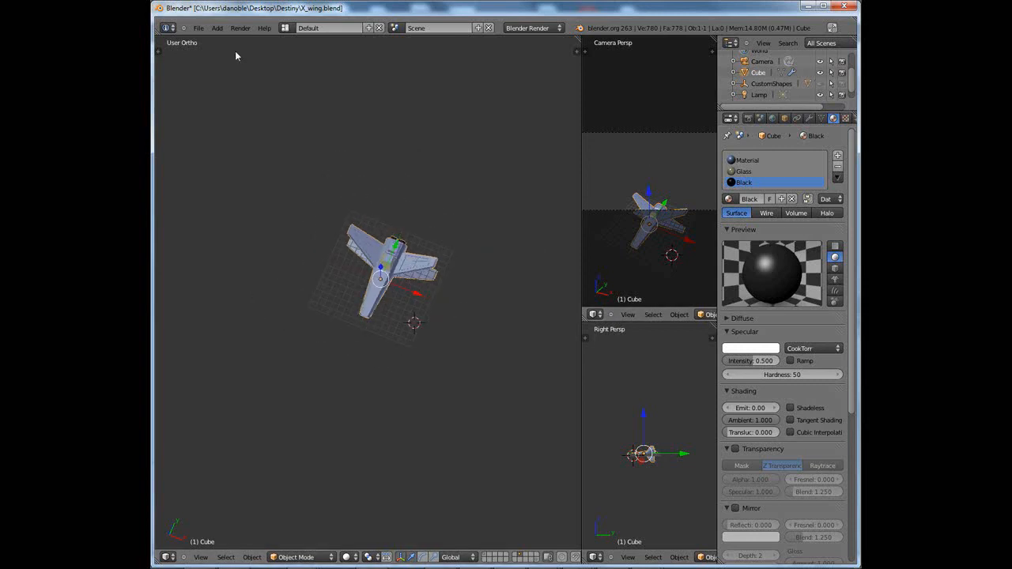
key("shift+a")
left_click(228, 150)
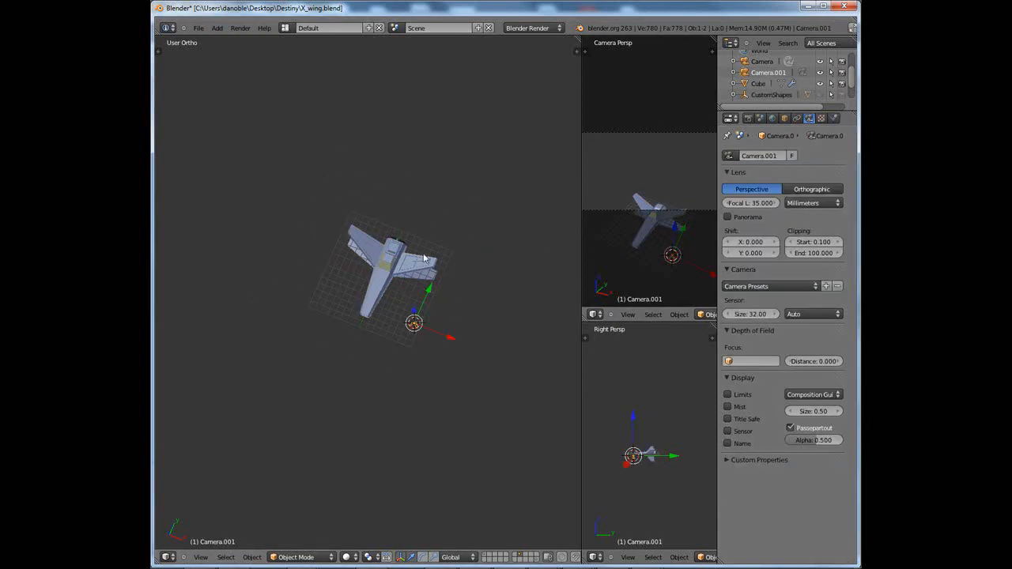
In top view, move the new camera about 11.9 units along negative Y, out in front of the ship's nose
key("KP_7")
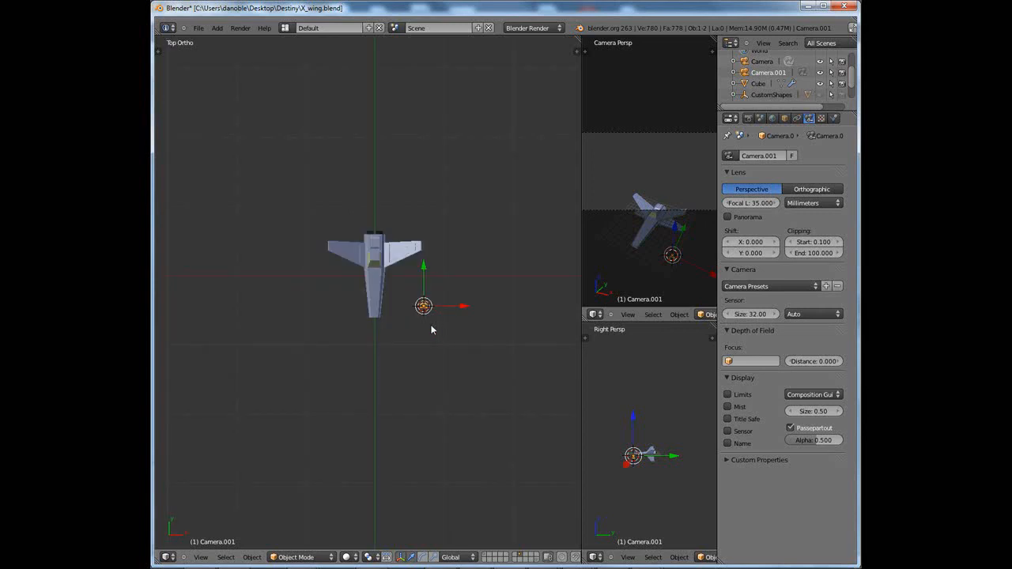
key("g")
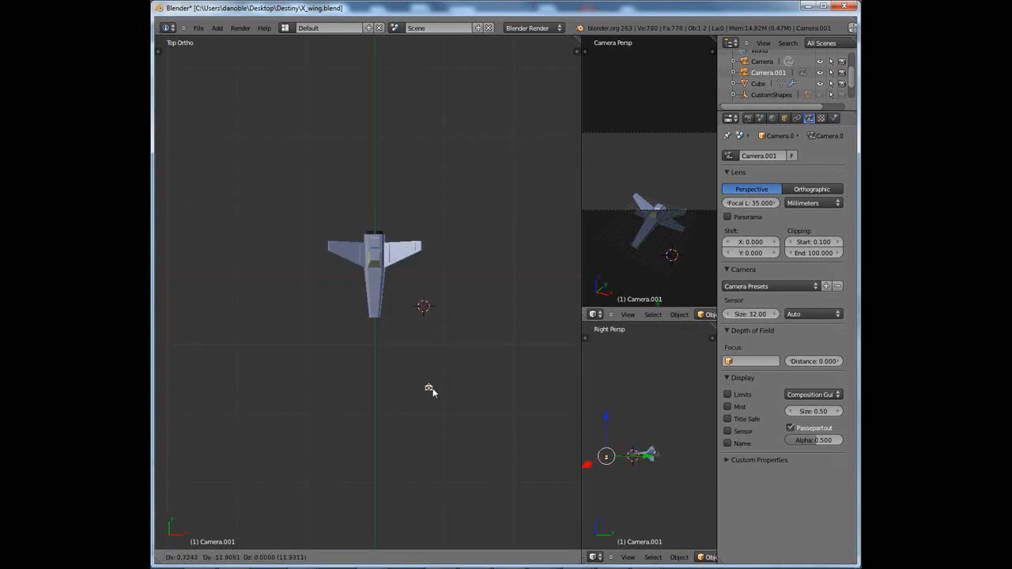
left_click(431, 388)
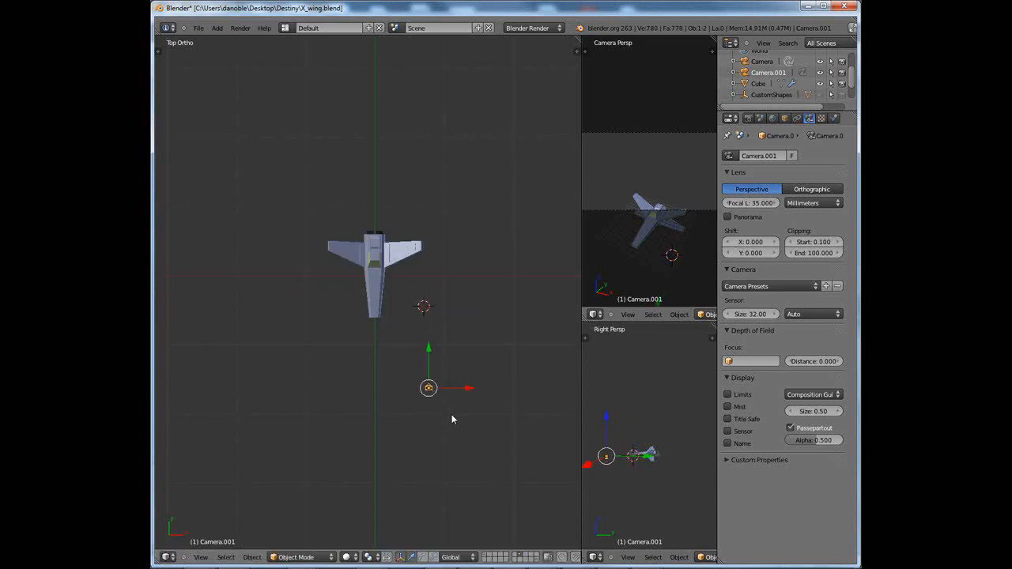
In right side view, rotate the new camera so that it points horizontally toward the ship
key("KP_3")
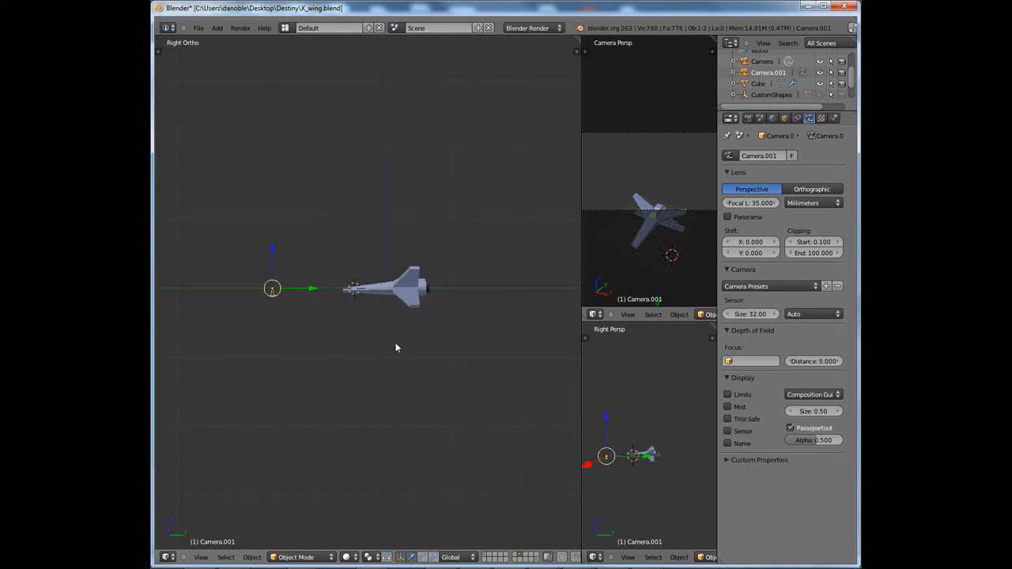
scroll(314, 335, "up", 3)
middle_click_drag(283, 350, 329, 361, "shift")
key("r")
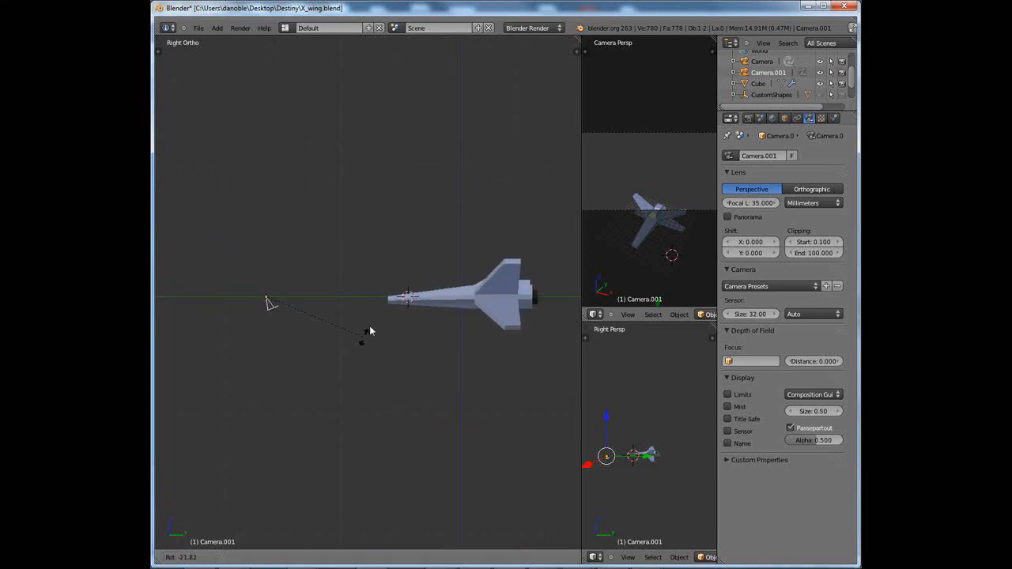
left_click(368, 238)
key("r")
left_click(343, 278)
In top view, rotate the new camera about 25 degrees so it aims toward the ship's centerline
middle_click_drag(303, 321, 406, 440)
key("KP_7")
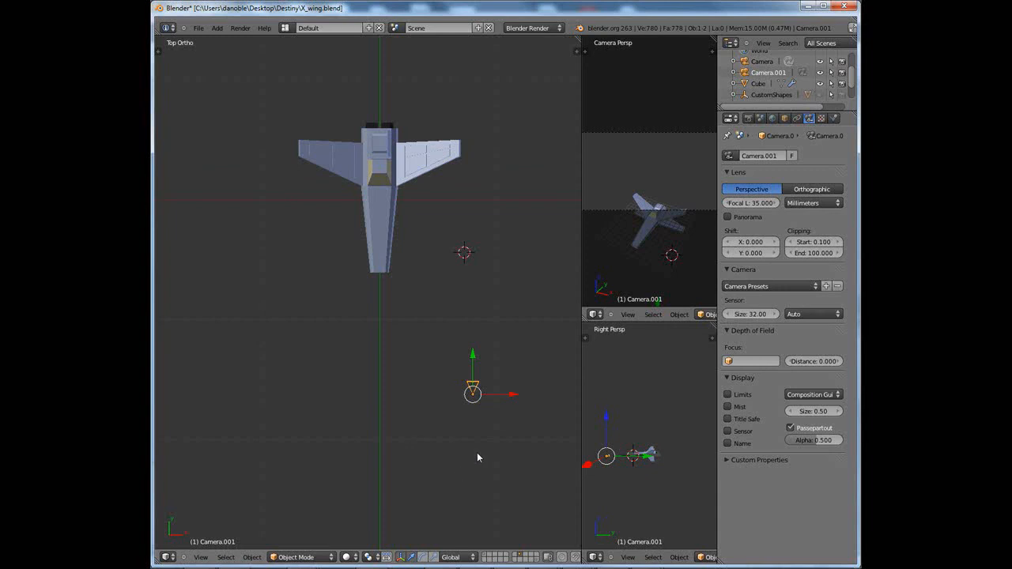
key("r")
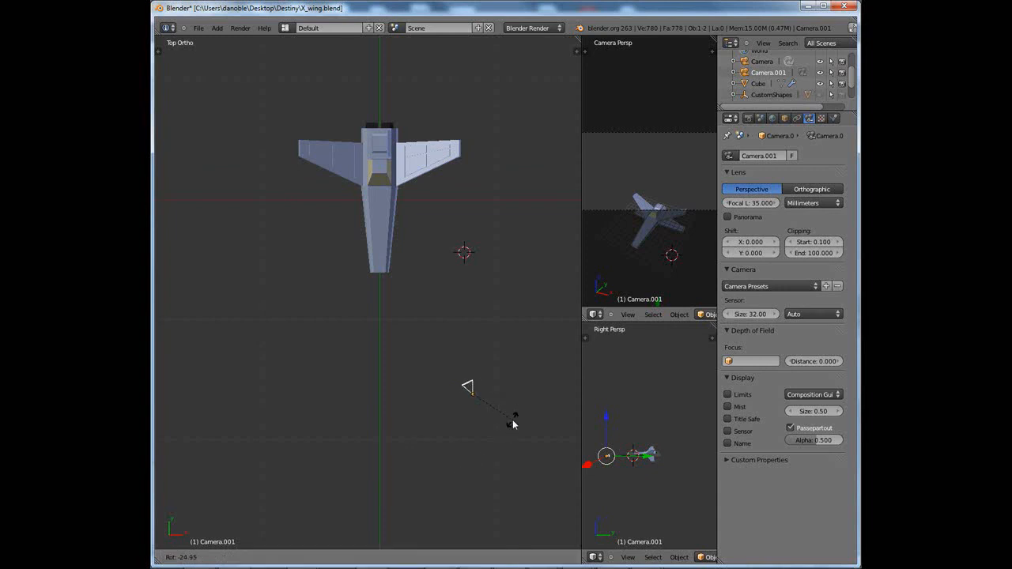
left_click(511, 424)
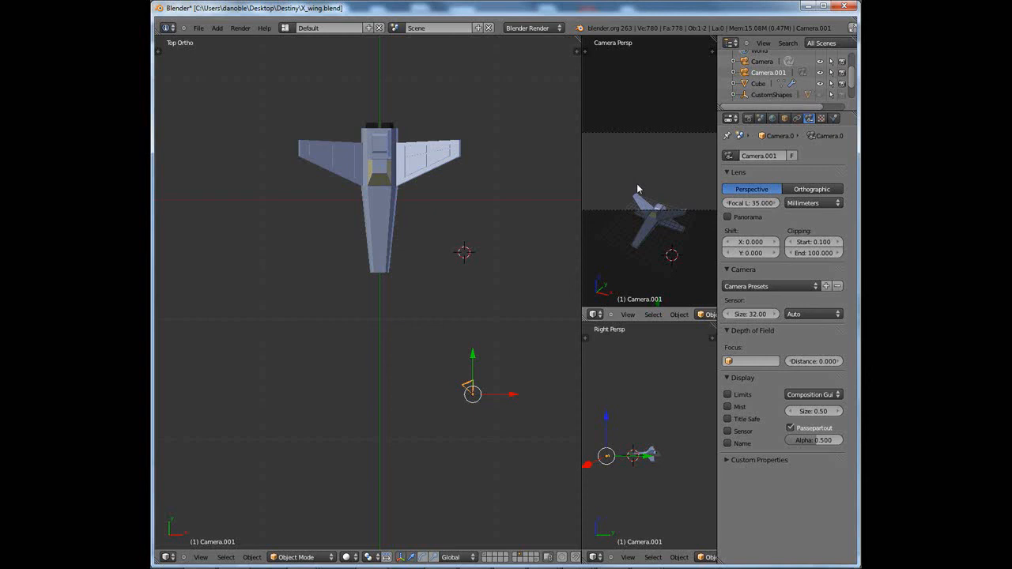
Make the new camera the active scene camera and widen the camera viewport
key("ctrl+KP_0")
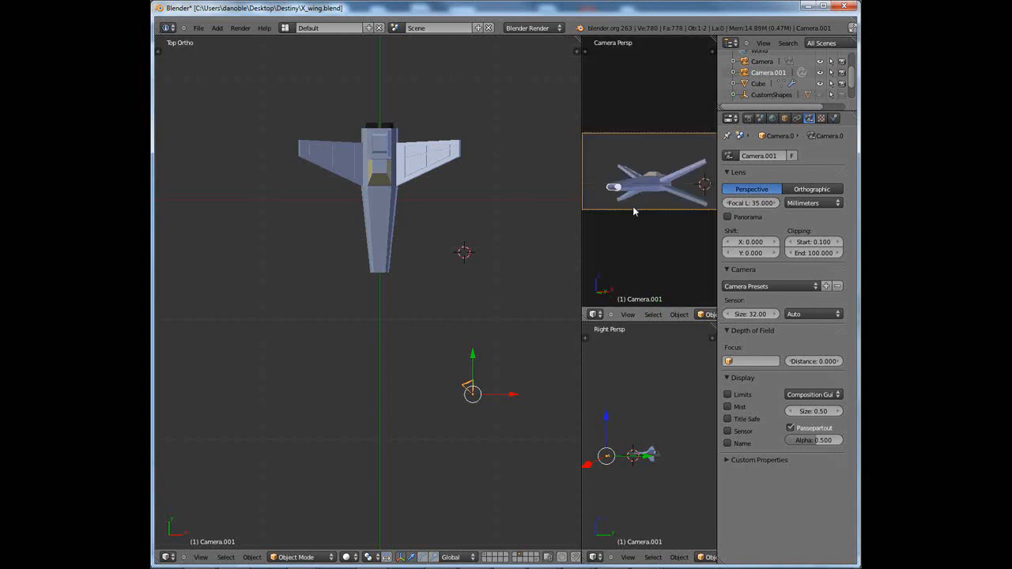
left_click_drag(581, 240, 520, 240)
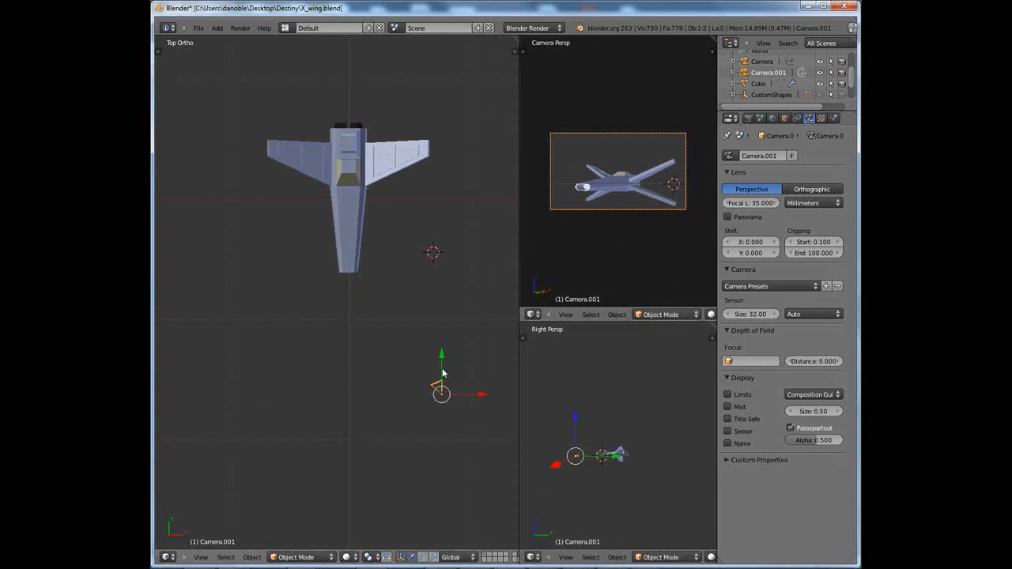
key("KP_3")
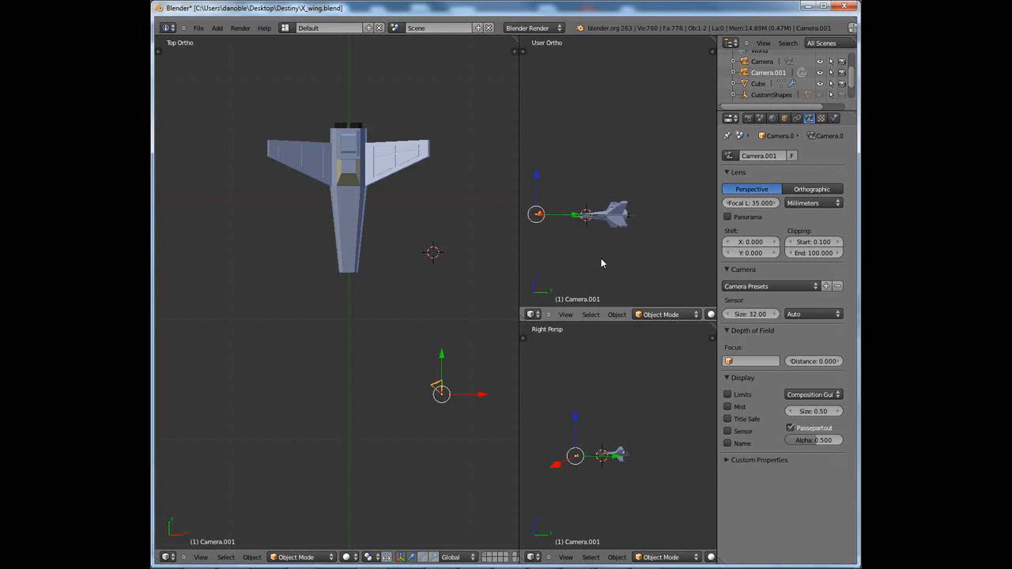
Show the upper small viewport through the new active camera to check how it frames the ship
key("KP_5")
scroll(619, 237, "up", 2)
middle_click_drag(621, 242, 630, 205, "shift")
key("KP_0")
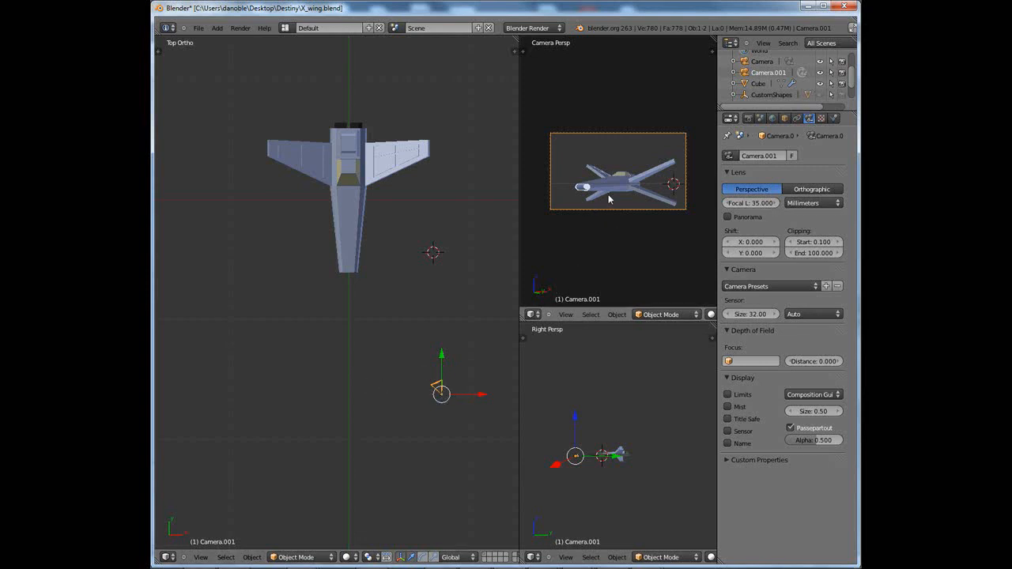
left_click(566, 315)
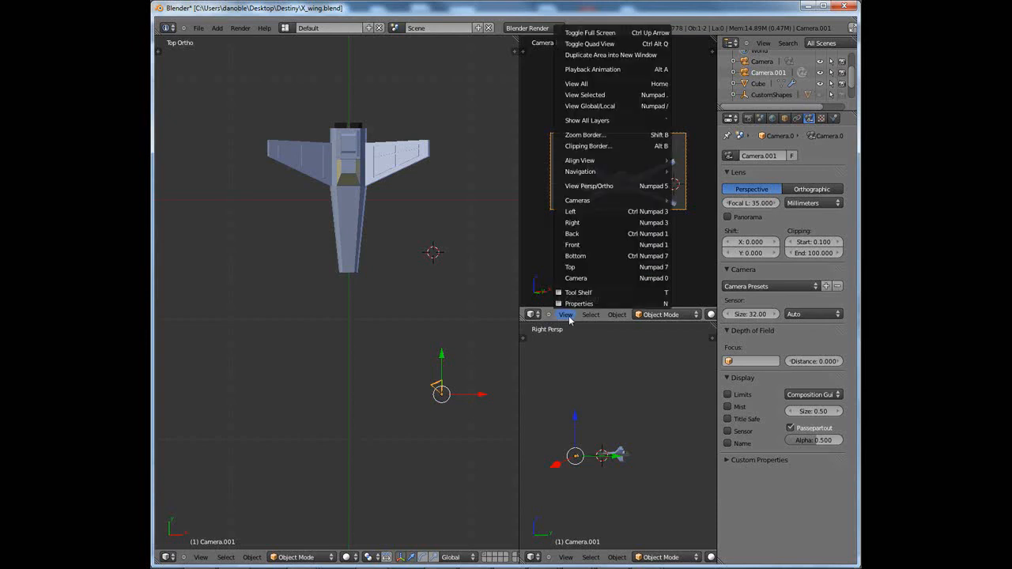
mouse_move(606, 203)
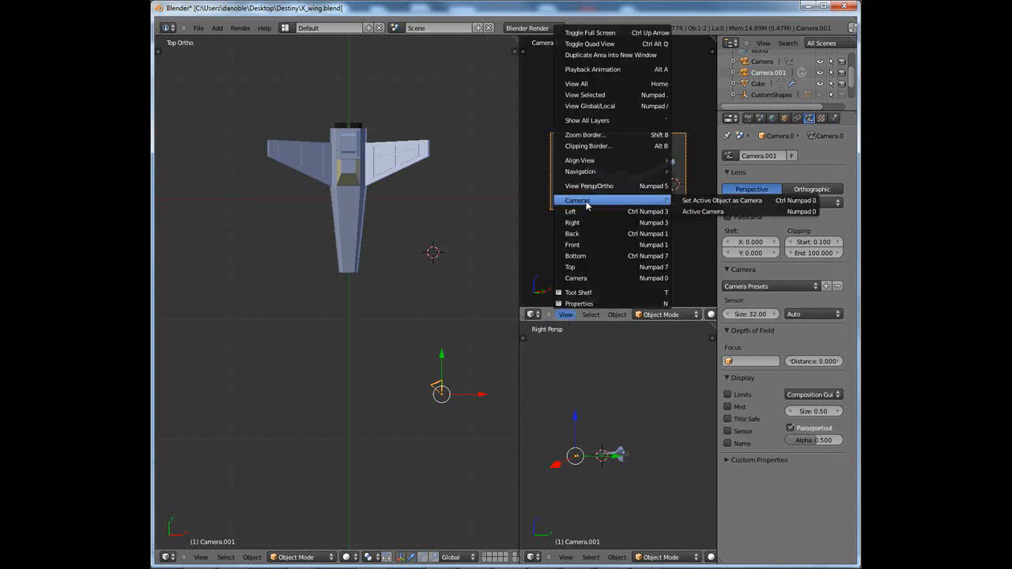
left_click(700, 213)
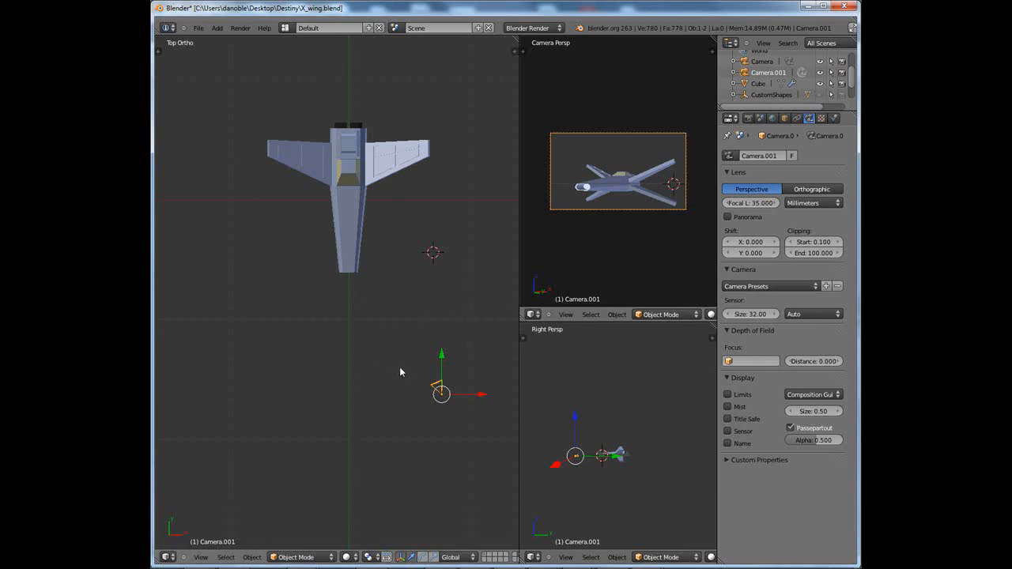
Raise the camera slightly, tilt it about 13 degrees down toward the ship in right view, and test-render the shot
left_click_drag(574, 423, 575, 415)
key("r")
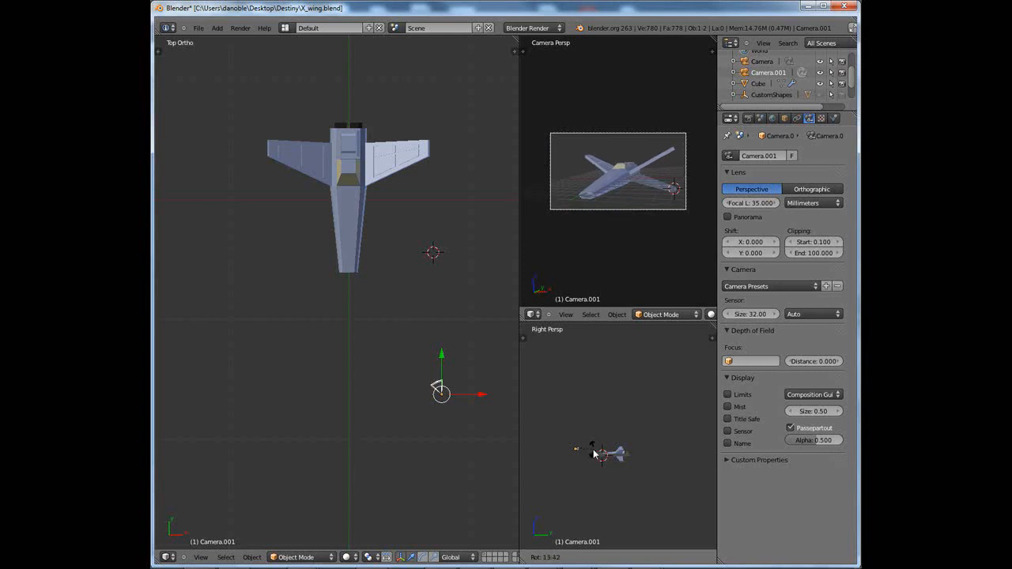
left_click(594, 453)
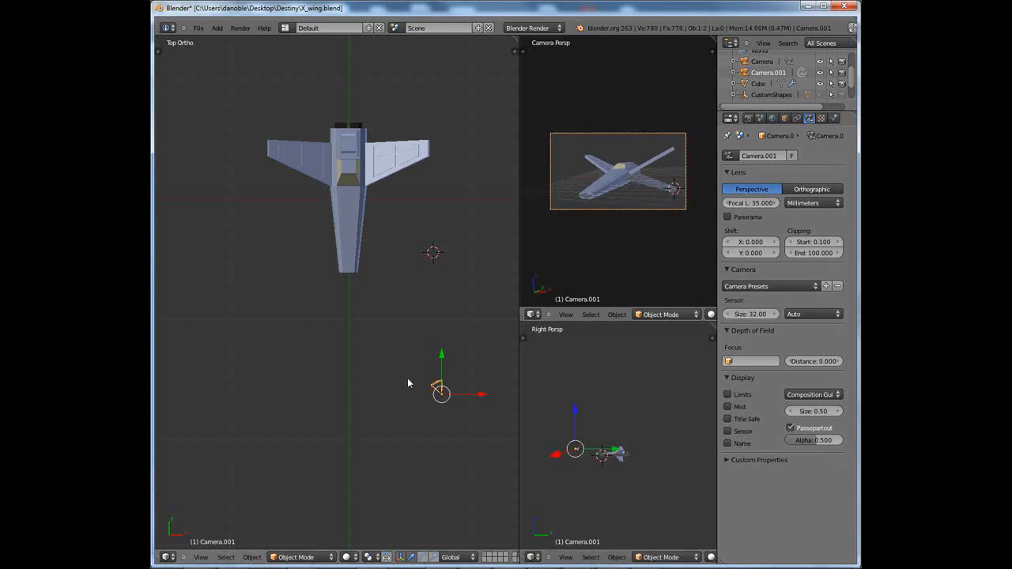
key("F12")
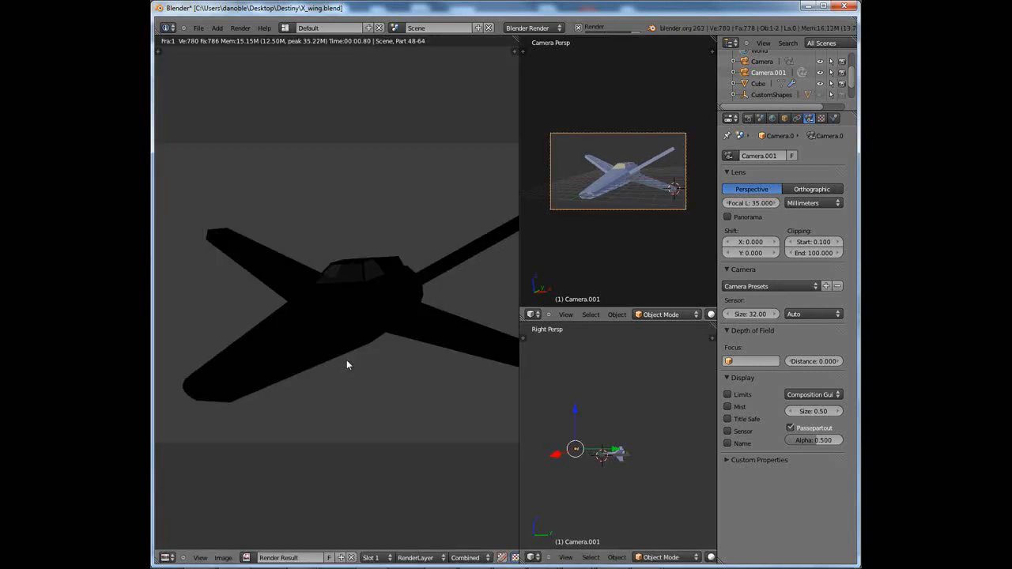
key("Escape")
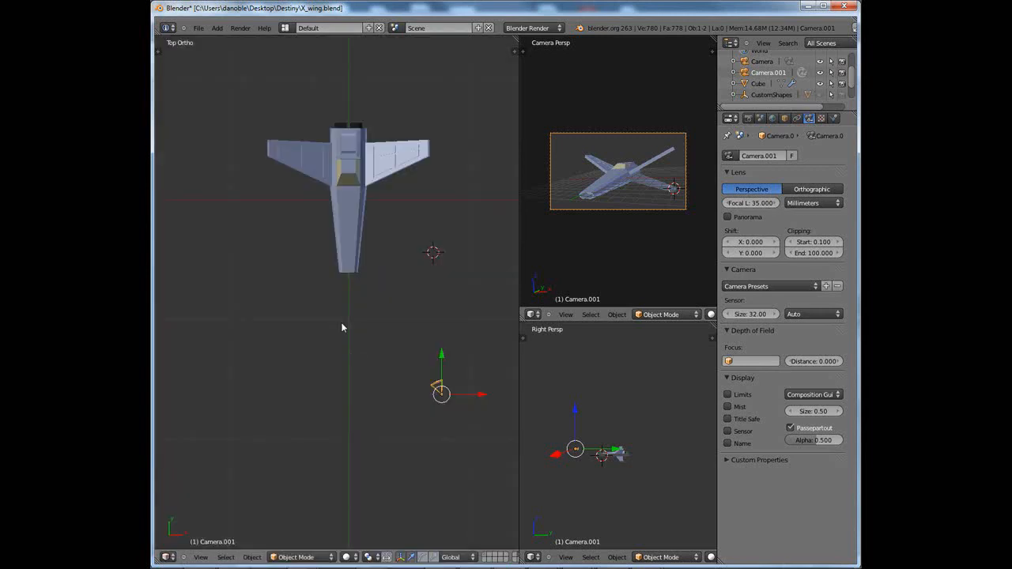
Add a sun lamp at the 3D cursor beside the ship
middle_click_drag(375, 297, 363, 360, "shift")
scroll(363, 356, "down", 6)
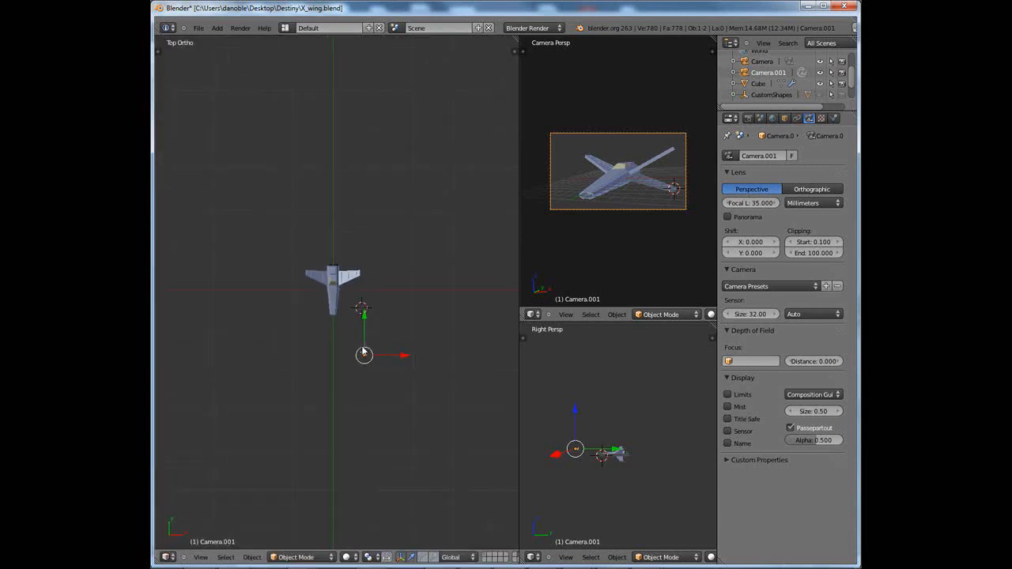
left_click(218, 29)
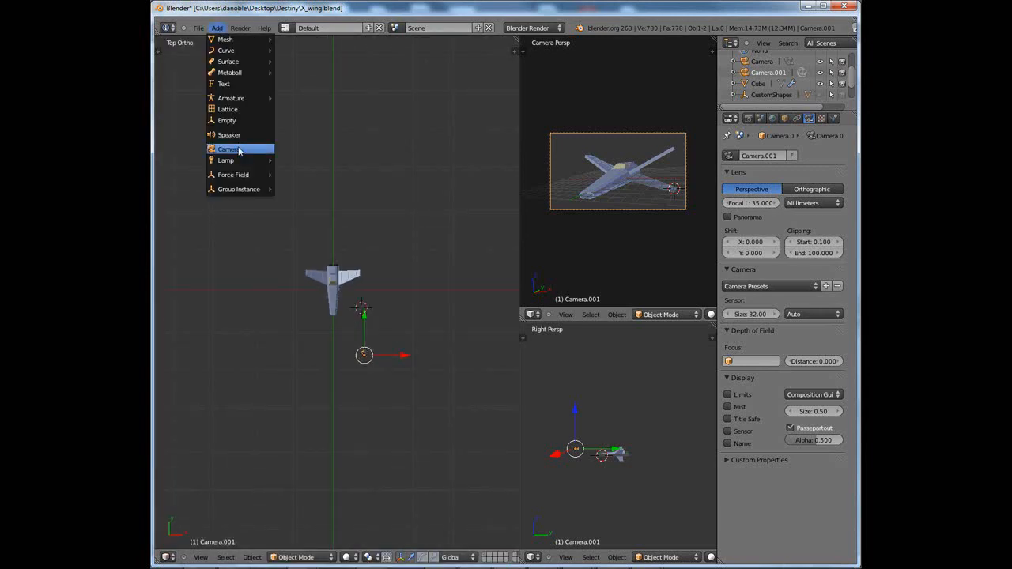
mouse_move(245, 160)
left_click(287, 169)
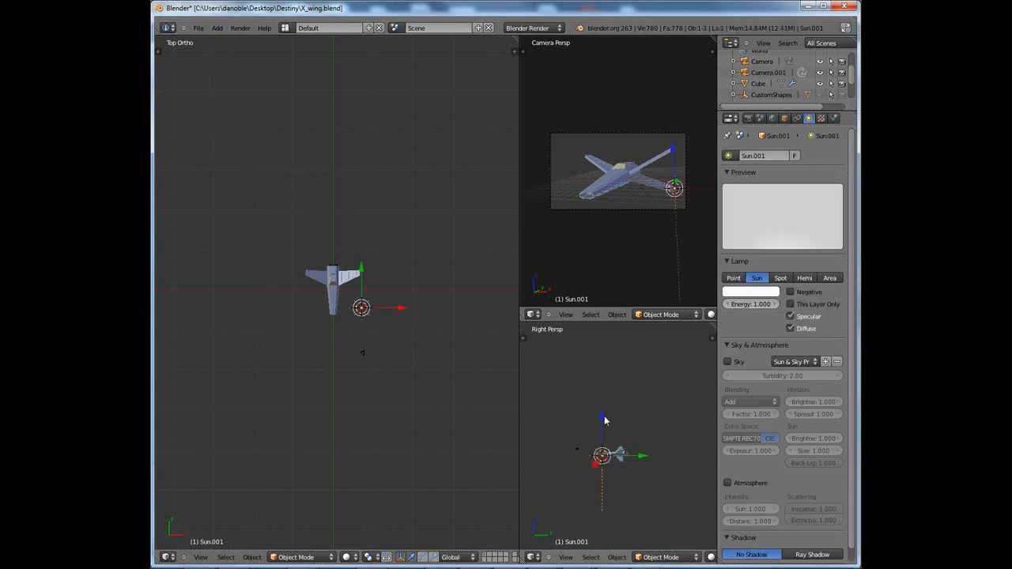
In right view, raise the sun lamp above the ship and rotate it about 50 degrees toward the hull
key("g")
left_click(606, 362)
key("r")
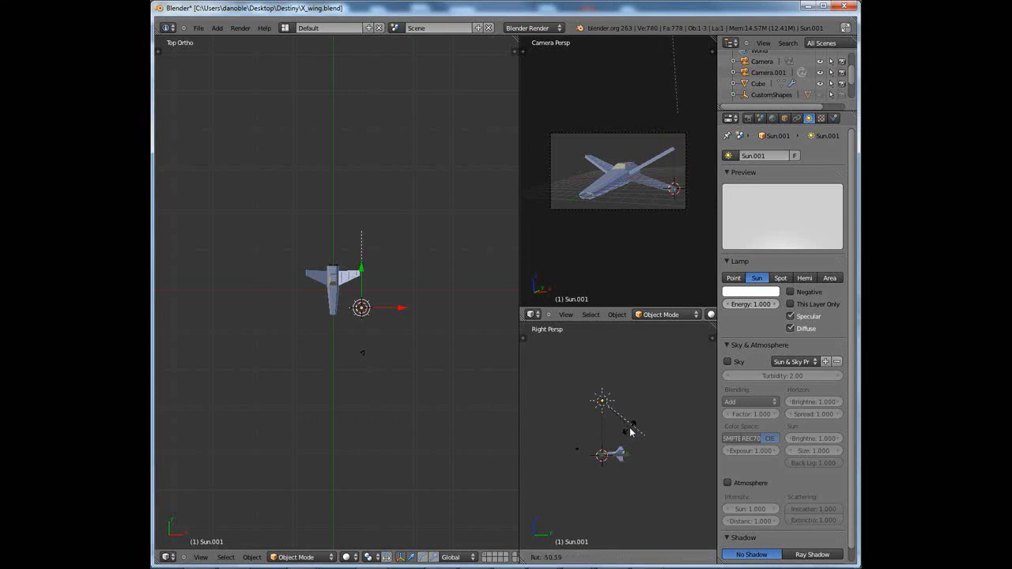
left_click(628, 423)
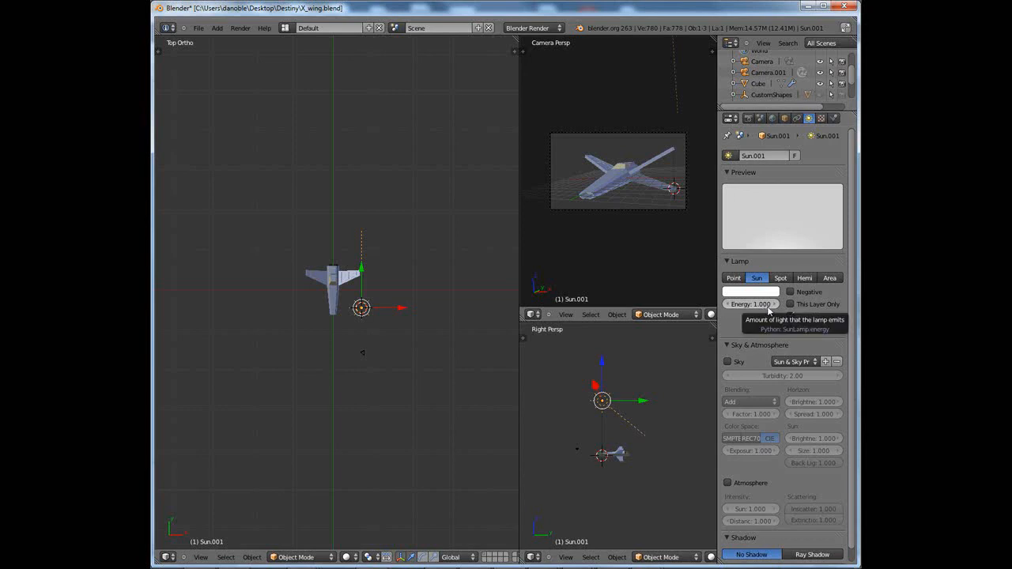
Set the sun lamp's energy to 0.66 and render the ship to check the lighting
left_click_drag(768, 308, 758, 305)
key("F12")
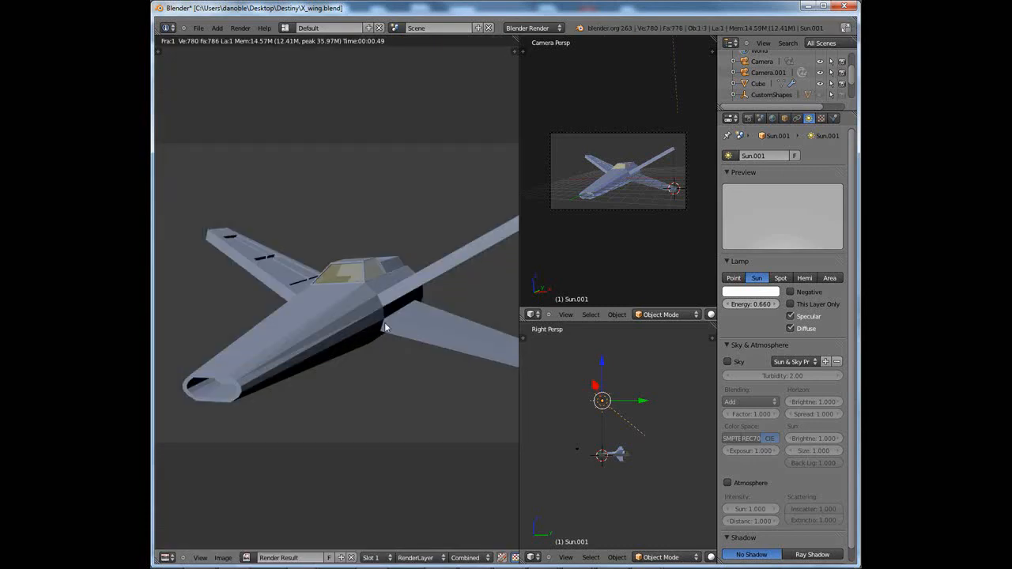
mouse_move(395, 313)
middle_mouse_down()
mouse_move(360, 307)
mouse_move(381, 306)
middle_mouse_up()
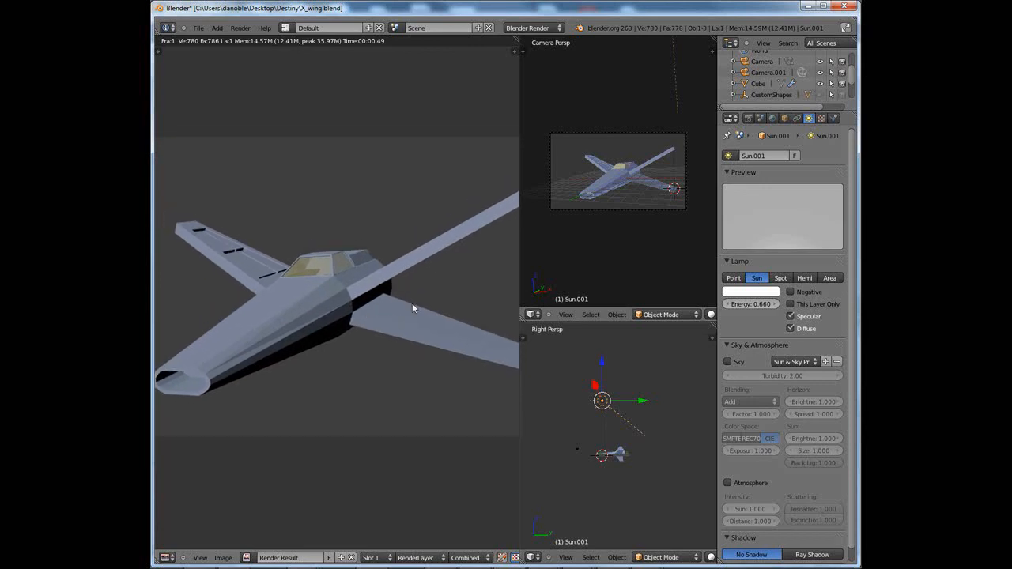
scroll(411, 298, "down", 1)
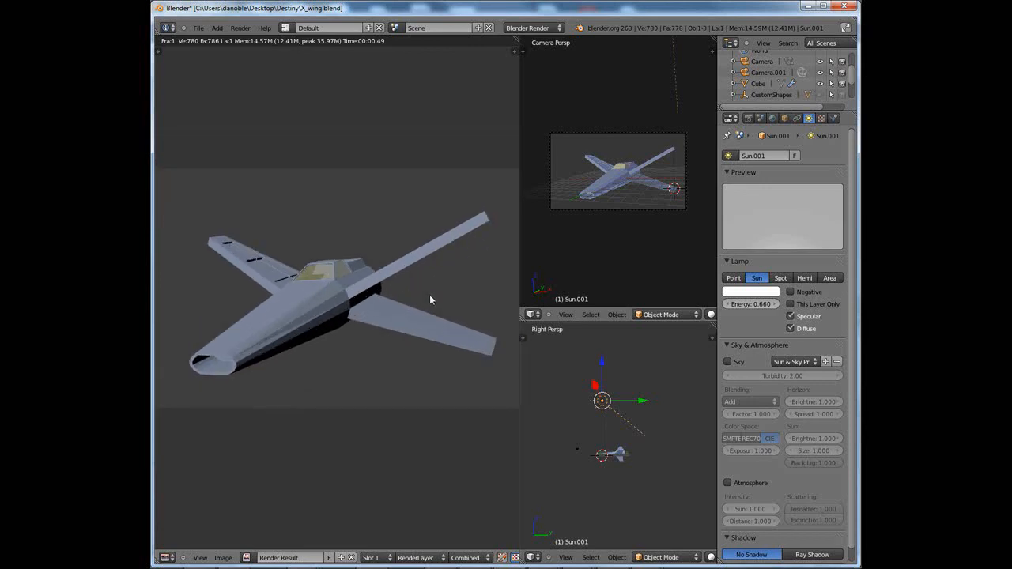
key("shift+F5")
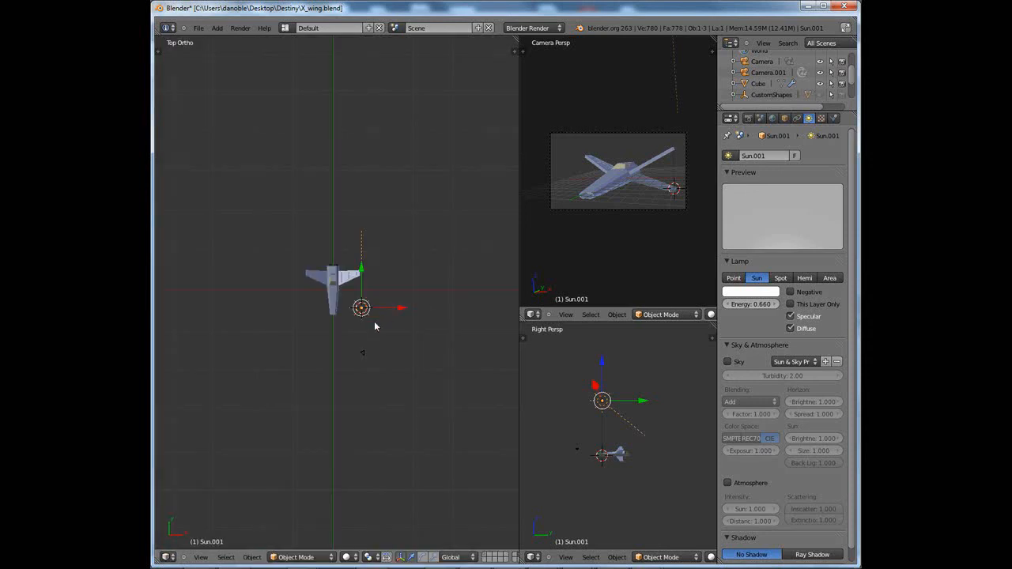
Inset the two front edge faces of the ship's upper wing by extruding them in place and scaling them to about 0.88
middle_click_drag(374, 323, 345, 334)
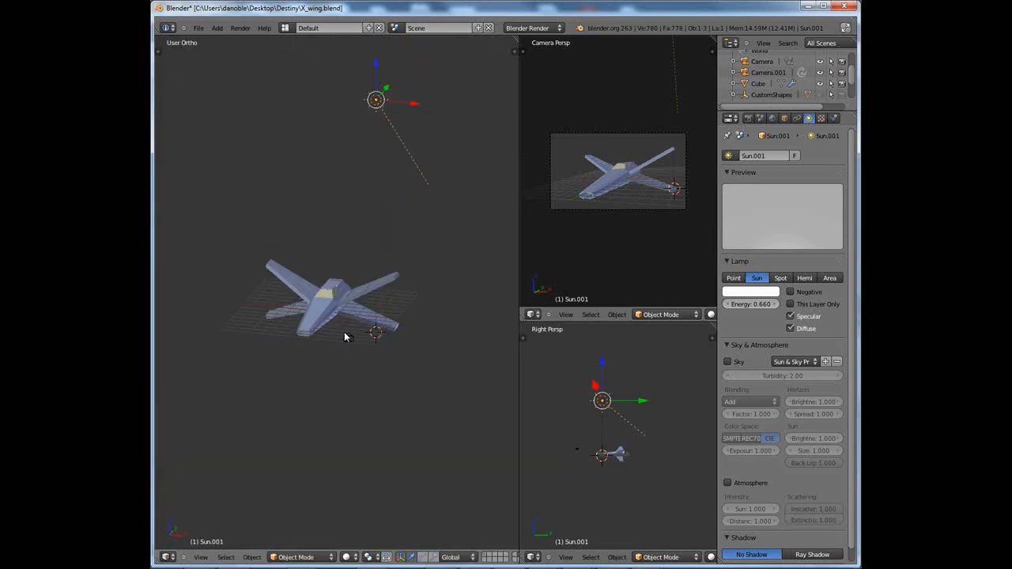
scroll(350, 324, "up", 6)
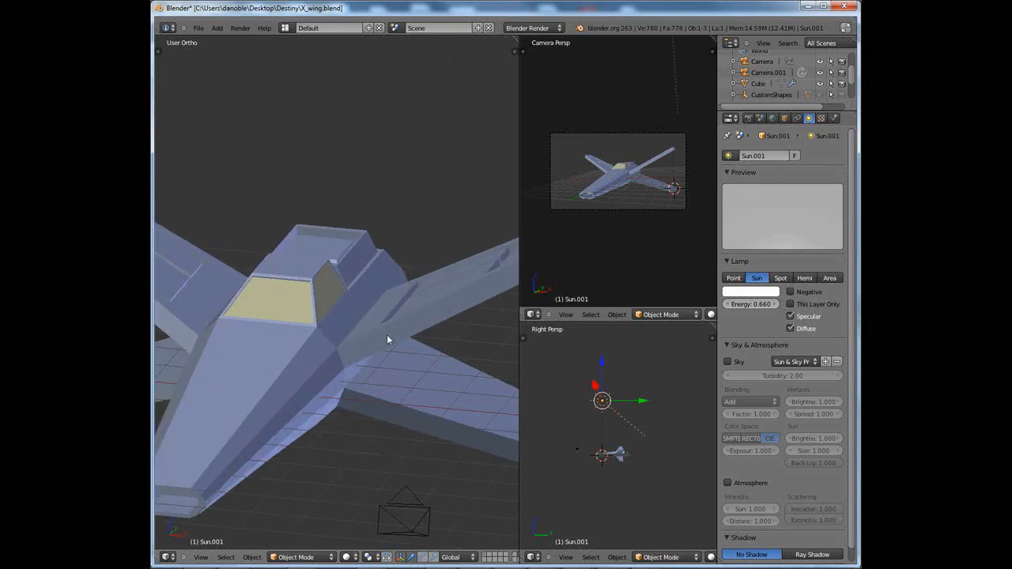
right_click(387, 338)
key("Tab")
right_click(418, 326)
middle_click_drag(470, 298, 392, 307, "shift")
right_click(480, 266, "shift")
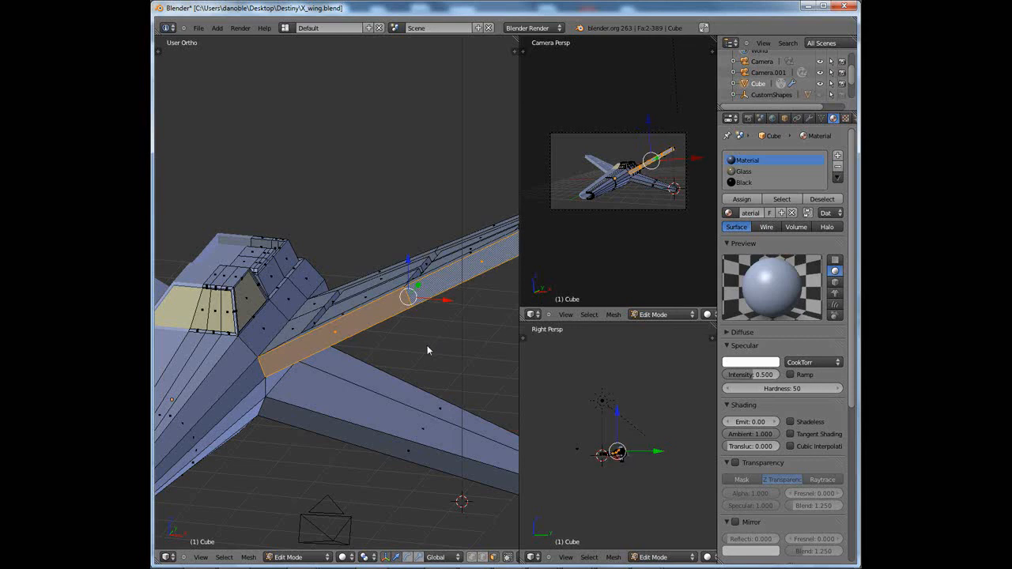
key("e")
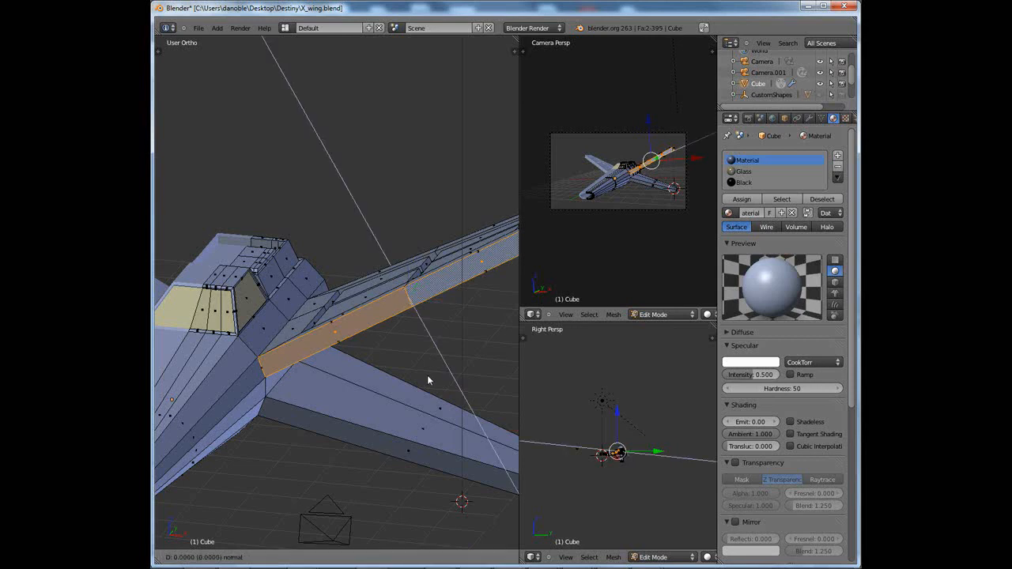
left_click(428, 380)
key("s")
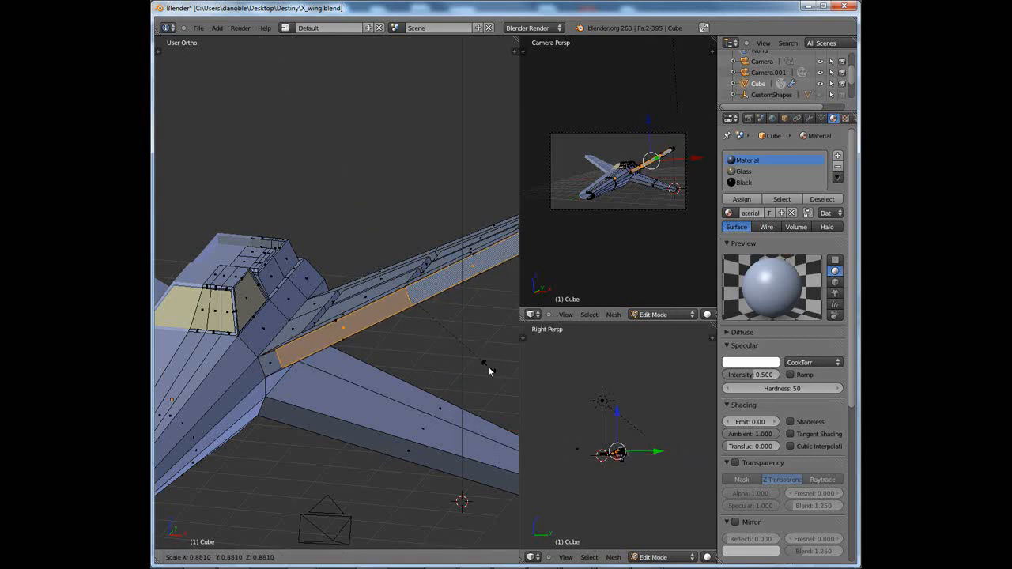
left_click(479, 365)
Scale the inset wing edge faces down slightly along the Z axis
middle_click_drag(480, 364, 429, 359)
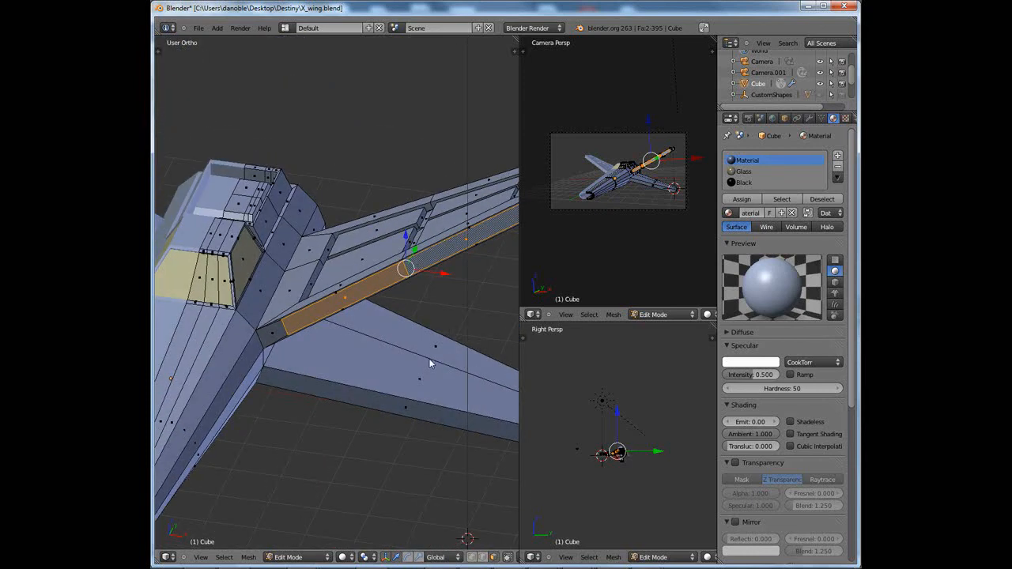
key("s")
key("z")
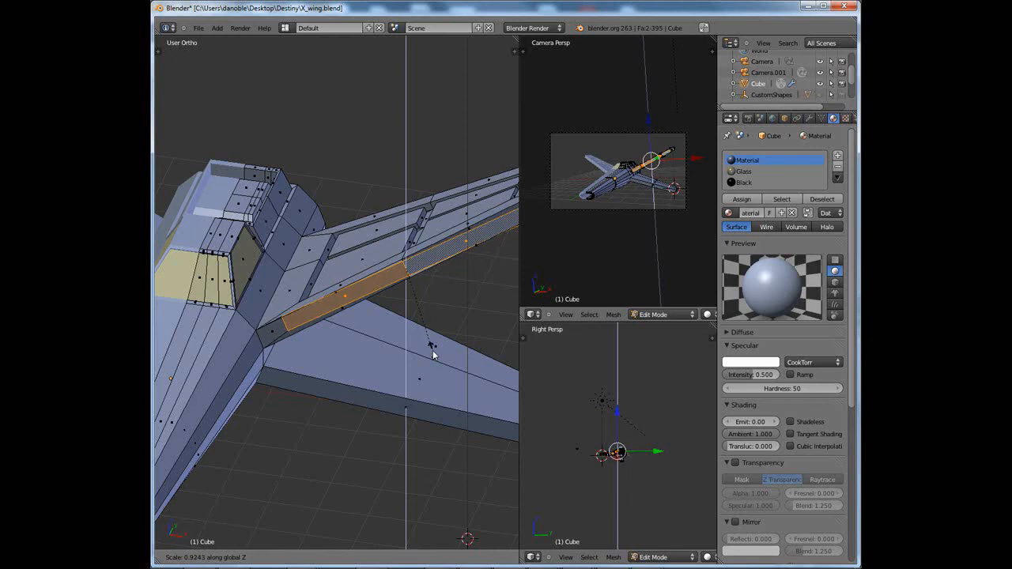
left_click(444, 365)
middle_click_drag(446, 369, 404, 325, "shift")
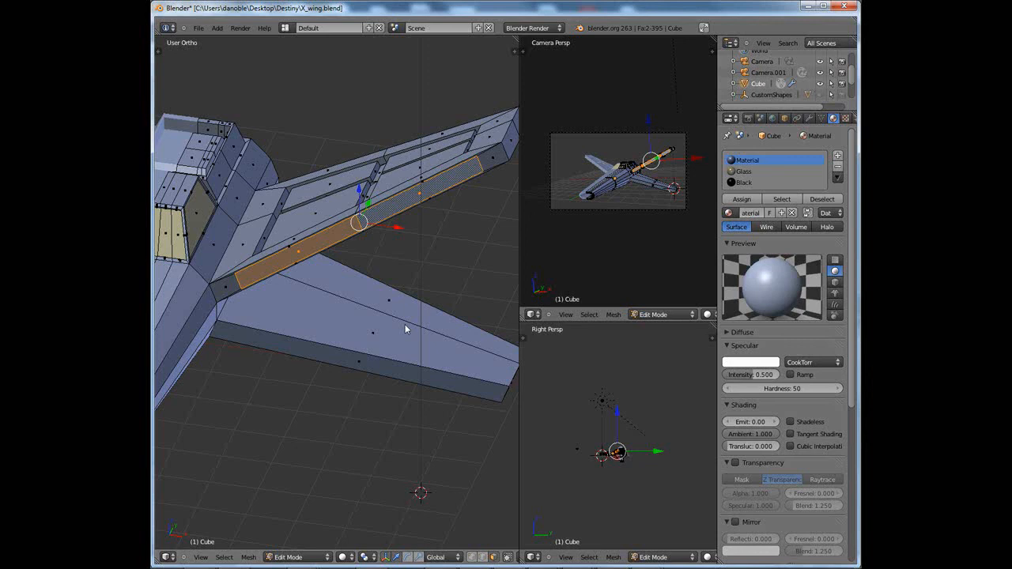
key("s")
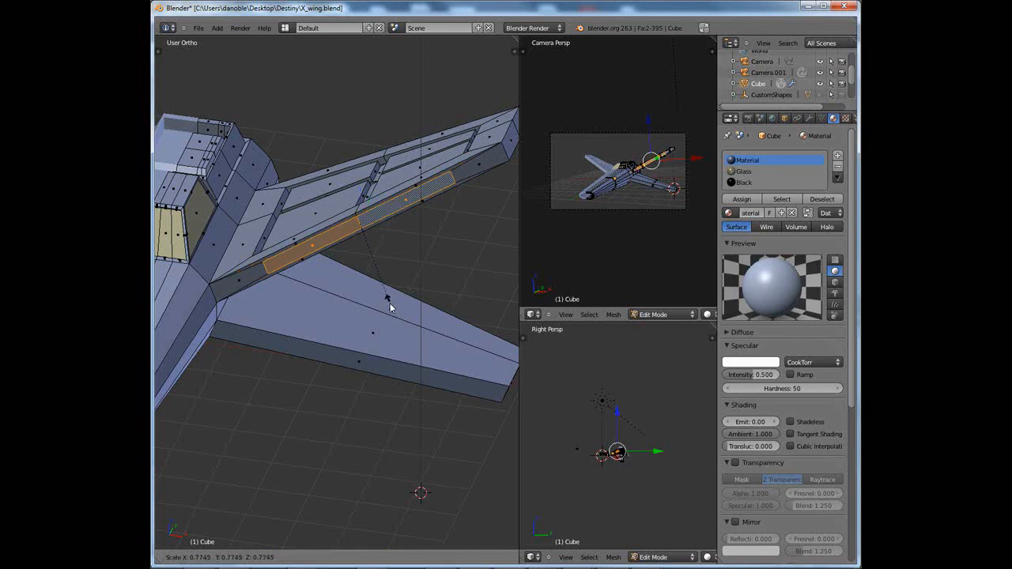
key("Escape")
Extrude the inset wing edge faces about 0.3 units inward to form a recess, and return to Object Mode
middle_click_drag(410, 325, 376, 338)
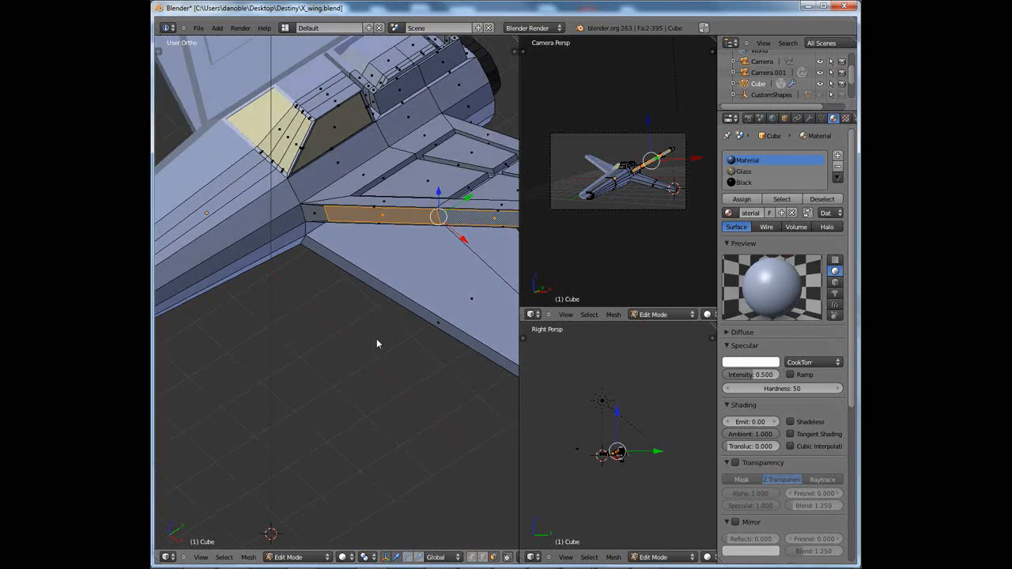
key("e")
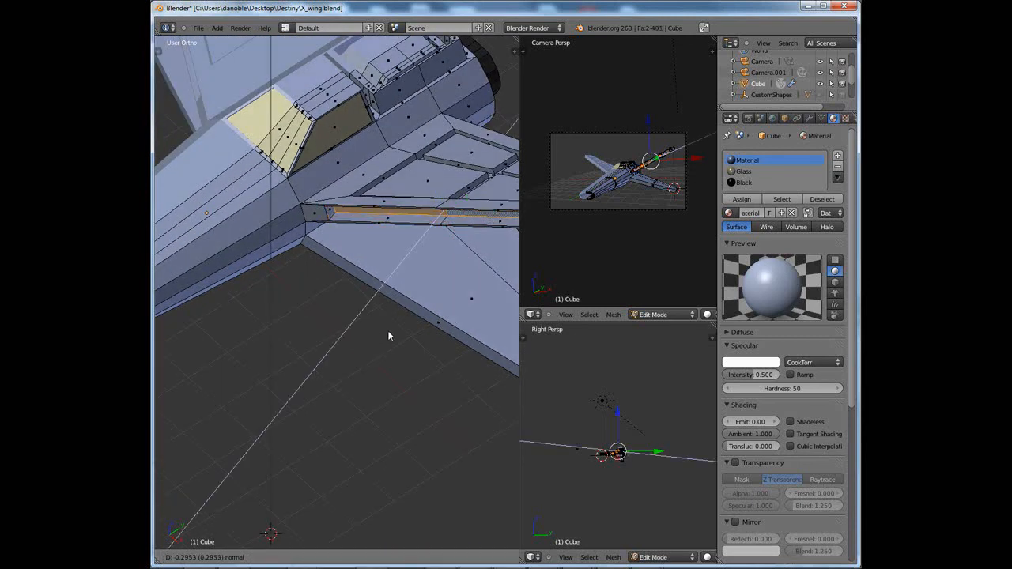
left_click(385, 335)
middle_click_drag(387, 330, 355, 384)
key("Tab")
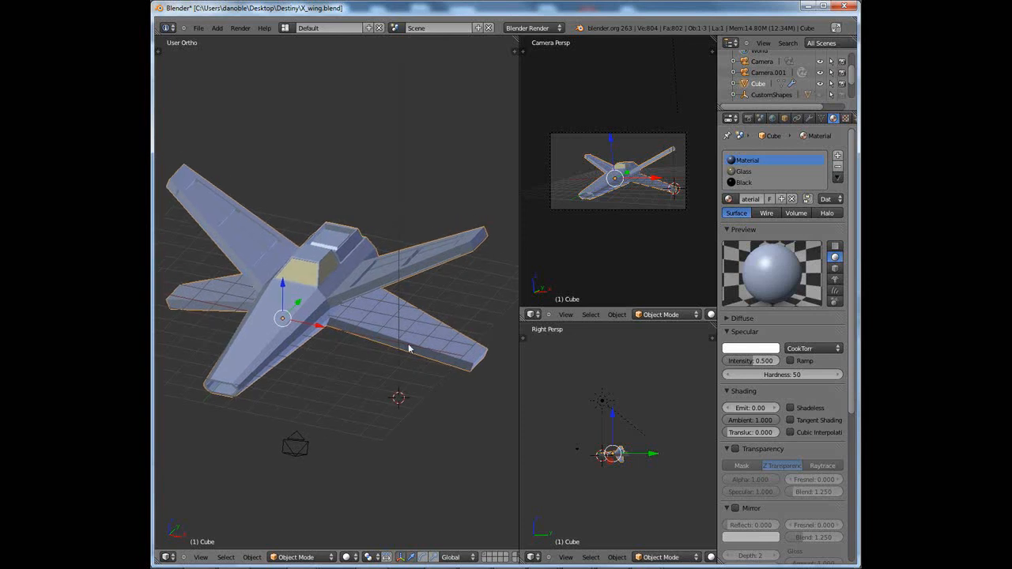
Set the world's horizon color to a light blue of about R 0.115, G 0.368, B 0.507
left_click(772, 119)
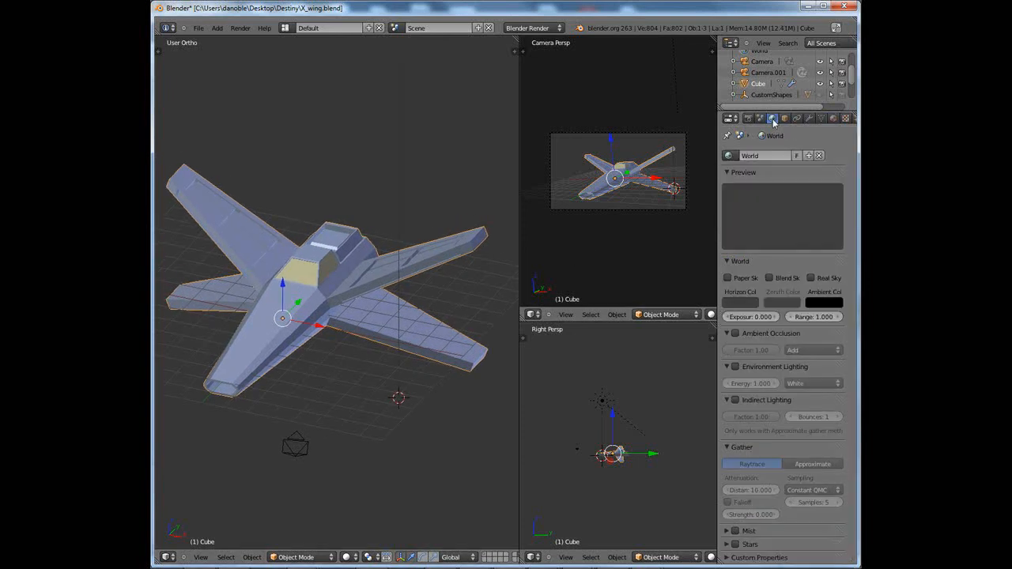
left_click(743, 302)
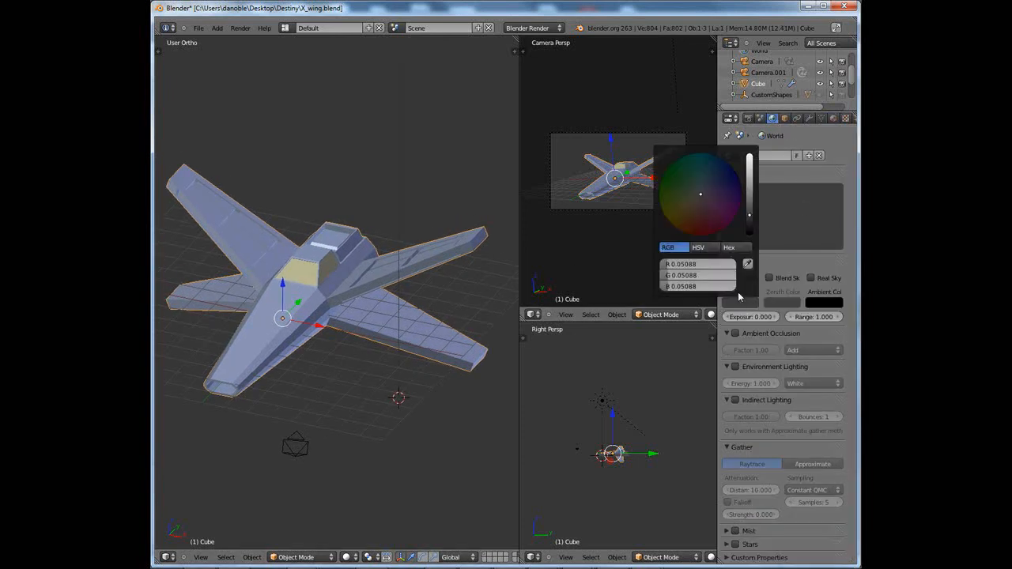
left_click_drag(755, 215, 712, 168)
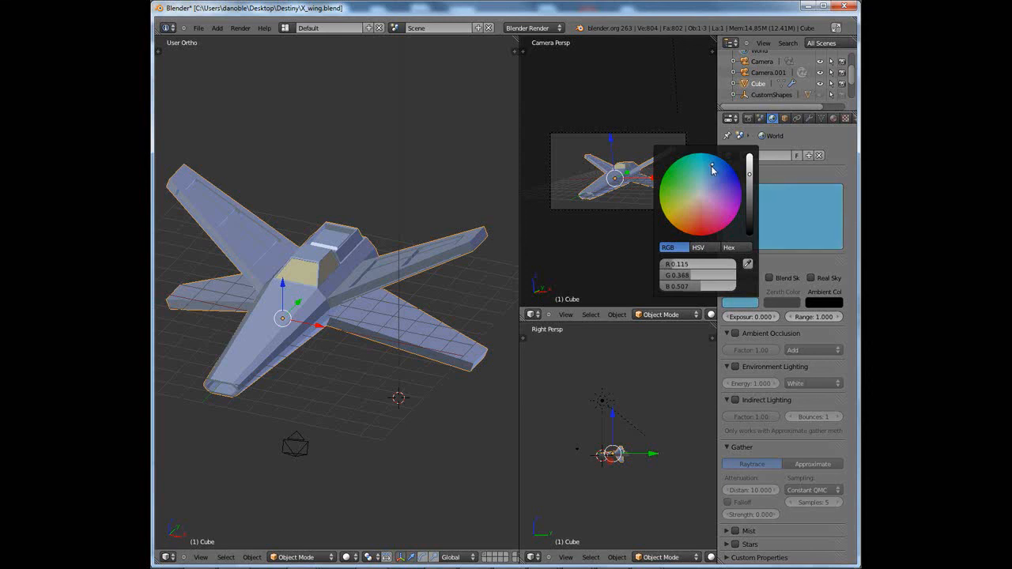
Enable Paper Sky, Blend Sky and Real Sky for the world background
left_click(736, 279)
left_click(770, 281)
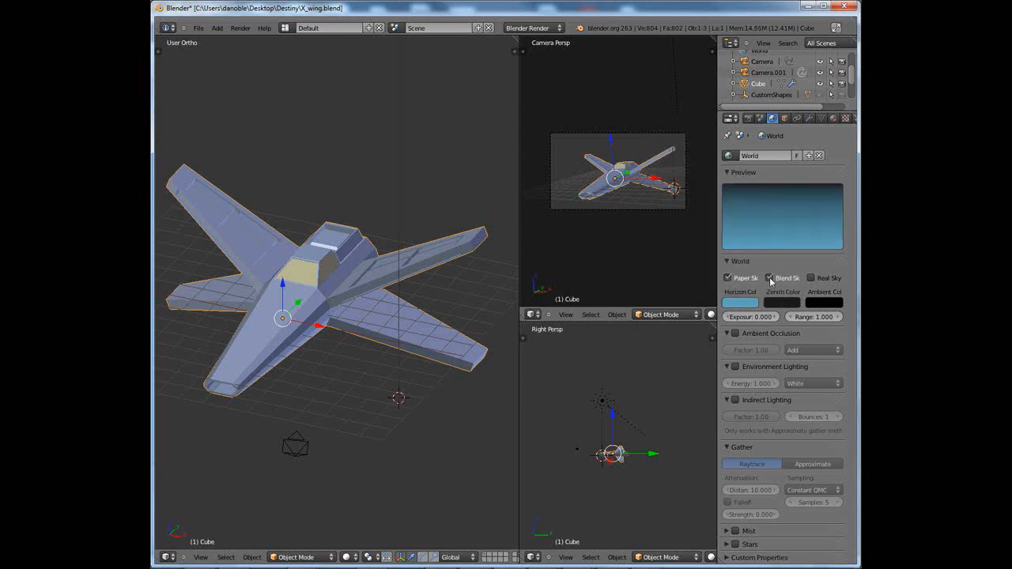
left_click(816, 280)
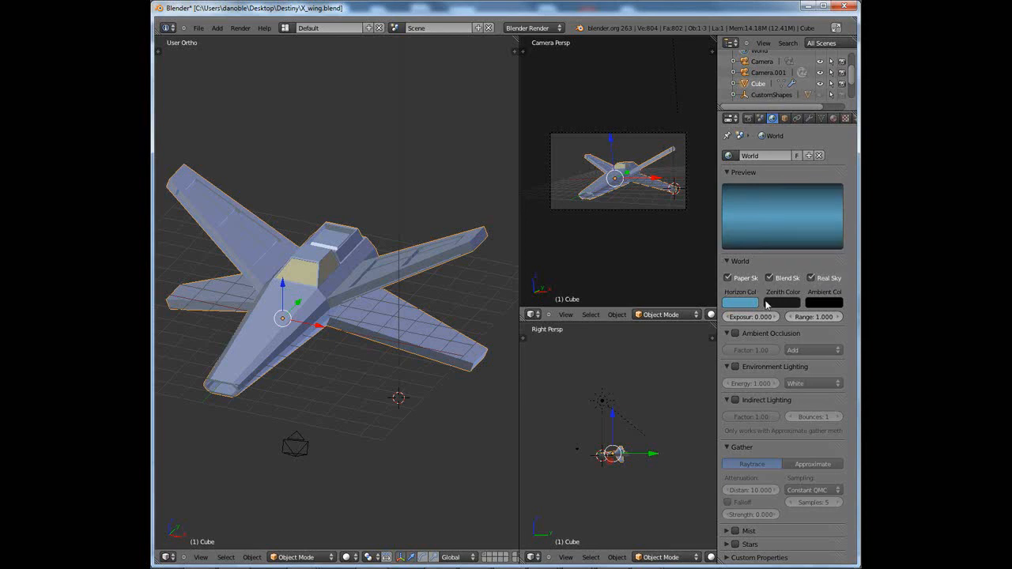
Enable ambient occlusion for the world with a factor of 0.65 and test-render the ship
left_click(735, 333)
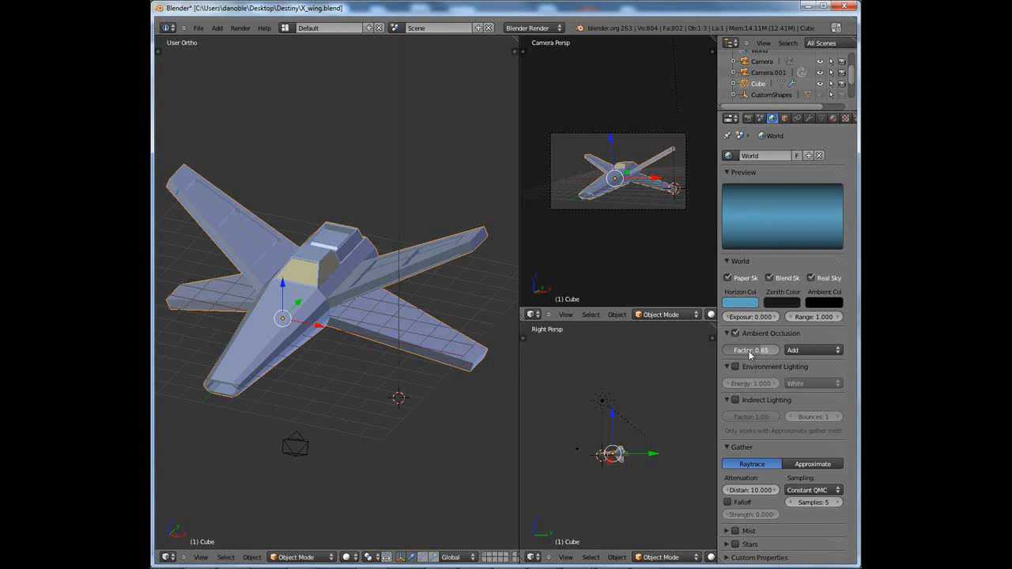
key("F12")
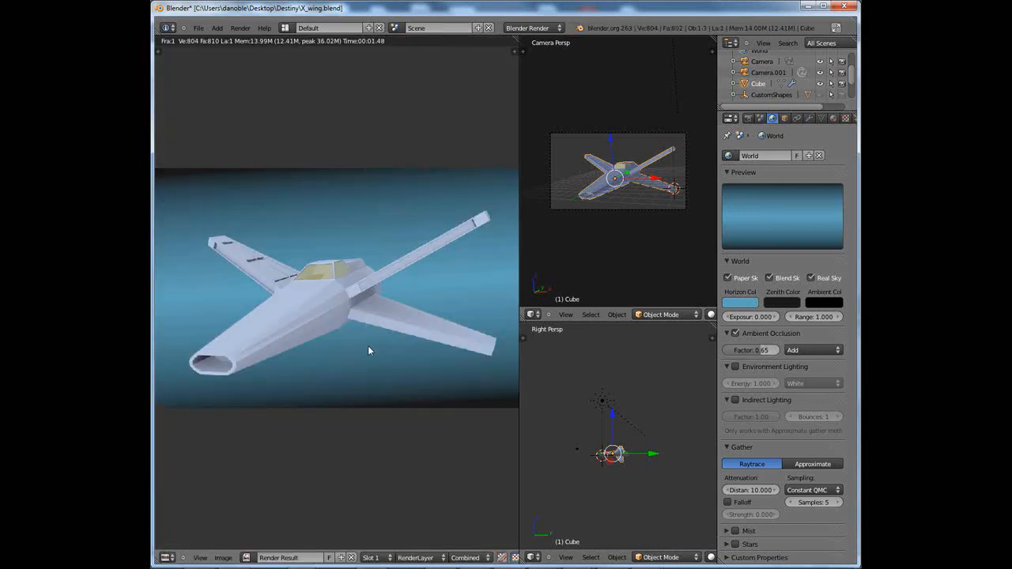
key("Escape")
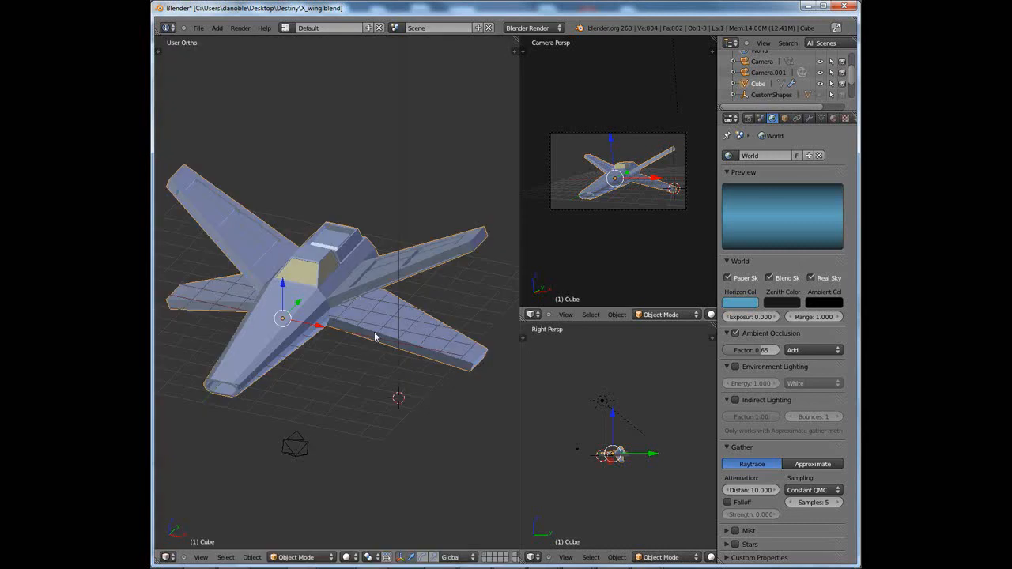
Apply smooth shading to the spaceship and test-render it
middle_click_drag(374, 333, 355, 349)
key("t")
left_click(172, 179)
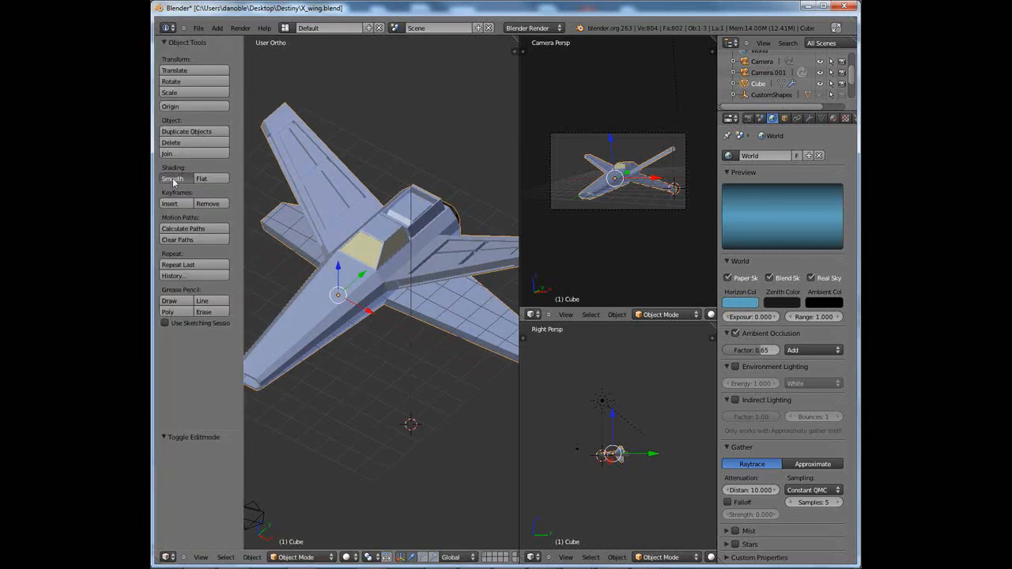
middle_click_drag(365, 279, 410, 272)
key("F12")
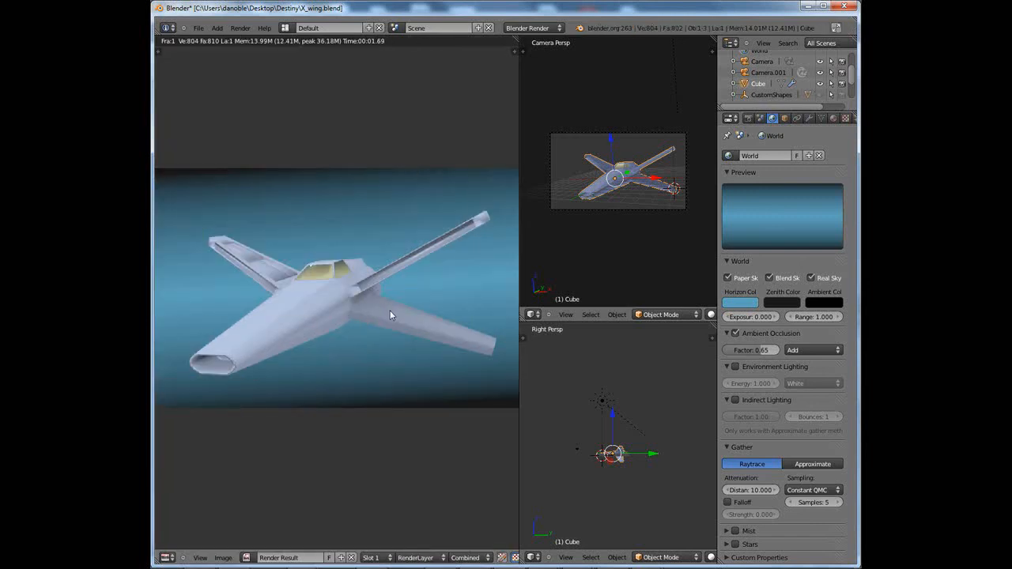
key("Escape")
Switch the spaceship back to flat shading
middle_click_drag(421, 304, 417, 329)
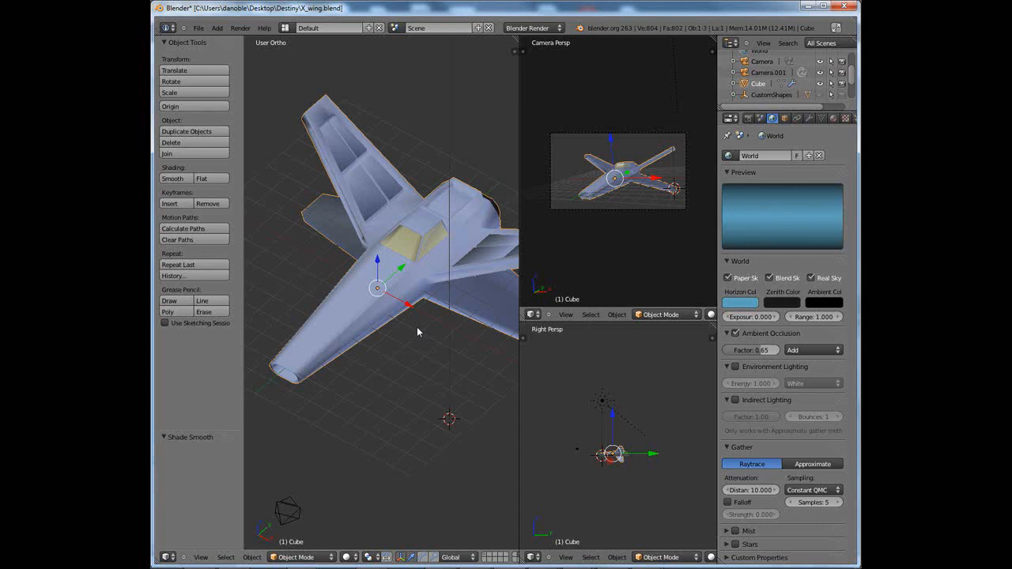
key("t")
middle_click_drag(395, 308, 382, 323)
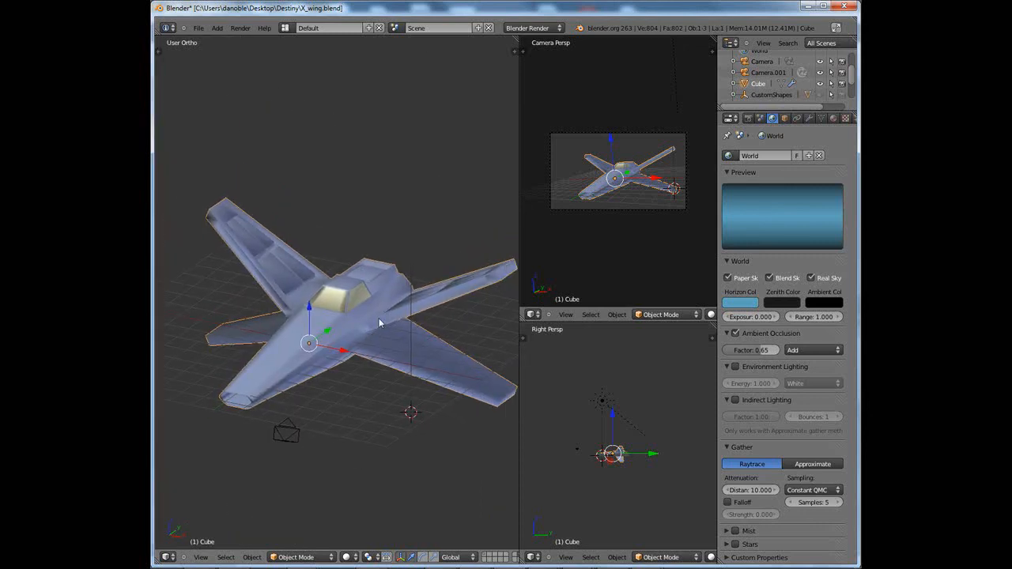
key("t")
left_click(202, 179)
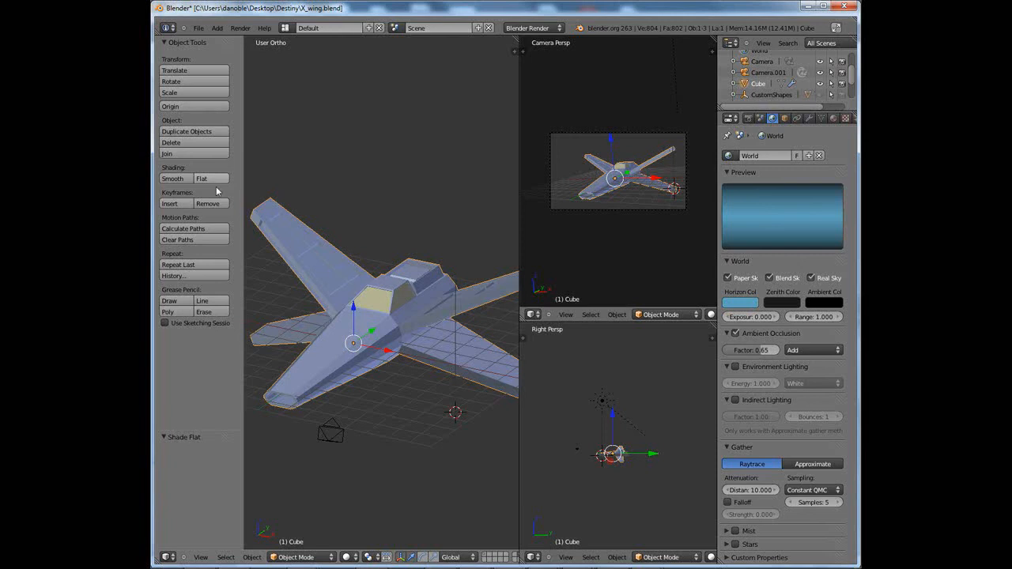
mouse_move(348, 304)
middle_mouse_down()
mouse_move(352, 378)
mouse_move(355, 318)
mouse_move(316, 292)
mouse_move(322, 237)
mouse_move(386, 313)
middle_mouse_up()
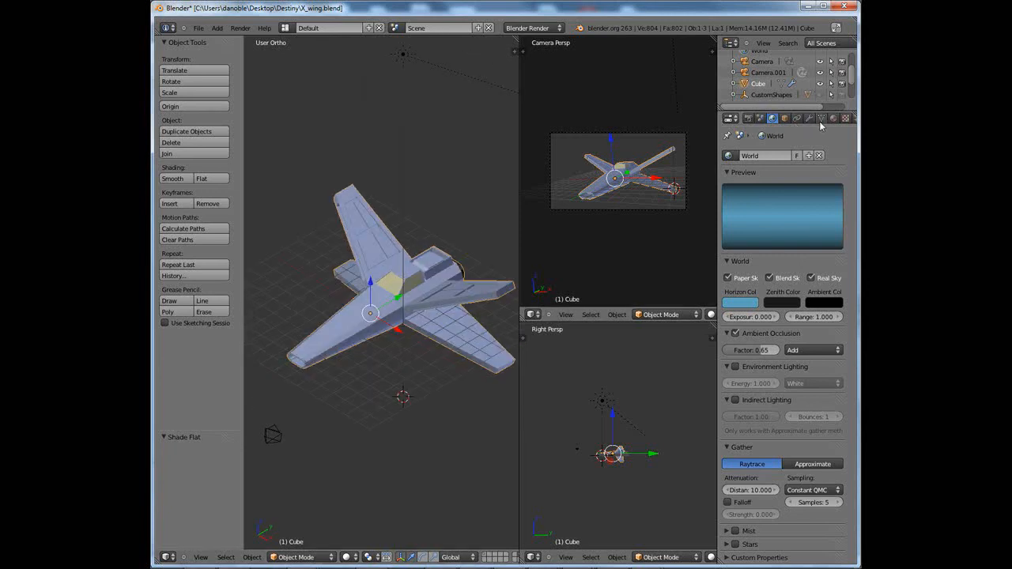
Add a Catmull-Clark Subdivision Surface modifier to the spaceship with 1 view subdivision and 1 render subdivision
left_click(810, 119)
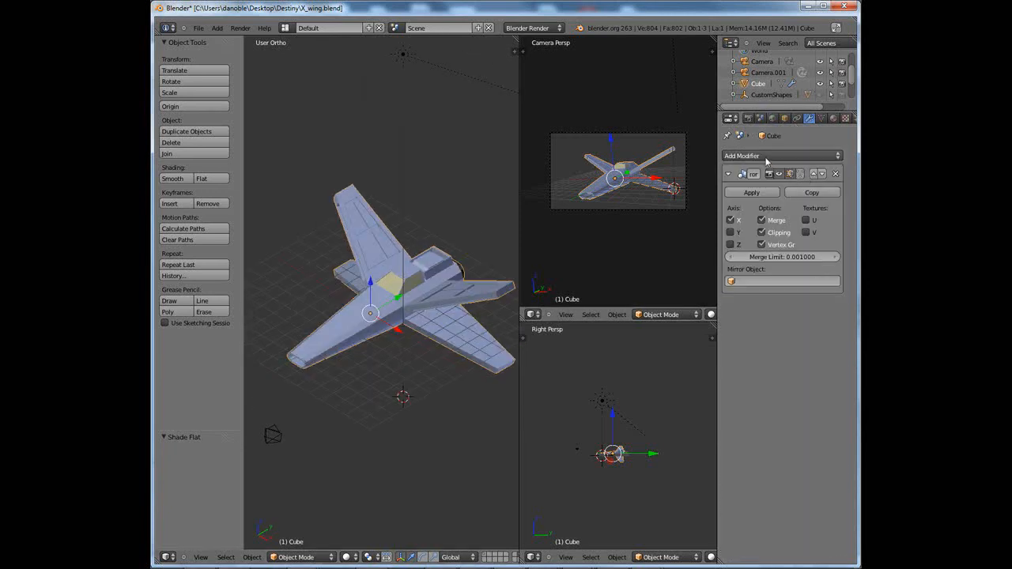
left_click(765, 157)
left_click(617, 326)
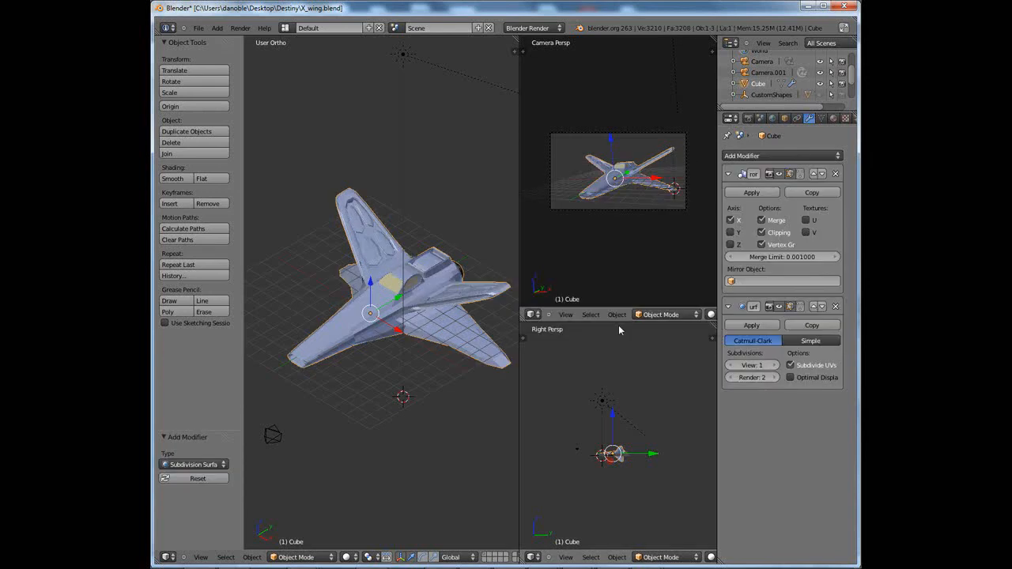
middle_click_drag(422, 340, 436, 375, "shift")
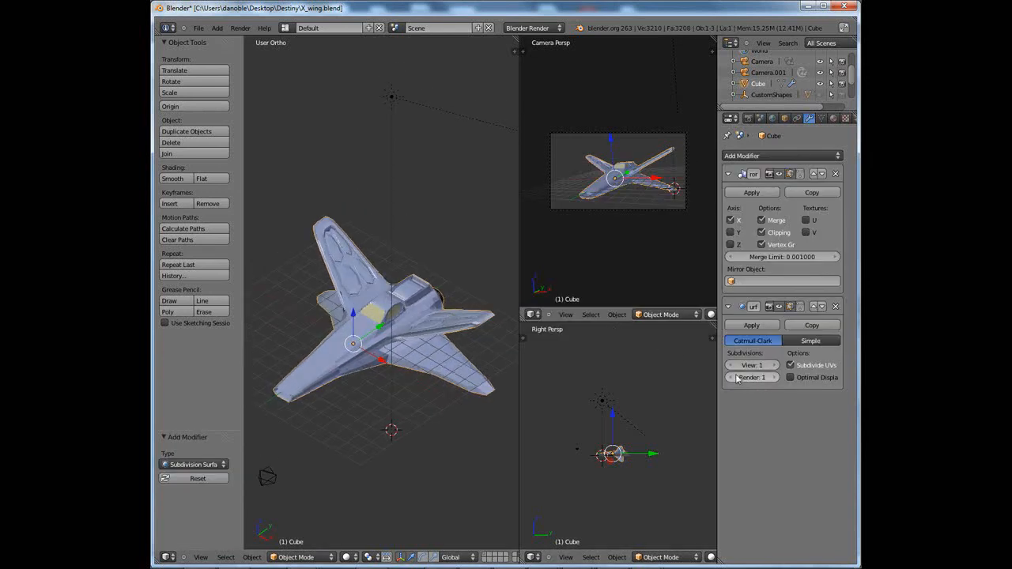
Apply smooth shading to the subdivided spaceship and test-render it
left_click(175, 179)
mouse_move(269, 232)
middle_mouse_down()
mouse_move(411, 372)
mouse_move(409, 338)
mouse_move(405, 349)
middle_mouse_up()
key("F12")
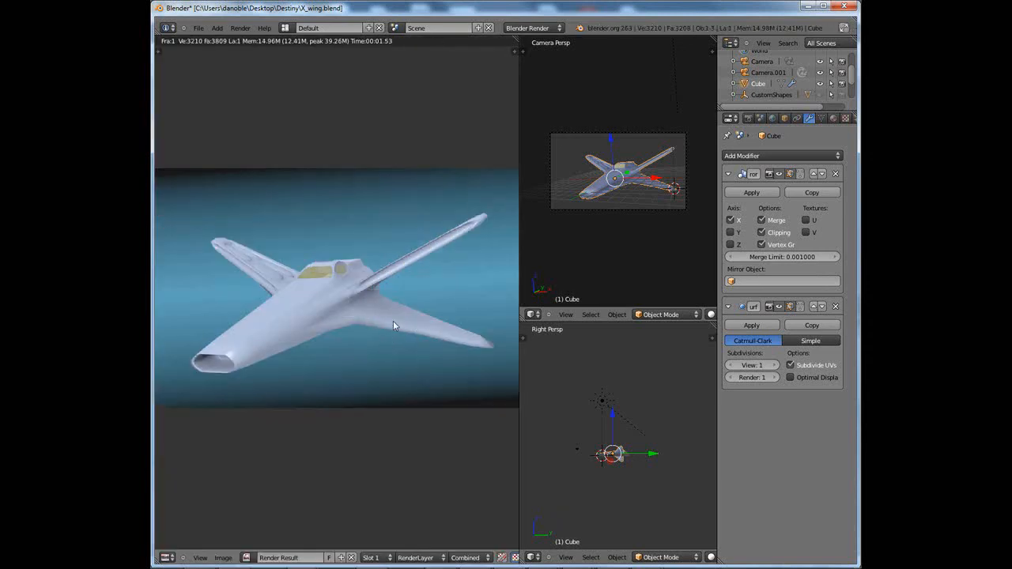
key("Escape")
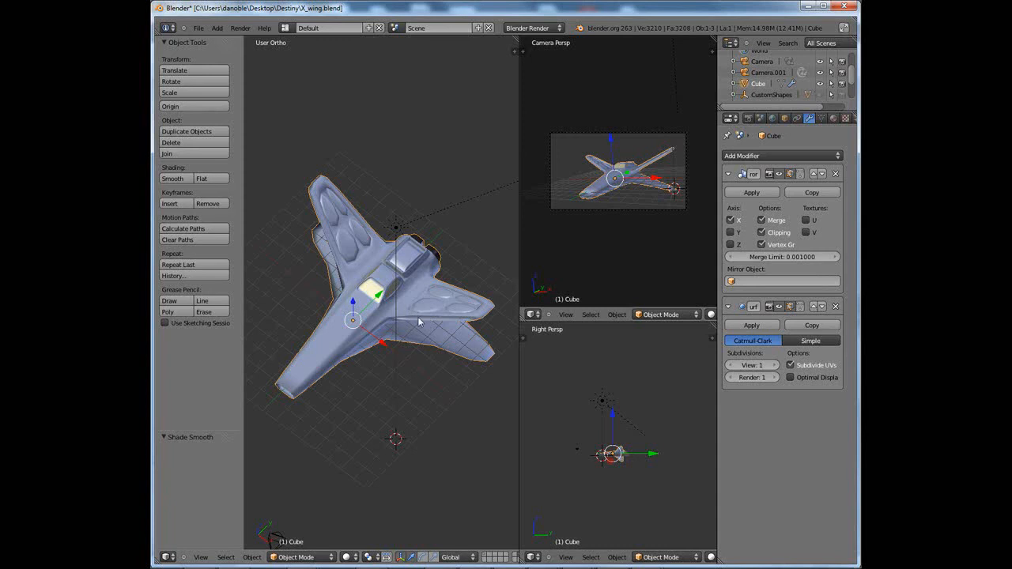
Set both the view and render subdivisions of the Subdivision Surface modifier to 3 and test-render the ship
middle_click_drag(411, 317, 389, 381)
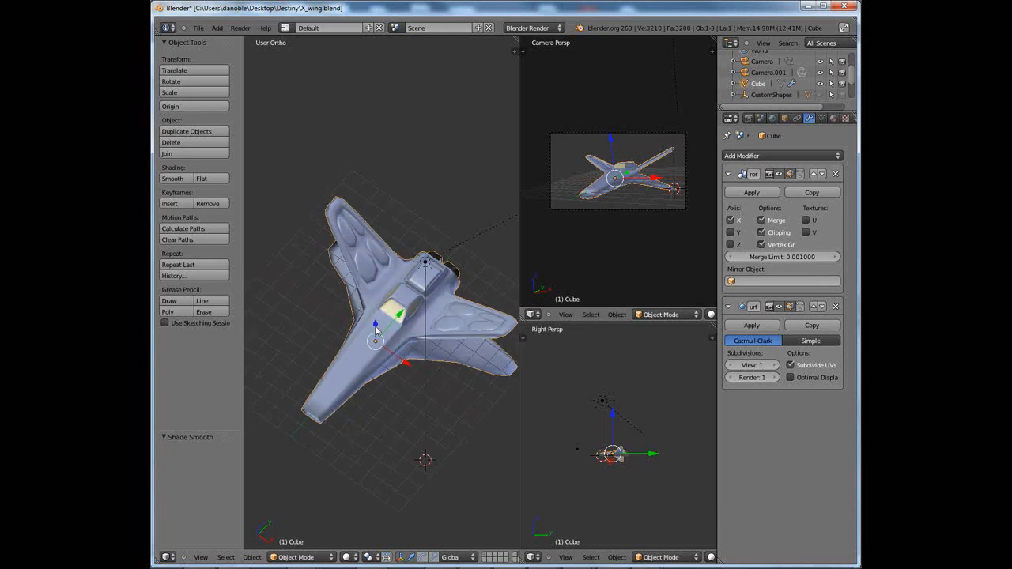
left_click(771, 366)
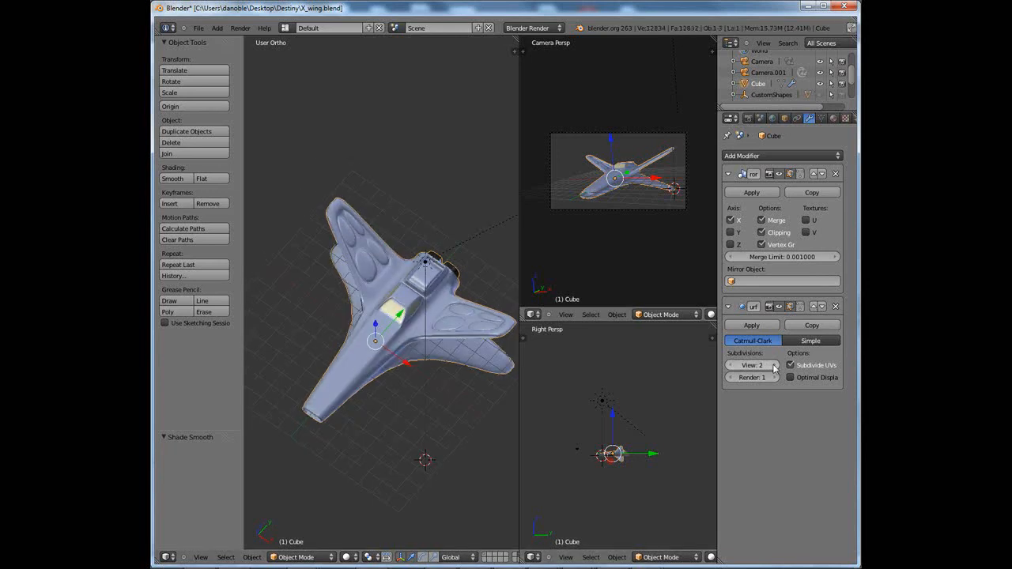
left_click(772, 366)
left_click(773, 378)
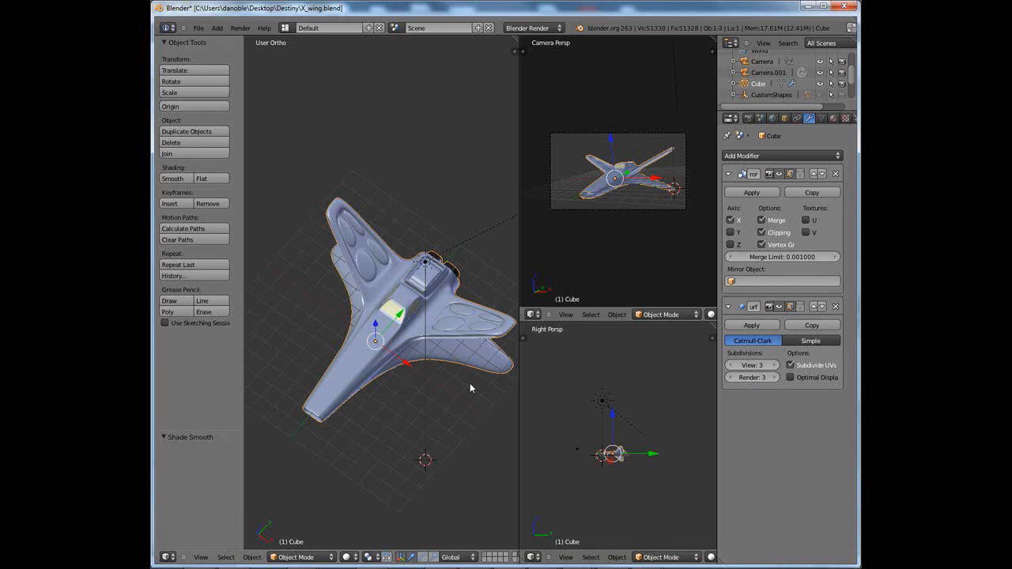
key("F12")
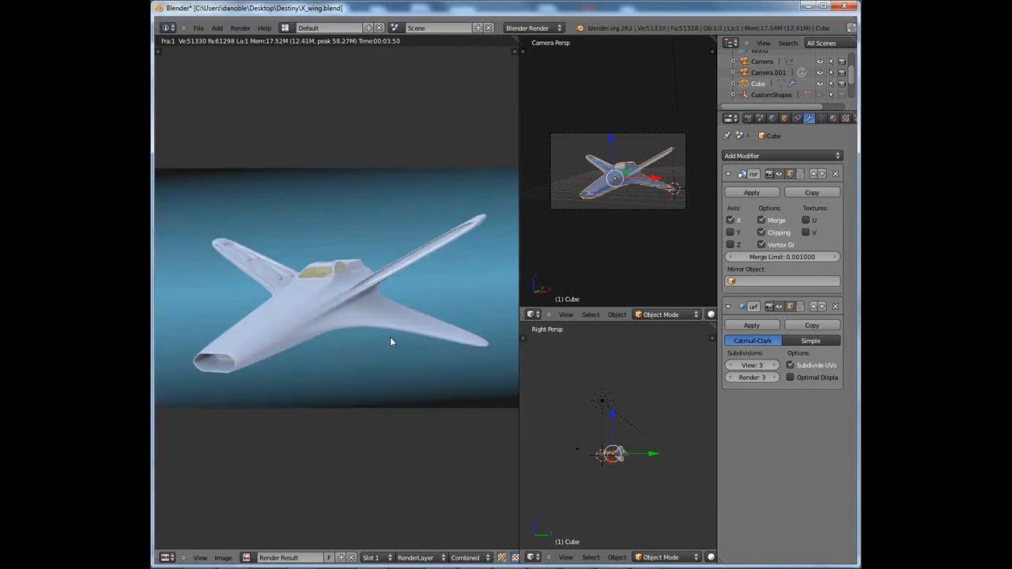
key("Escape")
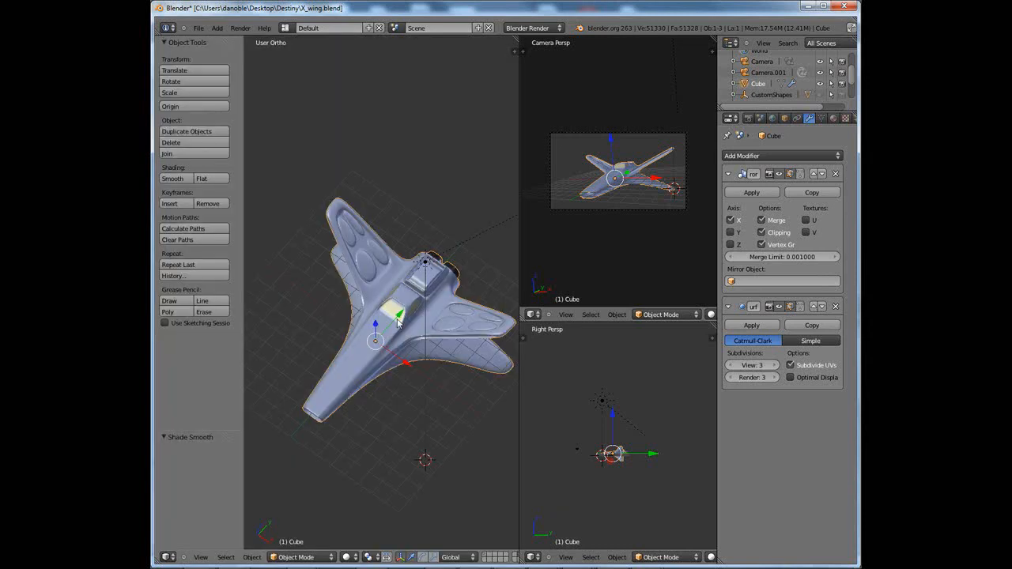
Set both the view and render subdivisions of the Subdivision Surface modifier to 1
left_click(730, 365)
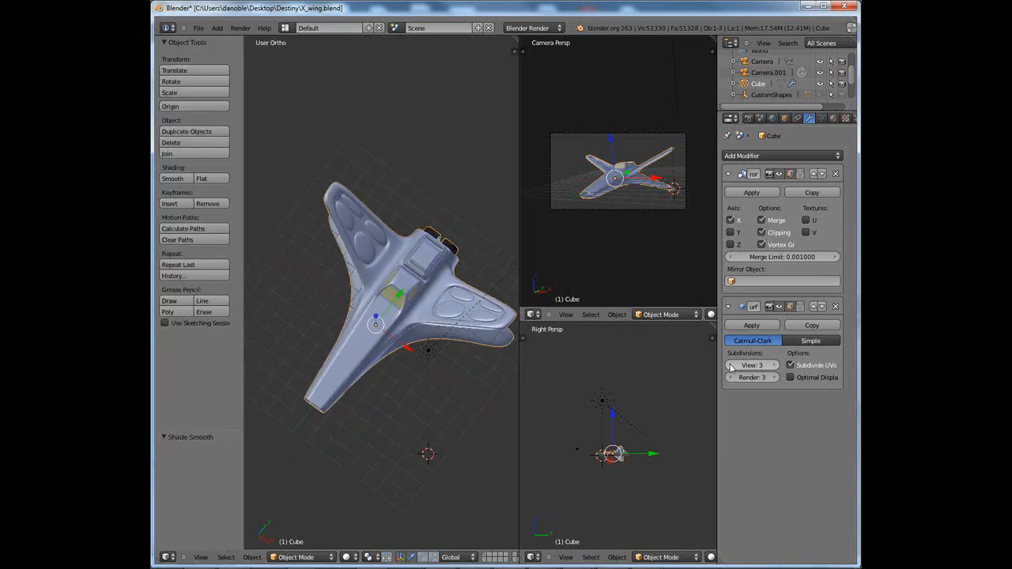
left_click(730, 366)
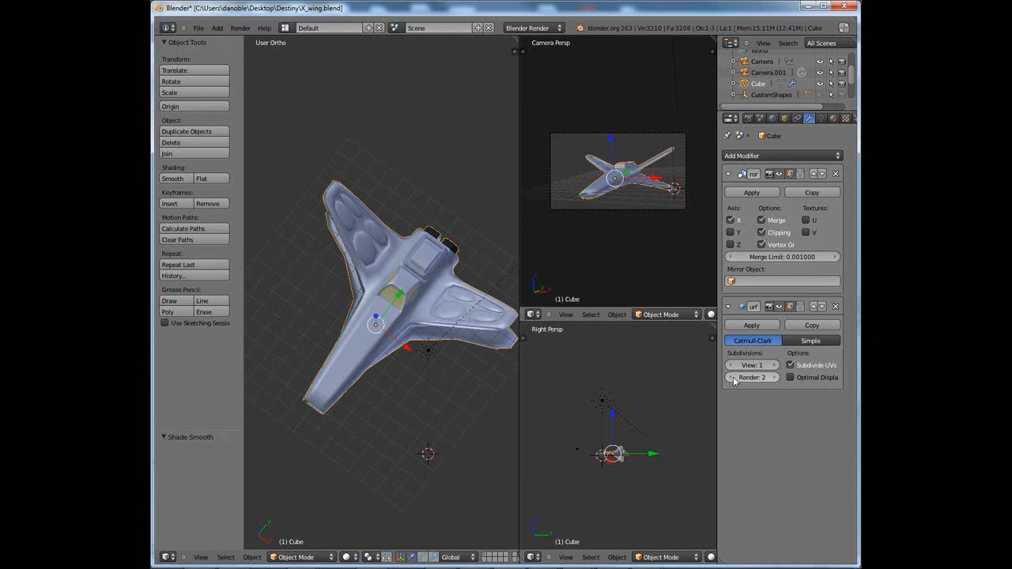
left_click(731, 378)
In Edit Mode, add a loop cut around the upper wing's rim and slide it about -0.7 toward the outer edge
middle_click_drag(472, 361, 419, 389)
key("Tab")
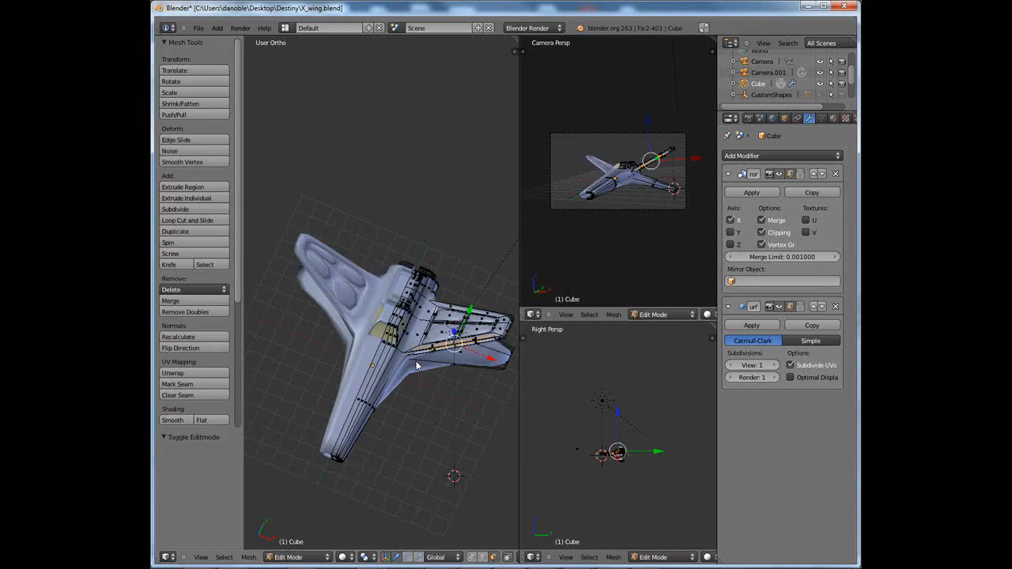
scroll(432, 378, "up", 2)
scroll(432, 378, "up", 3)
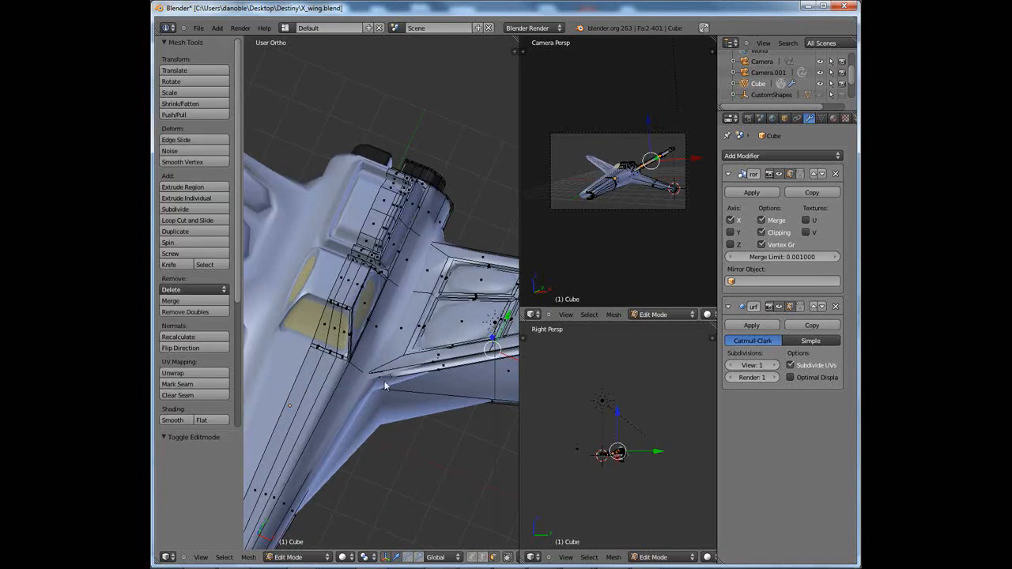
key("ctrl+r")
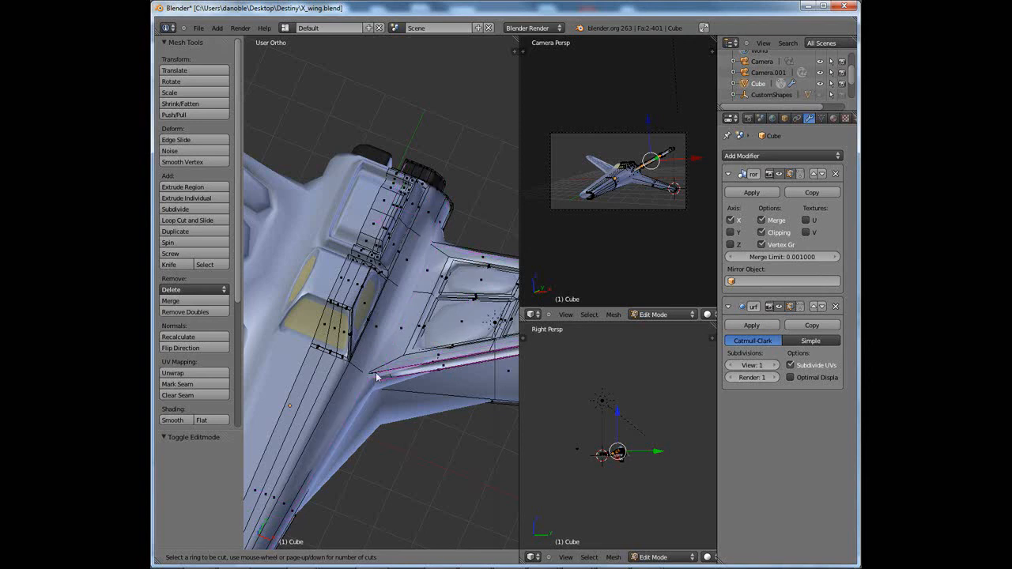
left_click(383, 368)
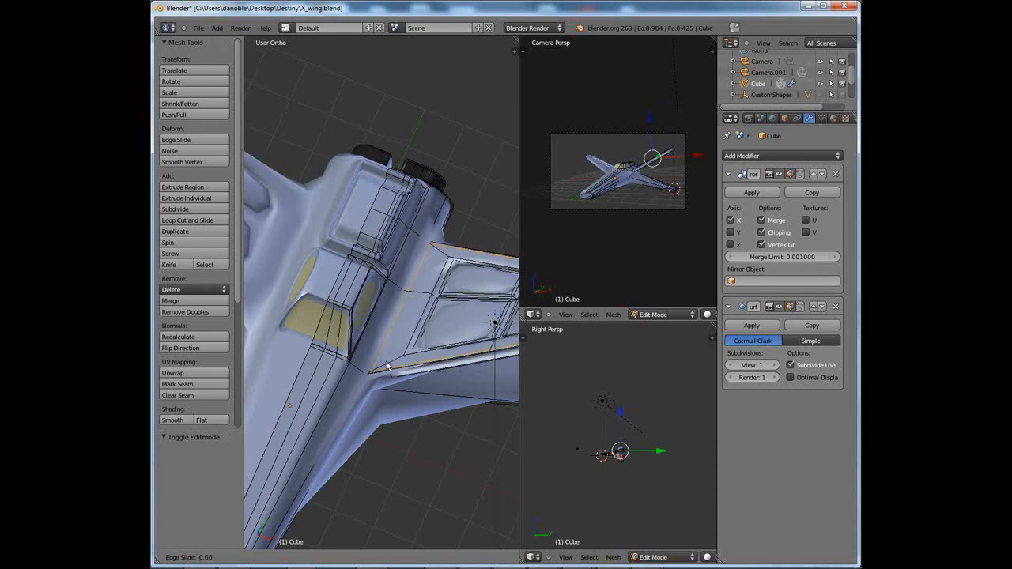
left_click(386, 366)
Add a loop cut lengthwise along the fuselage side and slide it about -0.75 toward the upper nose edge
middle_click_drag(402, 388, 453, 299)
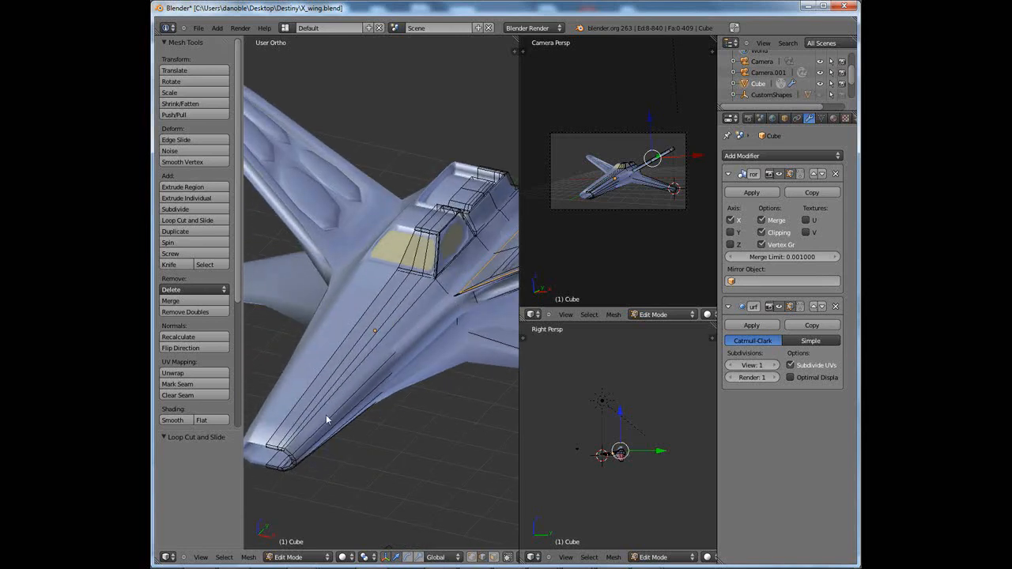
key("ctrl+r")
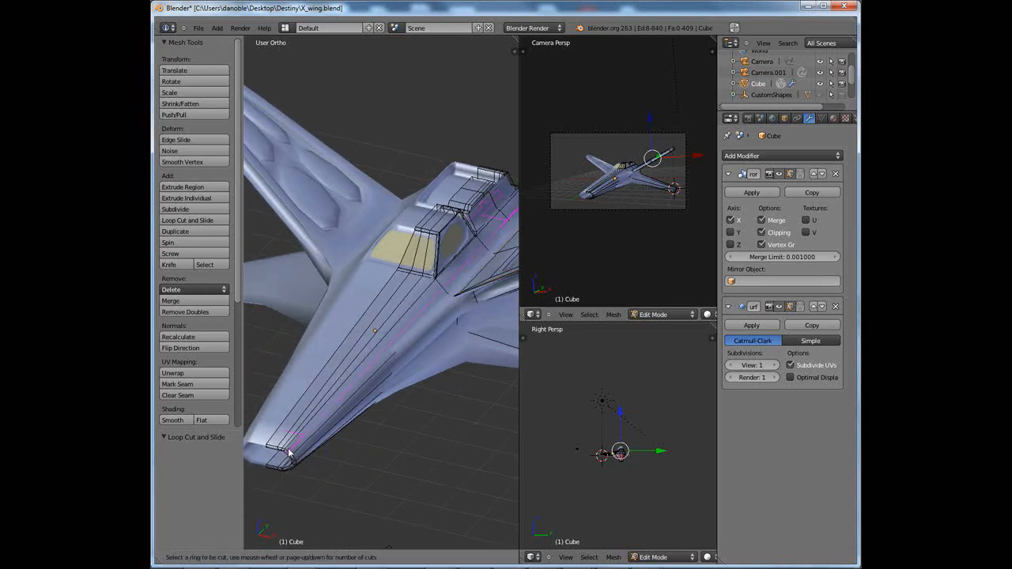
left_click(285, 453)
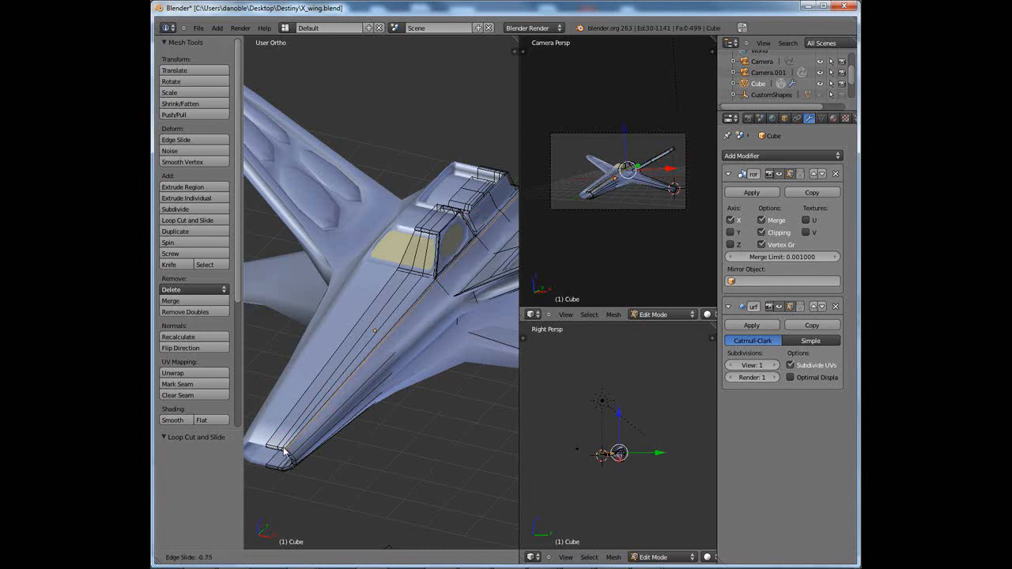
left_click(284, 451)
Add a loop cut across the fuselage at the cockpit side window and slide it about 0.81 toward the window's front corner
middle_click_drag(326, 425, 319, 388)
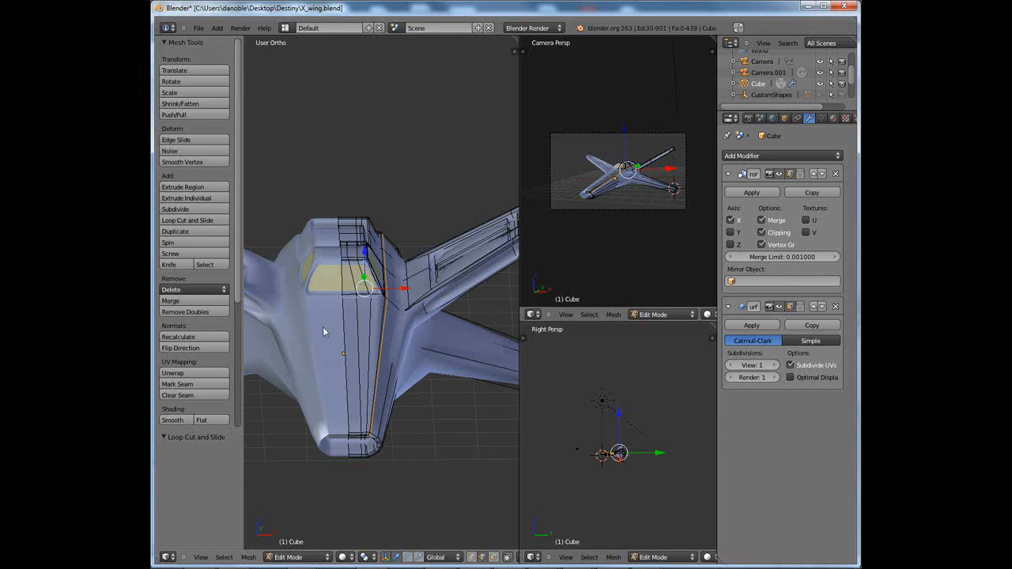
middle_click_drag(319, 320, 410, 366)
scroll(392, 393, "up", 2)
scroll(411, 407, "up", 2)
scroll(379, 388, "down", 2)
key("ctrl+r")
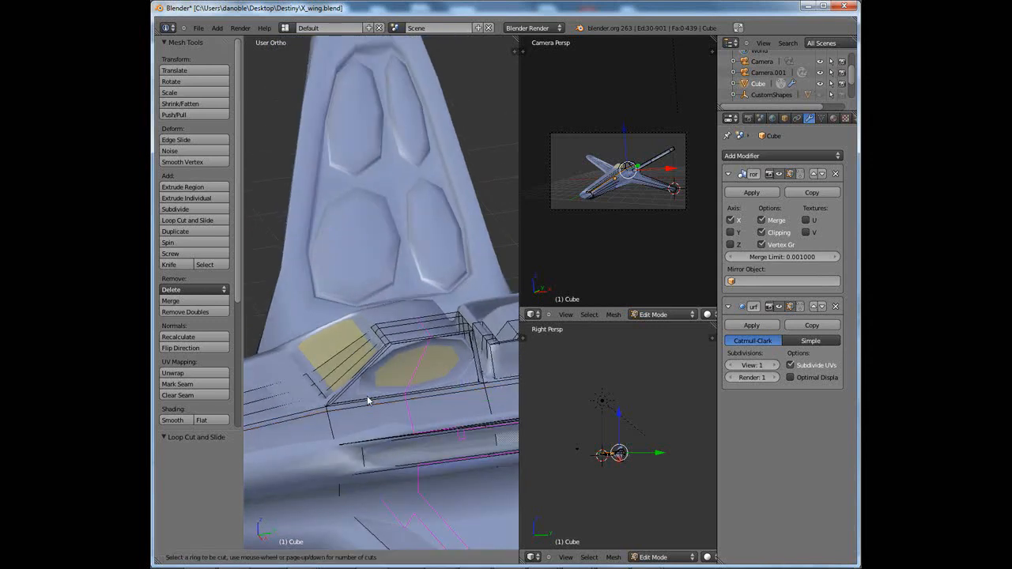
left_click(369, 401)
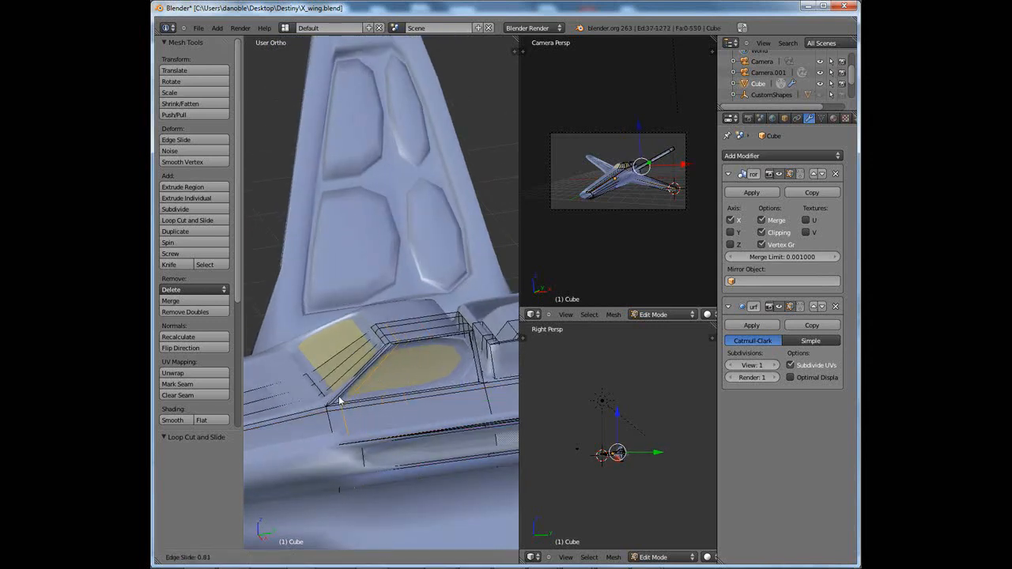
left_click(439, 400)
Add a horizontal loop cut through the cockpit windows and slide it about 0.3 upward
middle_click_drag(439, 399, 385, 363)
left_click(408, 354)
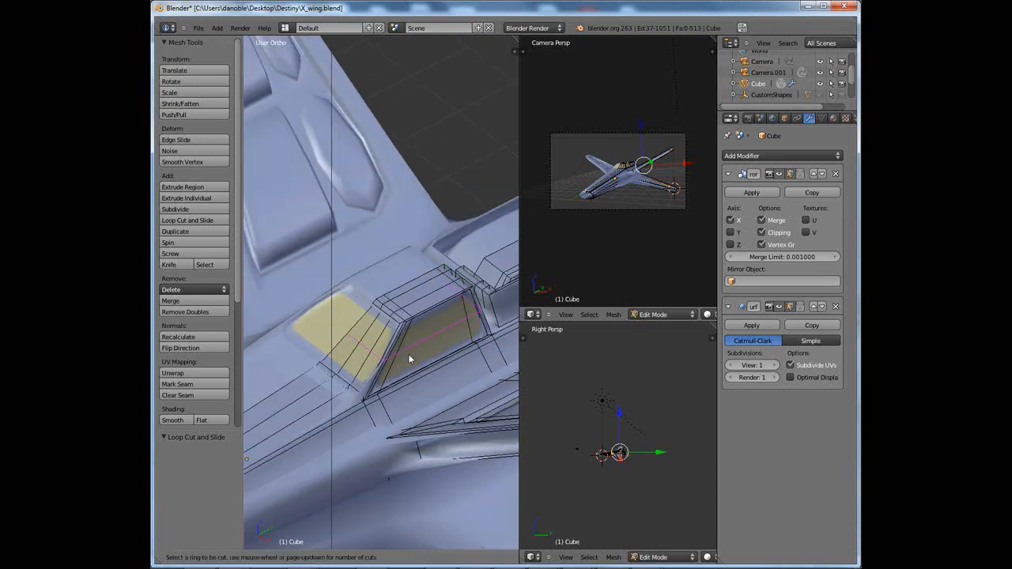
right_click(408, 353)
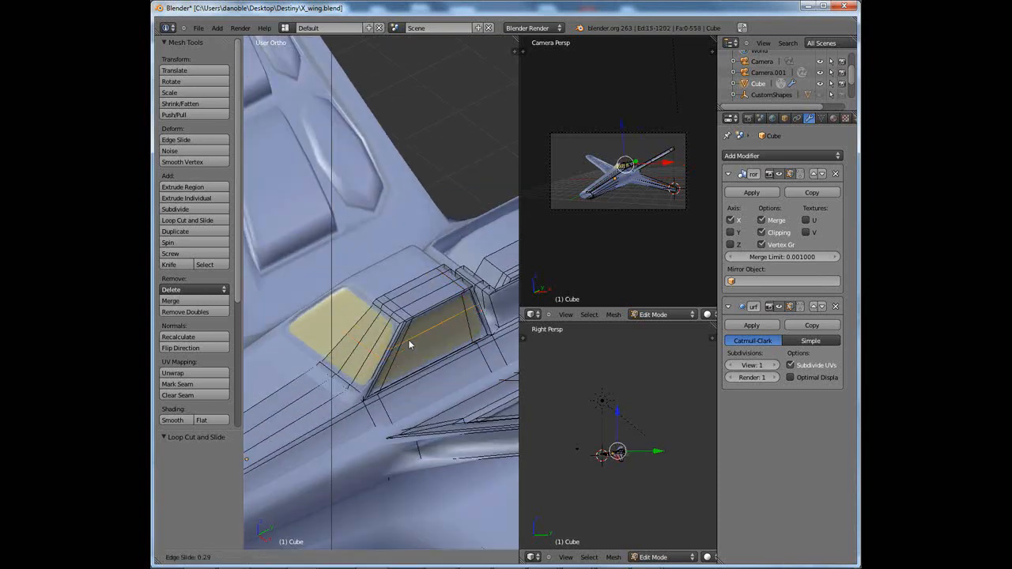
left_click(408, 340)
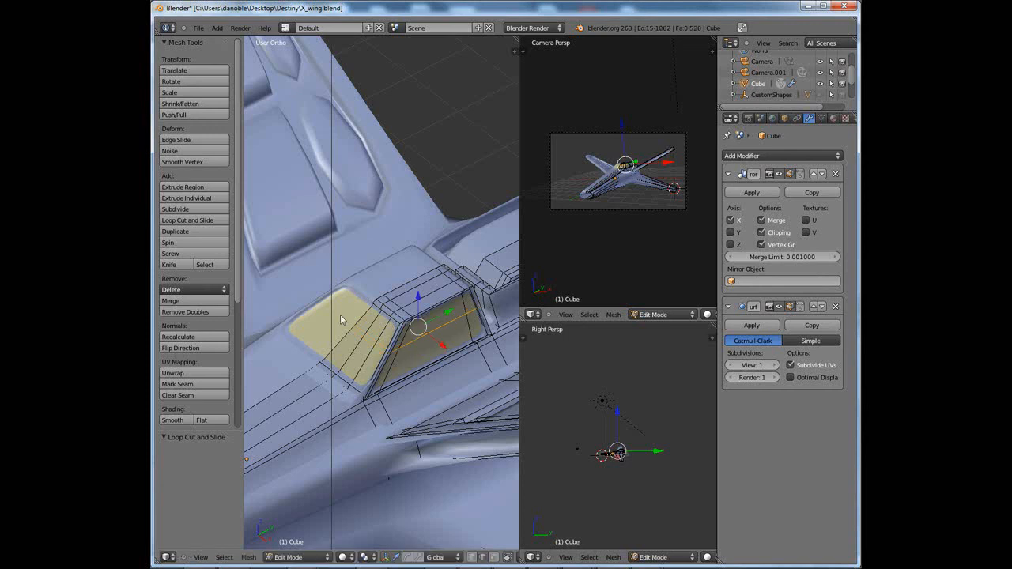
middle_click_drag(424, 346, 449, 357)
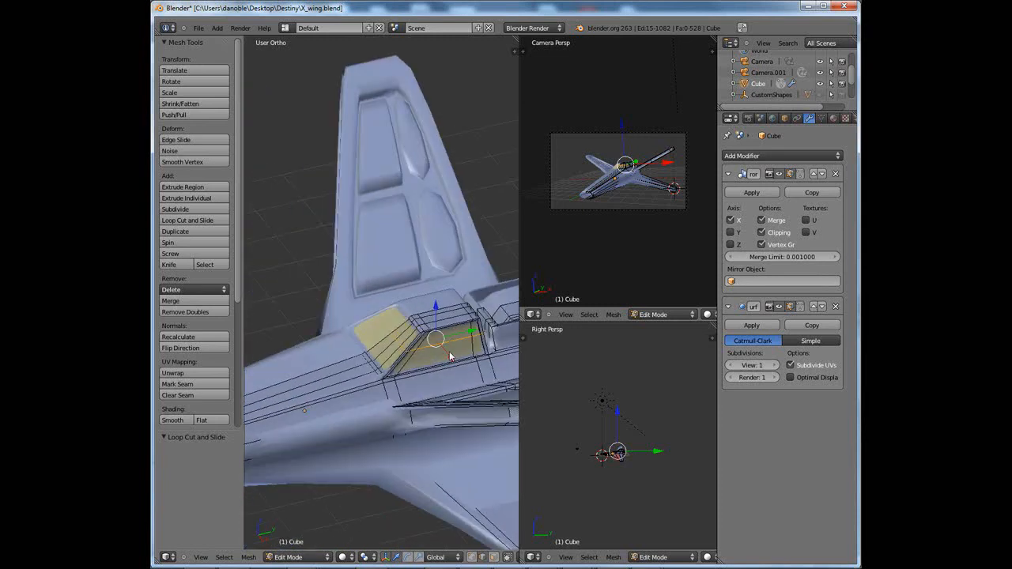
Select the three edges along the cockpit roof's rear edge and crease them to 1.000
key("a")
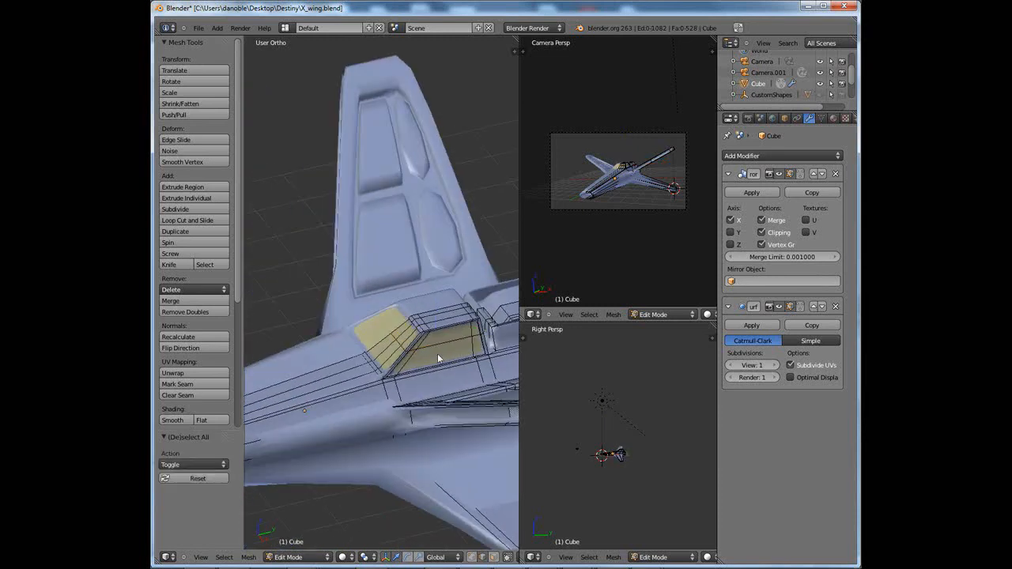
middle_click_drag(473, 354, 410, 397)
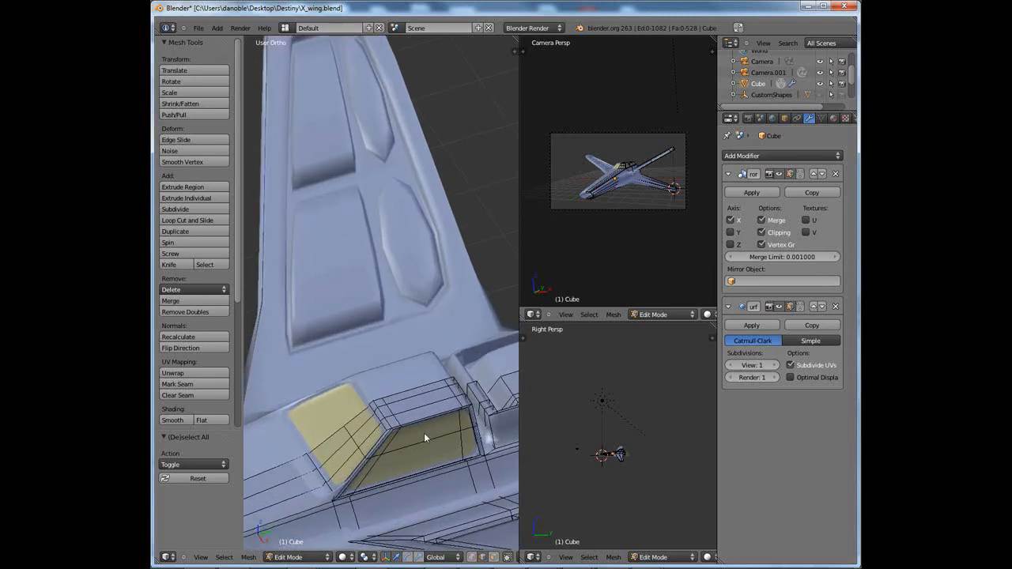
middle_click_drag(424, 432, 405, 389)
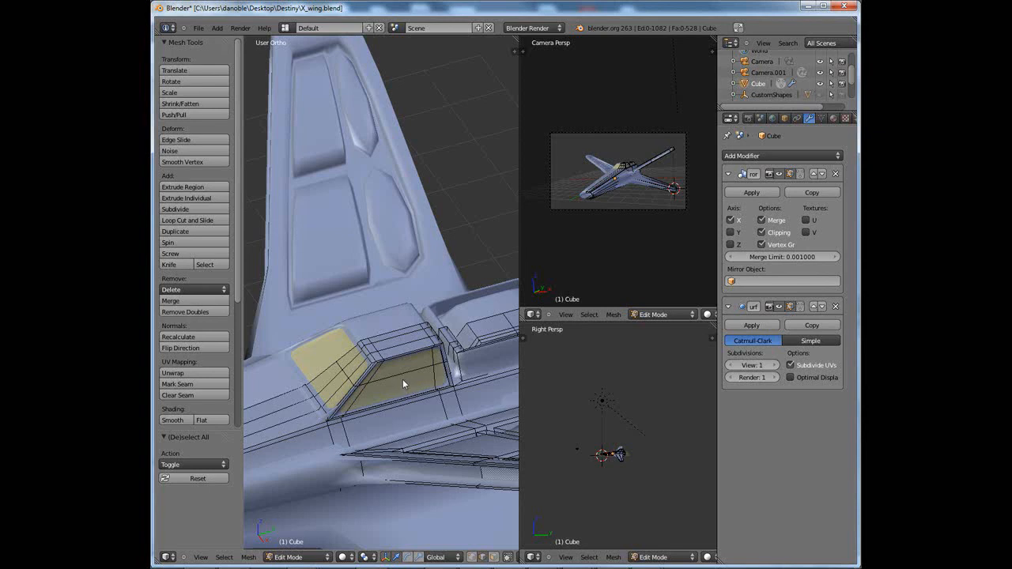
middle_click_drag(415, 371, 423, 427)
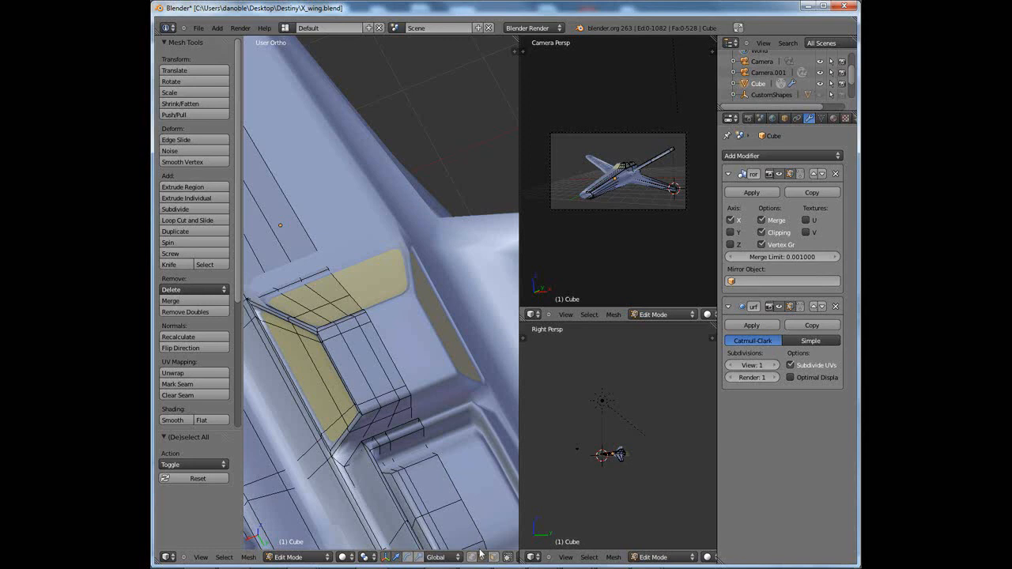
right_click(371, 416)
right_click(393, 407, "shift")
right_click(405, 401, "shift")
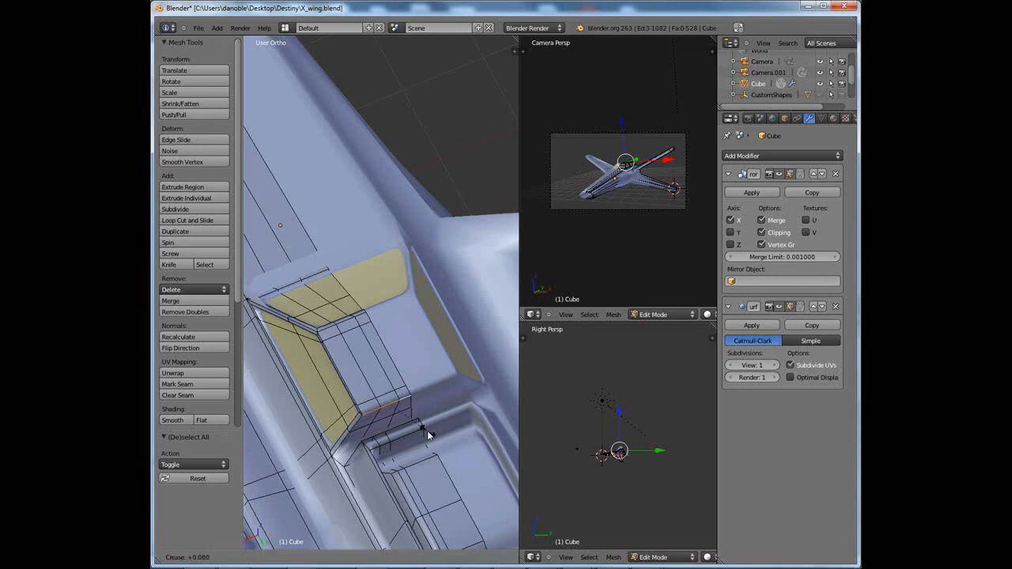
key("shift+e")
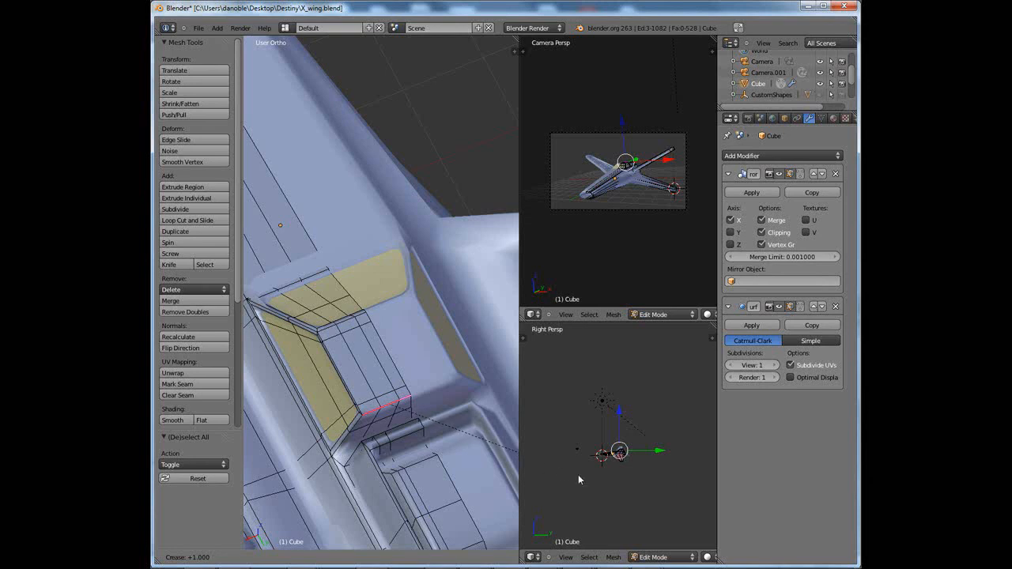
left_click(533, 471)
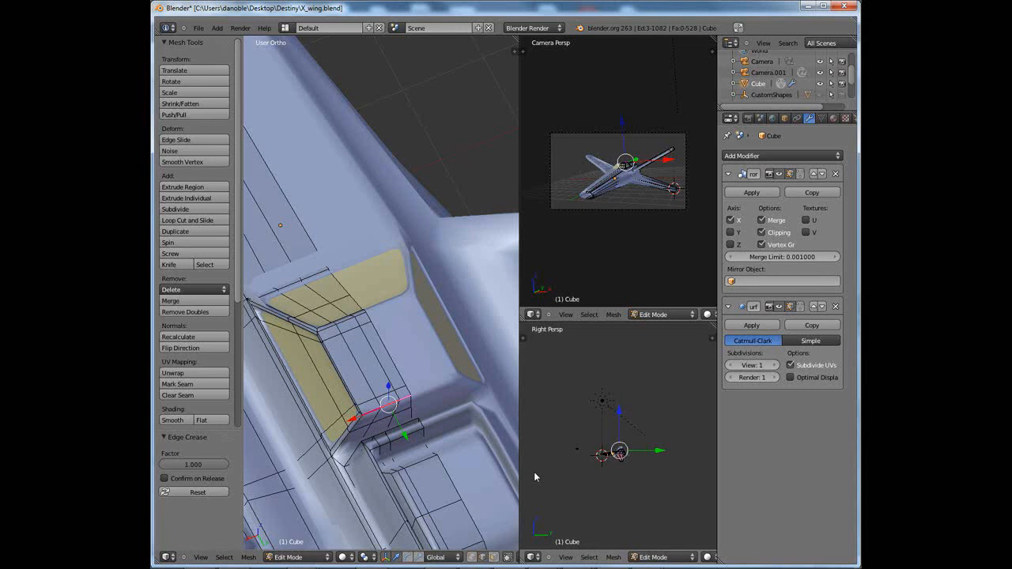
Remove the crease from the cockpit roof's rear edges with a crease change of -1
middle_click_drag(504, 457, 382, 384)
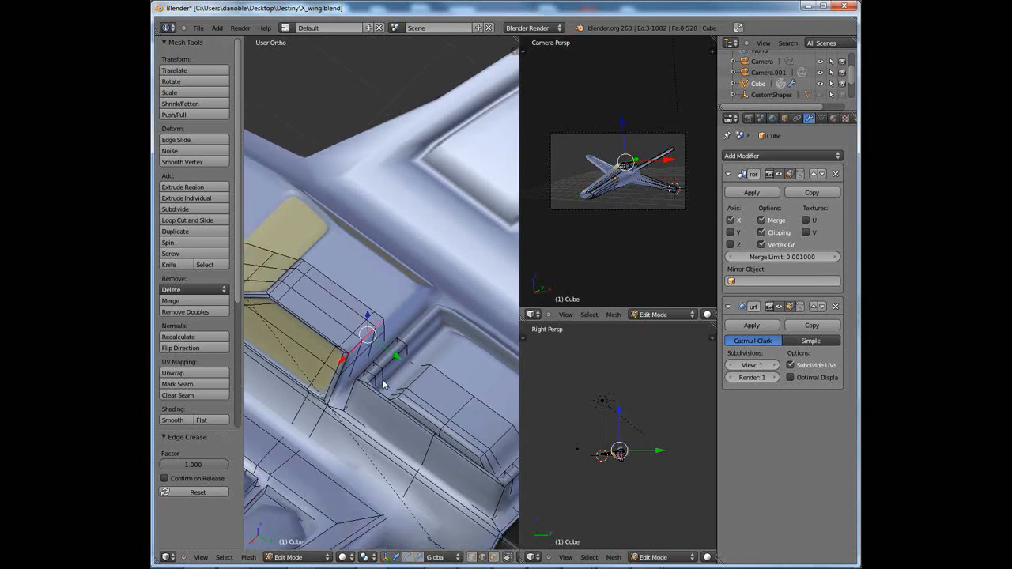
key("shift+e")
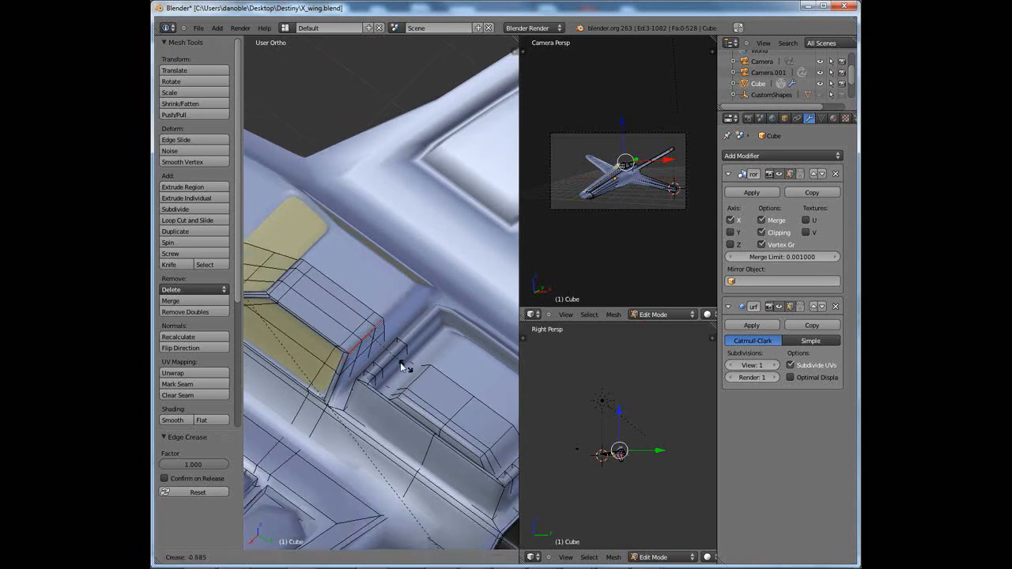
left_click(445, 421)
key("shift+e")
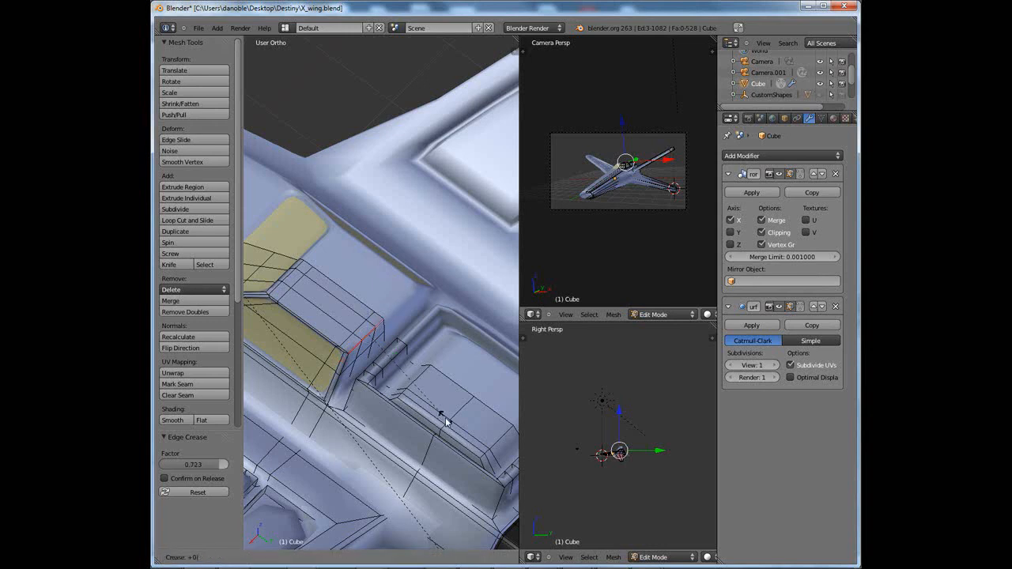
type("-1")
key("Return")
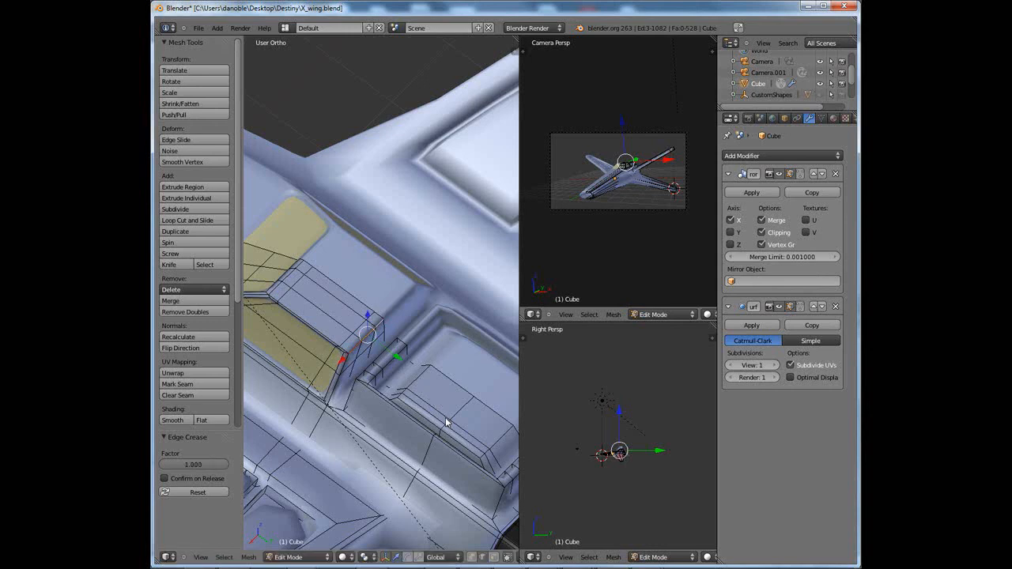
Render the ship from the camera, return to the 3D view and hide the tool shelf
mouse_move(420, 421)
middle_mouse_down()
mouse_move(433, 389)
mouse_move(406, 419)
mouse_move(420, 452)
mouse_move(389, 425)
mouse_move(442, 455)
mouse_move(418, 431)
middle_mouse_up()
key("F12")
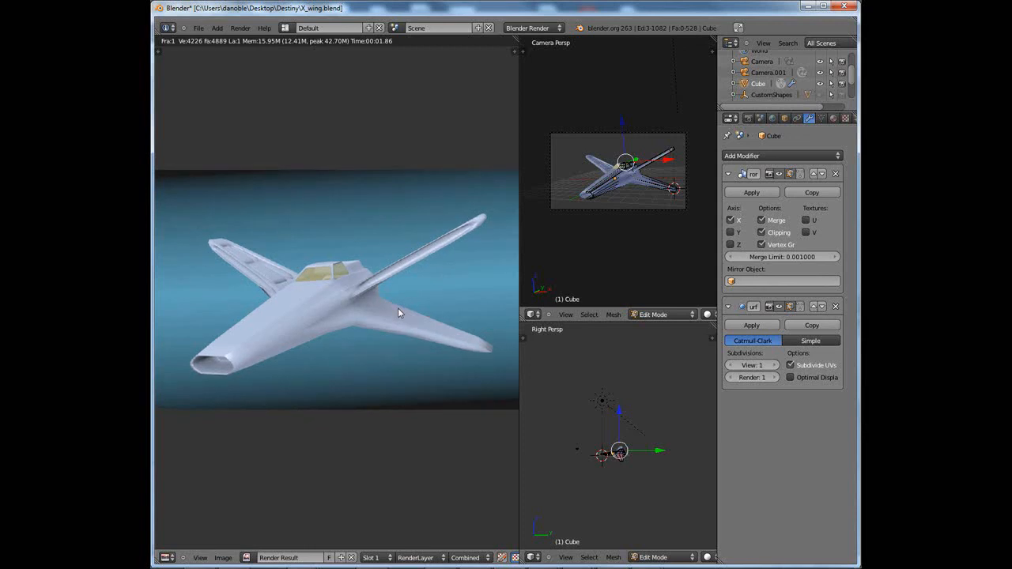
key("Escape")
key("t")
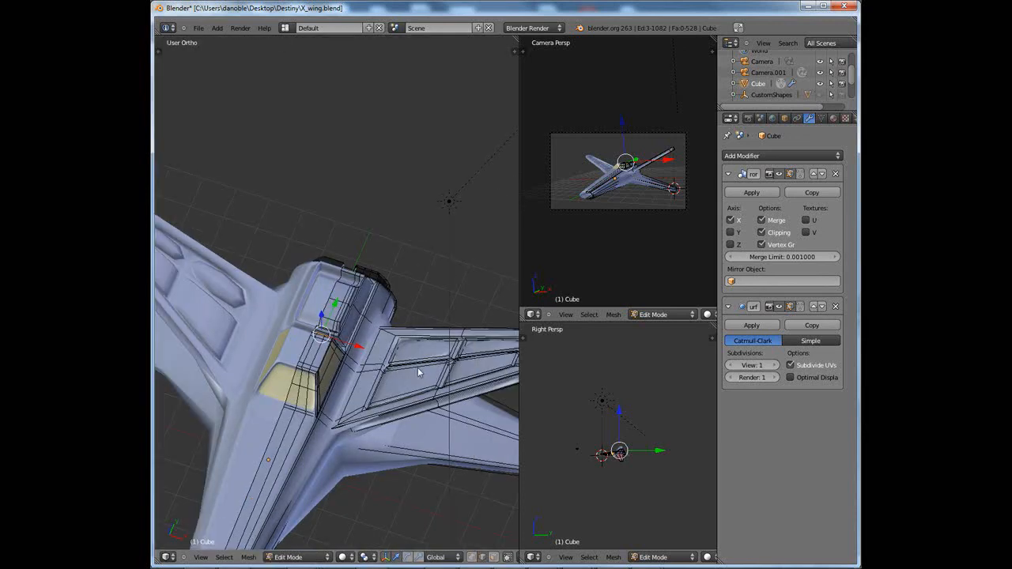
Add a lengthwise loop cut through the upper wing's rear recessed panels and slide it about -0.54 toward their outer edge
middle_click_drag(418, 366, 361, 277)
key("Tab")
key("Tab")
scroll(356, 350, "up", 2)
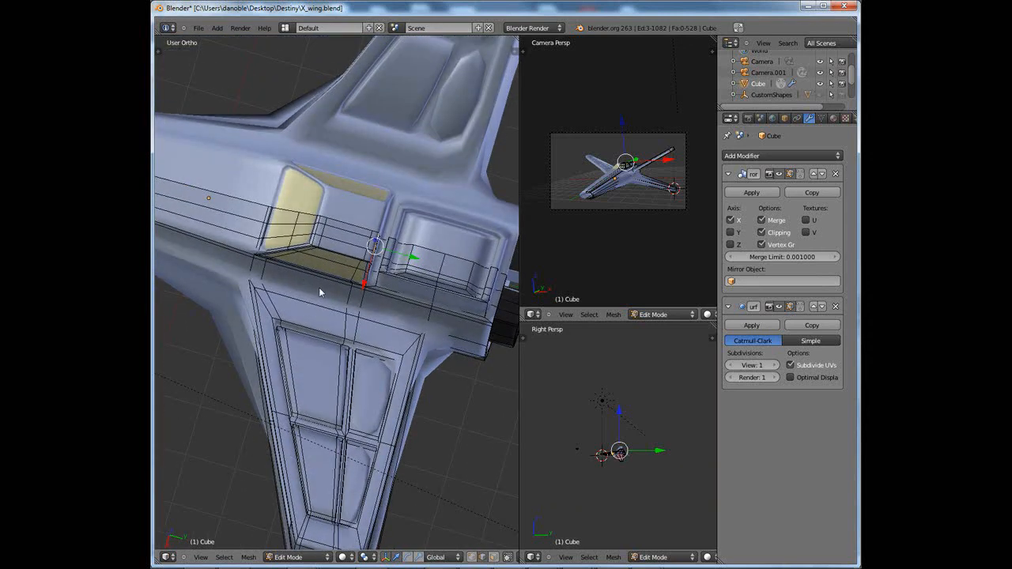
middle_click_drag(321, 293, 299, 287)
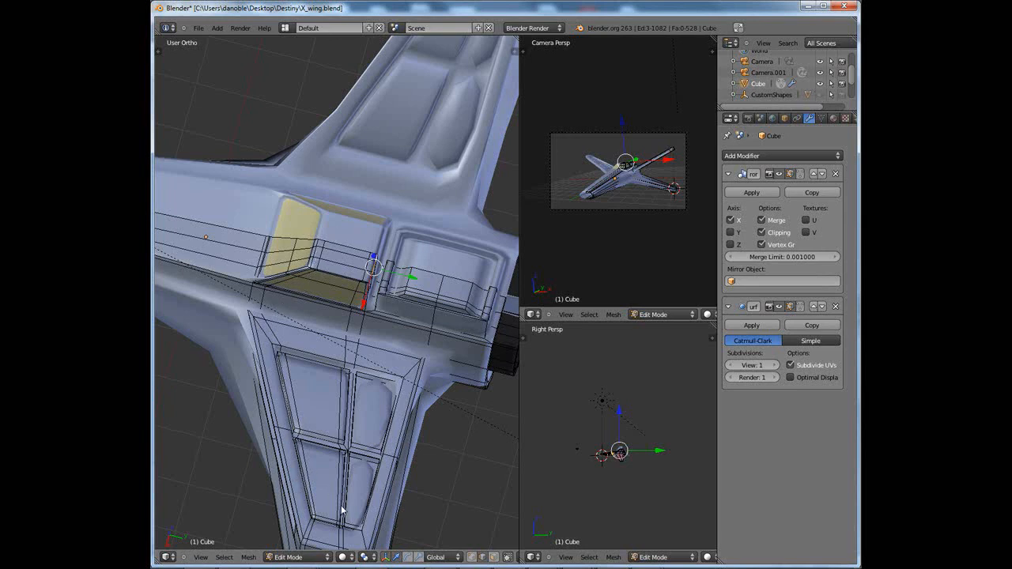
middle_click_drag(342, 509, 325, 421)
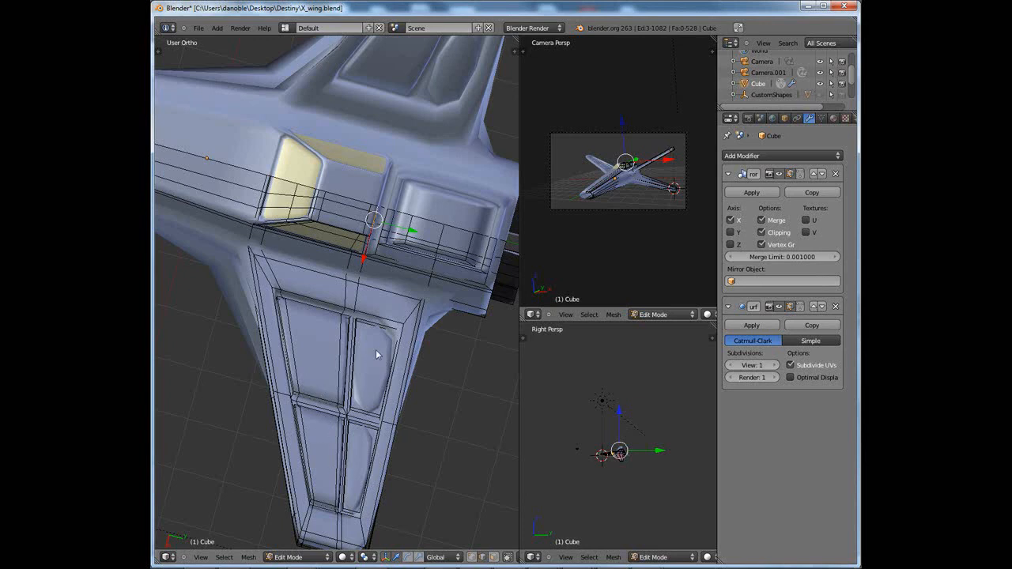
key("ctrl+r")
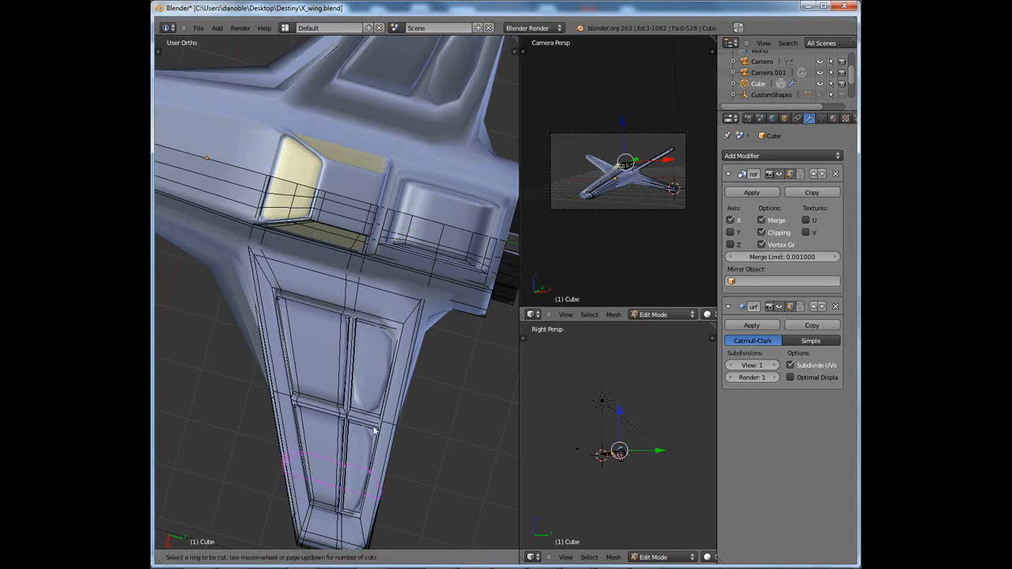
left_click(370, 419)
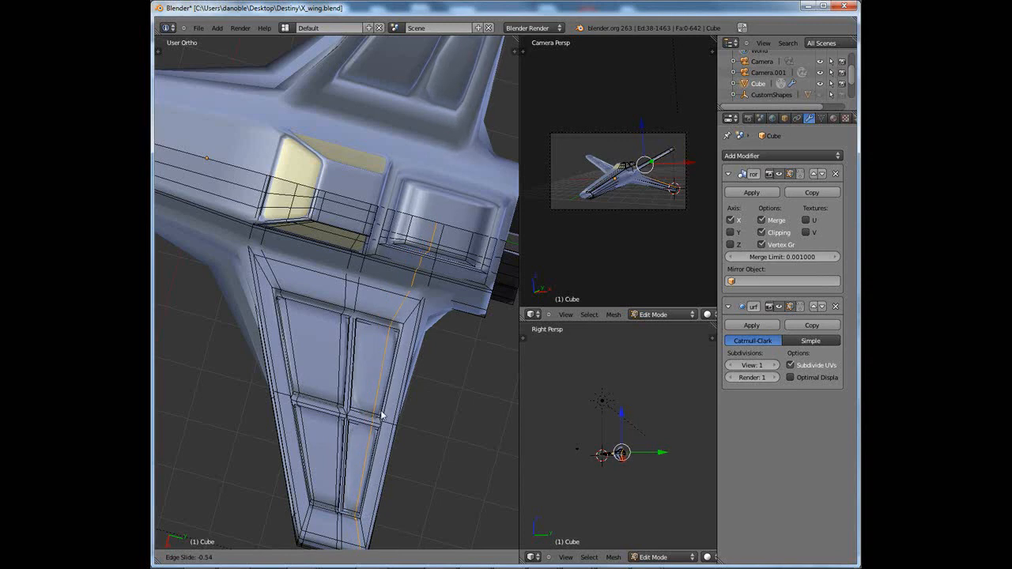
left_click(383, 415)
Add a second lengthwise loop cut through the same rear wing panels, close to the central divider
key("ctrl+r")
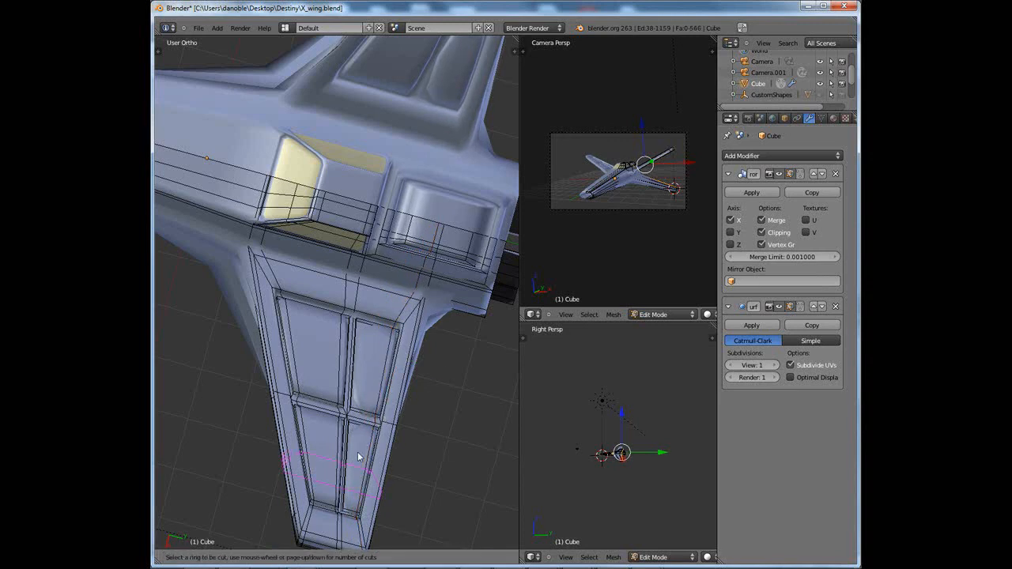
left_click(362, 417)
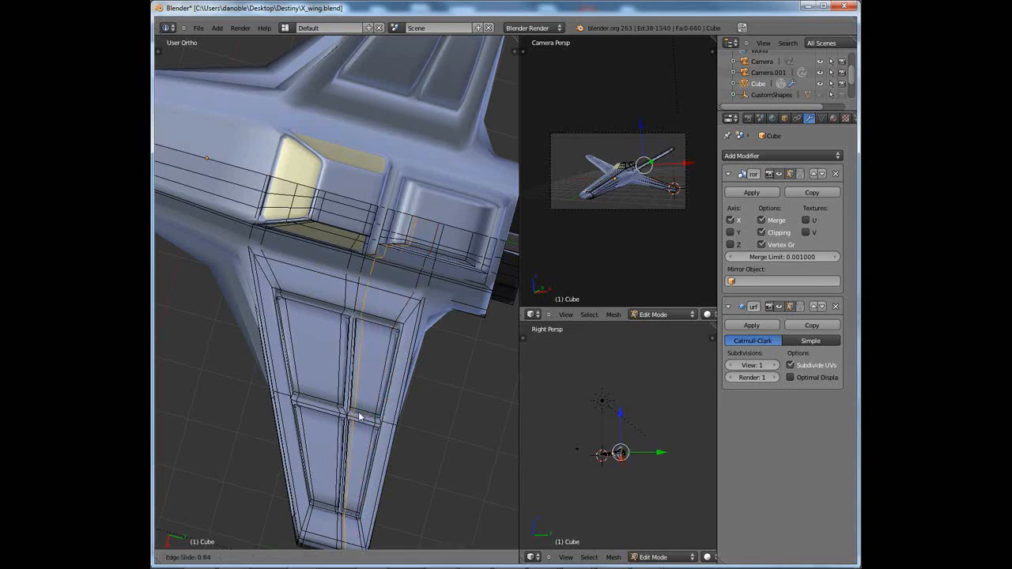
left_click(360, 417)
In vertex select mode, select the horizontal edge loop running through the cockpit windows and delete it as an edge loop
middle_click_drag(359, 418, 340, 445)
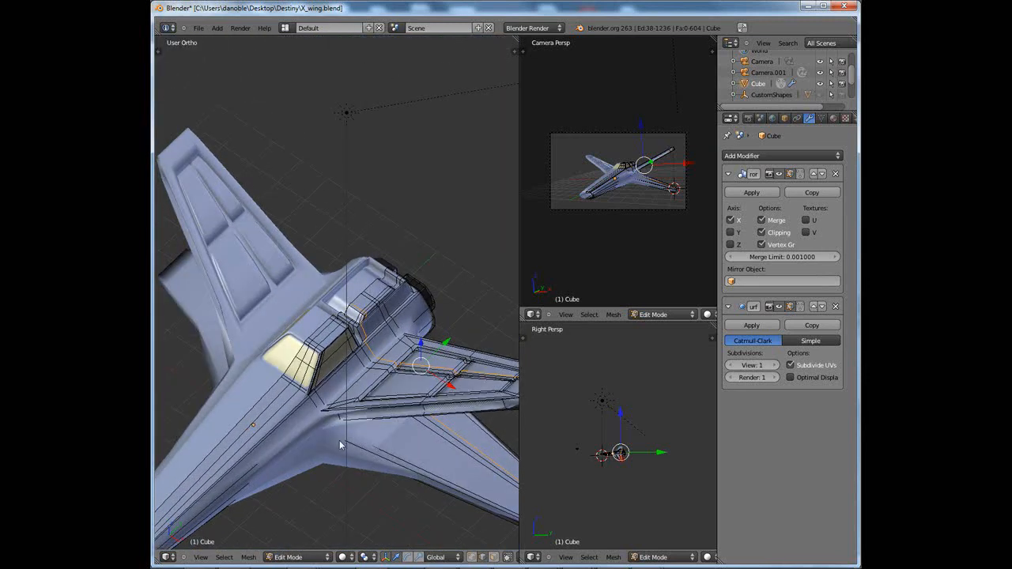
middle_click_drag(415, 403, 433, 457)
middle_click_drag(388, 429, 346, 408)
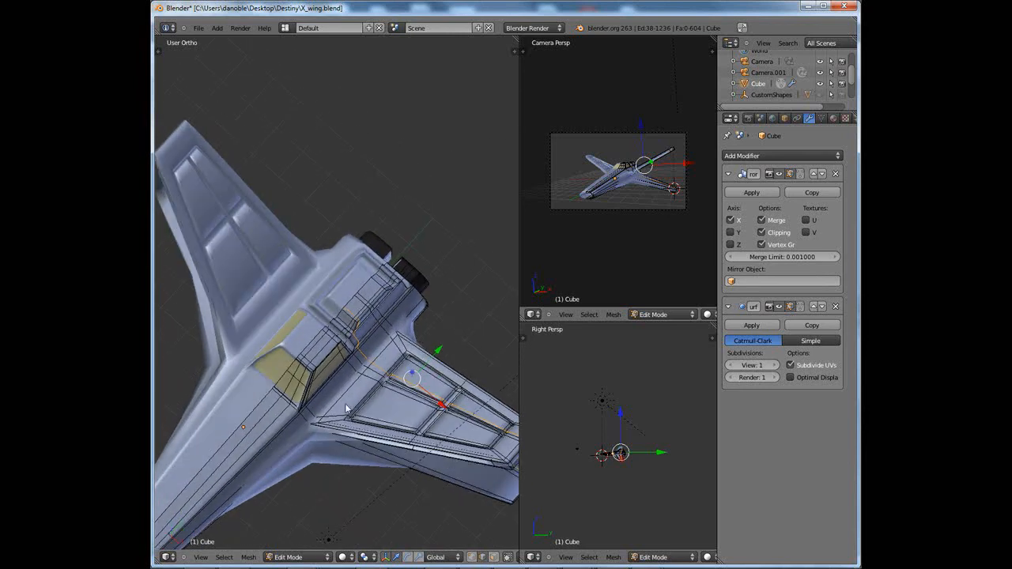
middle_click_drag(418, 423, 431, 294)
middle_click_drag(375, 346, 396, 373)
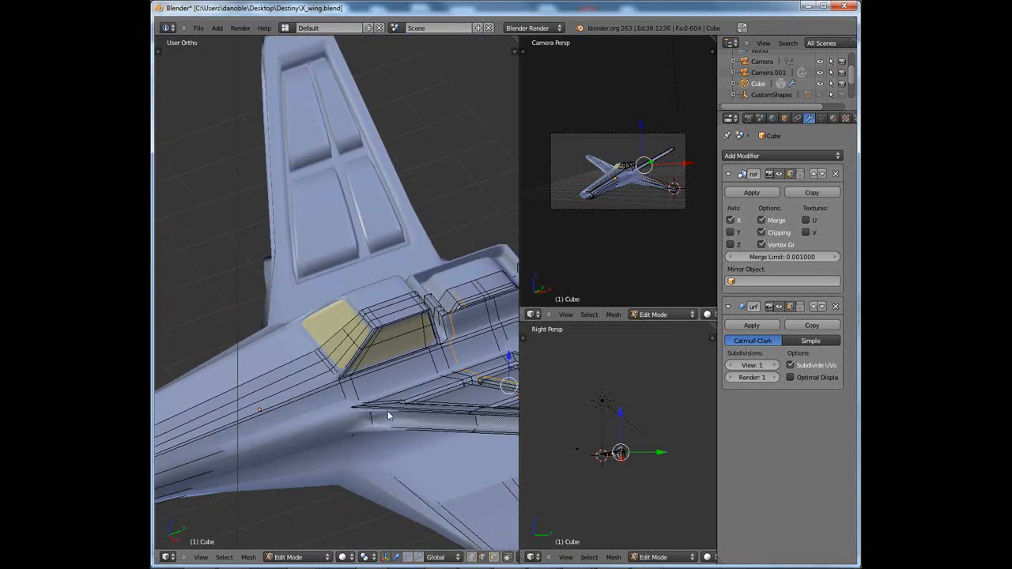
left_click(472, 558)
scroll(443, 472, "up", 4)
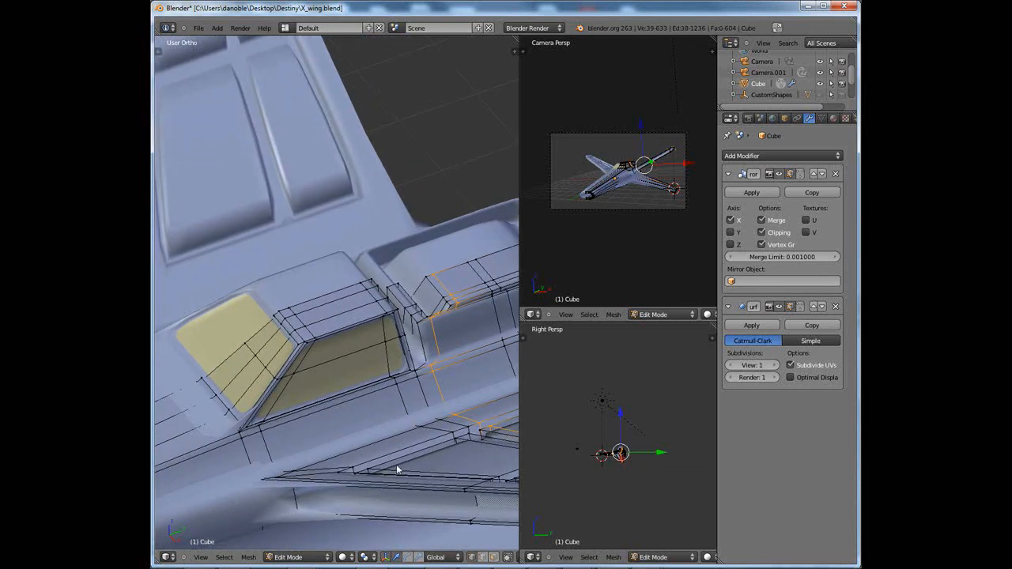
scroll(344, 404, "up", 2)
right_click(337, 386, "alt")
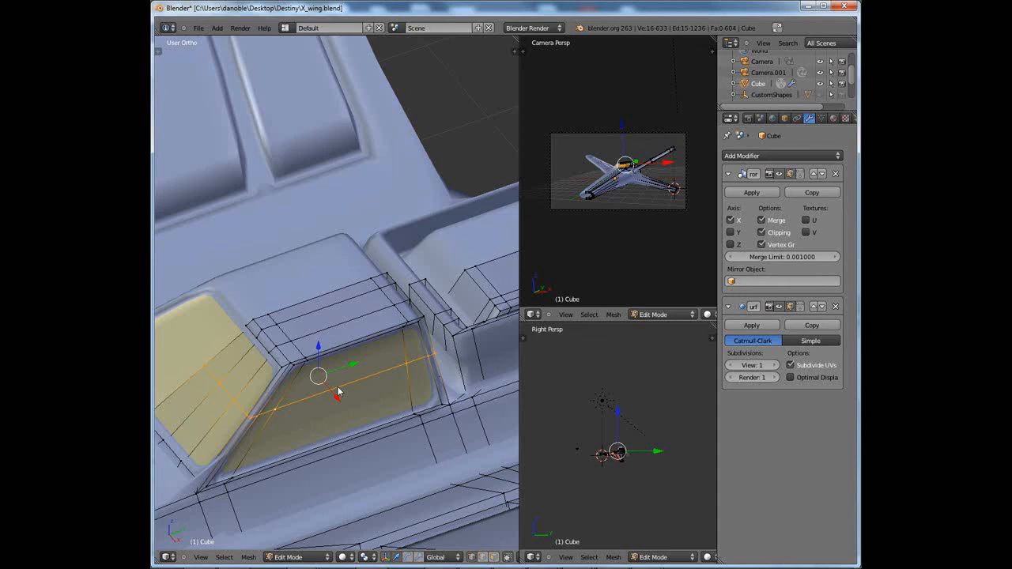
middle_click_drag(444, 408, 342, 379)
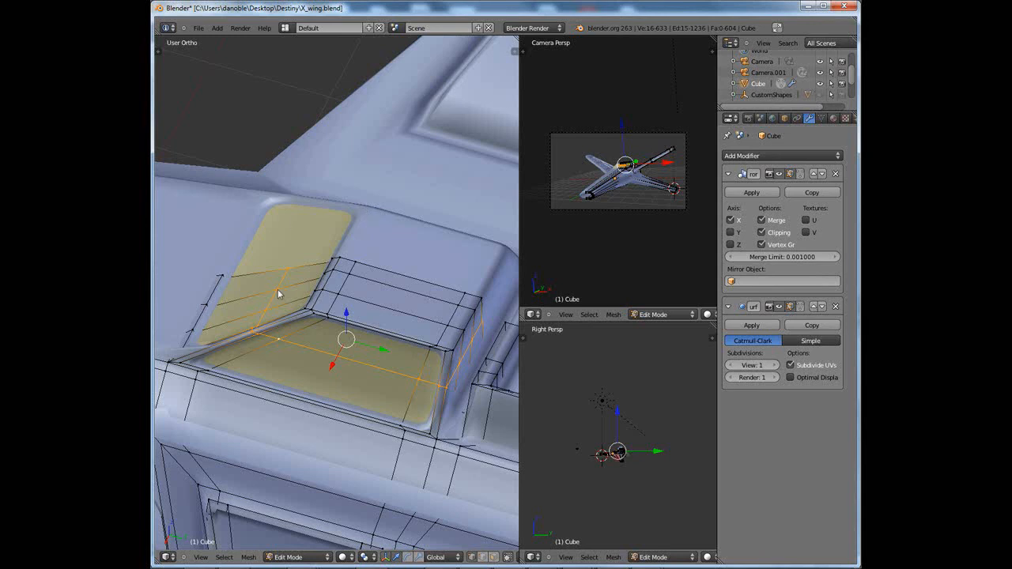
middle_click_drag(321, 373, 353, 395)
scroll(352, 390, "down", 2)
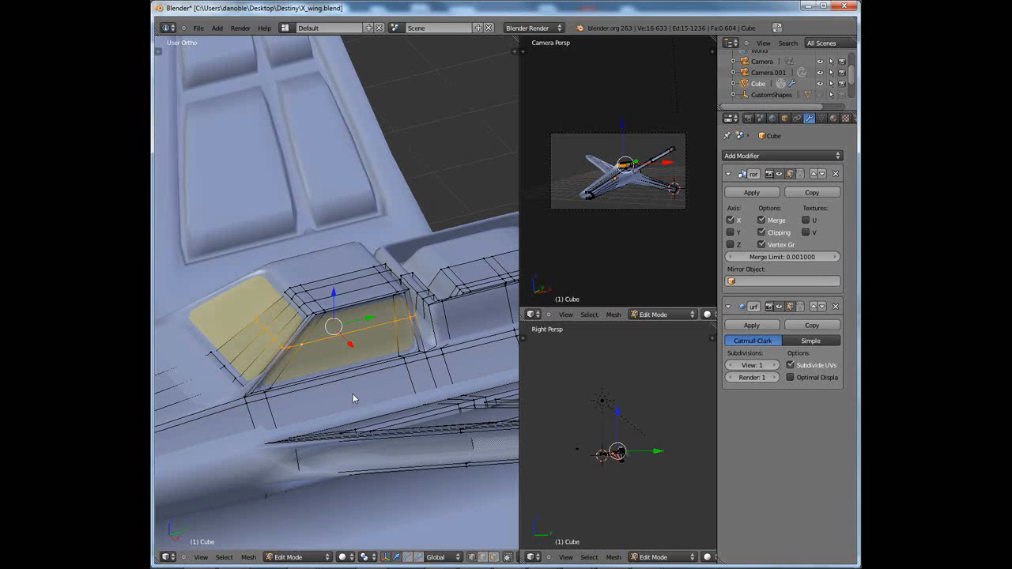
key("x")
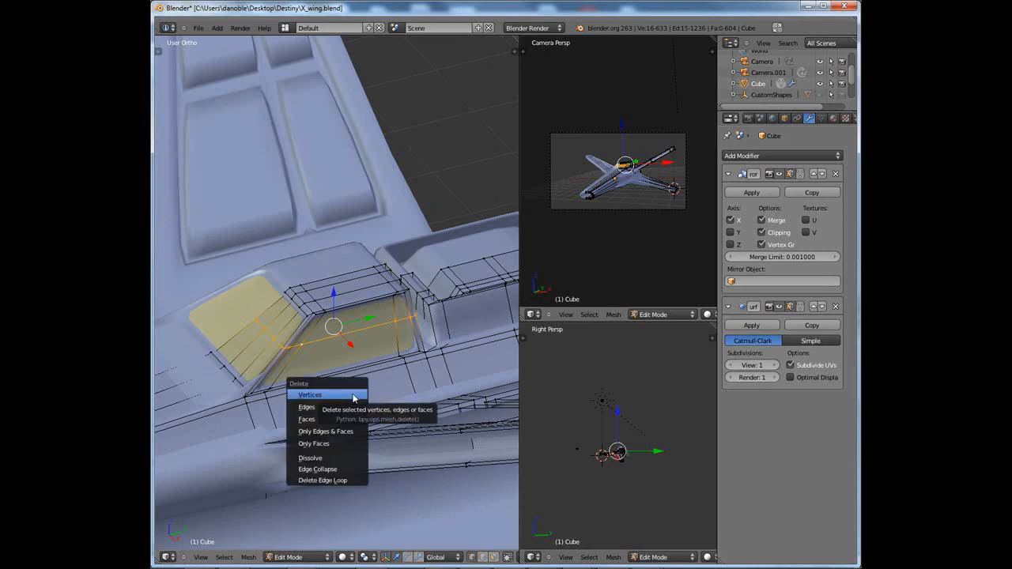
left_click(336, 480)
Add a loop cut across the upper wing's outer recessed panels and slide it about 0.04
middle_click_drag(368, 449, 397, 373)
key("a")
key("ctrl+r")
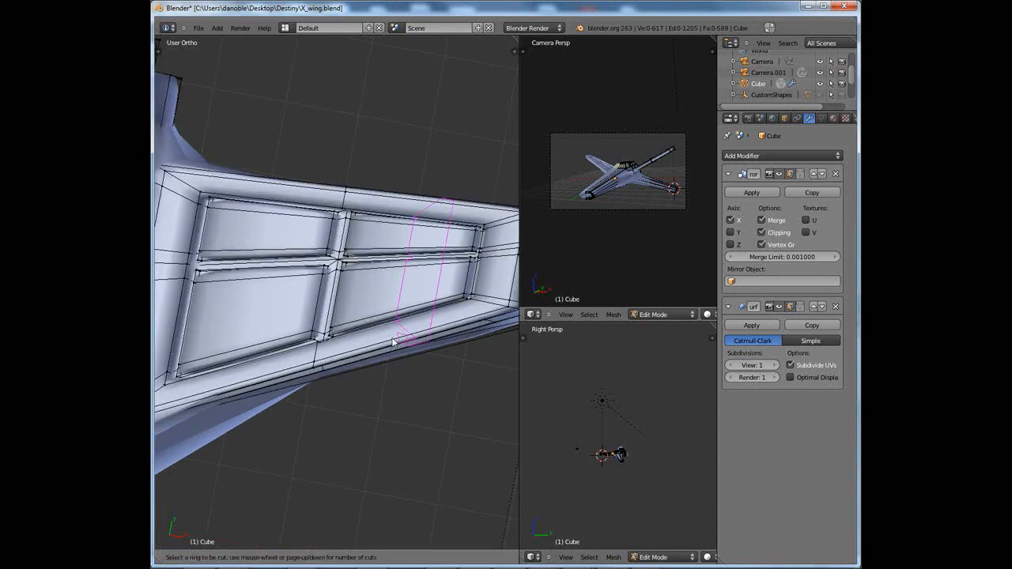
left_click(392, 341)
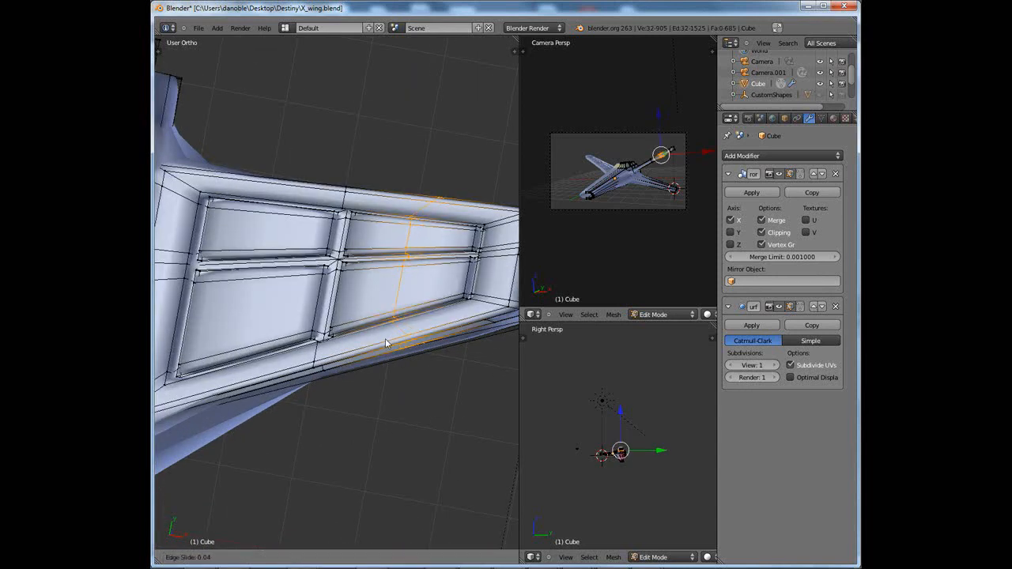
left_click(387, 343)
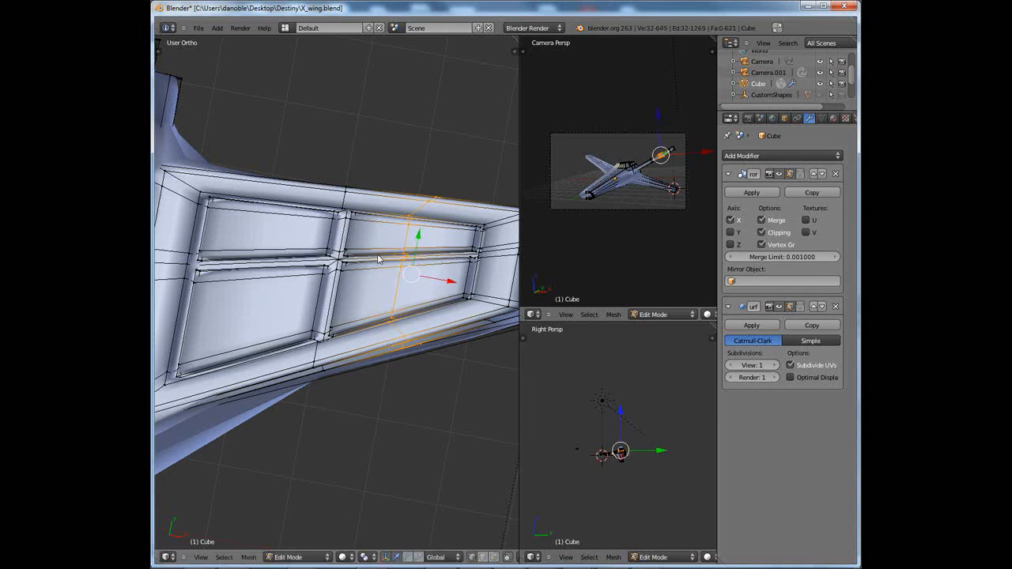
Reselect the edge loop across the upper wing's outer panels and try to move it along the wing toward the fuselage
middle_click_drag(375, 321, 363, 290)
key("a")
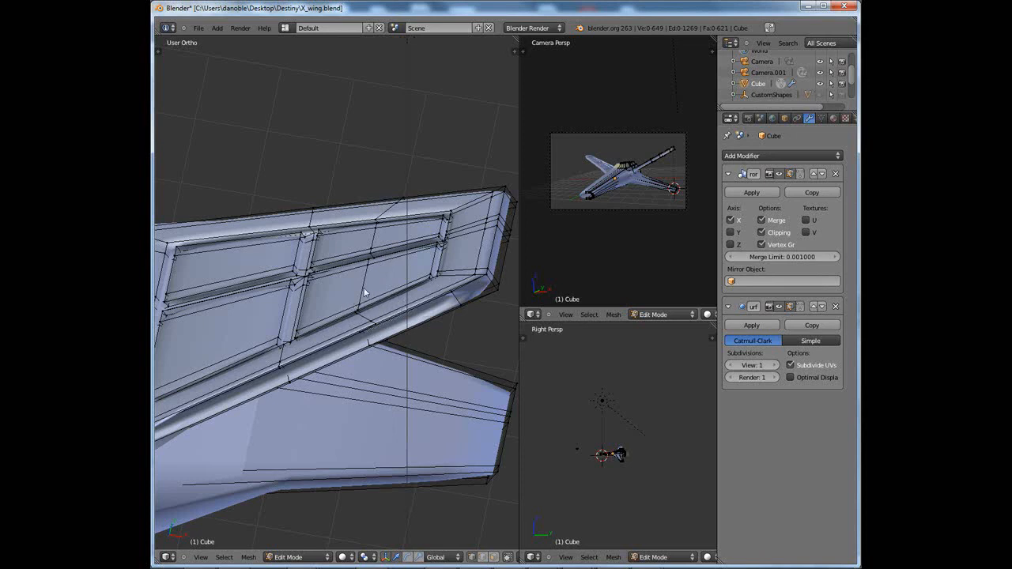
right_click(364, 291, "alt")
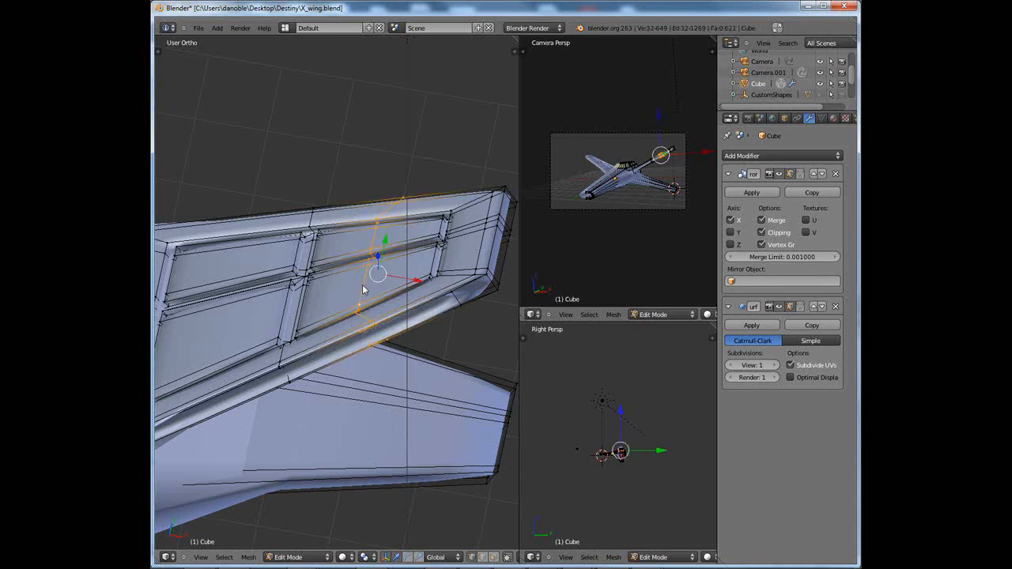
middle_click_drag(390, 300, 393, 223)
middle_click_drag(364, 287, 431, 248, "shift")
key("g")
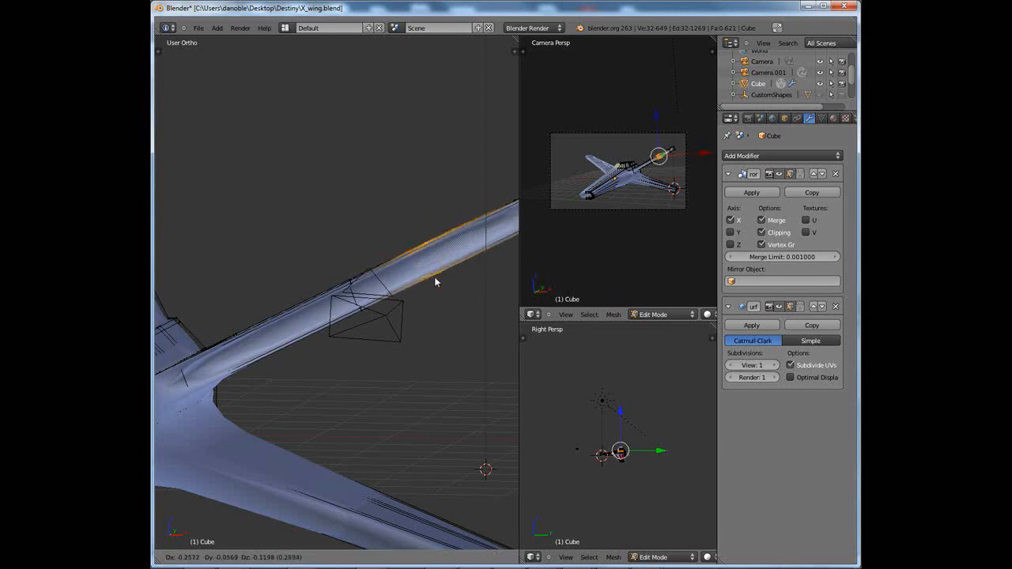
right_click(433, 269)
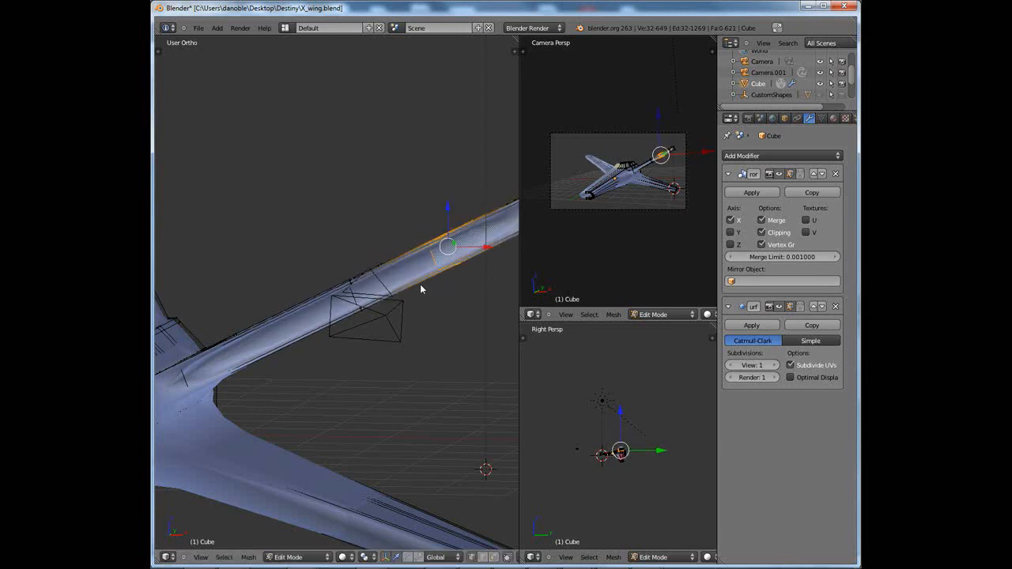
Try to crease the edge loop across the upper wing's outer recessed panels
middle_click_drag(419, 283, 437, 326)
middle_click_drag(449, 264, 479, 268)
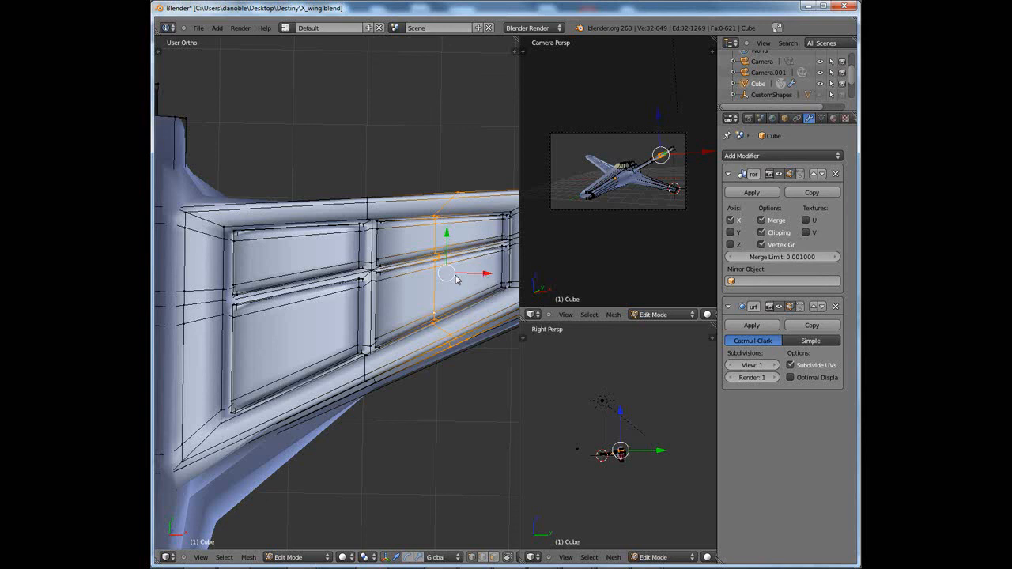
mouse_move(425, 324)
middle_mouse_down()
mouse_move(418, 219)
mouse_move(475, 240)
mouse_move(443, 255)
mouse_move(464, 255)
mouse_move(436, 277)
mouse_move(465, 260)
mouse_move(418, 277)
mouse_move(430, 276)
mouse_move(425, 320)
middle_mouse_up()
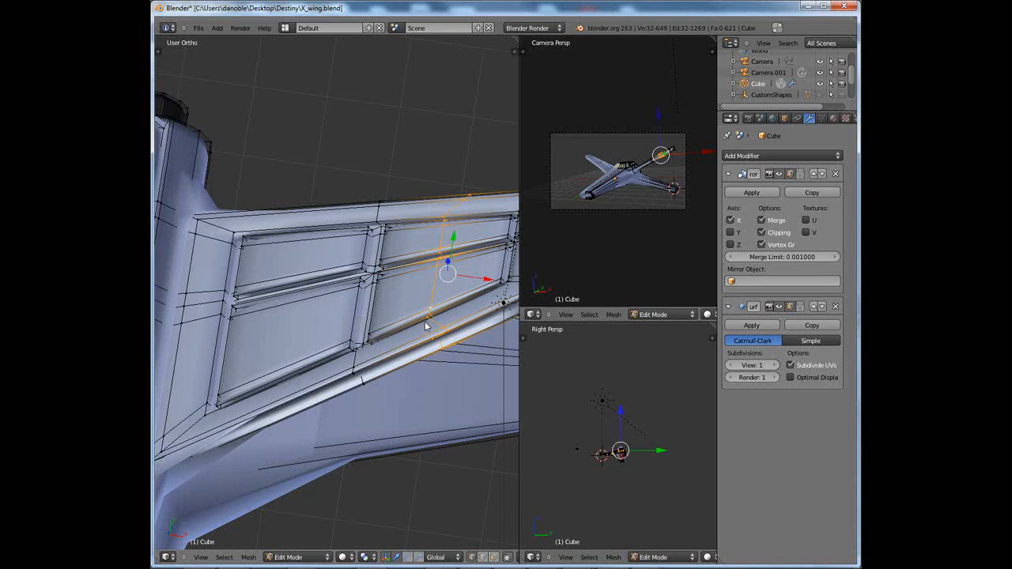
key("shift+e")
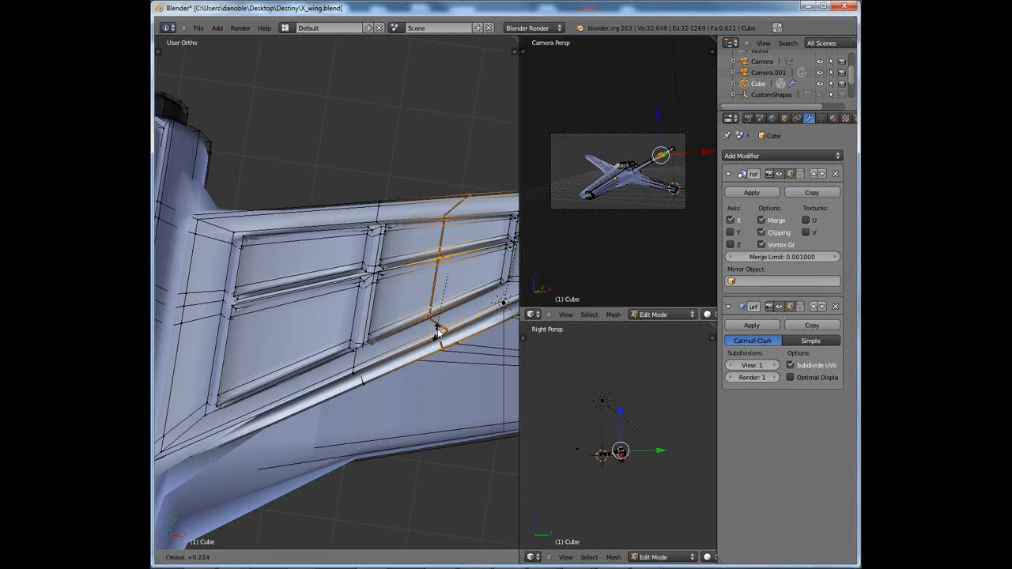
left_click(448, 324)
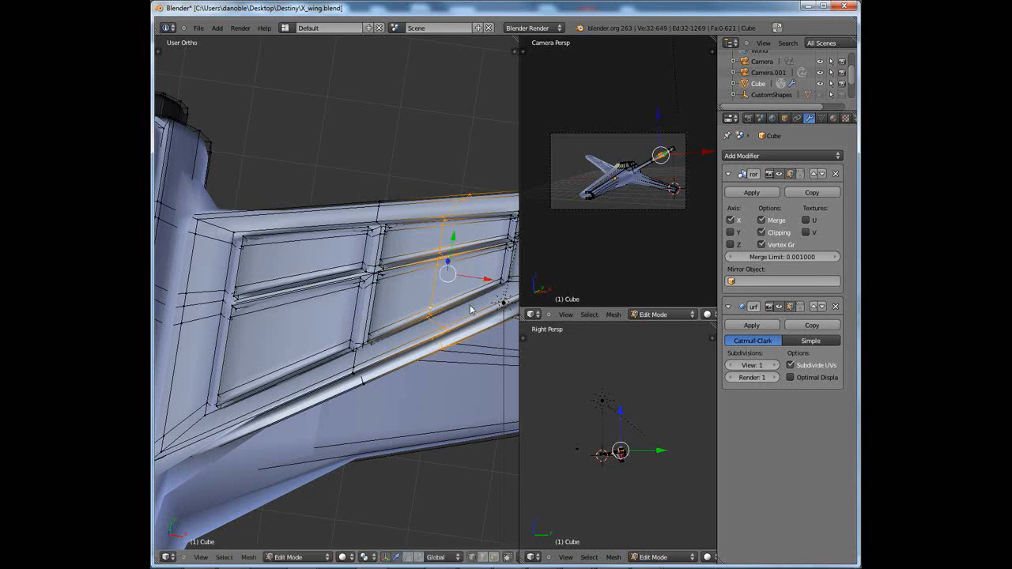
Try to move the edge loop along the upper wing with Edge Slide, then undo the slide
middle_click_drag(459, 307, 454, 267)
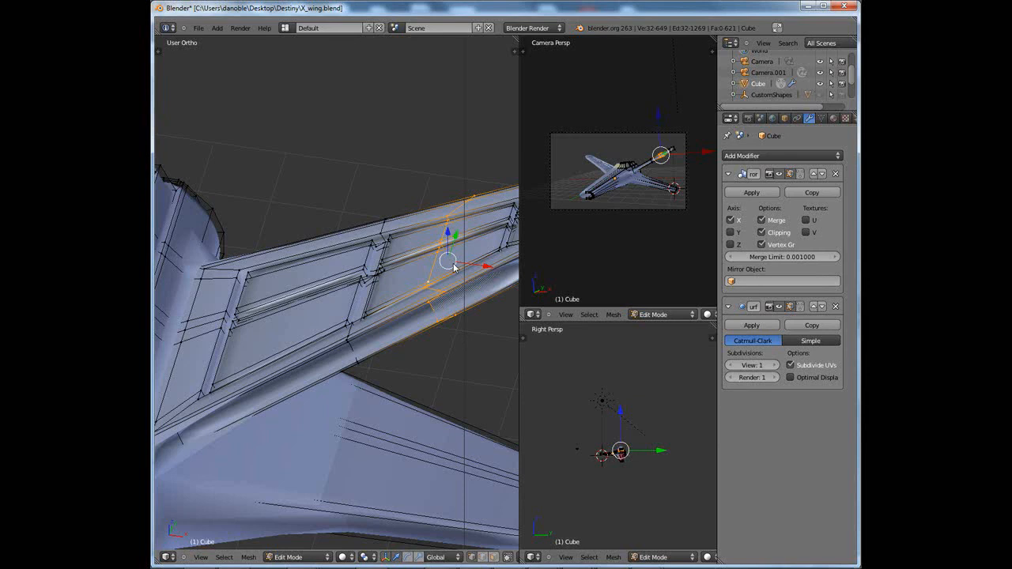
key("ctrl+e")
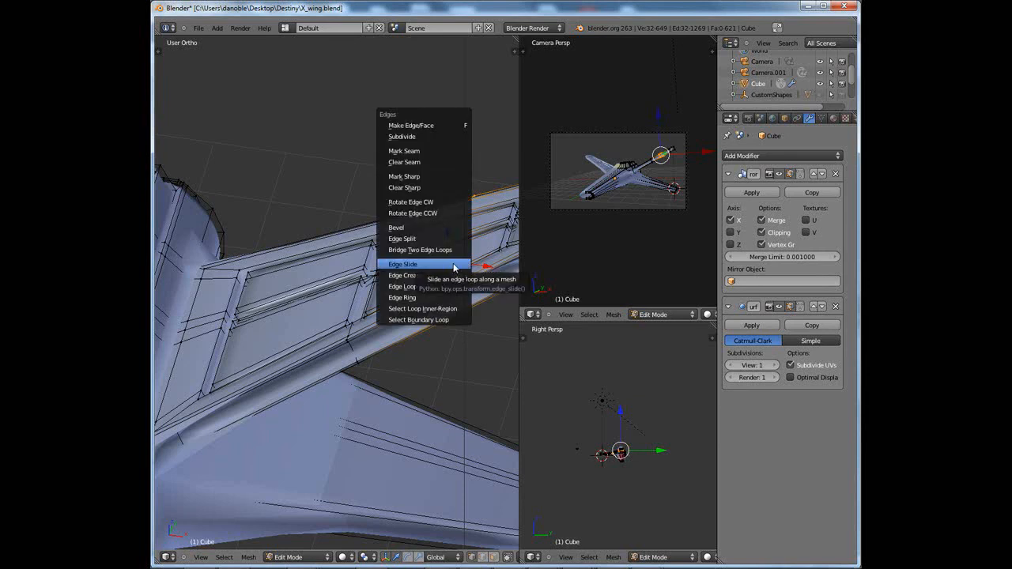
left_click(424, 266)
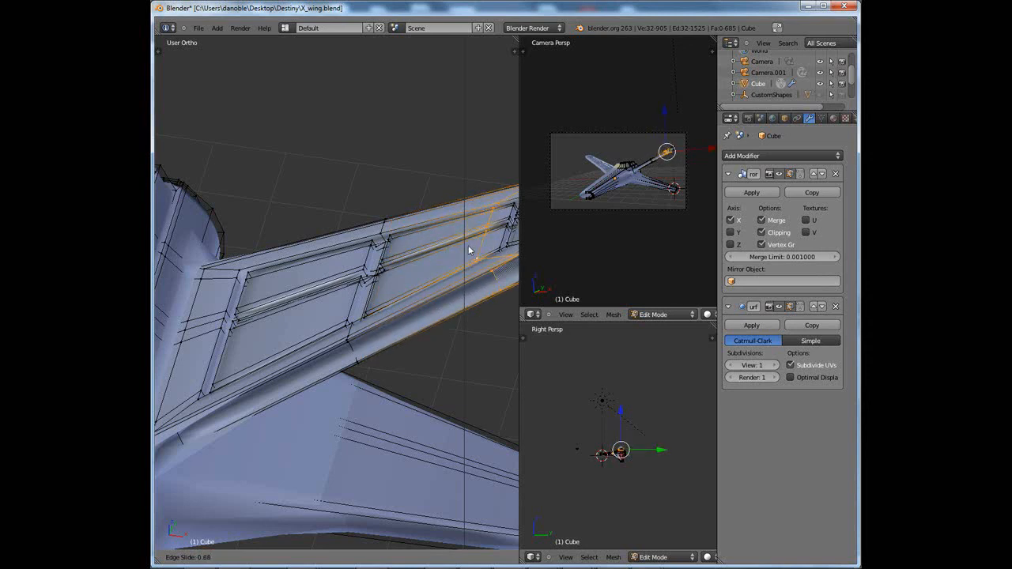
left_click(430, 290)
key("ctrl+z")
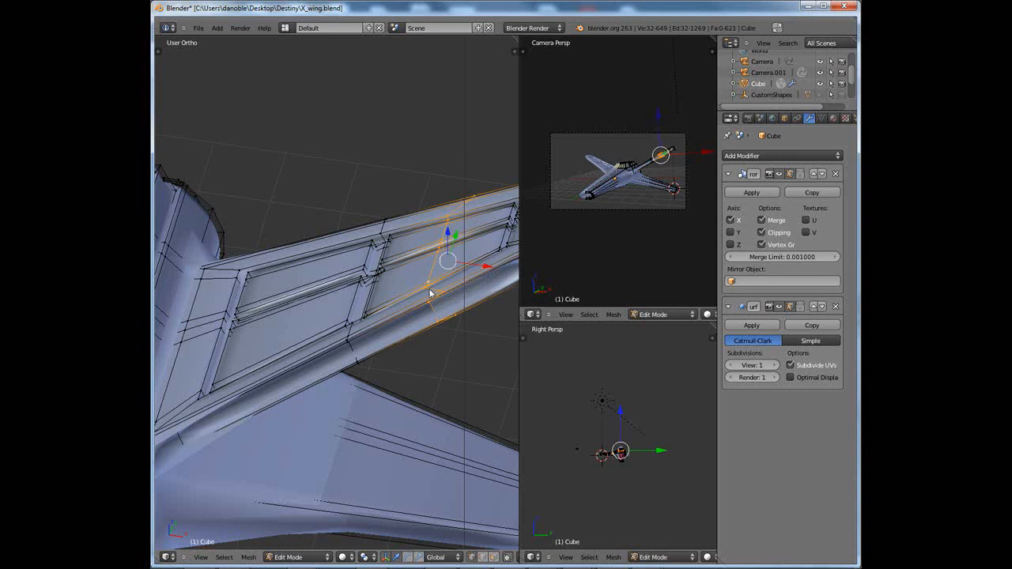
Undo the loop cut across the upper wing's outer panels and return to Object Mode
key("ctrl+z")
key("ctrl+shift+z")
key("ctrl+z")
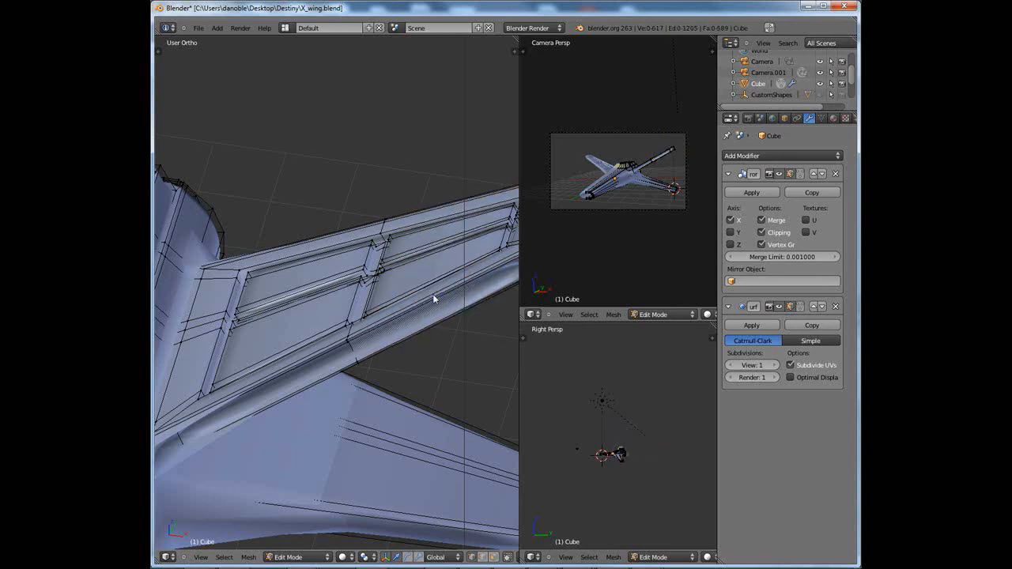
scroll(433, 299, "down", 4)
middle_click_drag(449, 308, 400, 292)
middle_click_drag(399, 292, 431, 322, "shift")
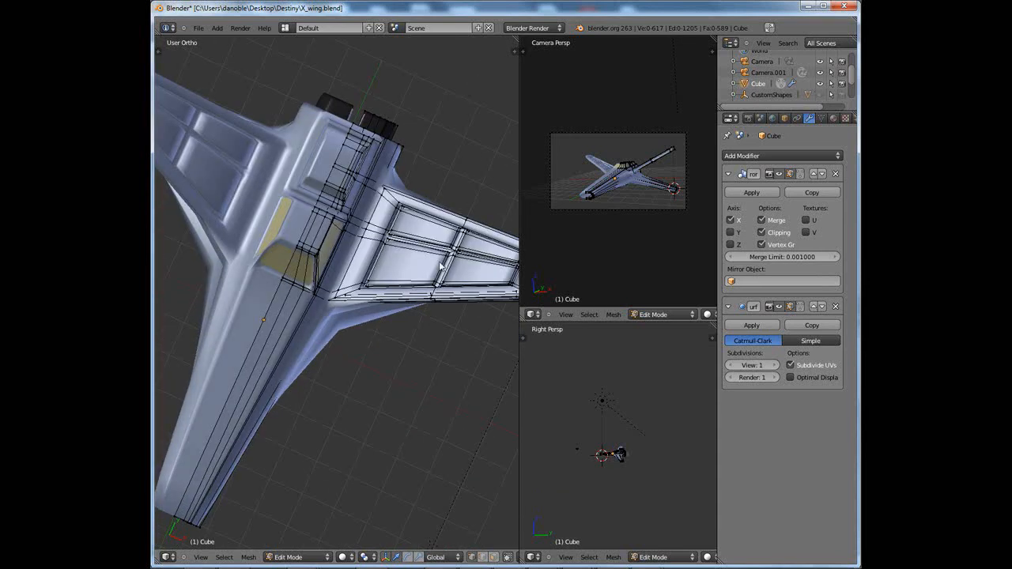
middle_click_drag(441, 267, 419, 291)
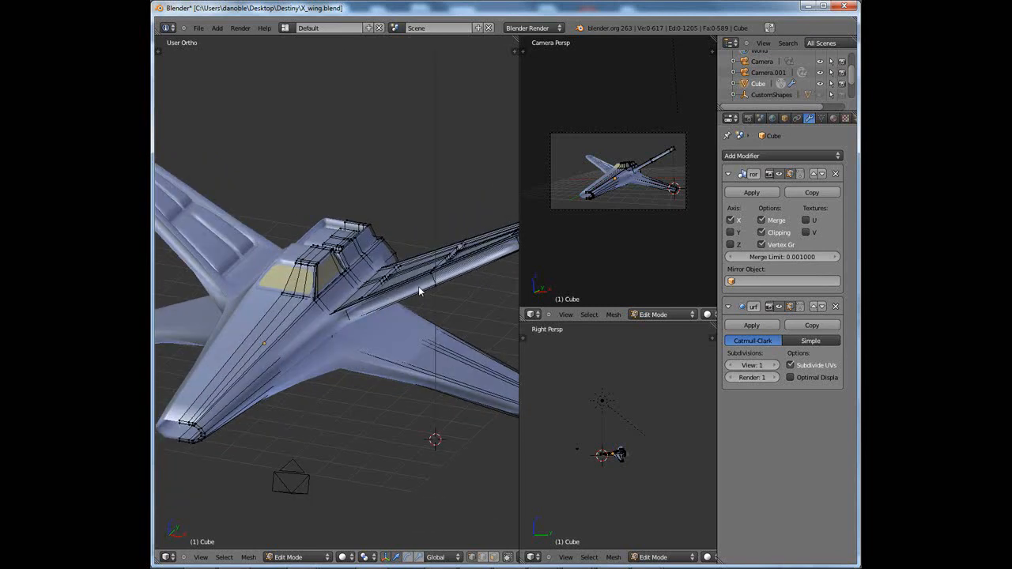
key("Tab")
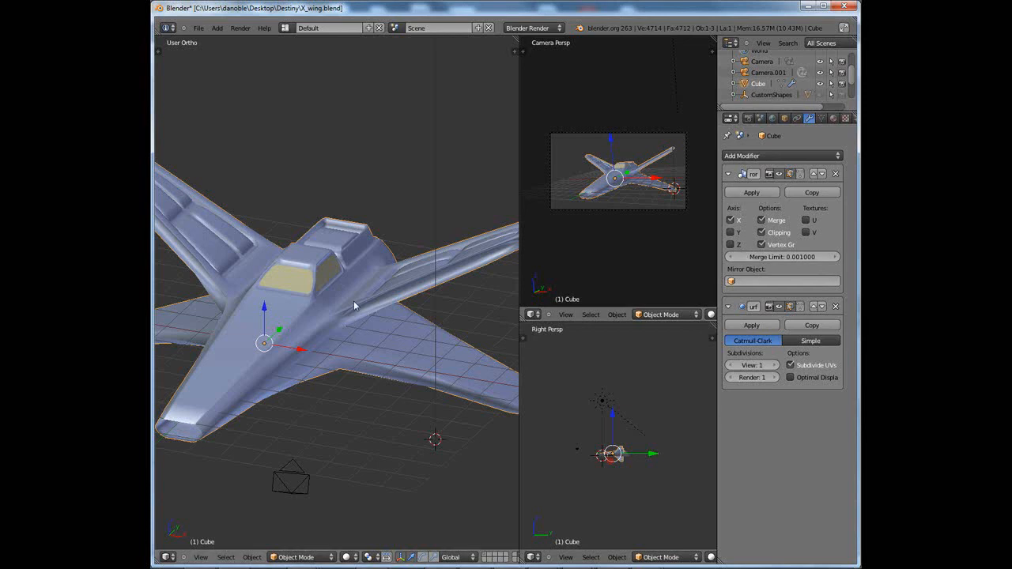
Save the spaceship as a new file named X_wing_v2.blend in the Destiny folder
middle_click_drag(372, 295, 434, 248)
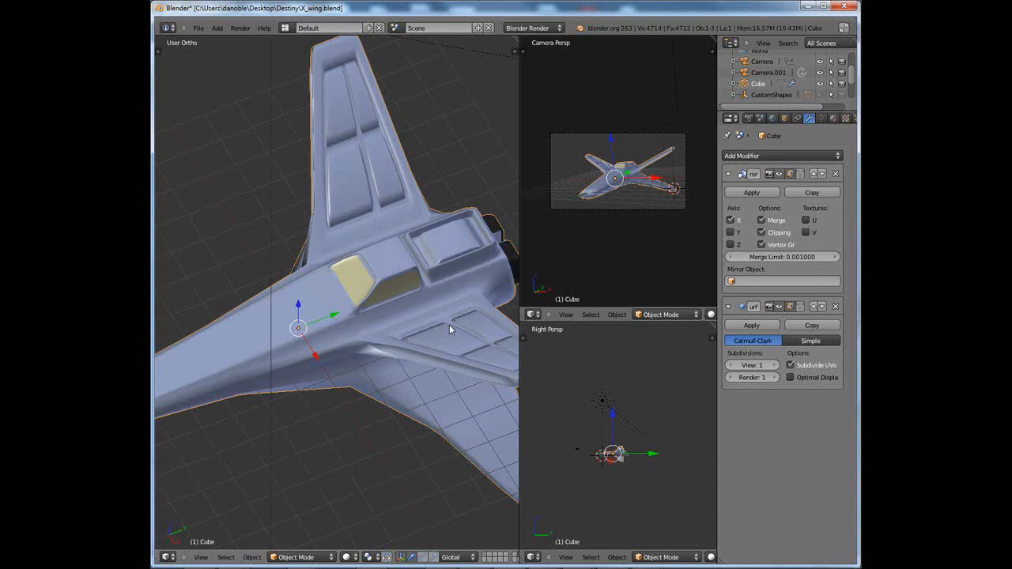
middle_click_drag(449, 325, 461, 286)
left_click(195, 28)
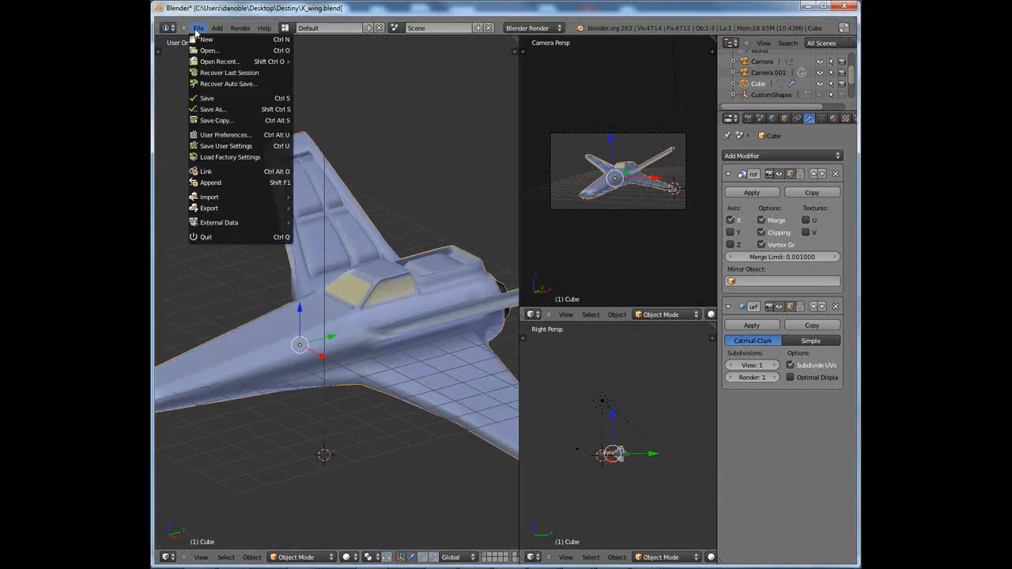
left_click(228, 109)
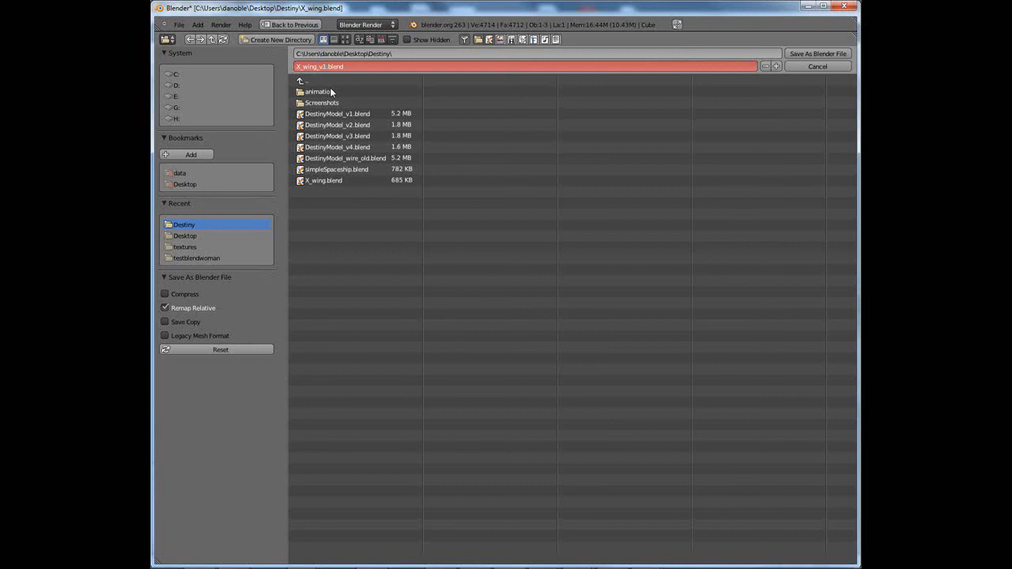
key("Return")
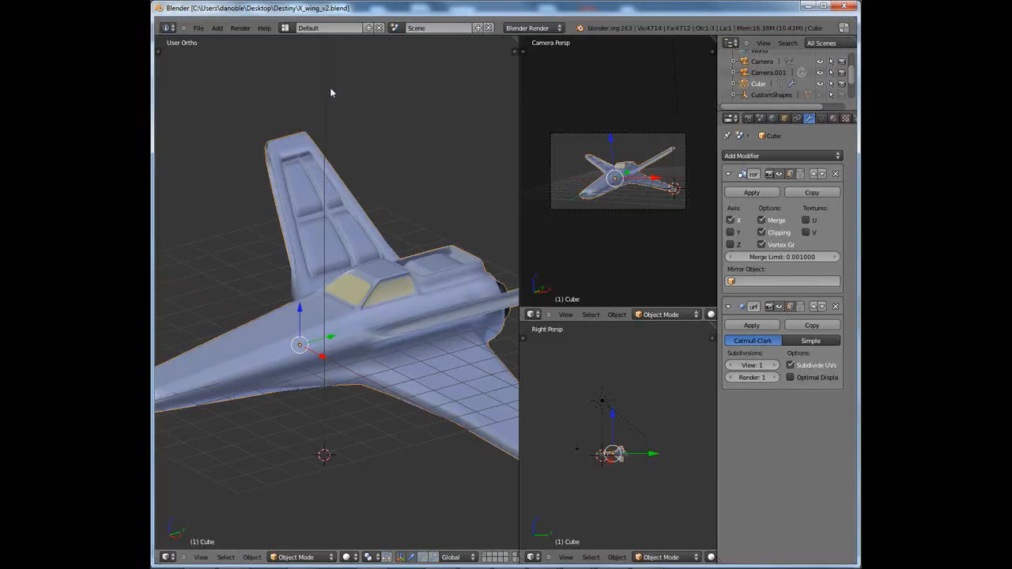
Apply the spaceship's Subdivision Surface modifier, followed by its Mirror modifier
scroll(349, 322, "down", 2)
middle_click_drag(352, 330, 377, 343)
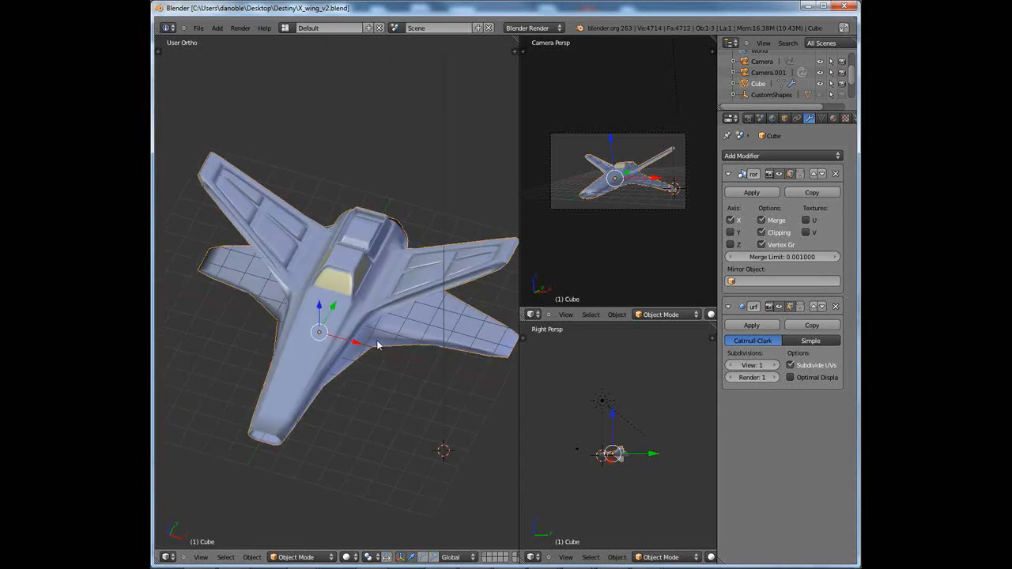
middle_click_drag(516, 343, 610, 345)
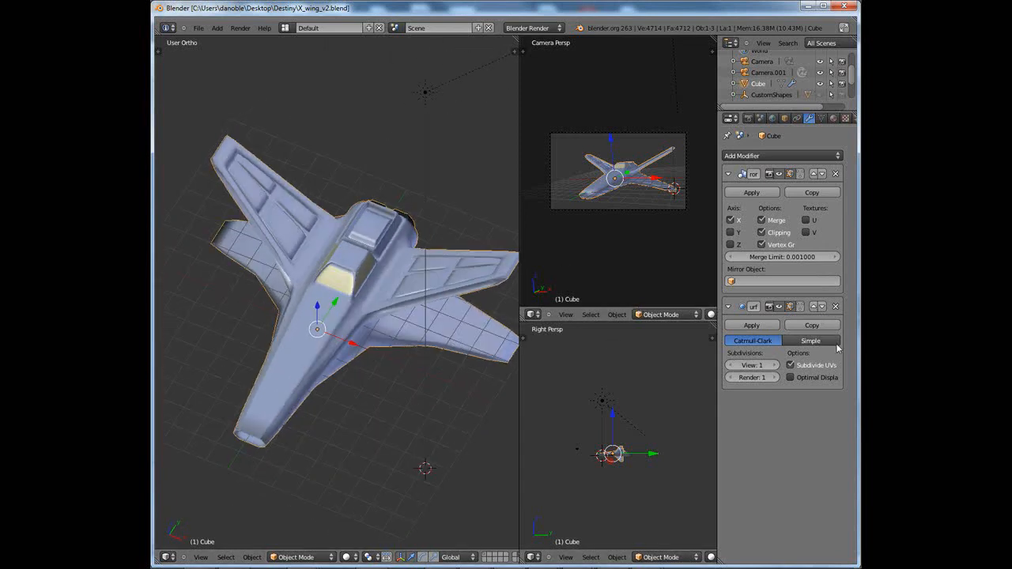
left_click(752, 325)
left_click(752, 192)
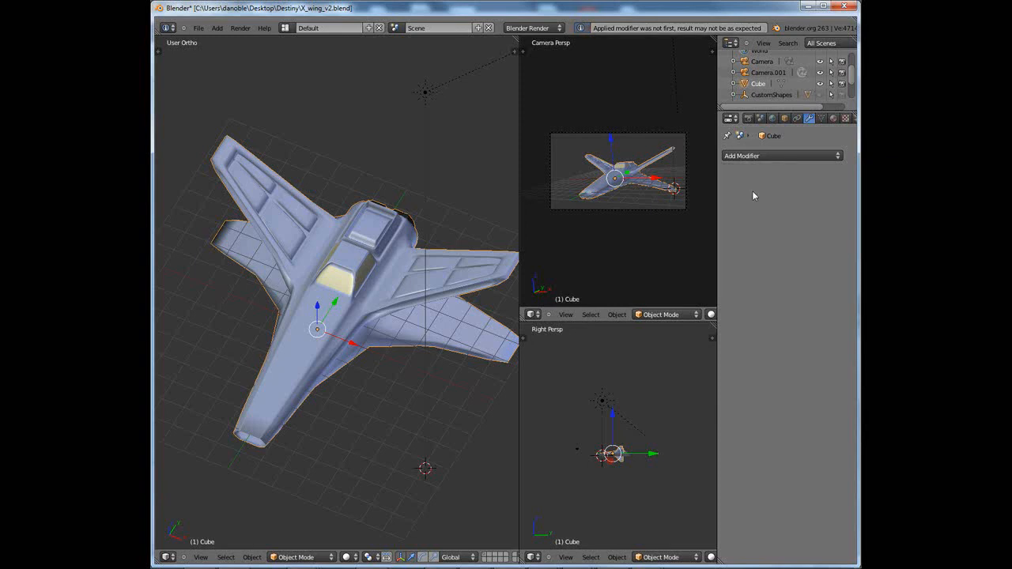
Enter Edit Mode and examine the applied mesh topology around the nose, cockpit and wings
mouse_move(445, 361)
middle_mouse_down()
mouse_move(422, 350)
mouse_move(427, 328)
mouse_move(427, 369)
mouse_move(424, 342)
mouse_move(396, 341)
mouse_move(455, 332)
mouse_move(380, 320)
mouse_move(377, 266)
mouse_move(411, 337)
mouse_move(406, 385)
mouse_move(401, 314)
mouse_move(490, 296)
mouse_move(395, 295)
mouse_move(401, 348)
mouse_move(450, 321)
mouse_move(399, 310)
mouse_move(306, 261)
mouse_move(302, 218)
mouse_move(317, 309)
mouse_move(408, 315)
mouse_move(340, 313)
mouse_move(361, 296)
mouse_move(337, 339)
mouse_move(327, 335)
mouse_move(321, 395)
mouse_move(324, 384)
mouse_move(339, 388)
mouse_move(364, 337)
mouse_move(359, 345)
mouse_move(374, 337)
mouse_move(370, 303)
mouse_move(355, 305)
mouse_move(377, 324)
mouse_move(363, 355)
mouse_move(338, 320)
mouse_move(389, 306)
mouse_move(382, 344)
middle_mouse_up()
key("Tab")
key("Tab")
key("Tab")
scroll(327, 385, "up", 3)
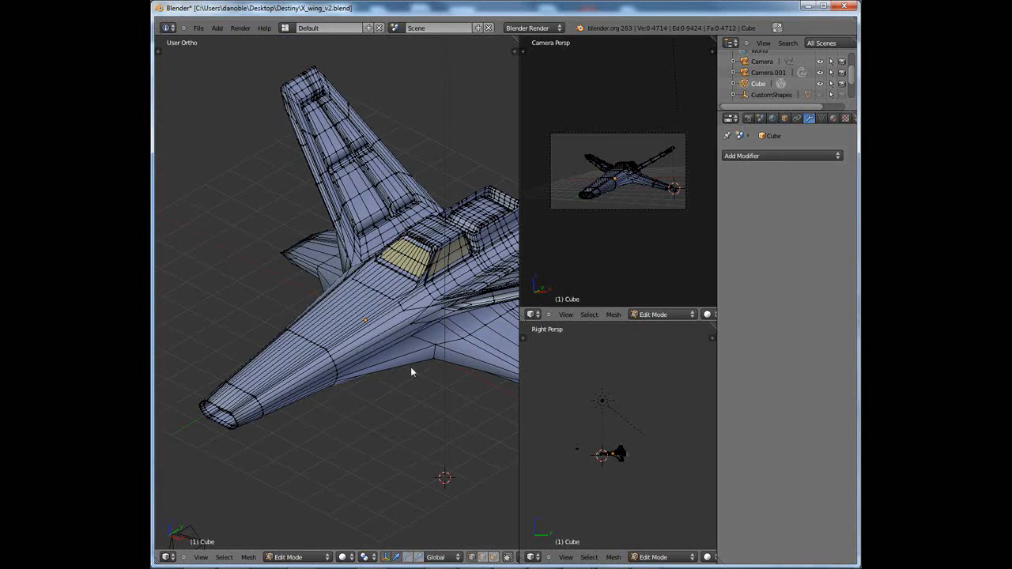
middle_click_drag(388, 362, 433, 318)
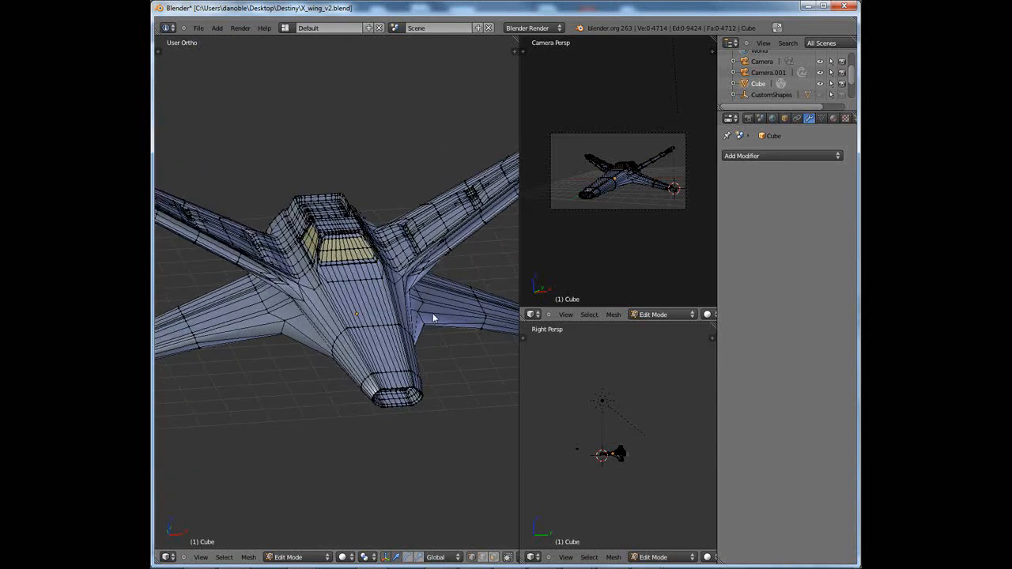
scroll(433, 314, "down", 6)
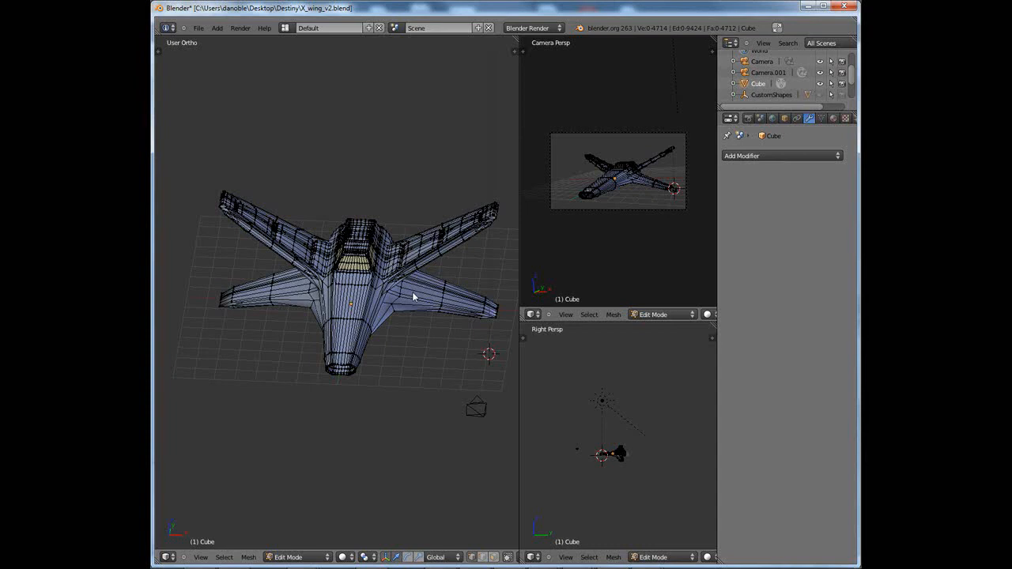
Return to Object Mode, render the spaceship from the camera and view the result closer
key("Tab")
middle_click_drag(412, 297, 445, 335)
key("F12")
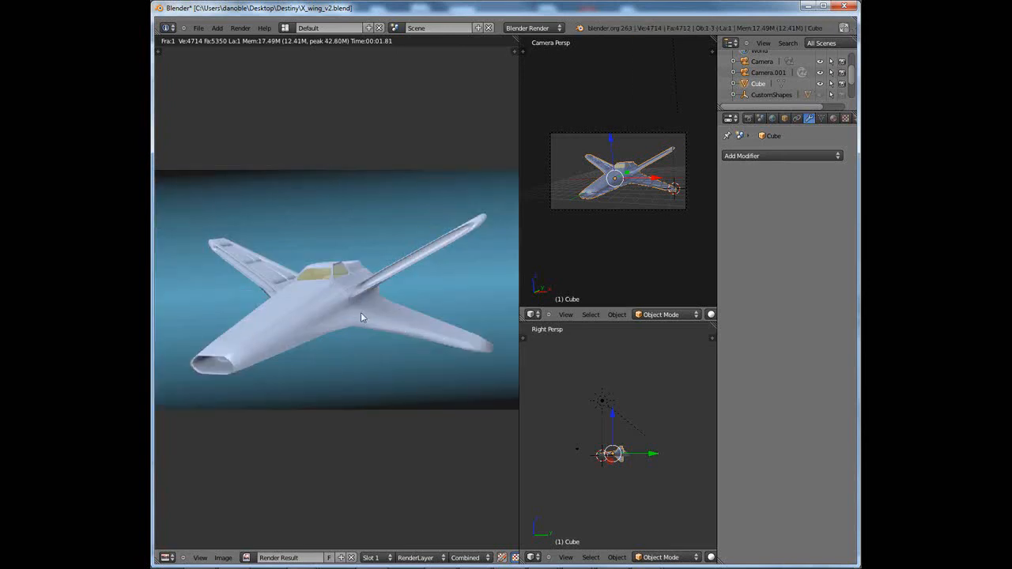
scroll(355, 319, "up", 1)
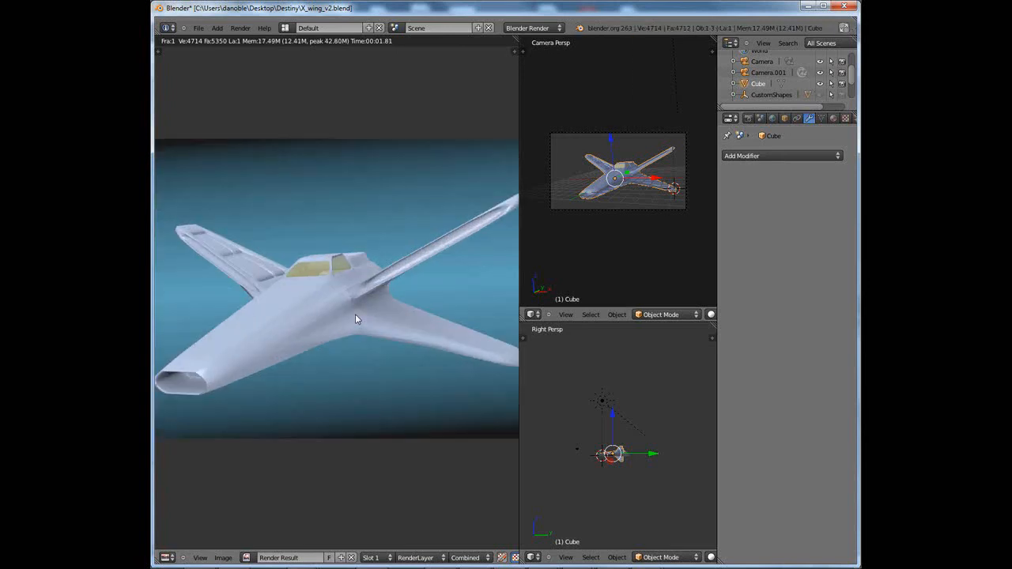